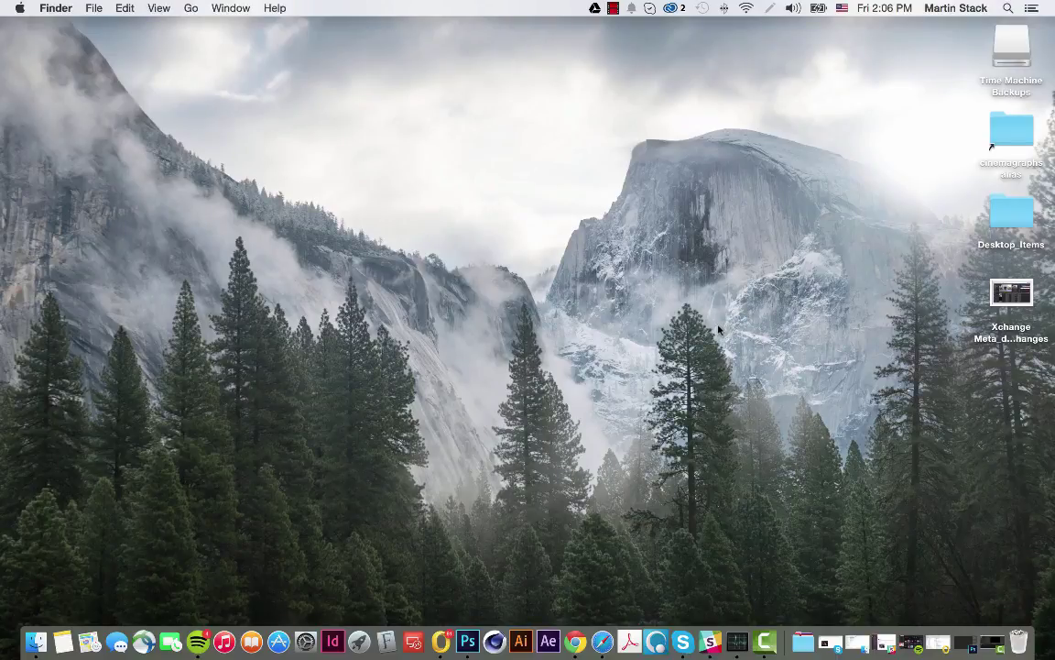
Step: Open the cinemagraphs folder from its desktop alias and reposition its window so all columns are in view
{"action": "double_click", "coordinate": [1013, 128]}
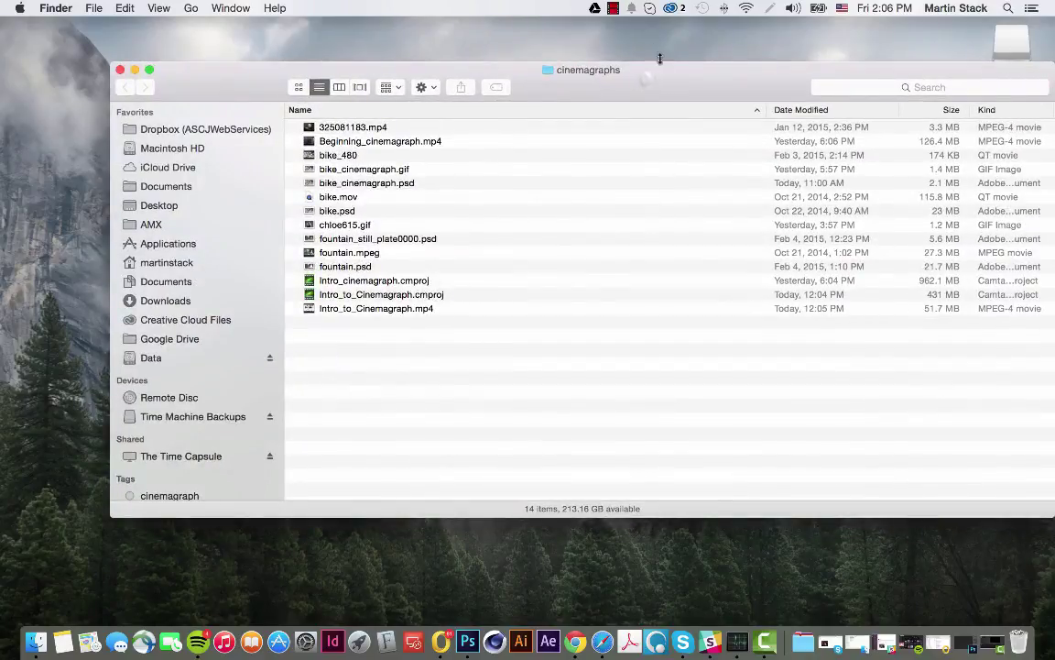
{"action": "left_click_drag", "start_coordinate": [647, 81], "coordinate": [586, 60]}
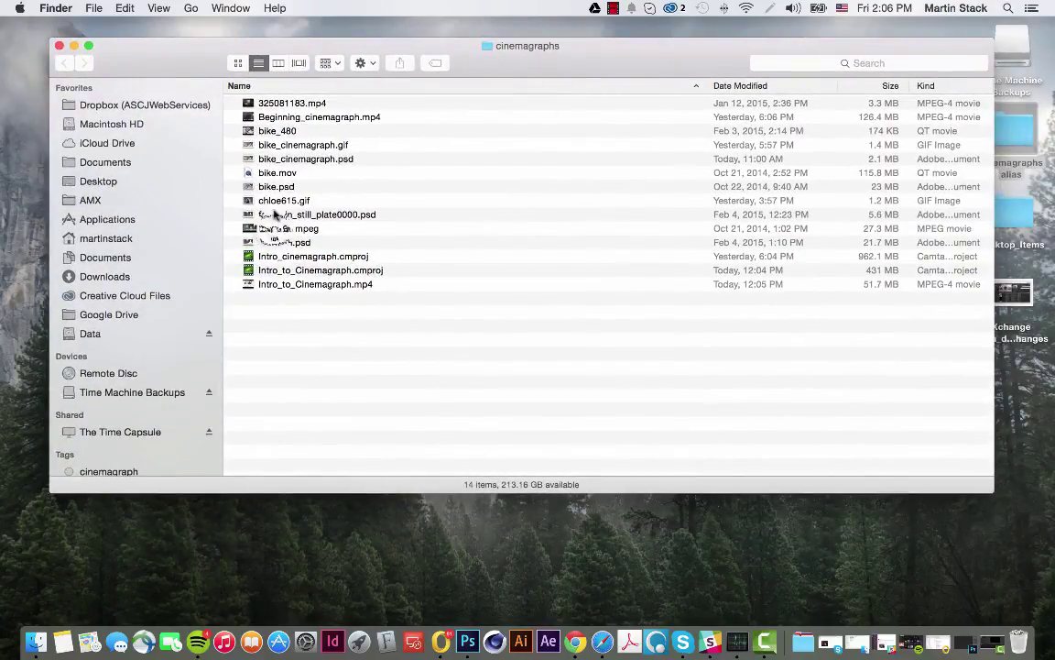
Step: Preview fountain.mpeg in QuickTime Player, stop the playback and quit the player
{"action": "left_click", "coordinate": [273, 230]}
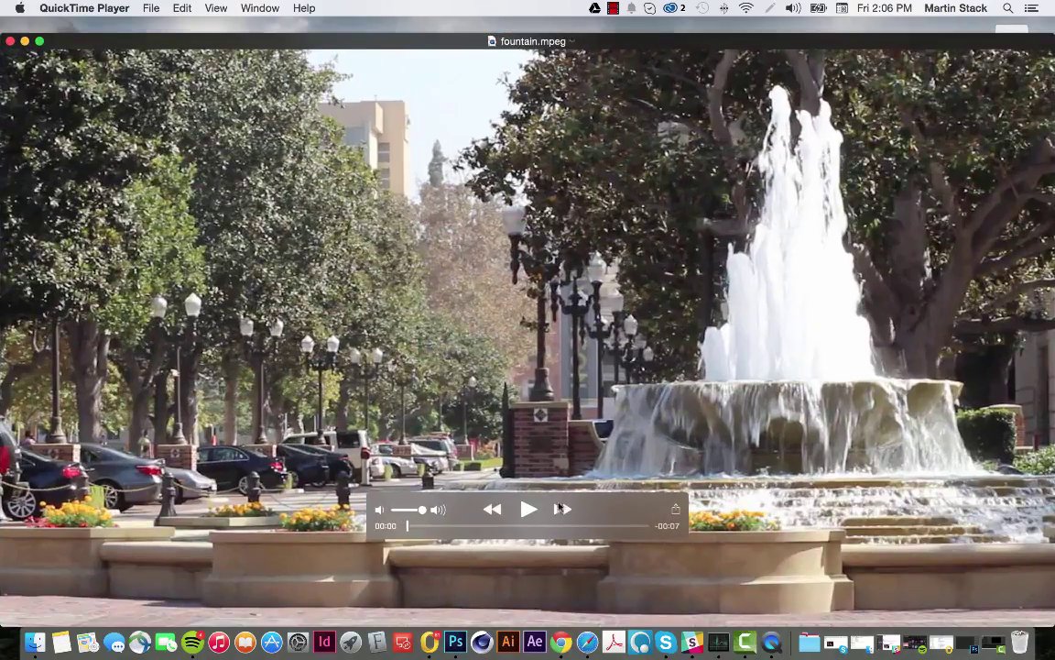
{"action": "left_click", "coordinate": [527, 510]}
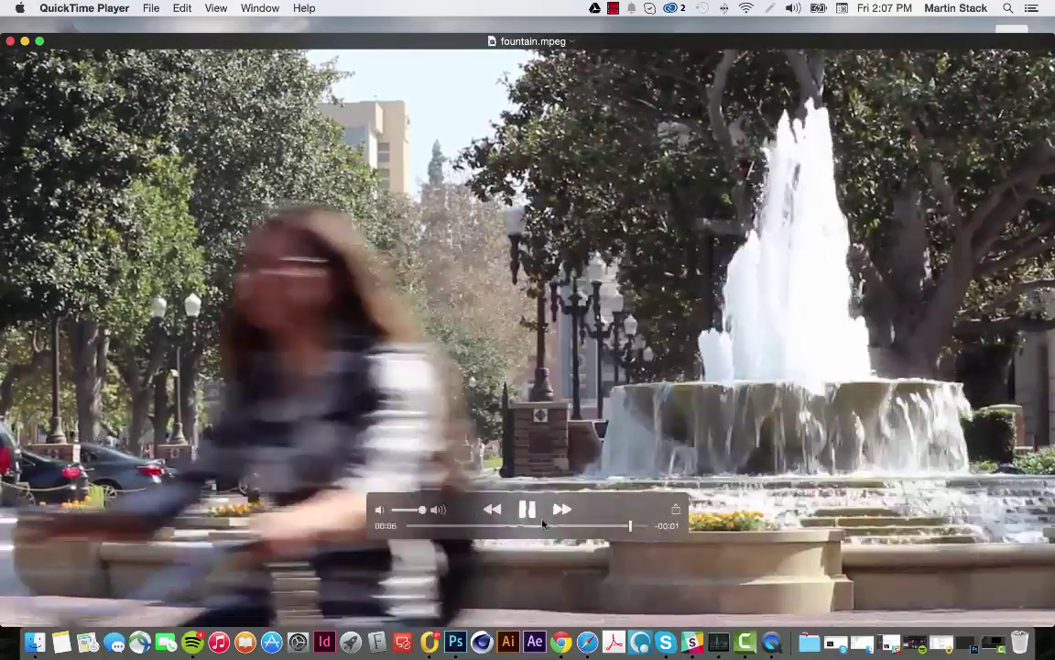
{"action": "left_click", "coordinate": [528, 509]}
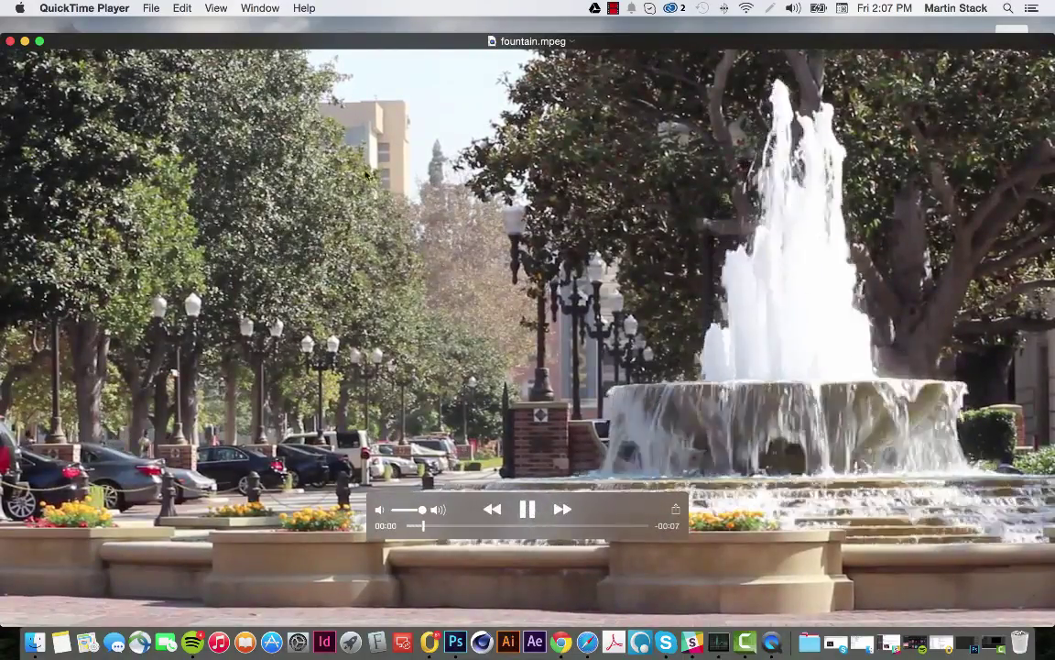
{"action": "left_click", "coordinate": [11, 37]}
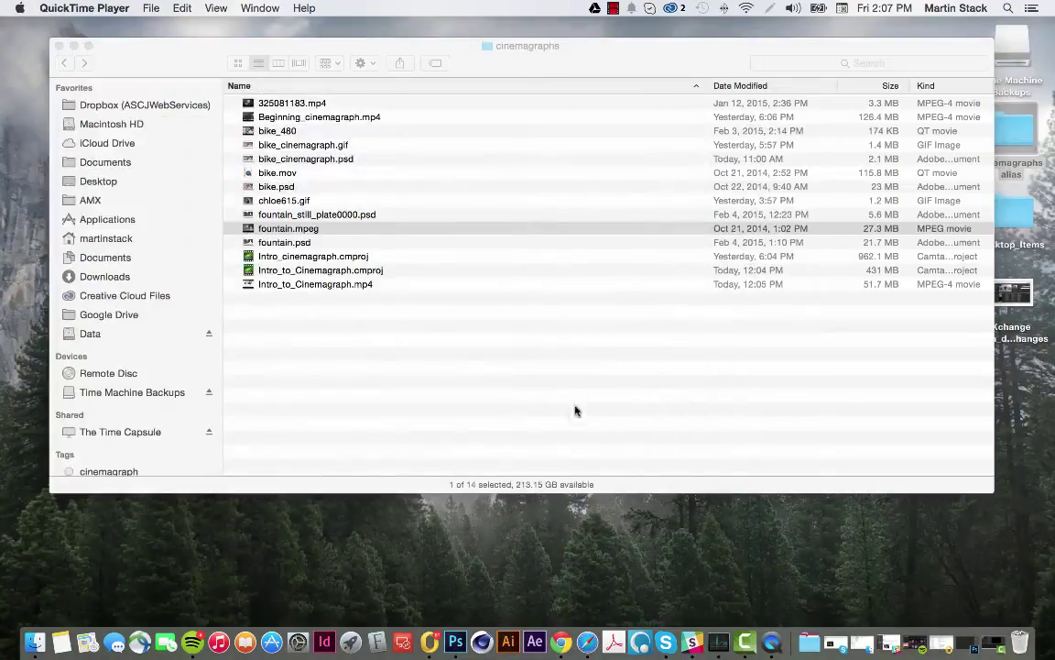
{"action": "key", "text": "super+q"}
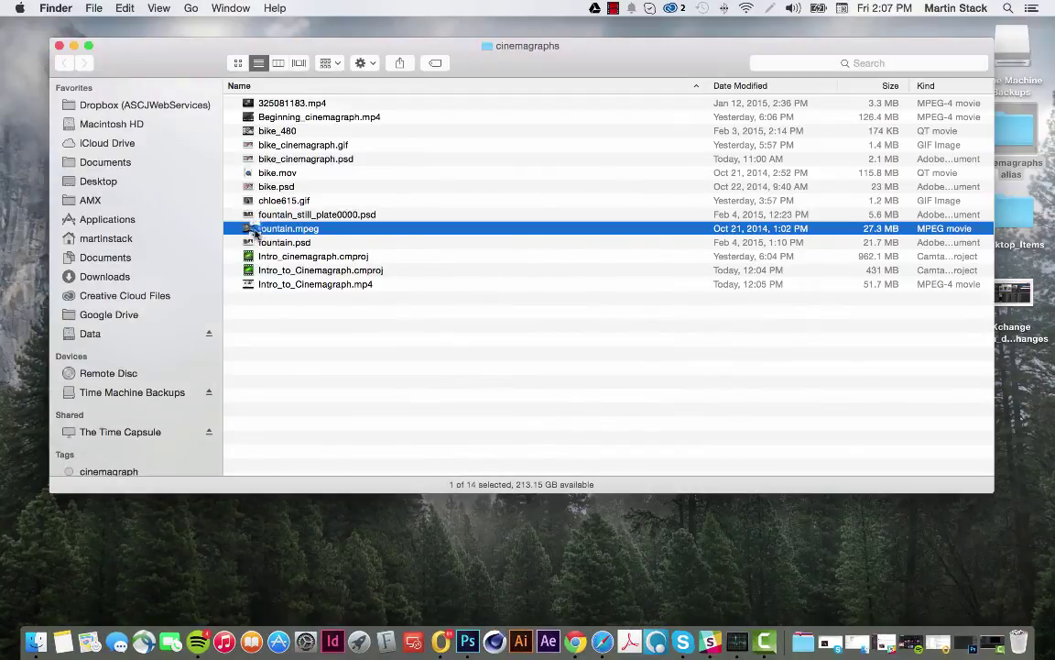
Step: Open fountain.mpeg from the cinemagraphs folder in Photoshop
{"action": "left_click_drag", "start_coordinate": [255, 232], "coordinate": [476, 647]}
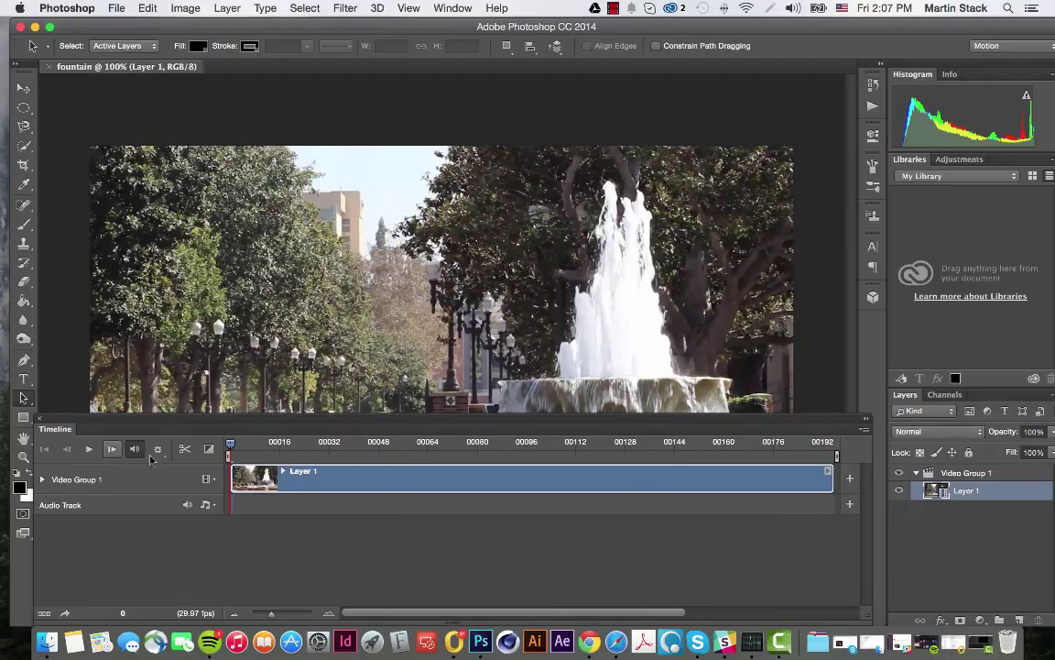
Step: Switch the workspace to Essentials (Default) and return it to Motion
{"action": "left_click", "coordinate": [451, 8]}
{"action": "mouse_move", "coordinate": [446, 41]}
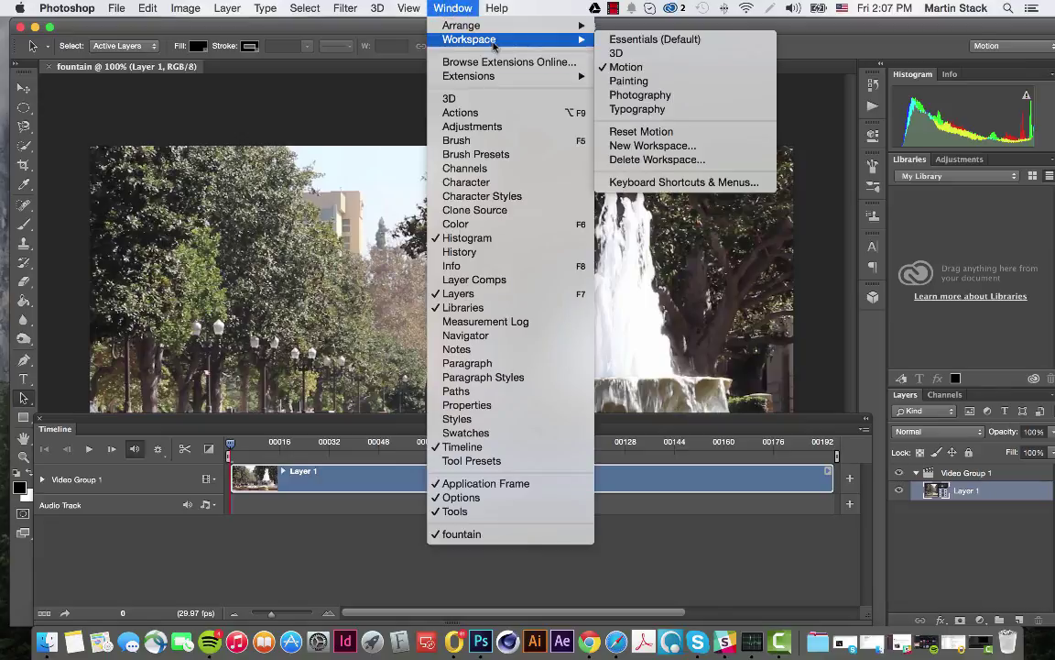
{"action": "left_click", "coordinate": [670, 45]}
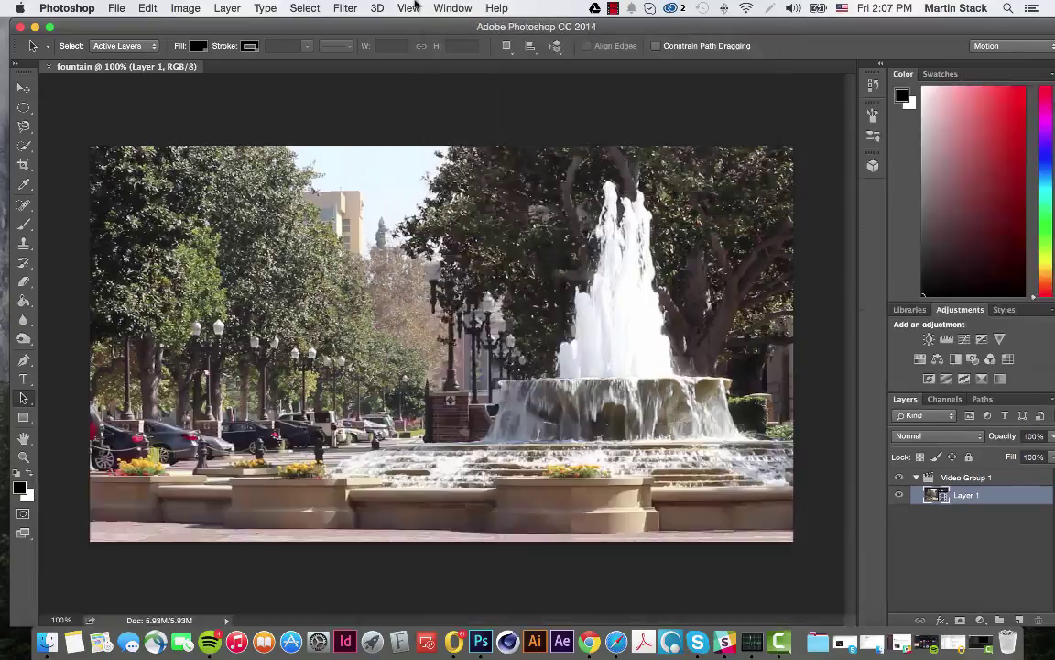
{"action": "left_click", "coordinate": [464, 8]}
{"action": "mouse_move", "coordinate": [483, 43]}
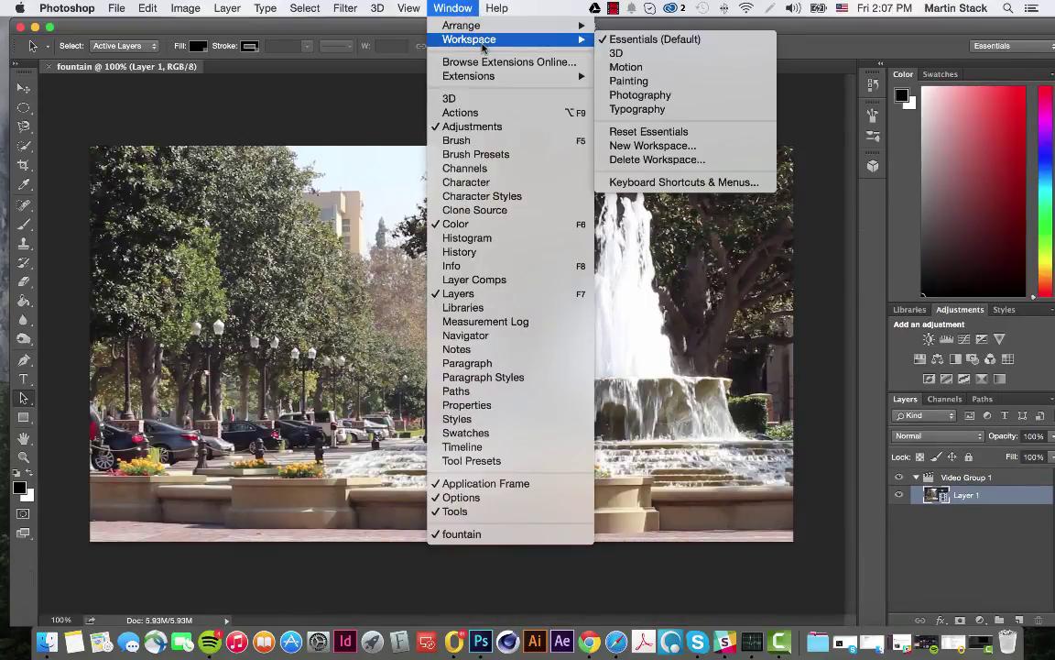
{"action": "left_click", "coordinate": [628, 67]}
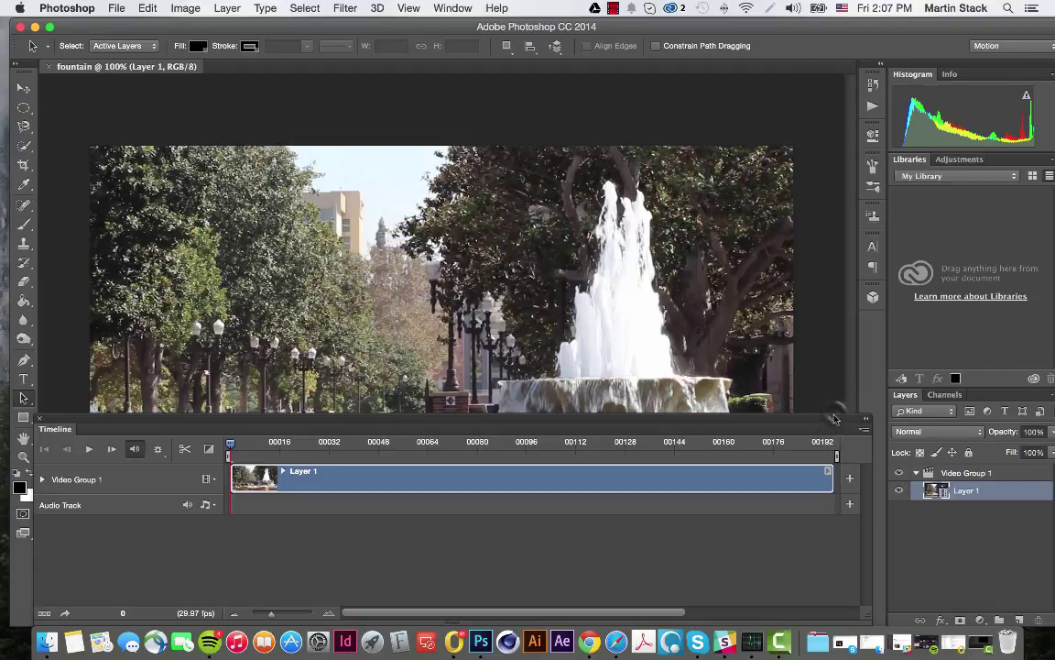
Step: Reduce the Timeline panel's height and place it lower so that more of the fountain footage is uncovered
{"action": "left_click_drag", "start_coordinate": [834, 424], "coordinate": [840, 336]}
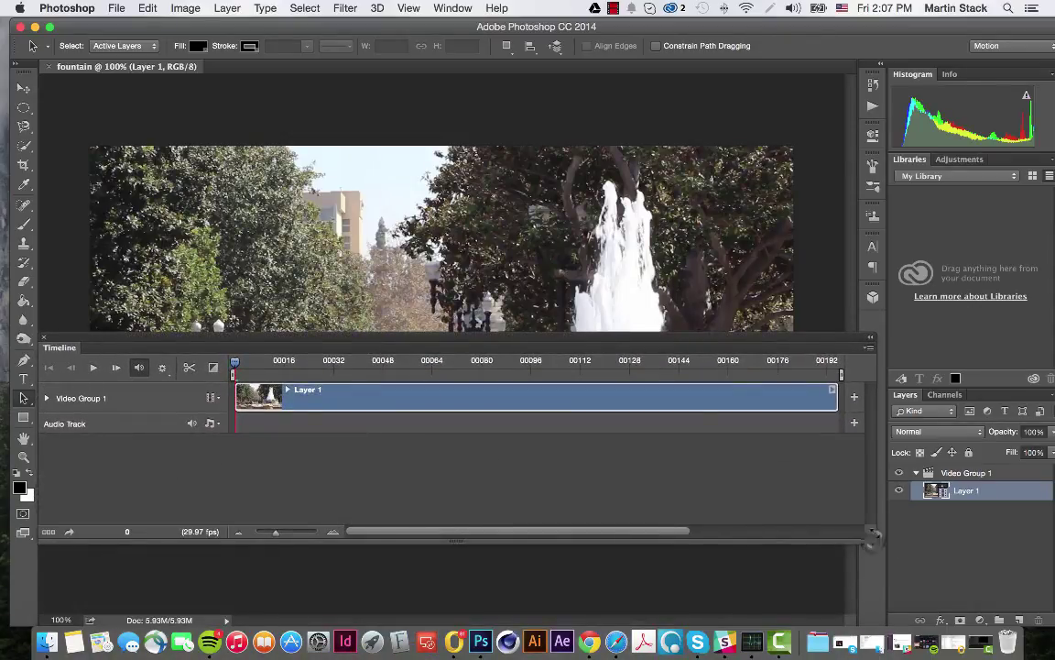
{"action": "left_click_drag", "start_coordinate": [873, 537], "coordinate": [874, 456]}
{"action": "left_click_drag", "start_coordinate": [783, 339], "coordinate": [788, 499]}
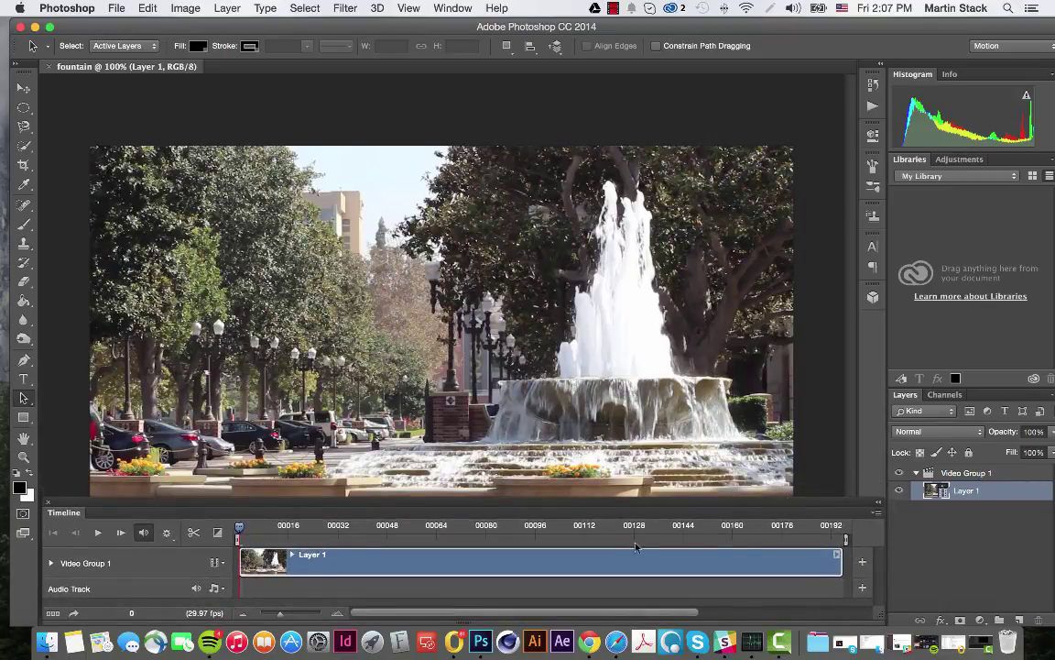
Step: Play the fountain clip, stop it as the cyclist passes, and scrub the playhead back to frame 108
{"action": "key", "text": "space"}
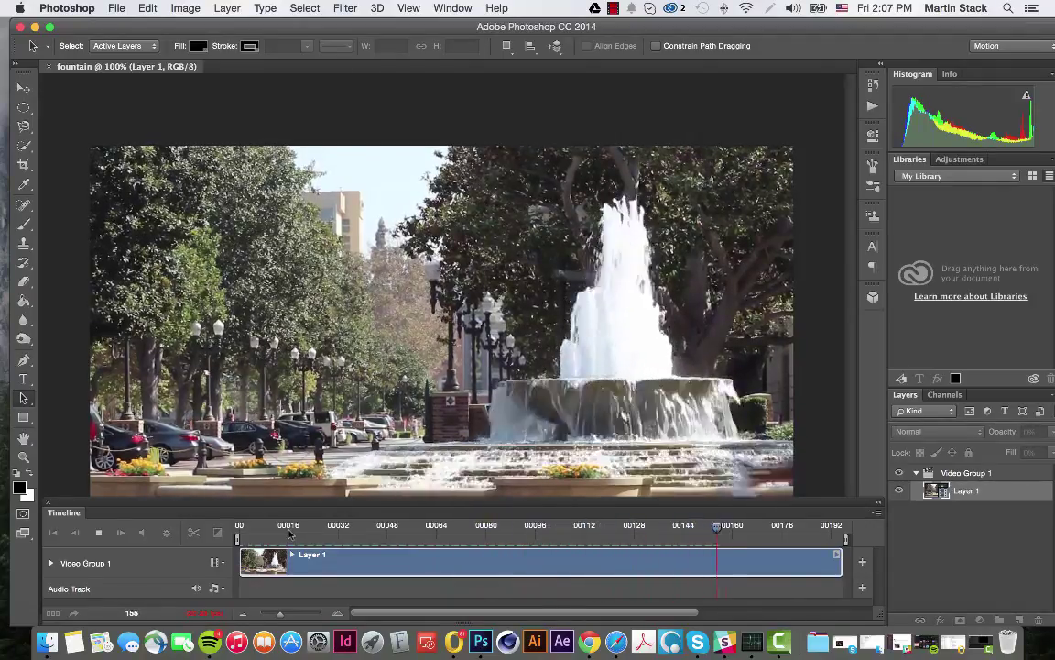
{"action": "key", "text": "space"}
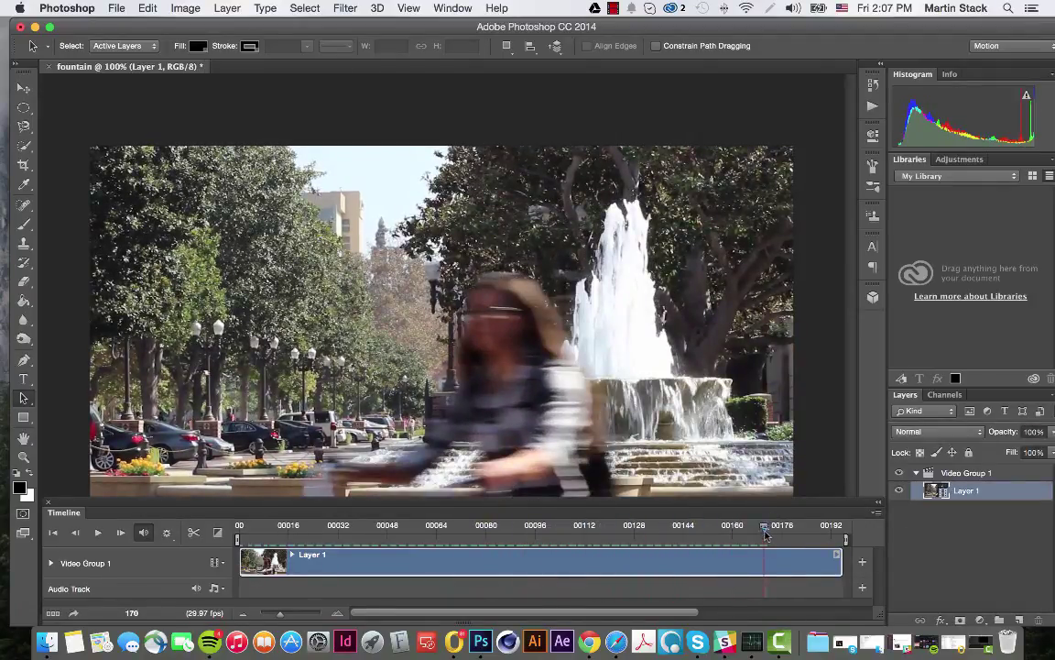
{"action": "left_click_drag", "start_coordinate": [766, 532], "coordinate": [723, 538]}
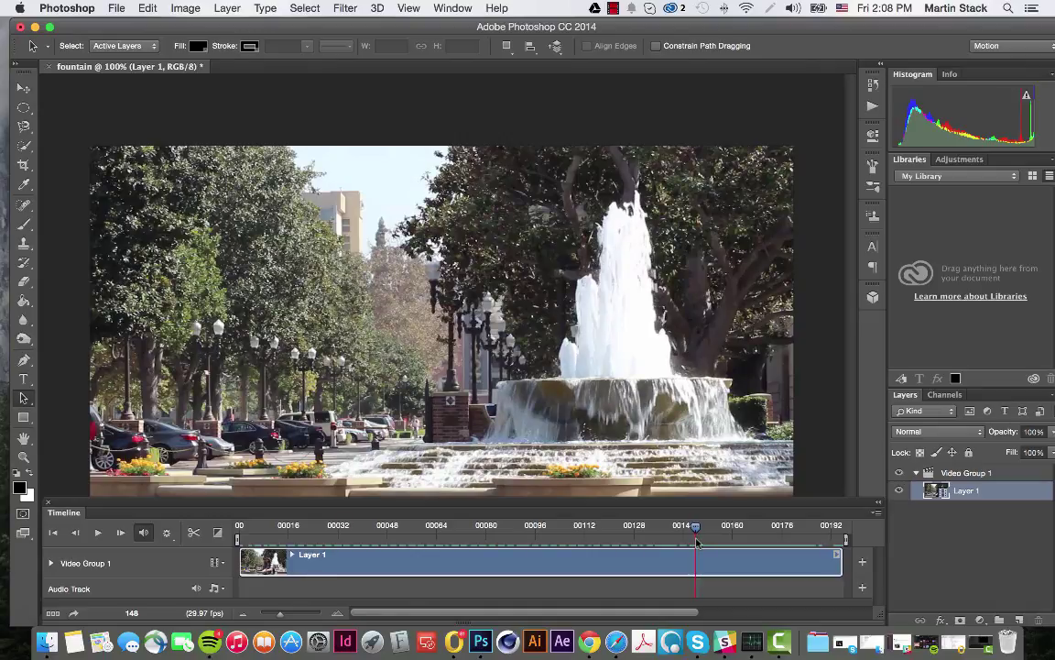
{"action": "left_click_drag", "start_coordinate": [697, 543], "coordinate": [573, 540]}
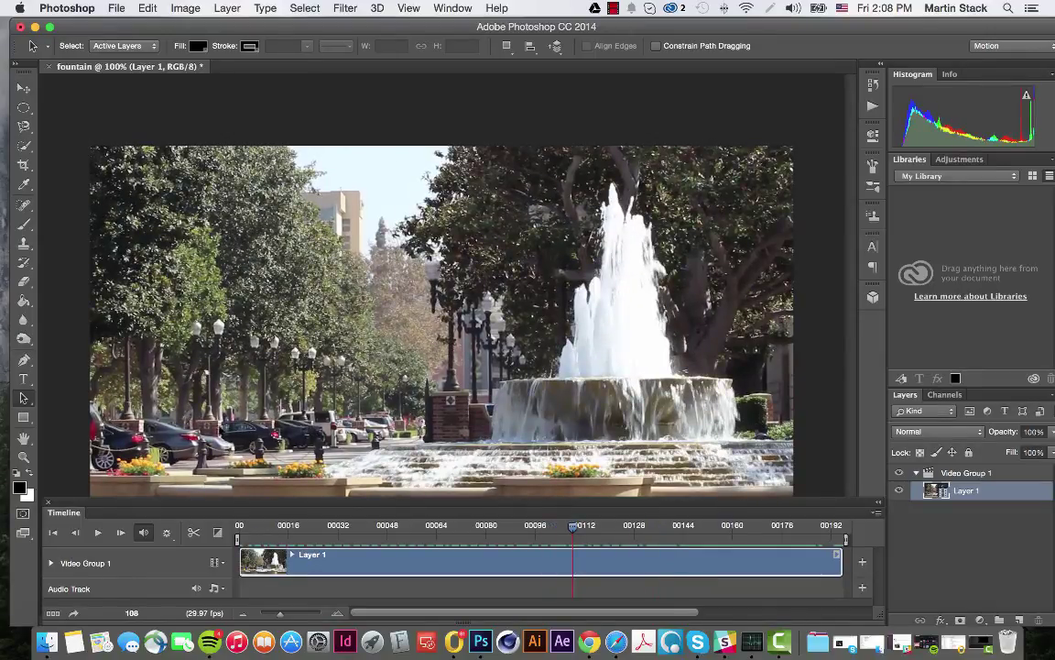
Step: Move the playhead back through the fountain footage to frame 70
{"action": "left_click", "coordinate": [507, 525]}
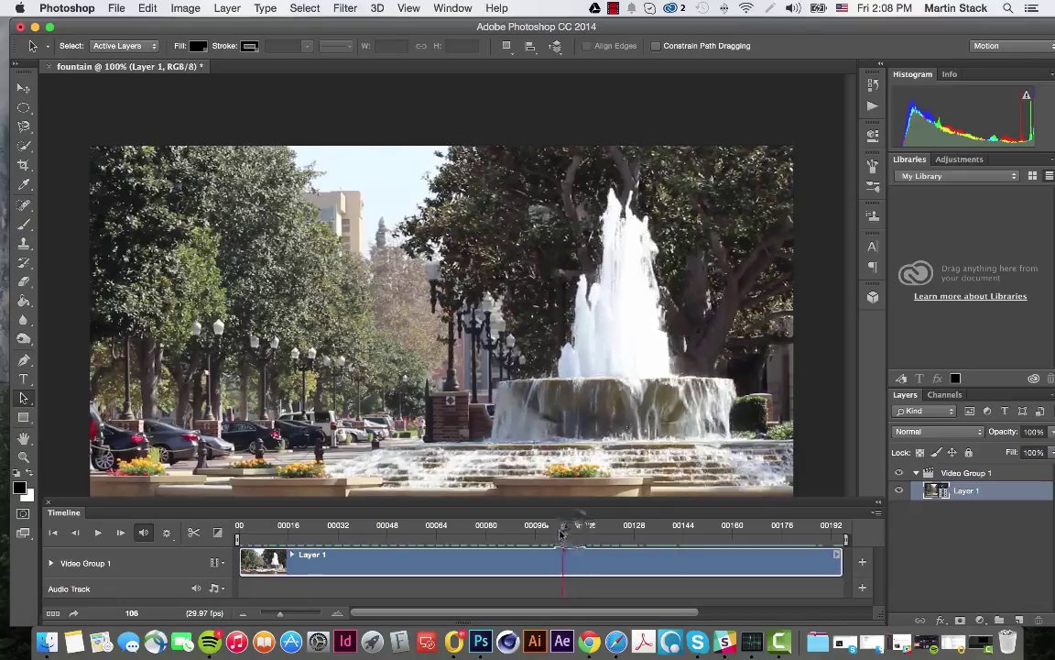
{"action": "key", "text": "Left"}
{"action": "key", "text": "Left"}
{"action": "key", "text": "Left"}
{"action": "key", "text": "Left"}
{"action": "key", "text": "Left"}
{"action": "key", "text": "Left"}
{"action": "key", "text": "Left"}
{"action": "key", "text": "Left"}
{"action": "key", "text": "Left"}
{"action": "key", "text": "Left"}
{"action": "key", "text": "Left"}
{"action": "key", "text": "Left"}
{"action": "key", "text": "Left"}
{"action": "key", "text": "Left"}
{"action": "key", "text": "Left"}
{"action": "key", "text": "Left"}
{"action": "key", "text": "Left"}
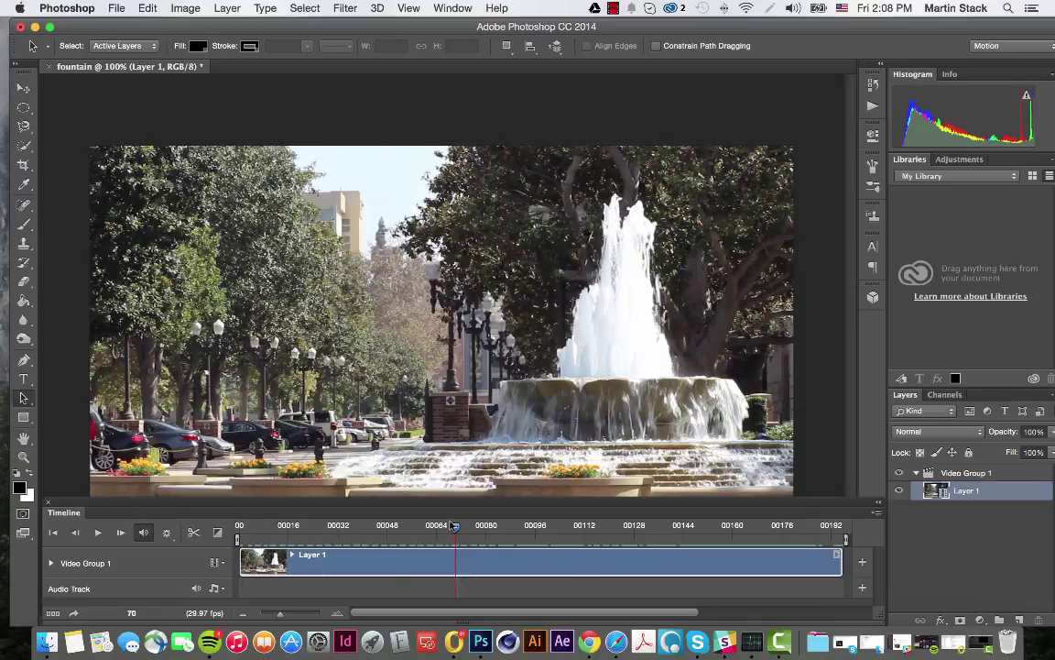
Step: Examine the timeline's resolution and loop playback options, Video Group 1's animatable properties, and the track's media options
{"action": "left_click", "coordinate": [166, 533]}
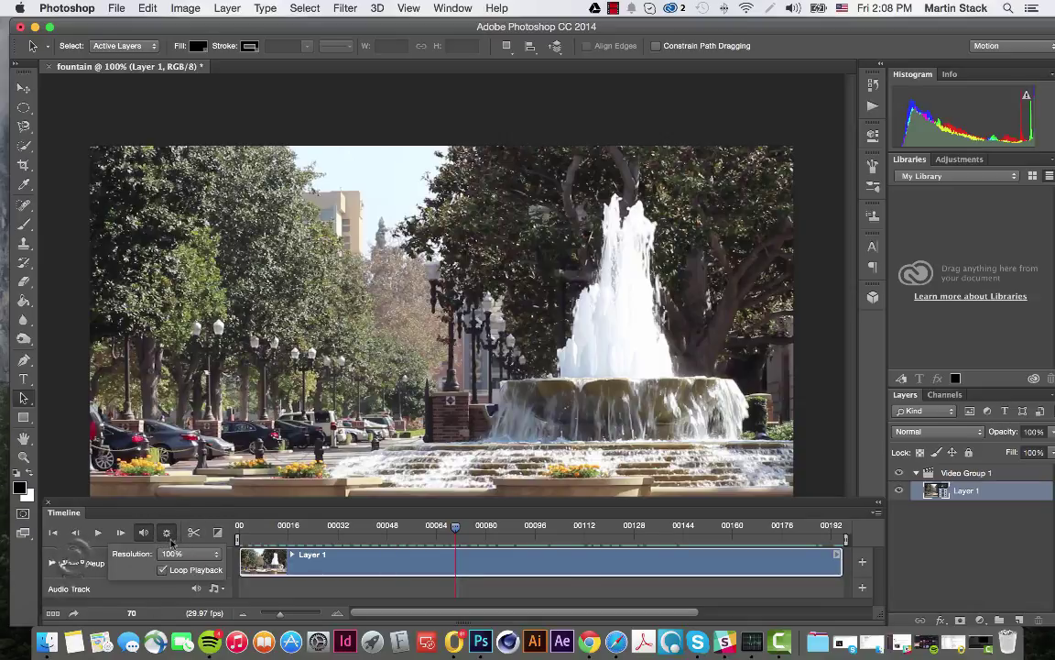
{"action": "left_click", "coordinate": [87, 563]}
{"action": "left_click", "coordinate": [51, 563]}
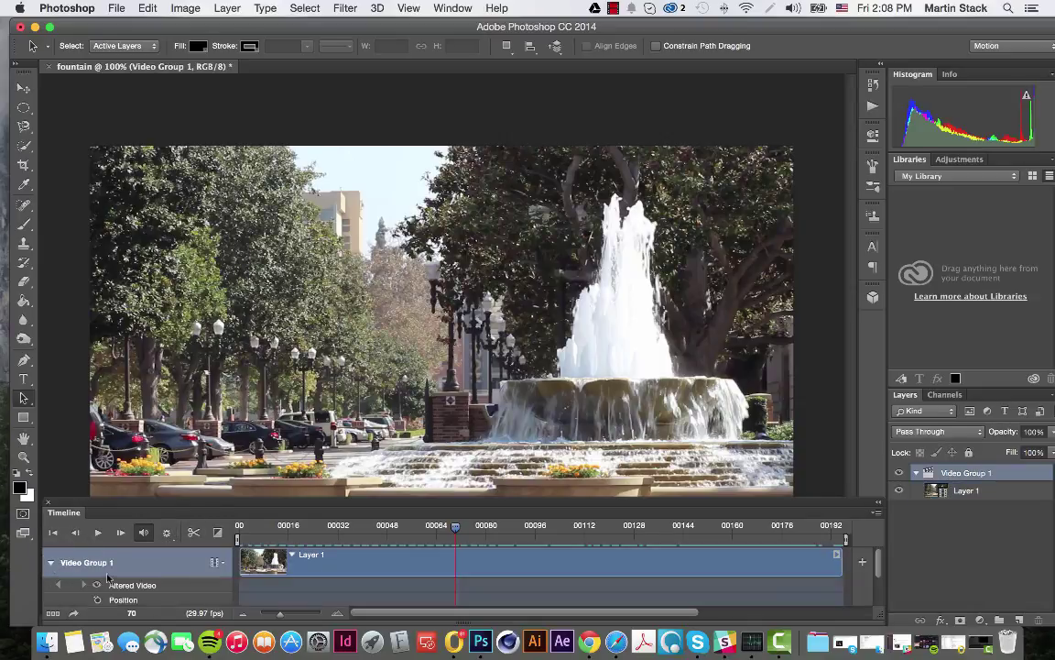
{"action": "left_click", "coordinate": [52, 563]}
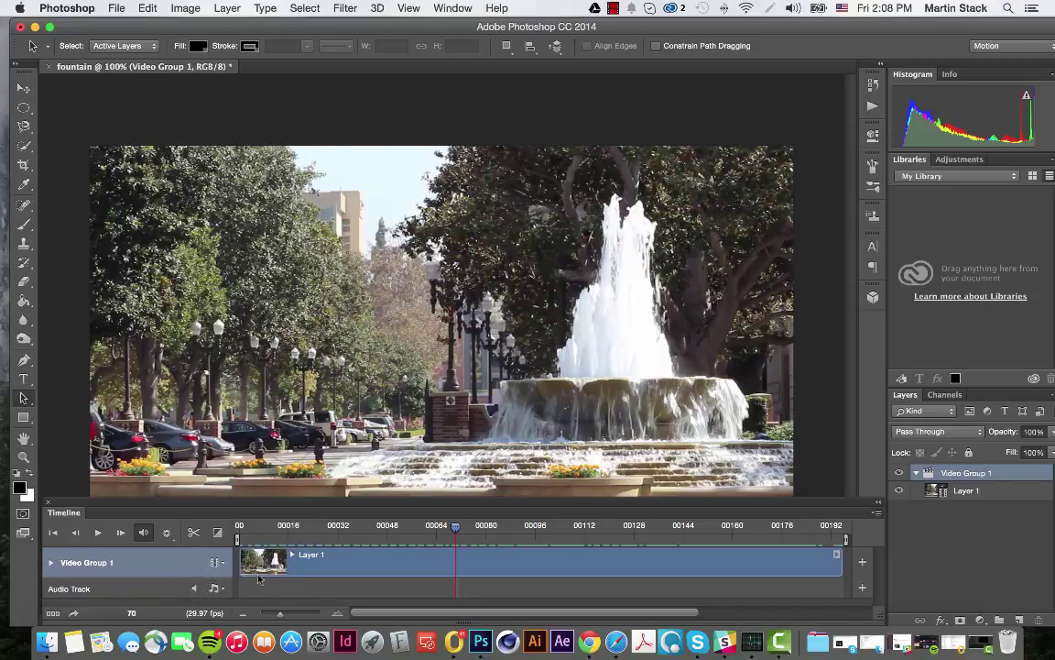
{"action": "left_click", "coordinate": [214, 563]}
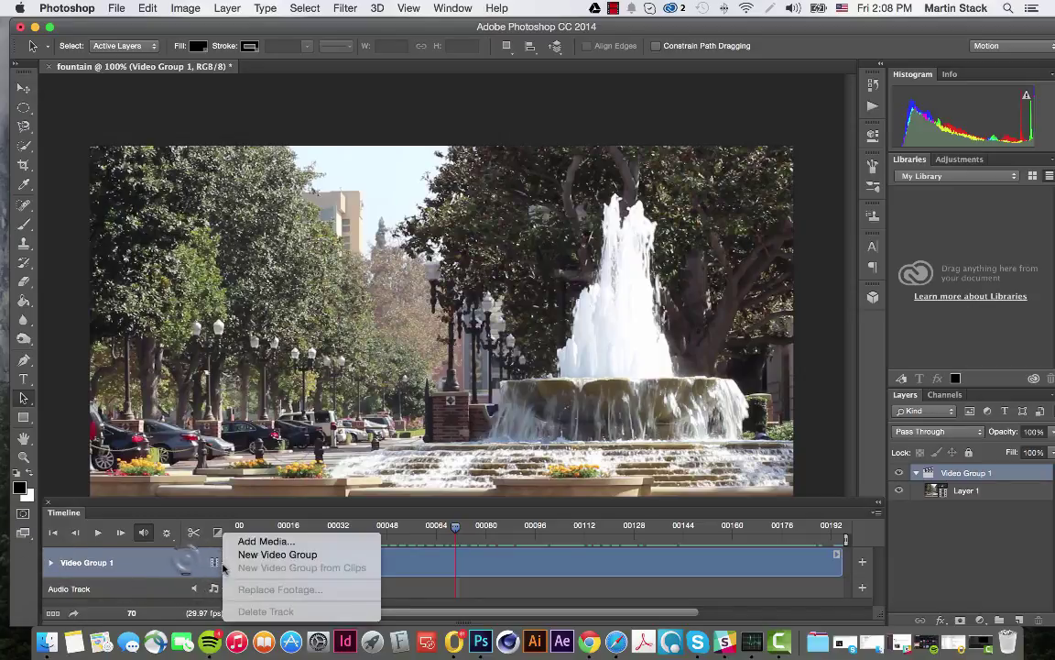
{"action": "left_click", "coordinate": [214, 562]}
{"action": "left_click", "coordinate": [215, 563]}
{"action": "left_click", "coordinate": [51, 565]}
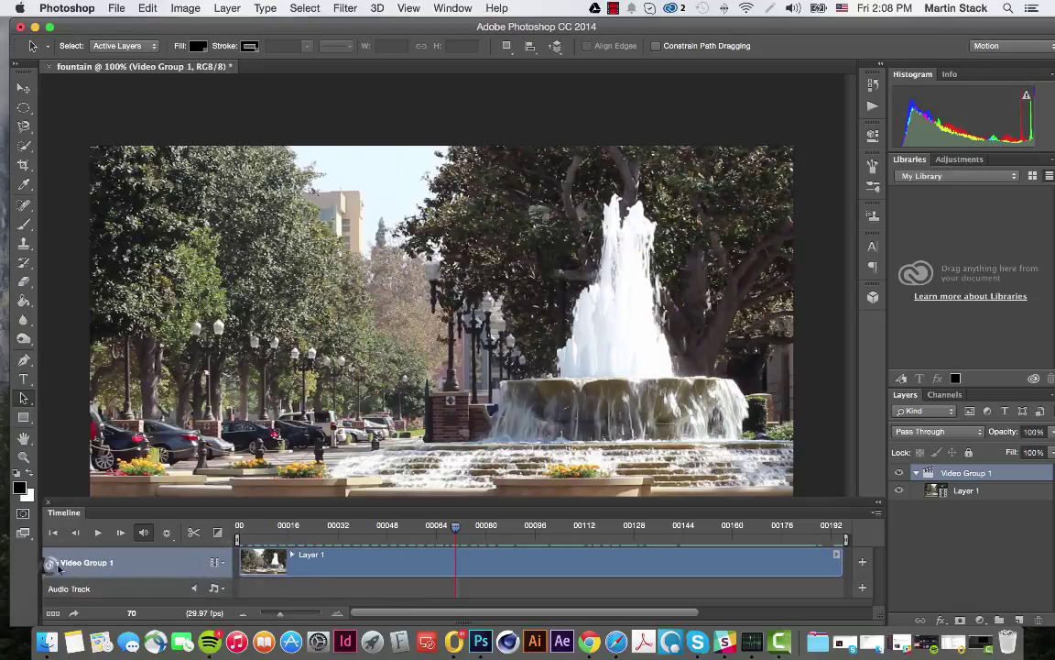
{"action": "left_click", "coordinate": [51, 564]}
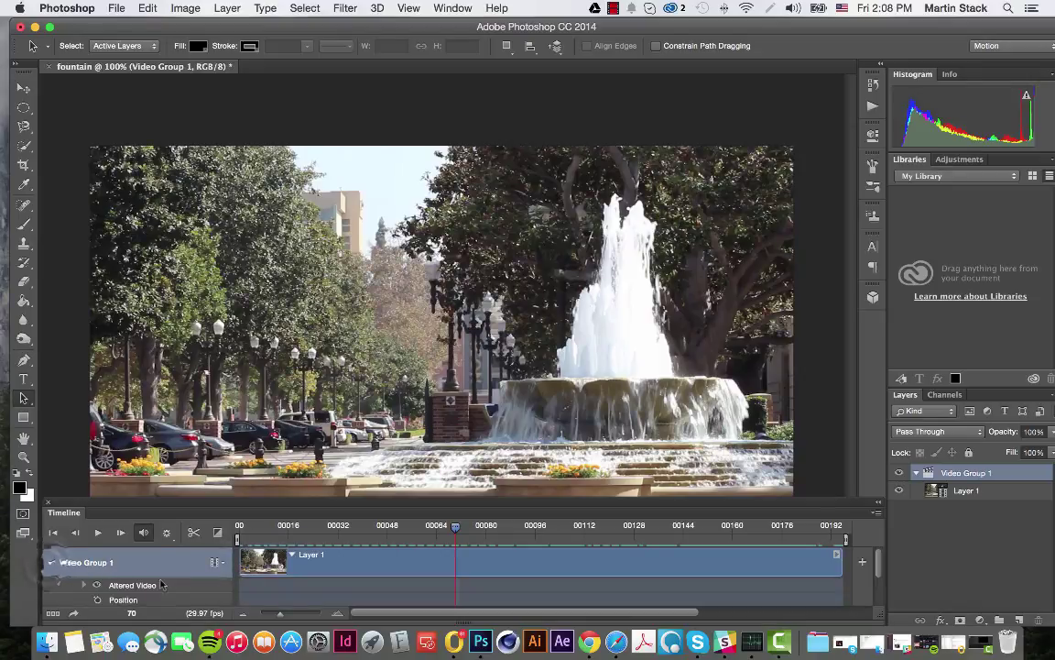
{"action": "left_click", "coordinate": [52, 563]}
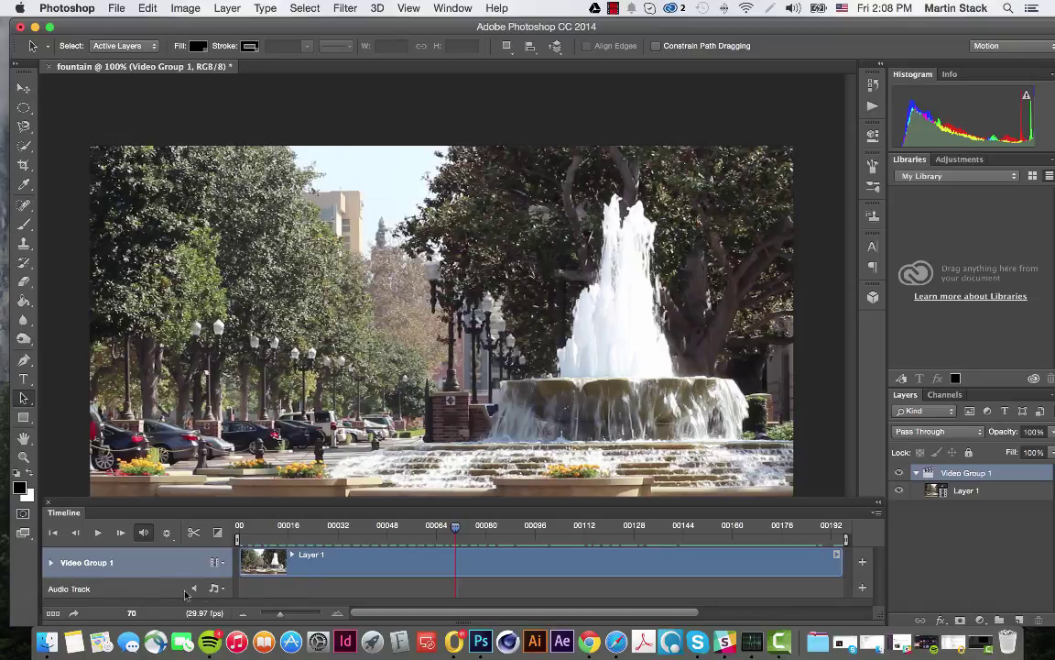
{"action": "left_click", "coordinate": [167, 533]}
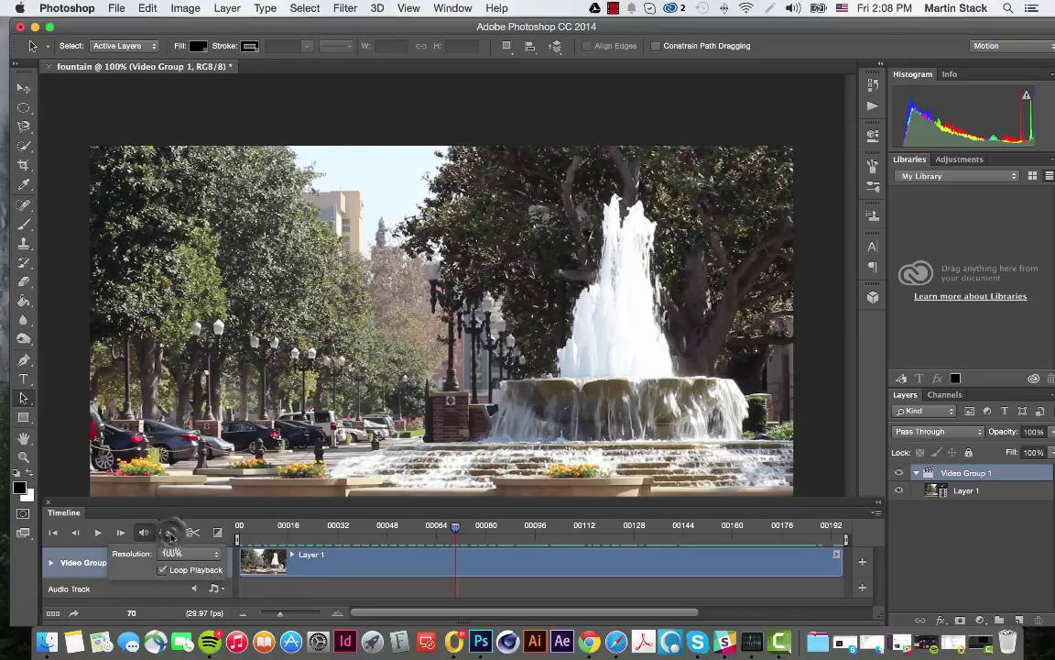
{"action": "left_click", "coordinate": [169, 533]}
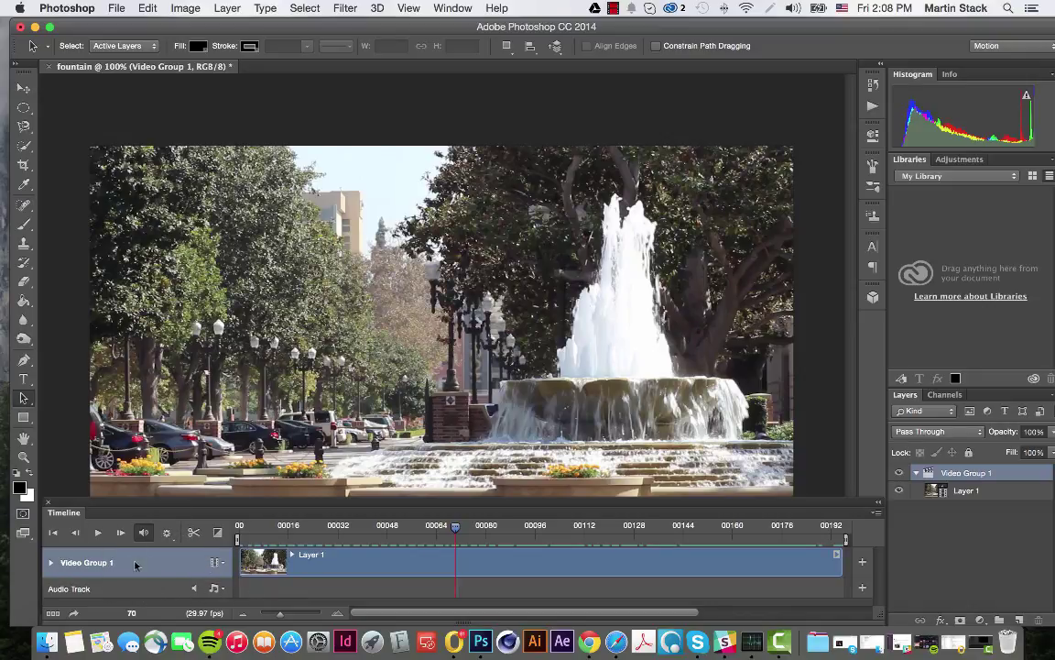
Step: Expand Video Group 1 and raise and enlarge the Timeline panel to fit all its property rows
{"action": "left_click", "coordinate": [50, 562]}
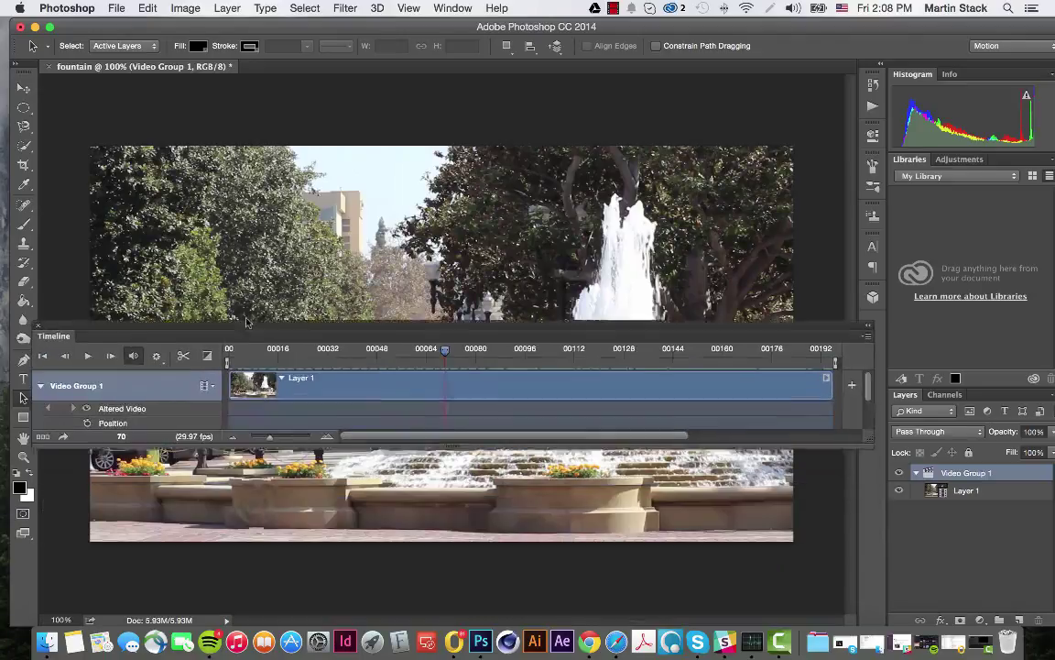
{"action": "left_click_drag", "start_coordinate": [258, 514], "coordinate": [266, 442]}
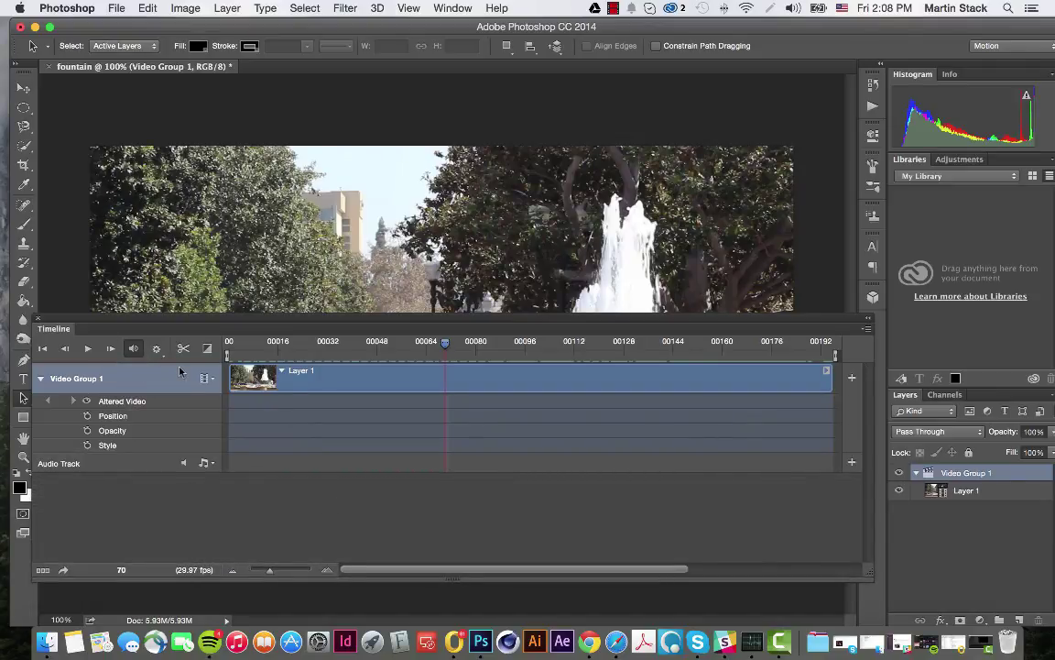
Step: Review the Timeline panel's command list, Video Group 1's media commands and the playback settings
{"action": "left_click", "coordinate": [867, 332]}
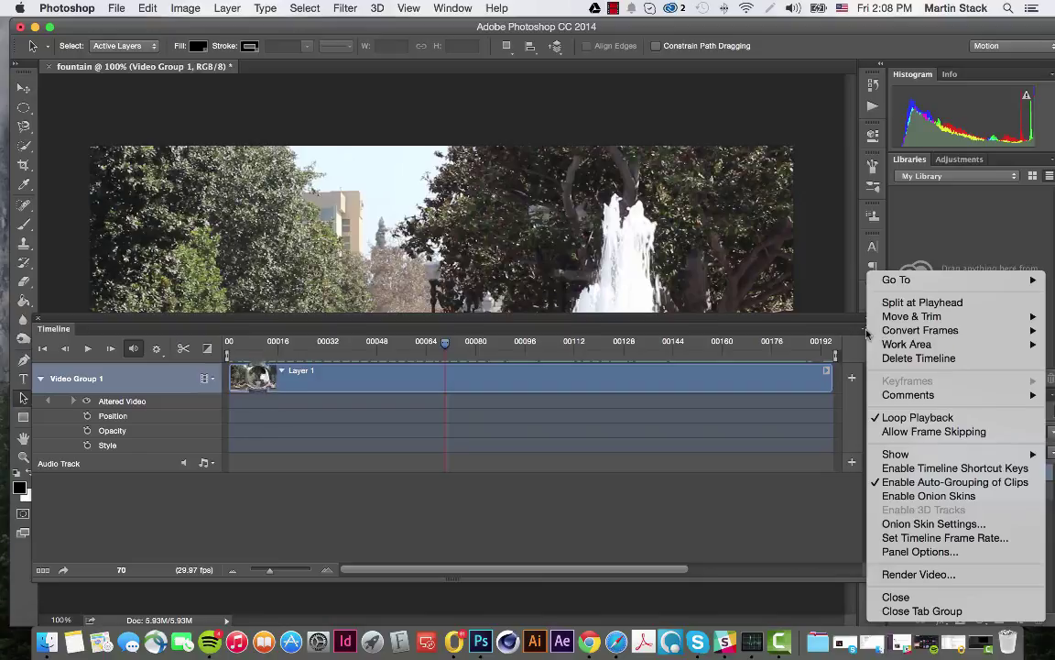
{"action": "left_click", "coordinate": [211, 348]}
{"action": "left_click", "coordinate": [204, 378]}
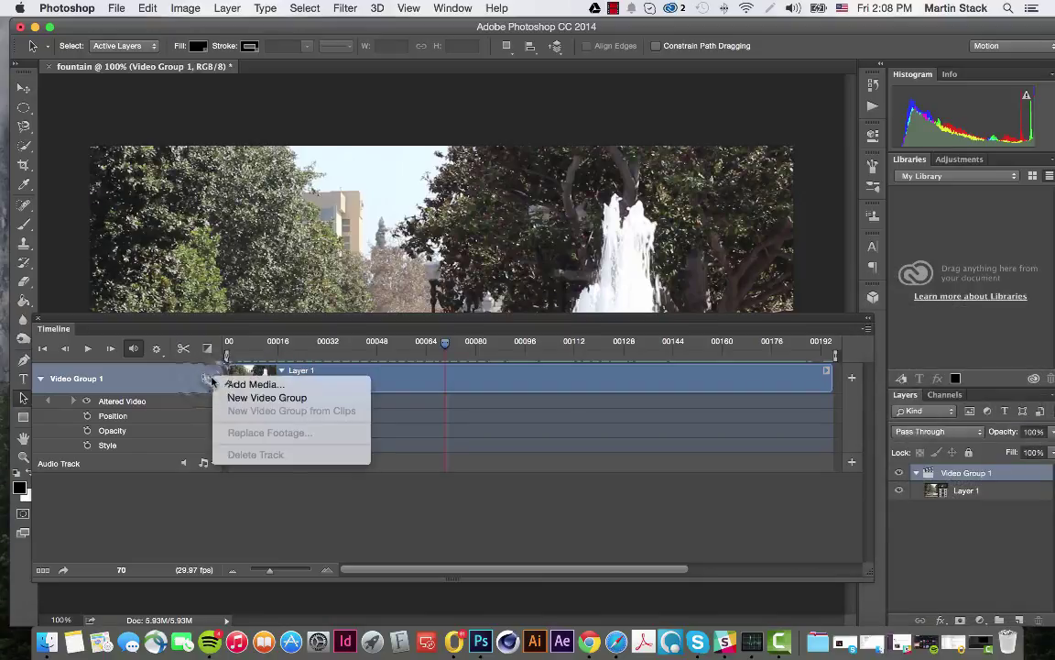
{"action": "left_click", "coordinate": [142, 381]}
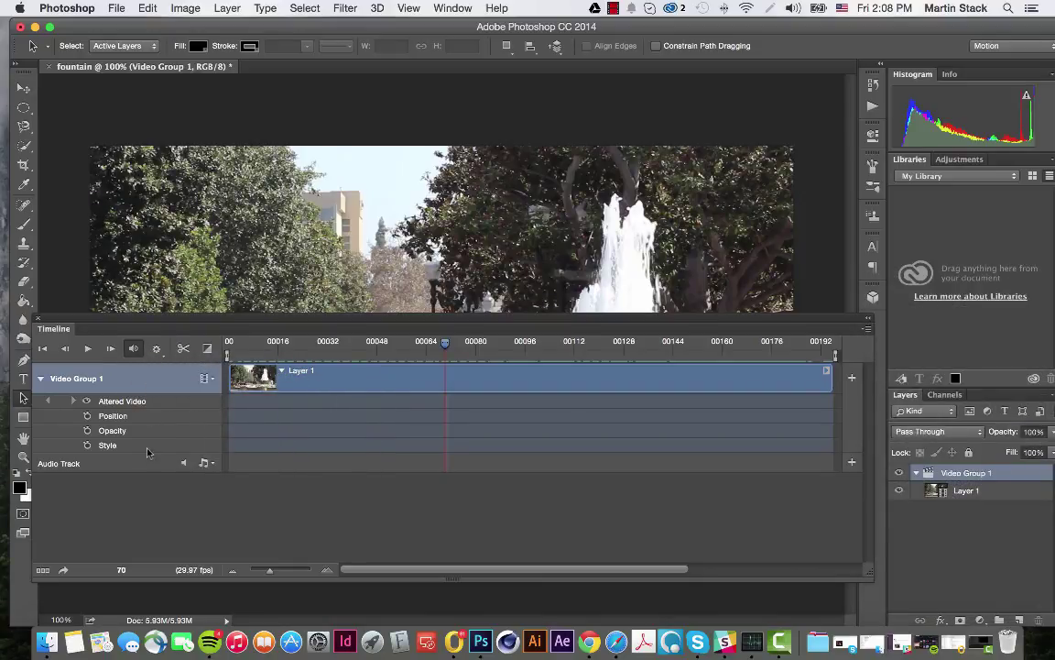
{"action": "left_click", "coordinate": [156, 348]}
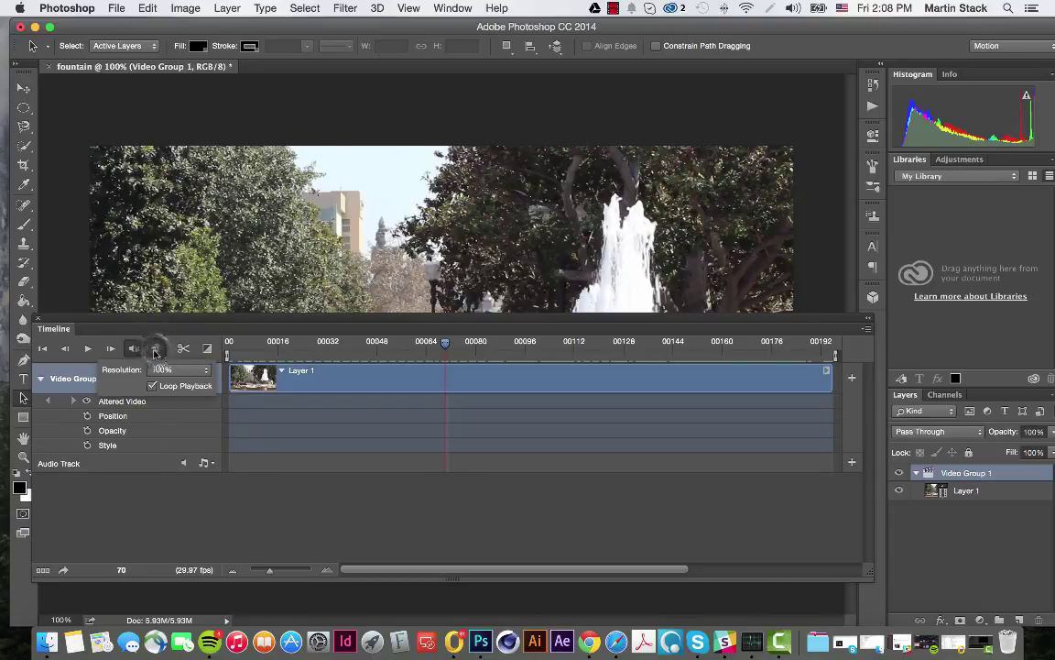
Step: Close the playback settings and play the fountain footage up to frame 118
{"action": "left_click", "coordinate": [155, 350]}
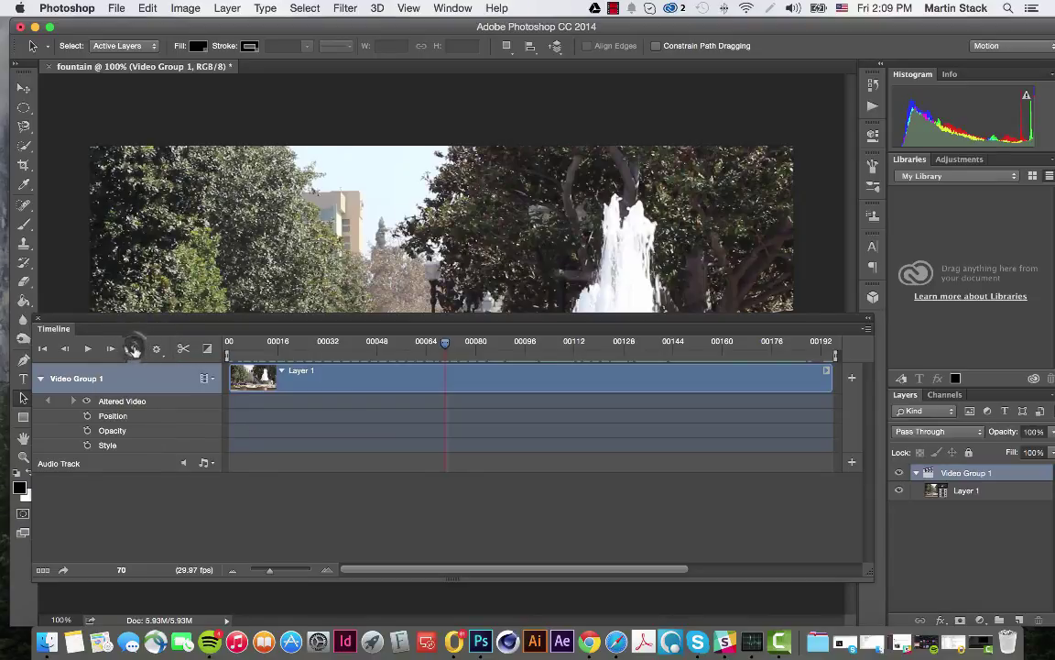
{"action": "key", "text": "space"}
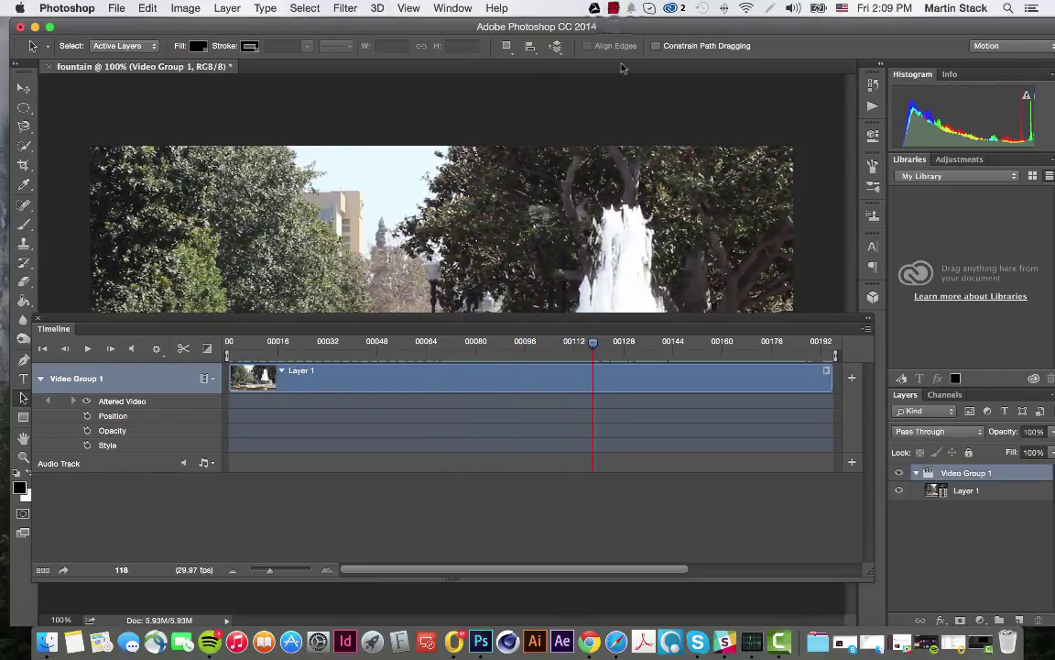
{"action": "left_click", "coordinate": [613, 8]}
{"action": "left_click", "coordinate": [642, 37]}
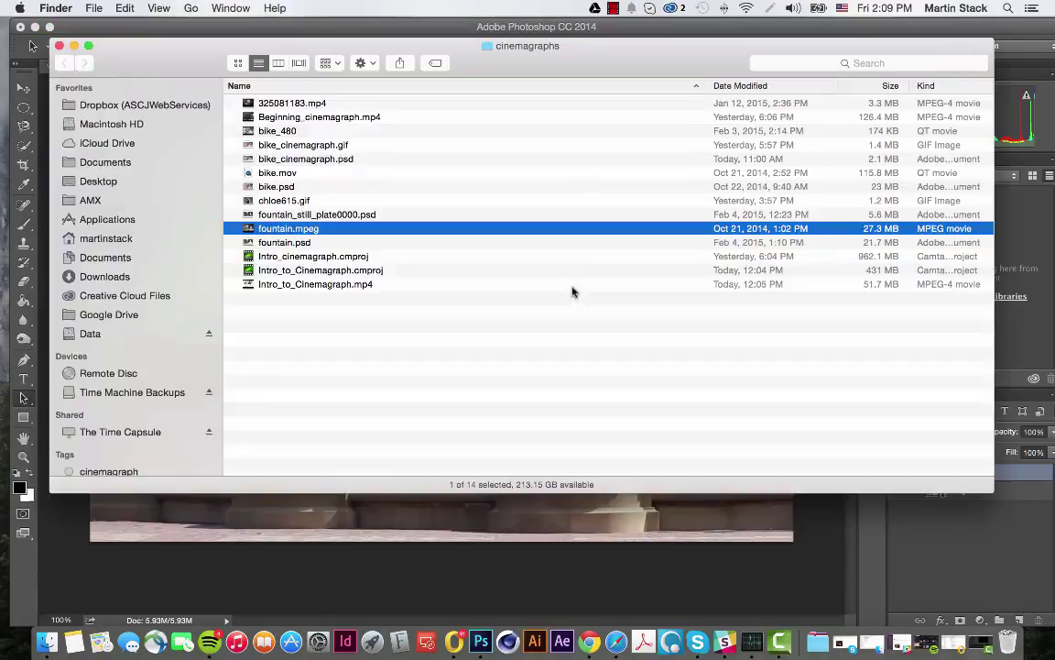
{"action": "left_click", "coordinate": [73, 44]}
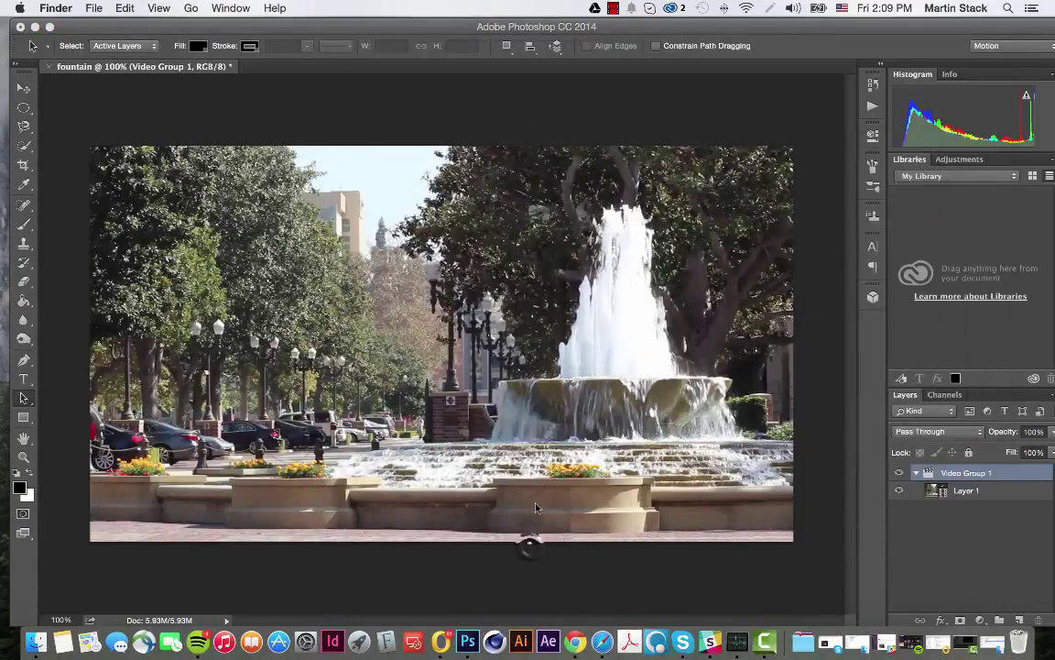
{"action": "left_click", "coordinate": [536, 508]}
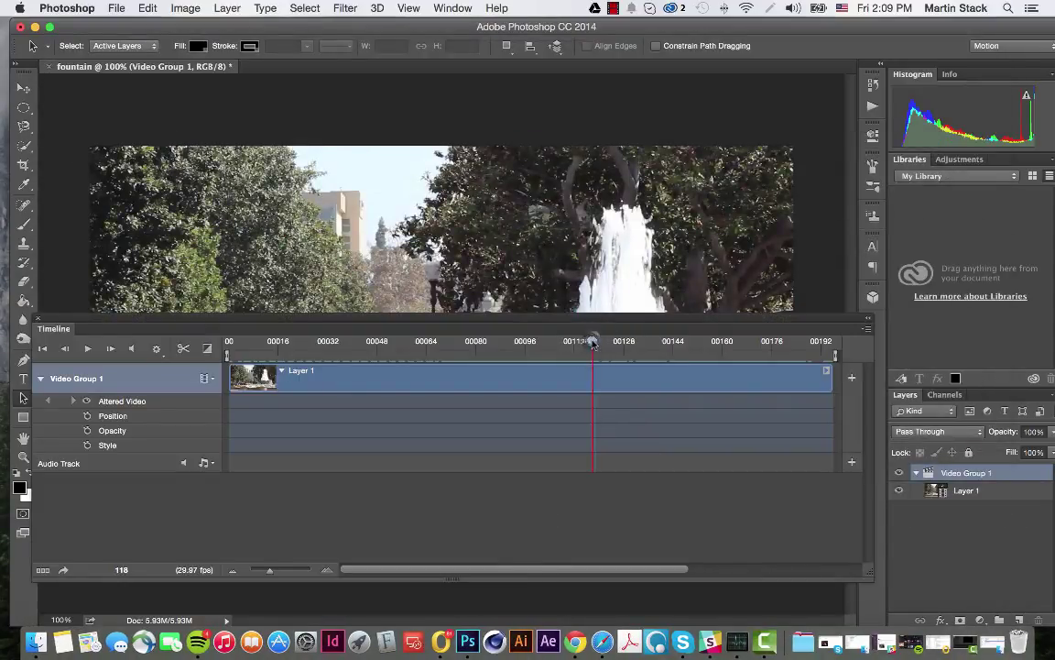
Step: Return the playhead to frame 0, then collapse Video Group 1 and lower the compact Timeline panel to uncover the picture
{"action": "left_click_drag", "start_coordinate": [593, 341], "coordinate": [205, 344]}
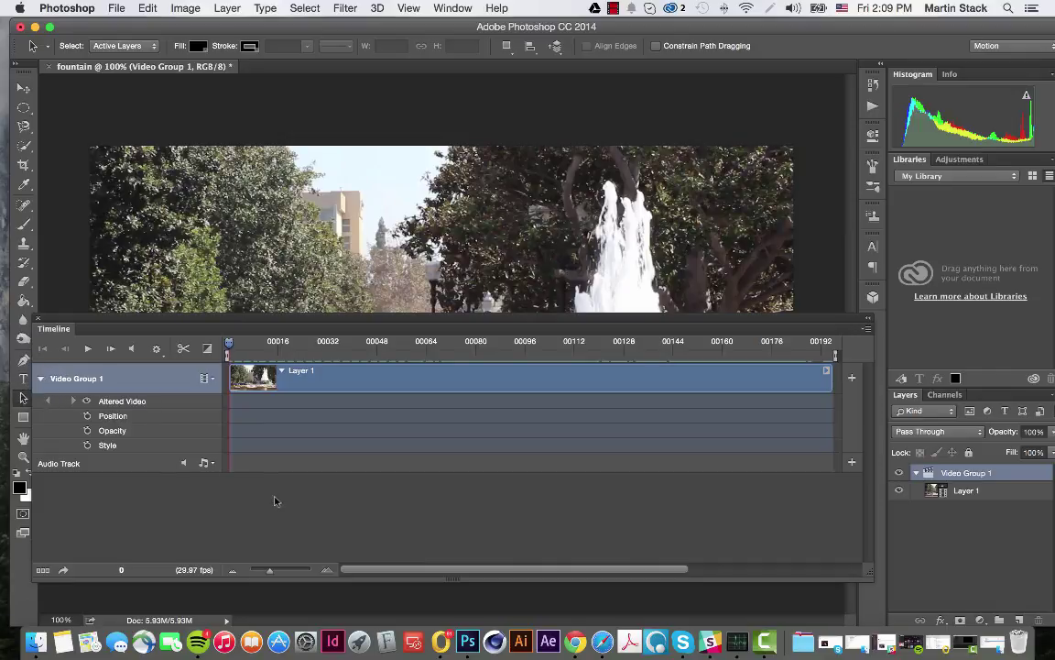
{"action": "left_click", "coordinate": [40, 379]}
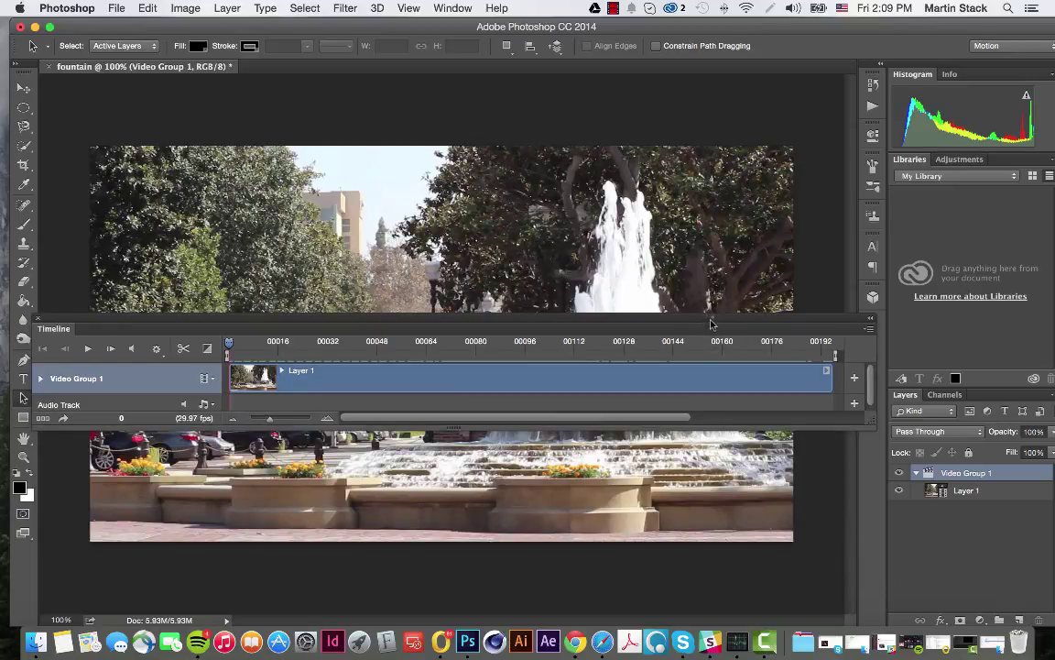
{"action": "left_click_drag", "start_coordinate": [711, 323], "coordinate": [711, 605]}
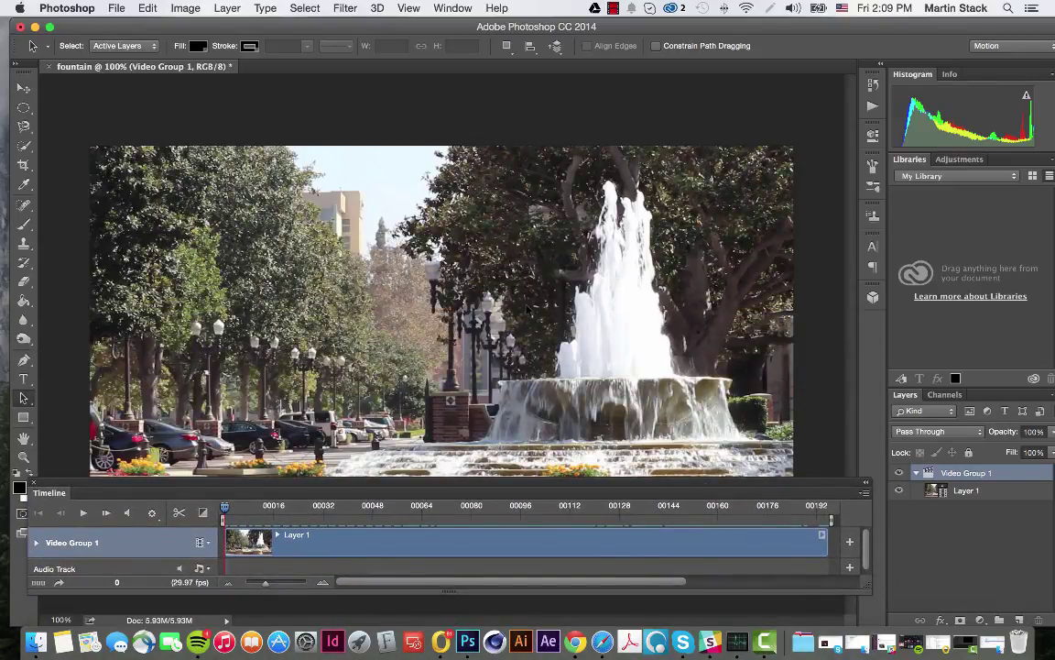
Step: Switch to full screen mode with the menu bar and reposition the whole fountain picture above the Timeline panel
{"action": "key", "text": "f"}
{"action": "left_click_drag", "start_coordinate": [622, 322], "coordinate": [534, 256]}
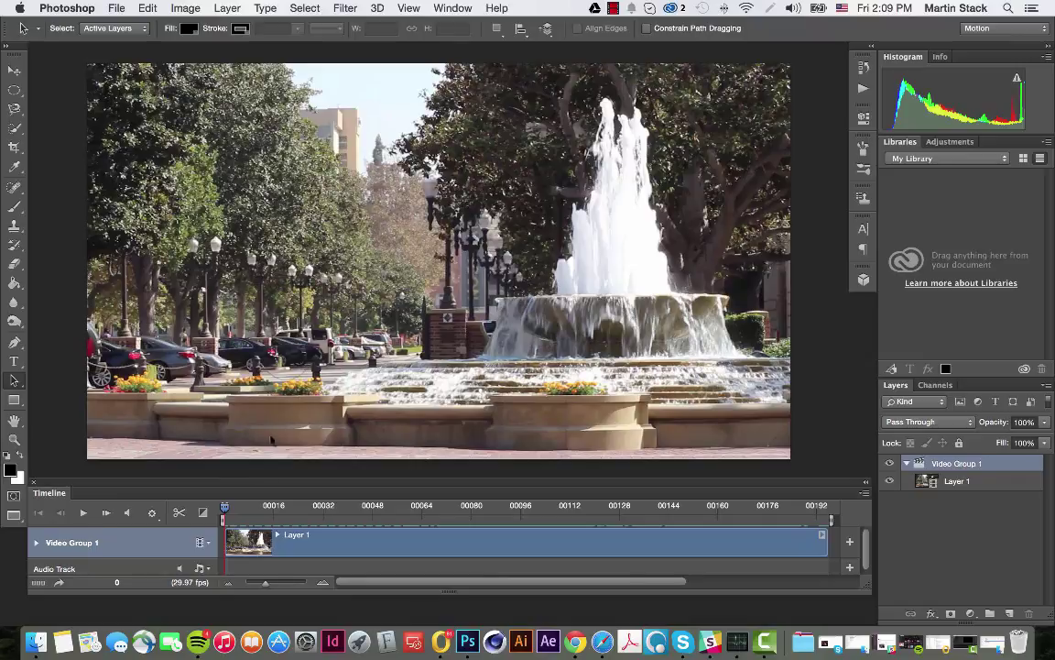
{"action": "left_click_drag", "start_coordinate": [385, 211], "coordinate": [519, 241]}
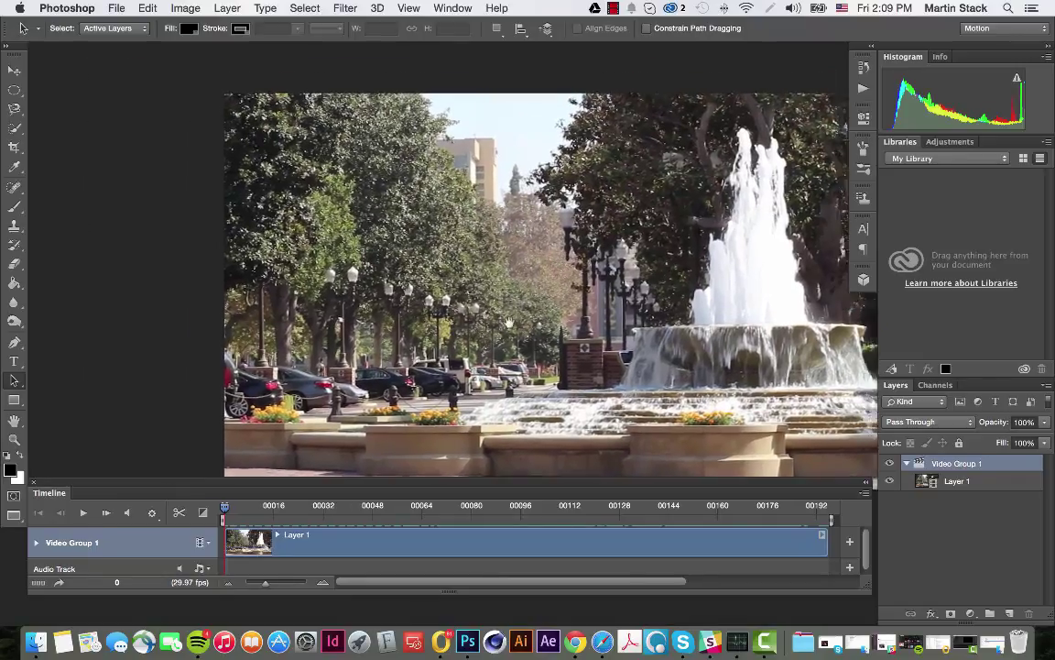
{"action": "left_click_drag", "start_coordinate": [509, 322], "coordinate": [513, 255]}
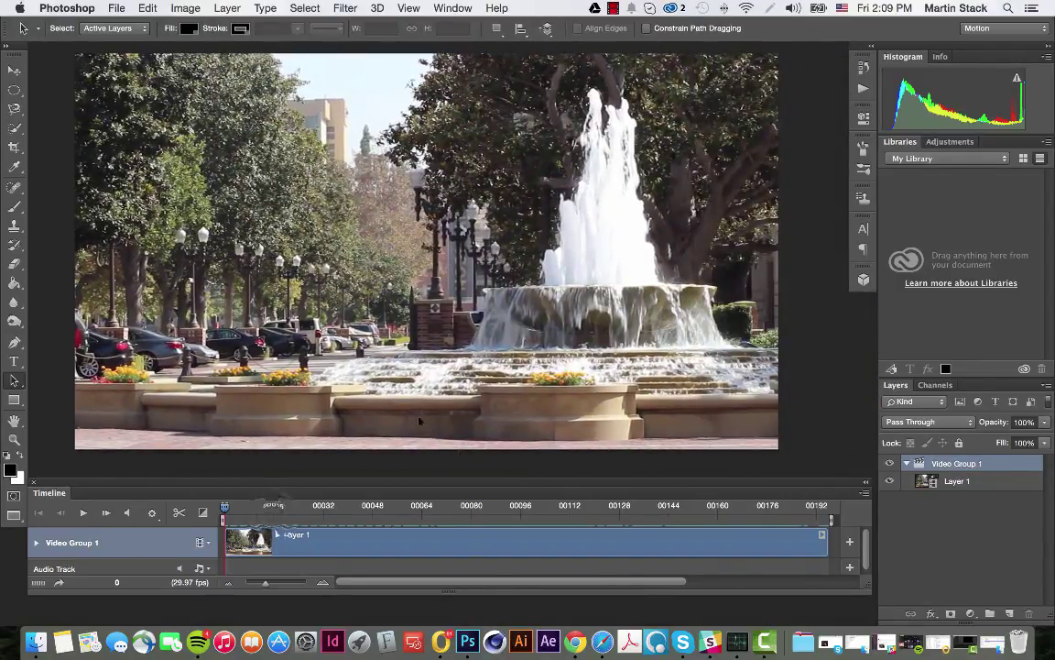
Step: Split the Layer 1 video clip at frame 148, before the cyclist enters, and delete the trailing piece
{"action": "key", "text": "space"}
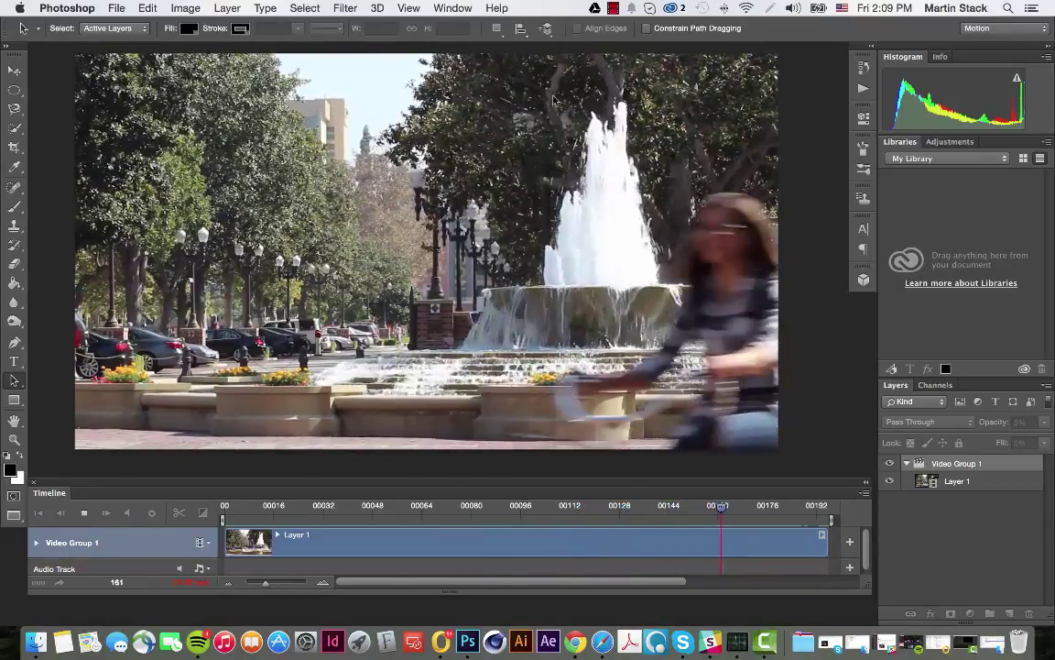
{"action": "left_click_drag", "start_coordinate": [780, 507], "coordinate": [681, 520]}
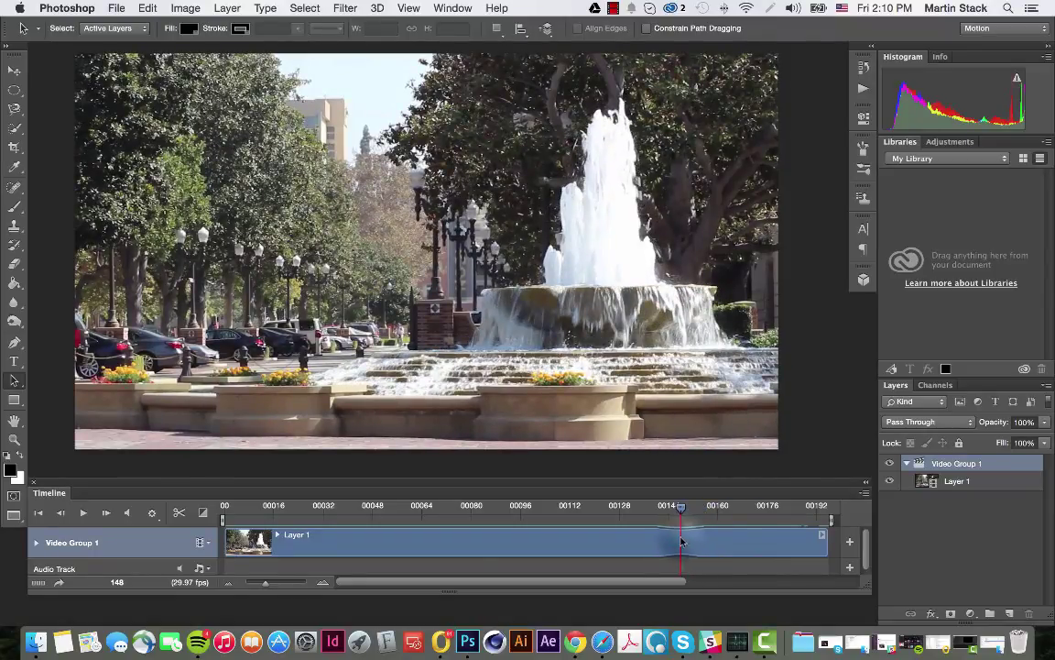
{"action": "right_click", "coordinate": [683, 541]}
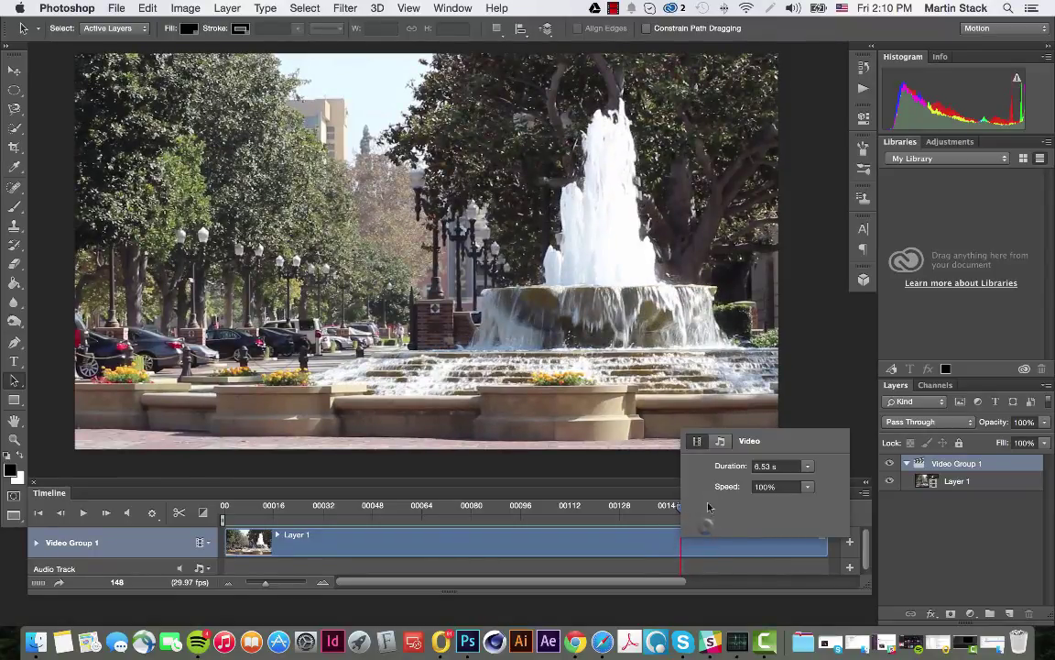
{"action": "left_click", "coordinate": [408, 554]}
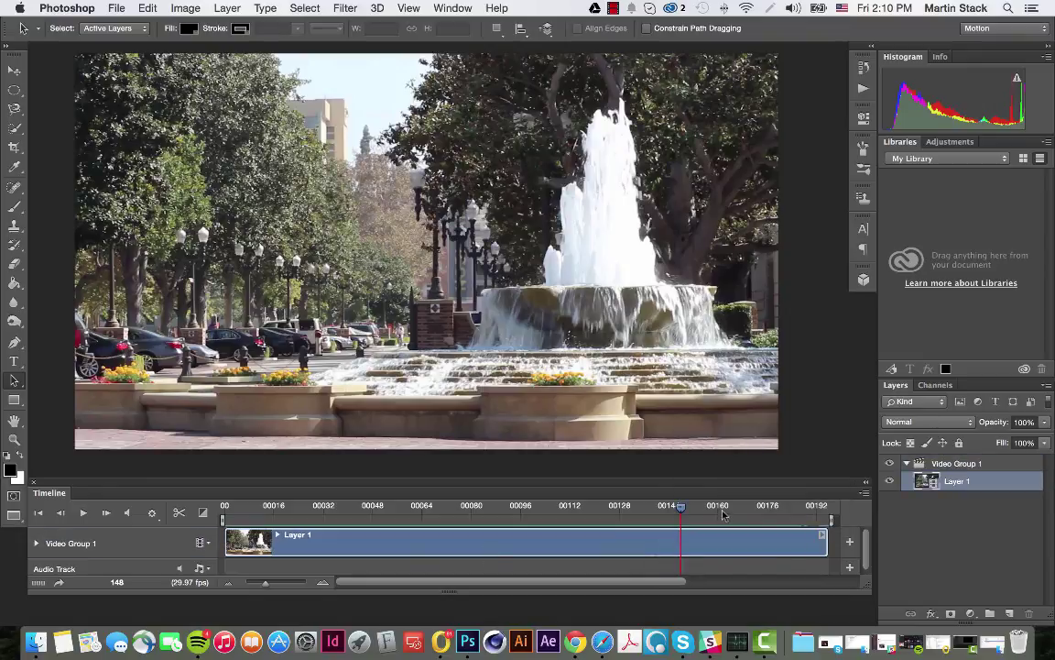
{"action": "left_click", "coordinate": [178, 514]}
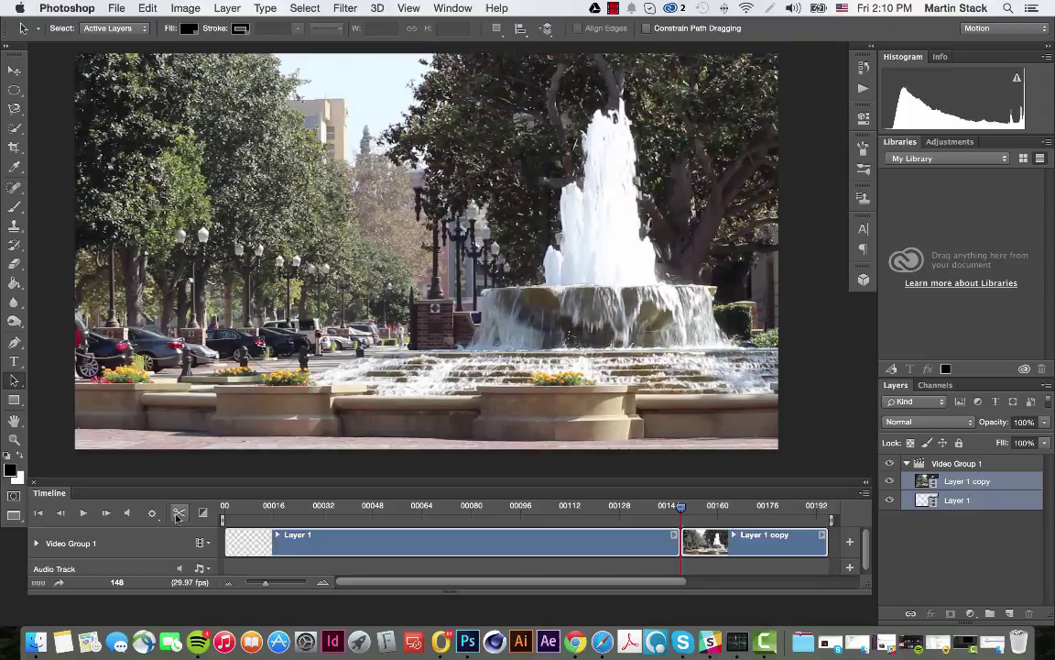
{"action": "left_click", "coordinate": [745, 543]}
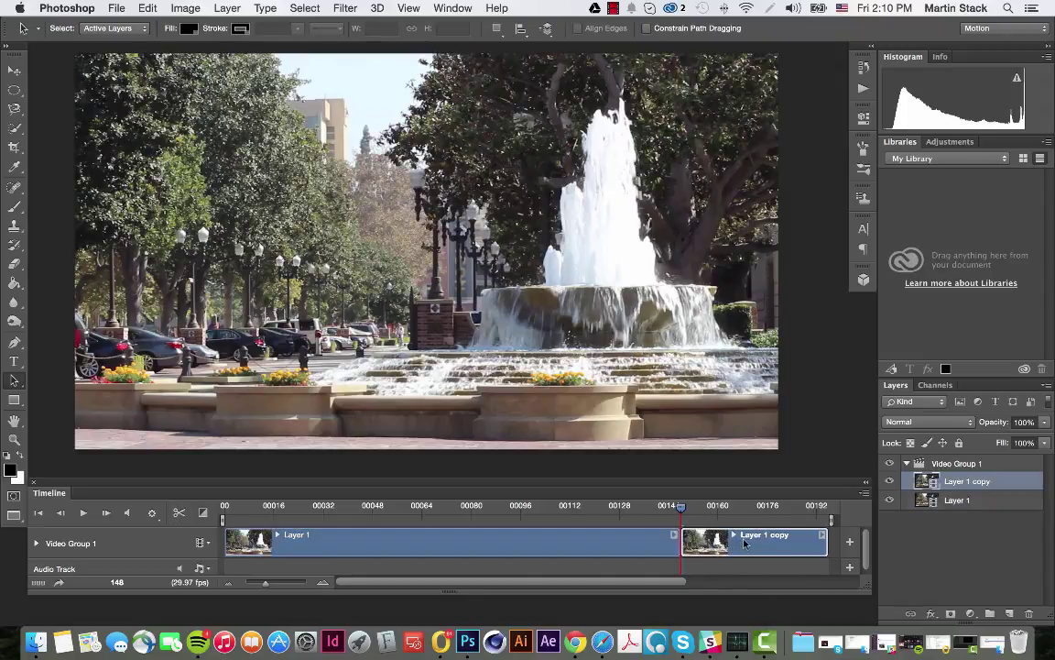
{"action": "key", "text": "Delete"}
Step: Rewind the trimmed footage to frame 0, deselect the layer and play the footage back
{"action": "left_click", "coordinate": [674, 507]}
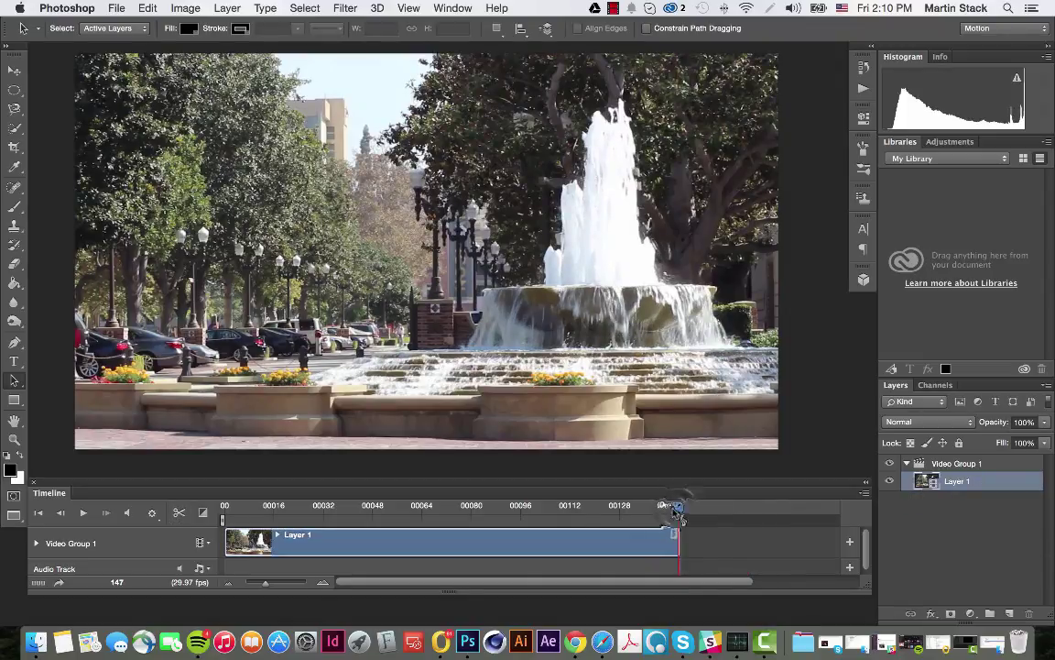
{"action": "left_click_drag", "start_coordinate": [674, 507], "coordinate": [573, 506]}
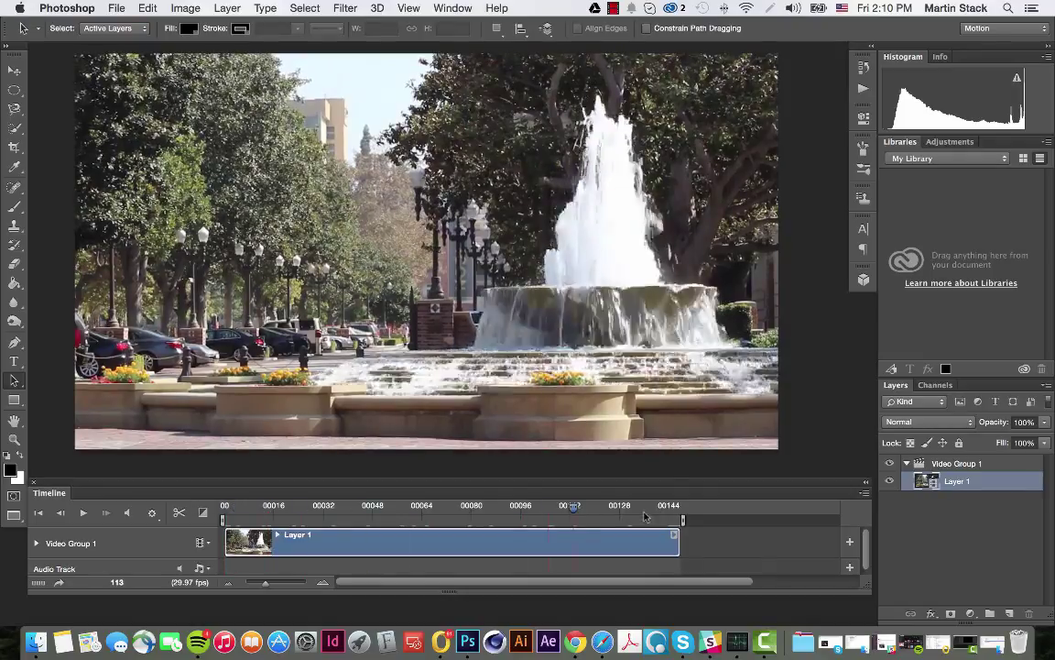
{"action": "left_click_drag", "start_coordinate": [644, 516], "coordinate": [2, 502]}
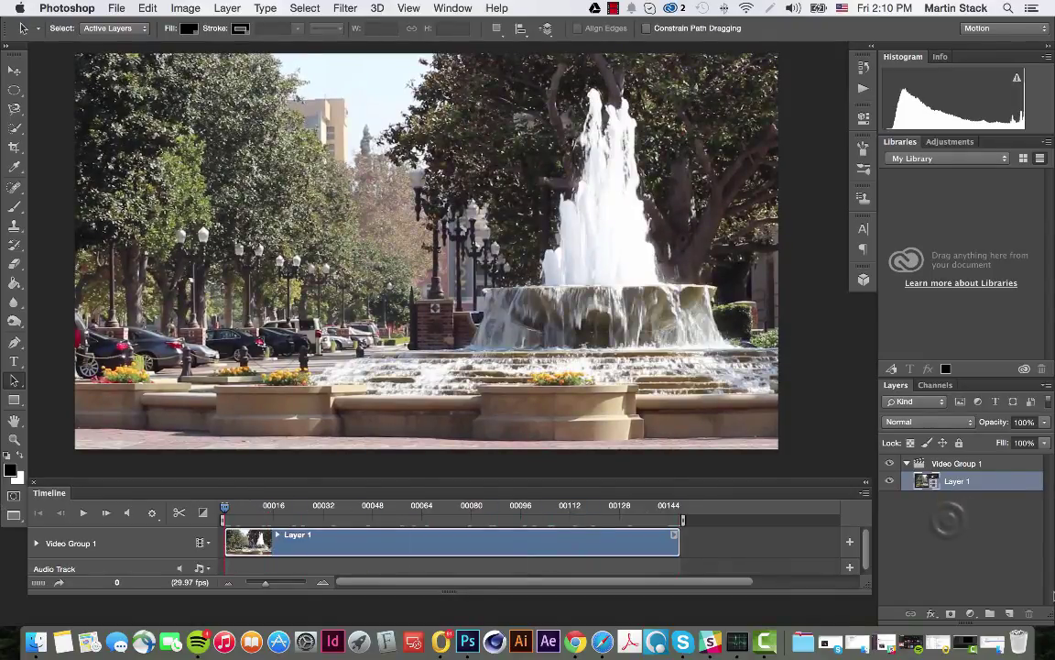
{"action": "left_click", "coordinate": [948, 518]}
{"action": "key", "text": "space"}
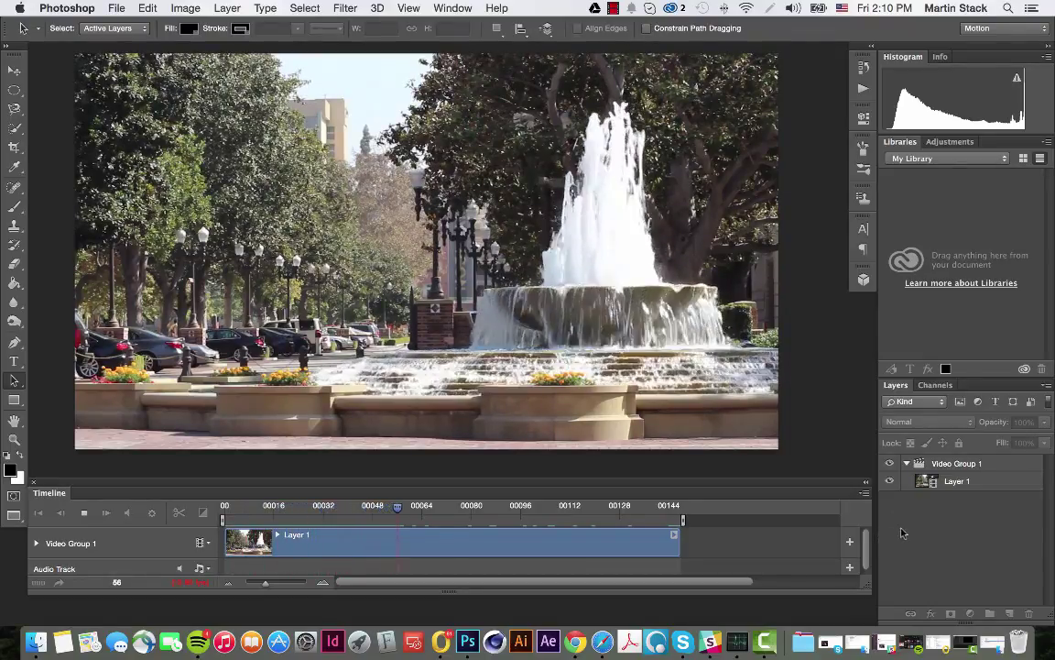
{"action": "key", "text": "space"}
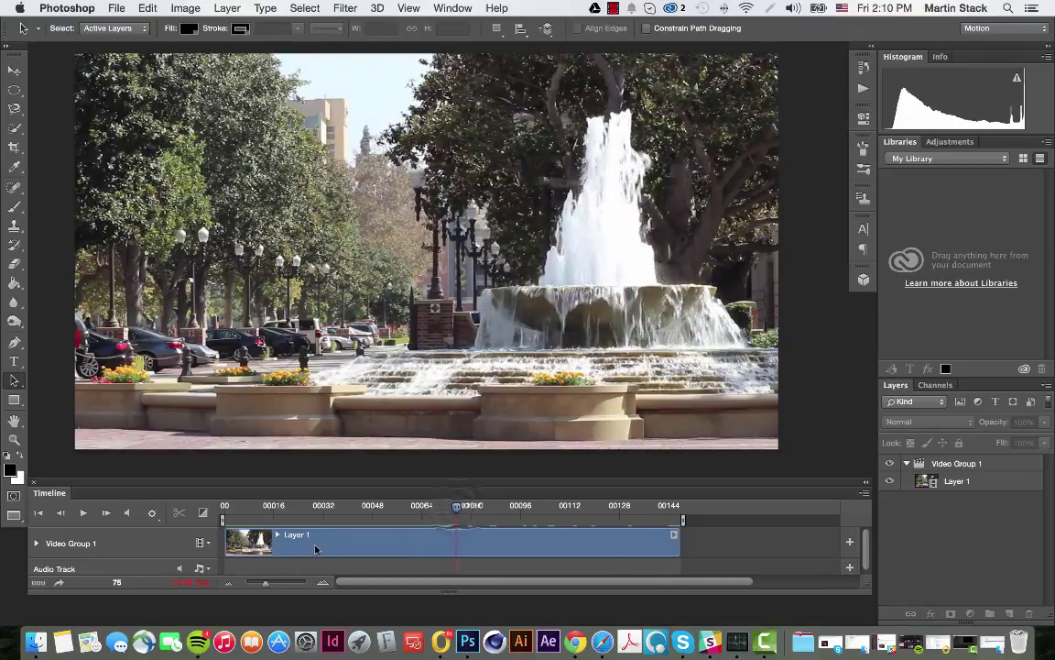
Step: Scrub the first half of the trimmed footage back and forth to examine its motion, ending at frame 36
{"action": "left_click_drag", "start_coordinate": [456, 505], "coordinate": [295, 505]}
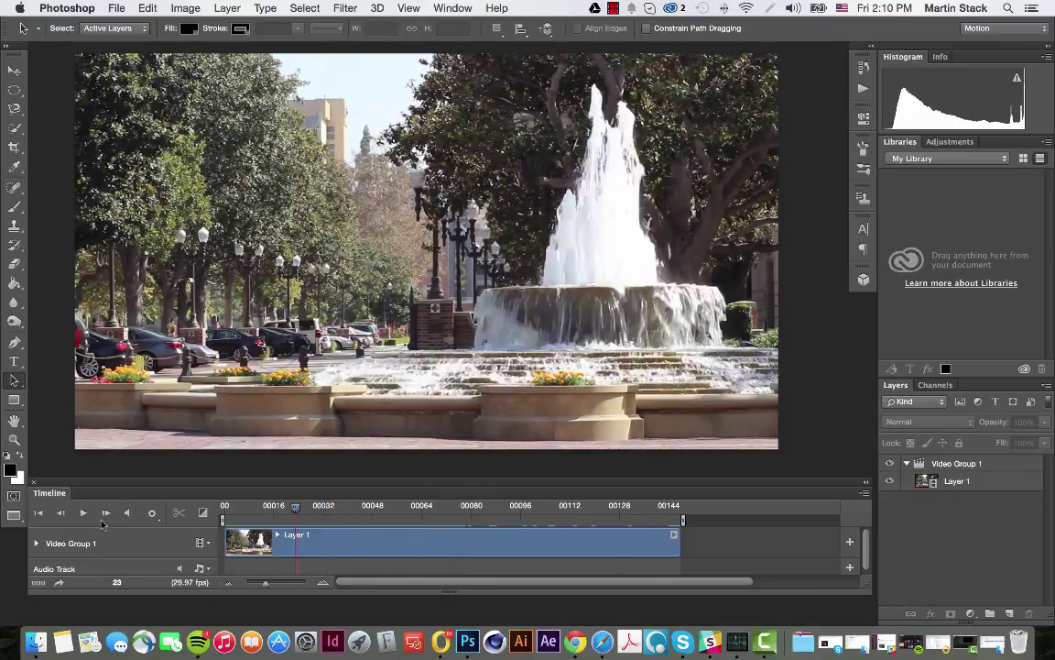
{"action": "key", "text": "space"}
{"action": "key", "text": "Home"}
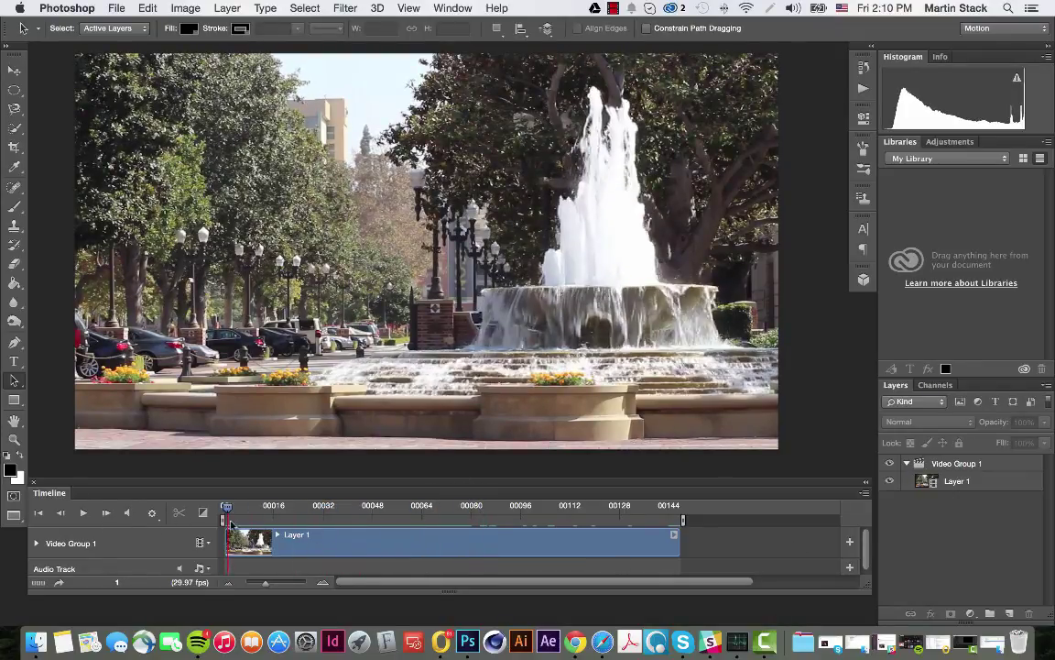
{"action": "left_click_drag", "start_coordinate": [285, 527], "coordinate": [371, 529]}
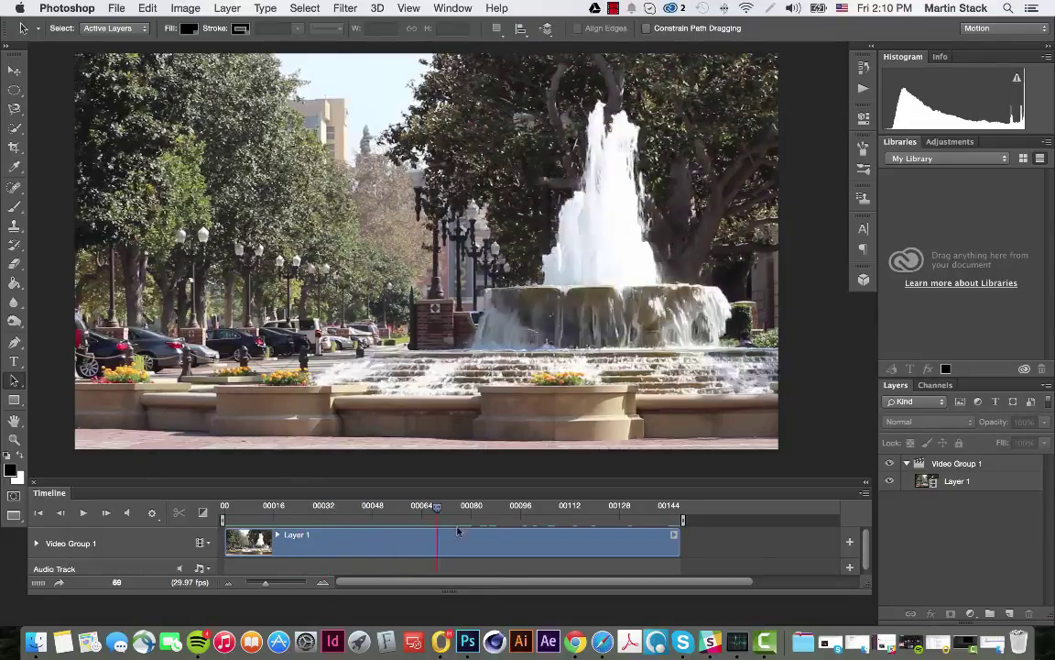
{"action": "left_click_drag", "start_coordinate": [459, 531], "coordinate": [209, 539]}
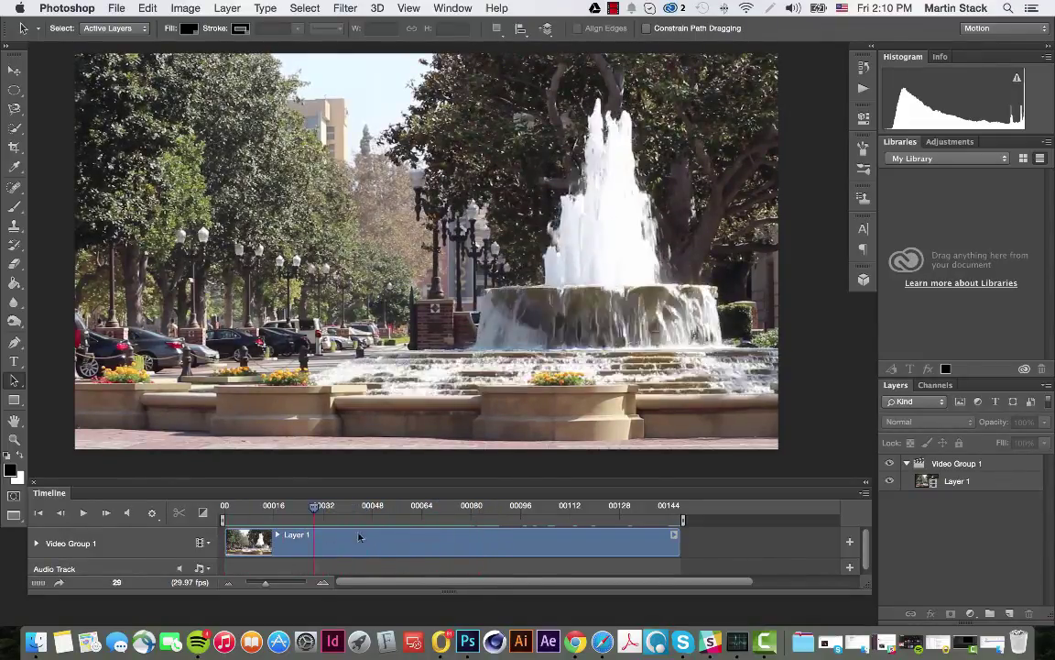
{"action": "mouse_move", "coordinate": [359, 537]}
{"action": "left_mouse_down"}
{"action": "mouse_move", "coordinate": [156, 524]}
{"action": "mouse_move", "coordinate": [348, 527]}
{"action": "left_mouse_up"}
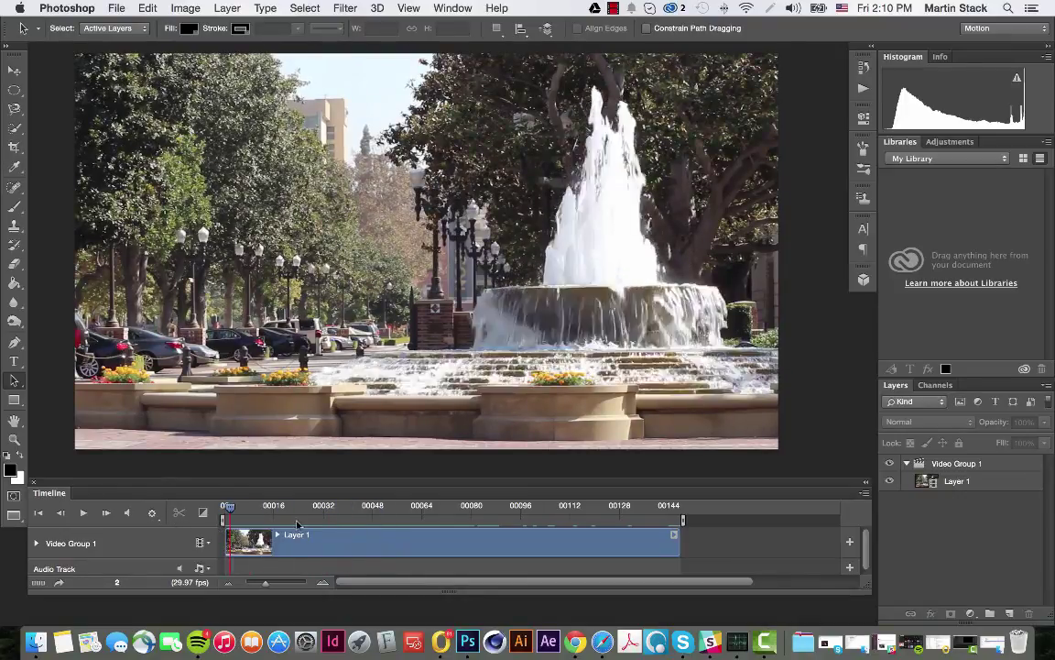
{"action": "left_click_drag", "start_coordinate": [297, 524], "coordinate": [335, 524]}
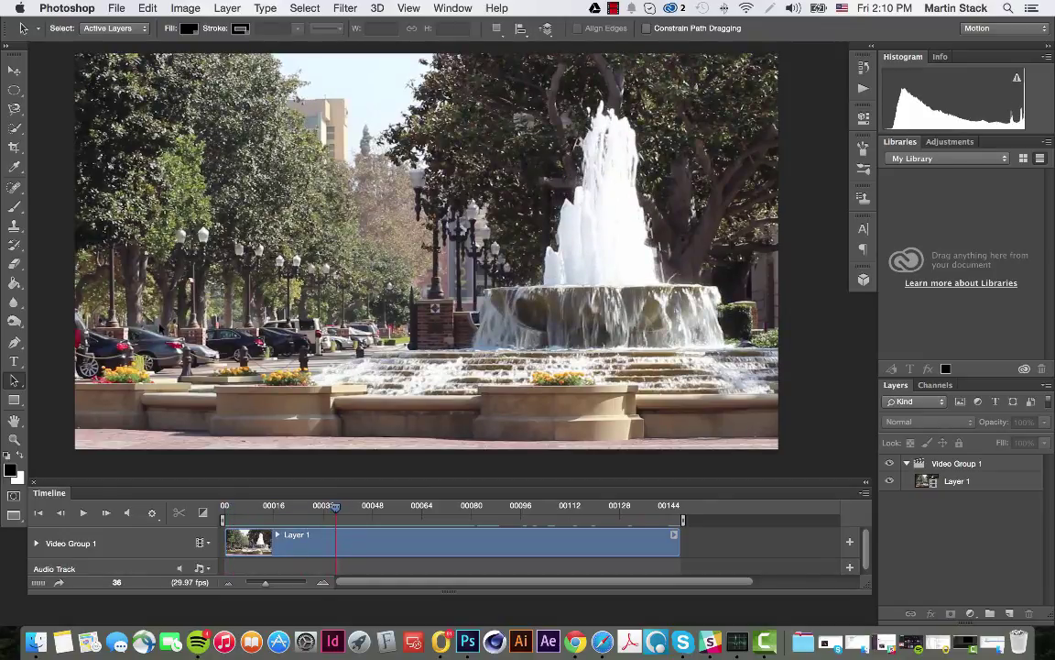
Step: Examine the background behind the parked cars up close while scrubbing from frame 36 to about frame 66 and back to frame 0
{"action": "scroll", "coordinate": [158, 325], "scroll_direction": "down", "scroll_amount": 2}
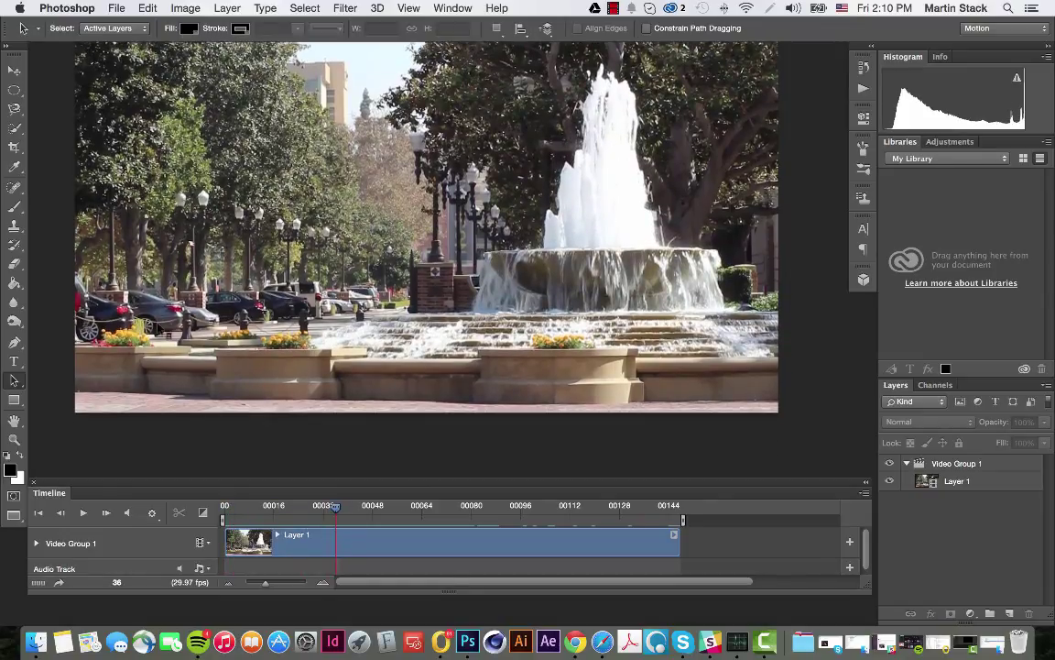
{"action": "scroll", "coordinate": [157, 325], "scroll_direction": "up", "scroll_amount": 4}
{"action": "scroll", "coordinate": [156, 344], "scroll_direction": "down", "scroll_amount": 3}
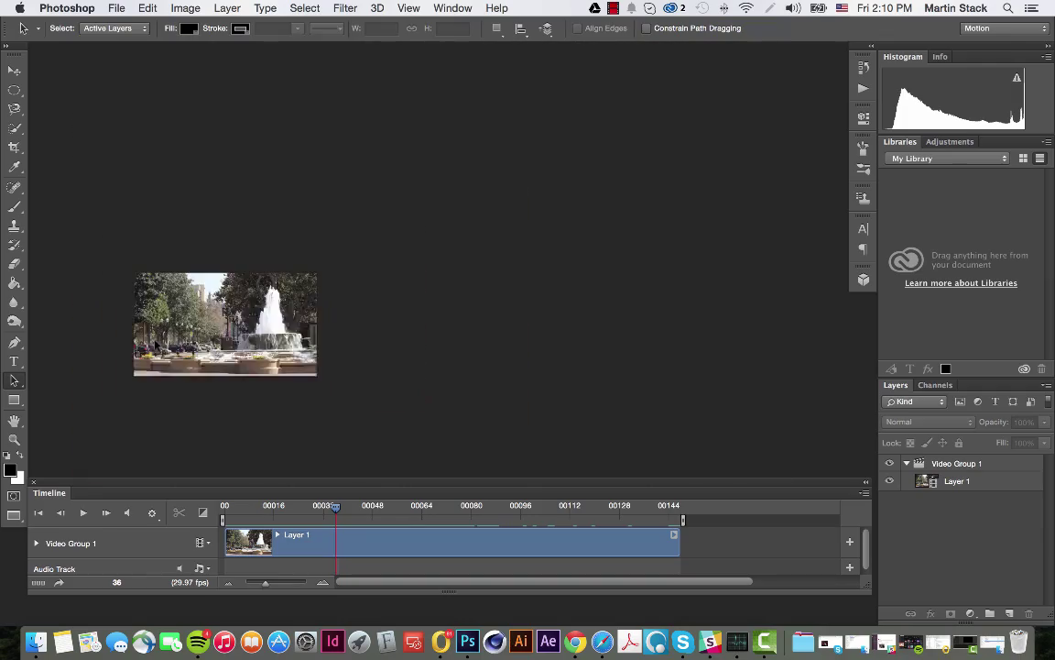
{"action": "scroll", "coordinate": [156, 343], "scroll_direction": "up", "scroll_amount": 6}
{"action": "scroll", "coordinate": [155, 344], "scroll_direction": "down", "scroll_amount": 5}
{"action": "scroll", "coordinate": [156, 343], "scroll_direction": "up", "scroll_amount": 3}
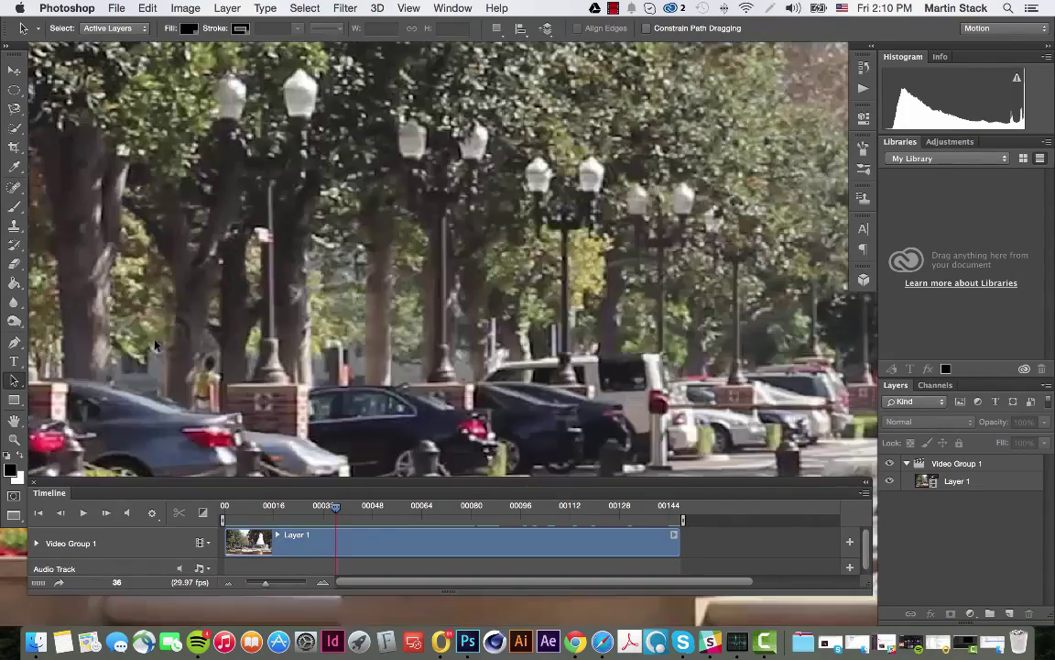
{"action": "scroll", "coordinate": [155, 344], "scroll_direction": "down", "scroll_amount": 3}
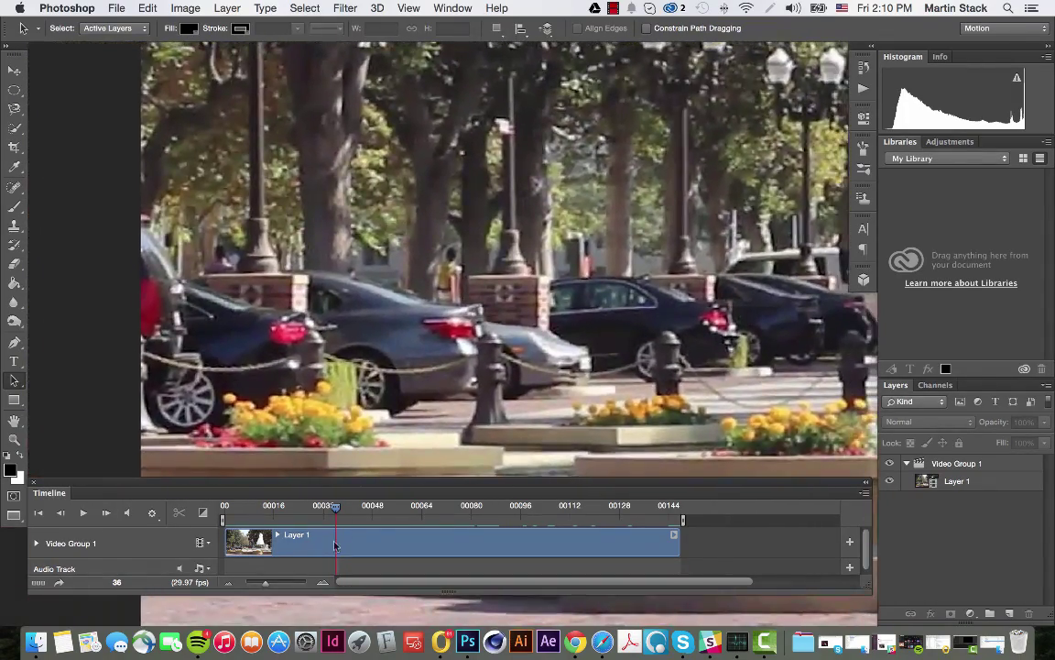
{"action": "left_click", "coordinate": [341, 506]}
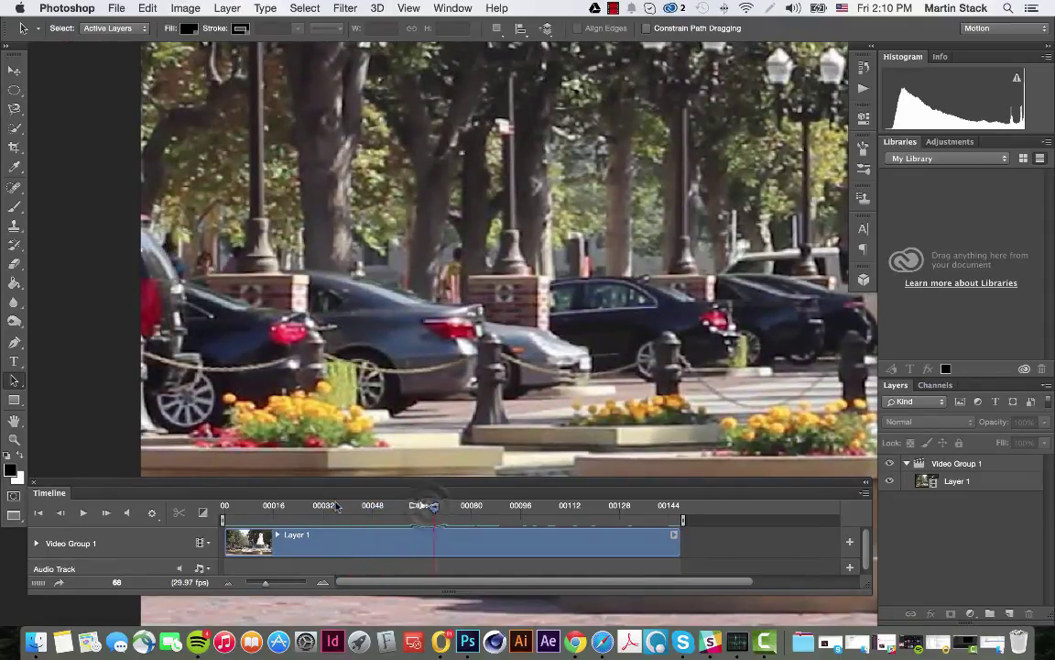
{"action": "left_click", "coordinate": [434, 507]}
{"action": "left_click_drag", "start_coordinate": [435, 507], "coordinate": [225, 507]}
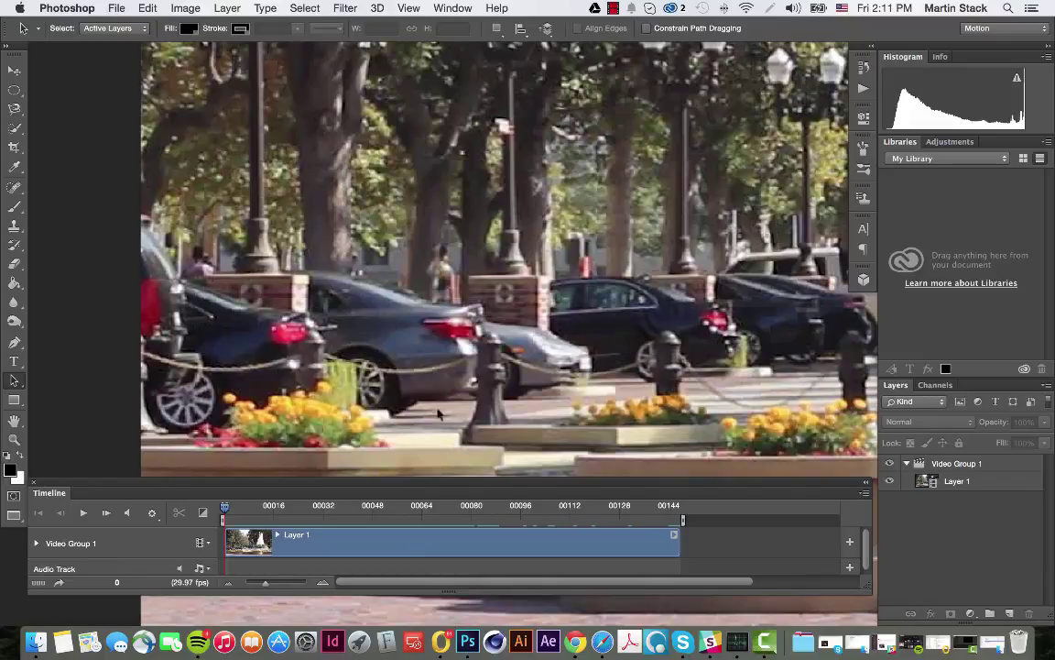
{"action": "scroll", "coordinate": [590, 326], "scroll_direction": "right", "scroll_amount": 3}
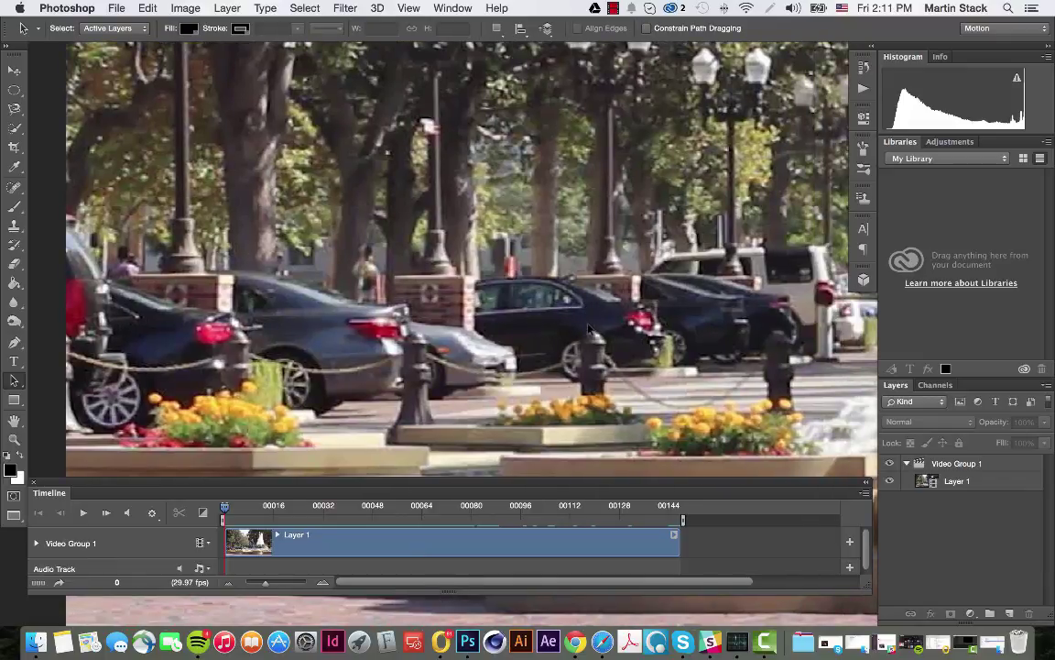
{"action": "scroll", "coordinate": [588, 328], "scroll_direction": "down", "scroll_amount": 3}
{"action": "scroll", "coordinate": [588, 328], "scroll_direction": "right", "scroll_amount": 5}
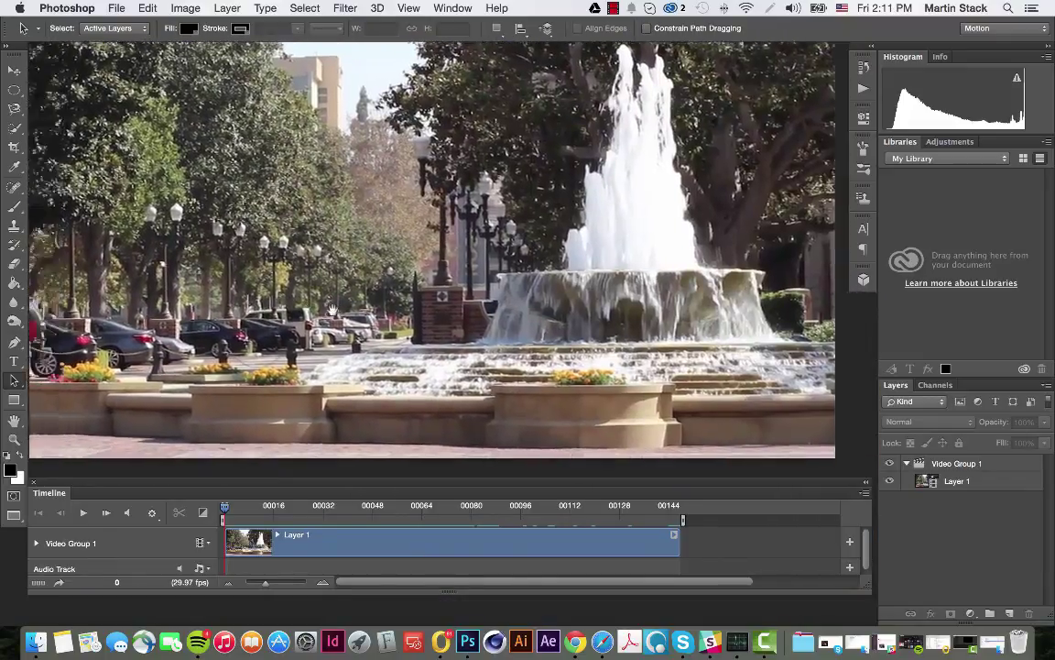
{"action": "scroll", "coordinate": [332, 309], "scroll_direction": "left", "scroll_amount": 2}
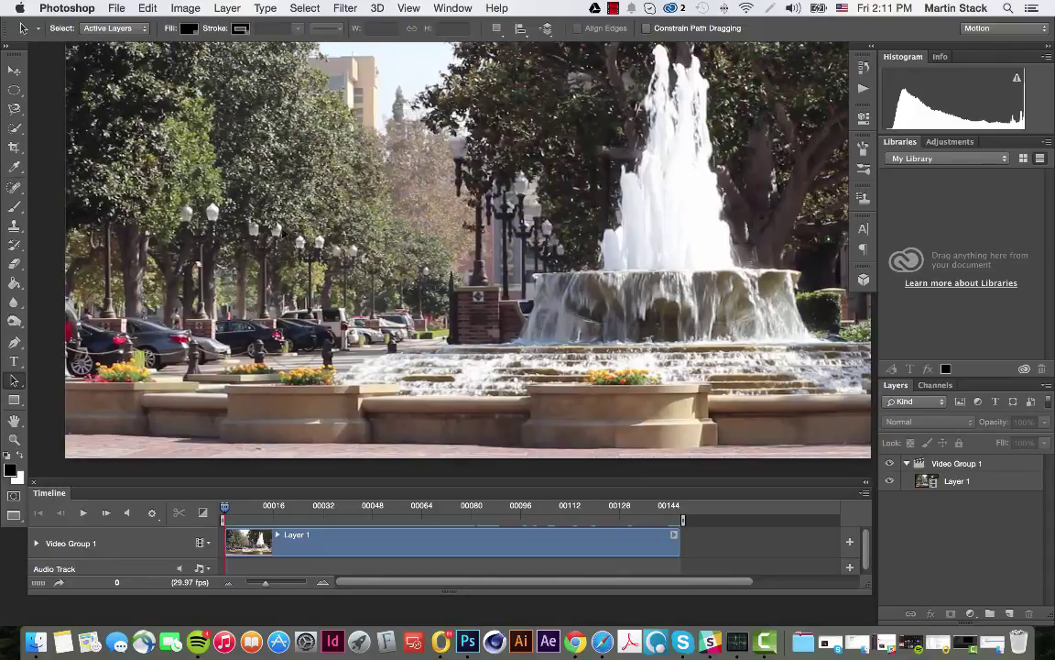
{"action": "left_click", "coordinate": [116, 8]}
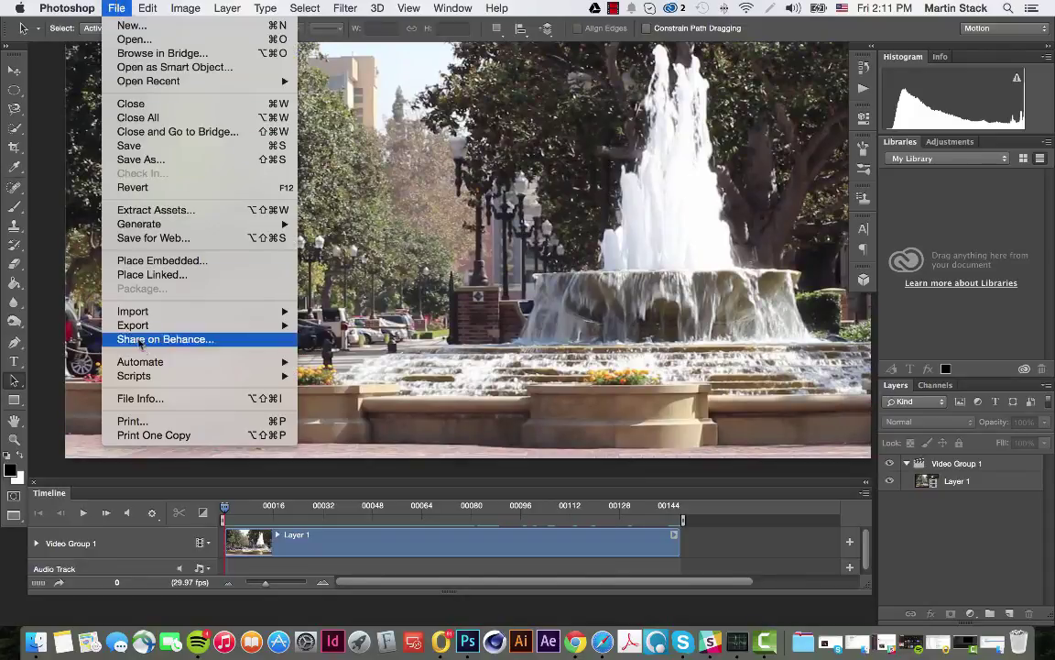
{"action": "mouse_move", "coordinate": [149, 325]}
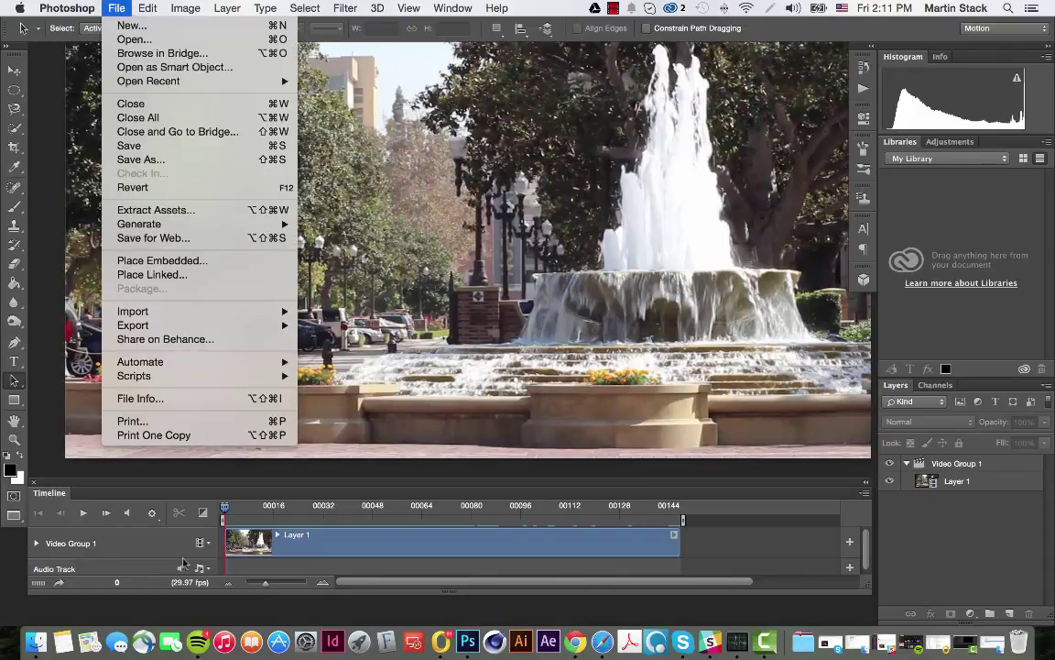
{"action": "left_click", "coordinate": [120, 584]}
{"action": "mouse_move", "coordinate": [224, 507]}
{"action": "left_mouse_down"}
{"action": "mouse_move", "coordinate": [271, 507]}
{"action": "mouse_move", "coordinate": [213, 510]}
{"action": "left_mouse_up"}
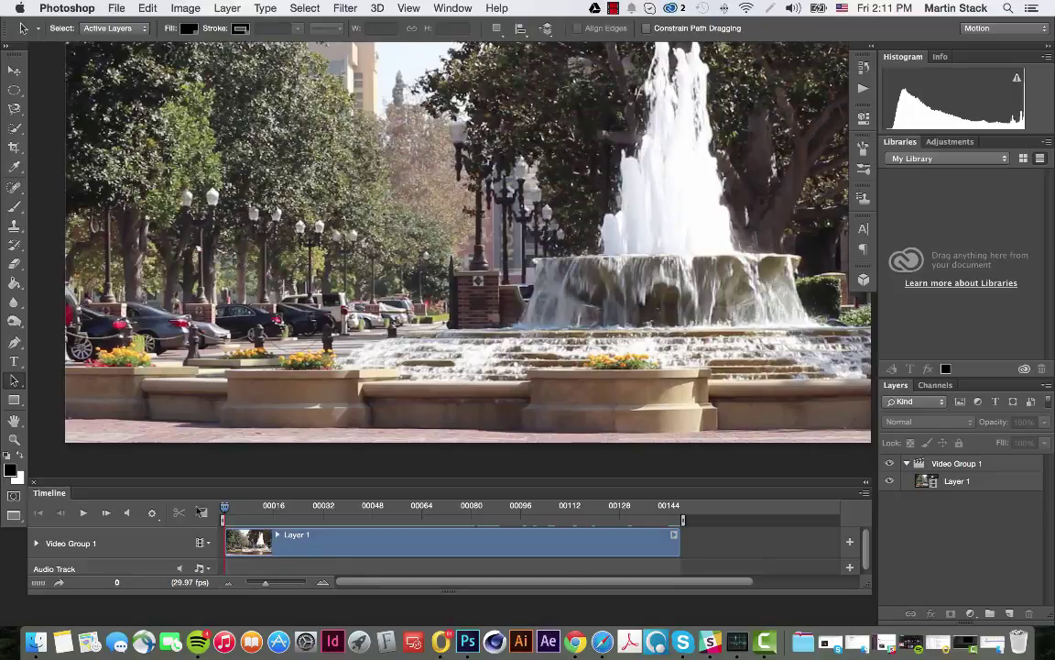
Step: Prepare a video render of only the first frame, with both the start frame and end frame set to 0
{"action": "left_click", "coordinate": [117, 8]}
{"action": "mouse_move", "coordinate": [156, 328]}
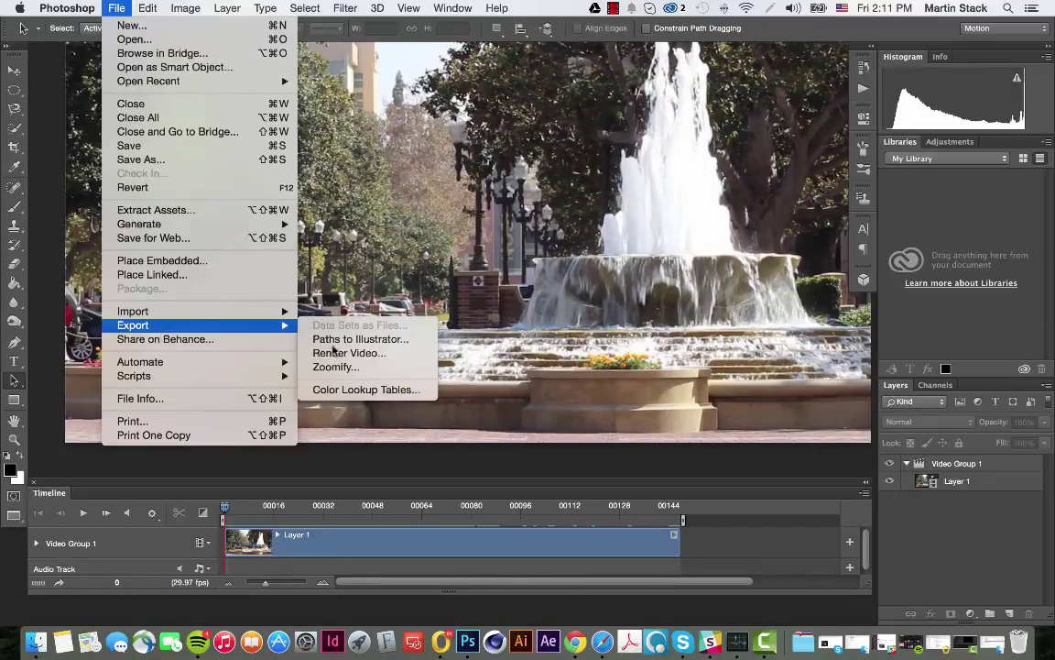
{"action": "left_click", "coordinate": [382, 355]}
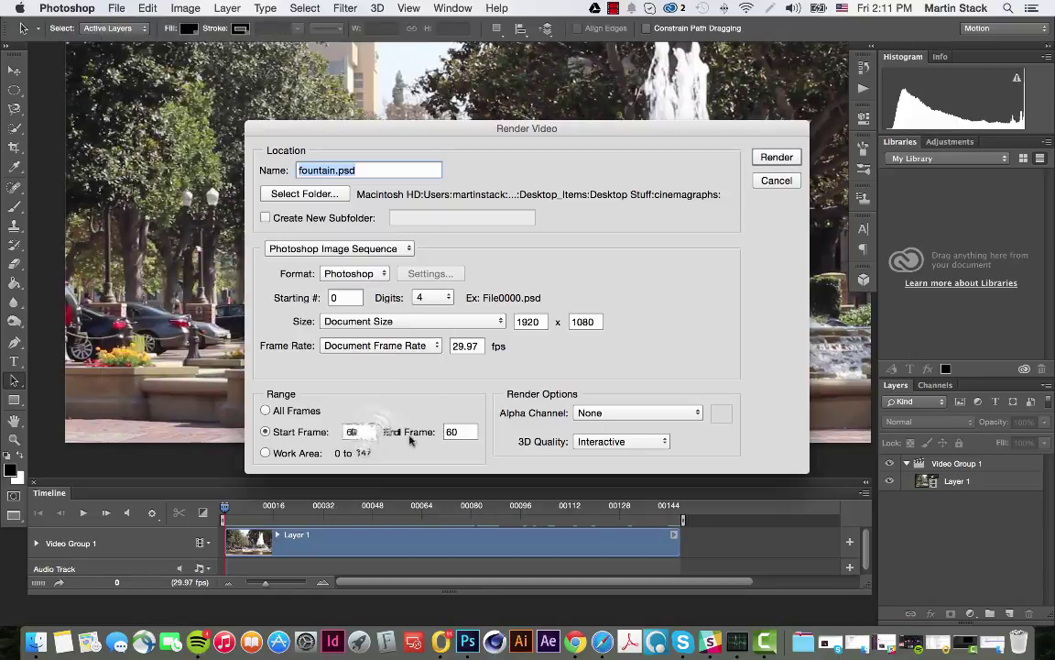
{"action": "double_click", "coordinate": [366, 431]}
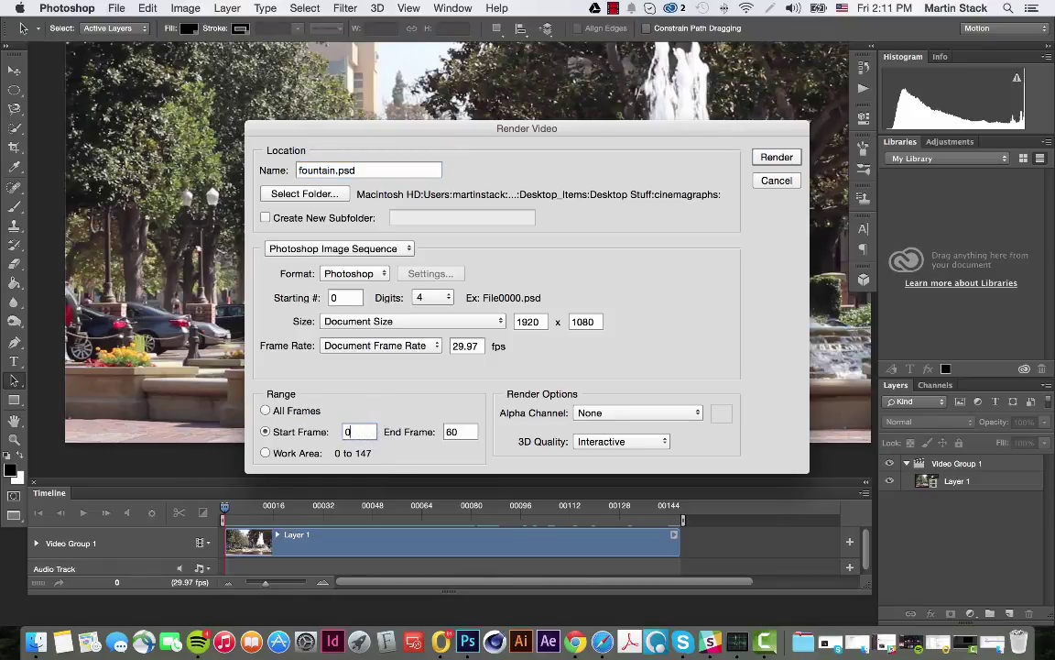
{"action": "type", "text": "0"}
{"action": "double_click", "coordinate": [451, 431]}
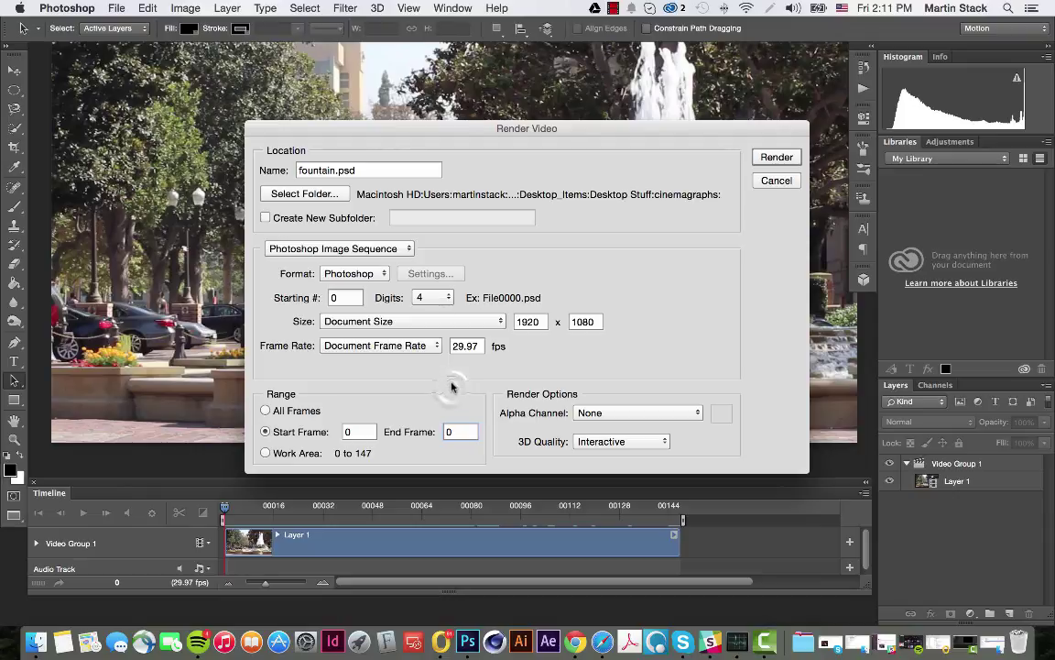
Step: Name the render fountain_foreground.psd, keep the cinemagraphs folder as its destination, and render it as a Photoshop image sequence
{"action": "double_click", "coordinate": [369, 169]}
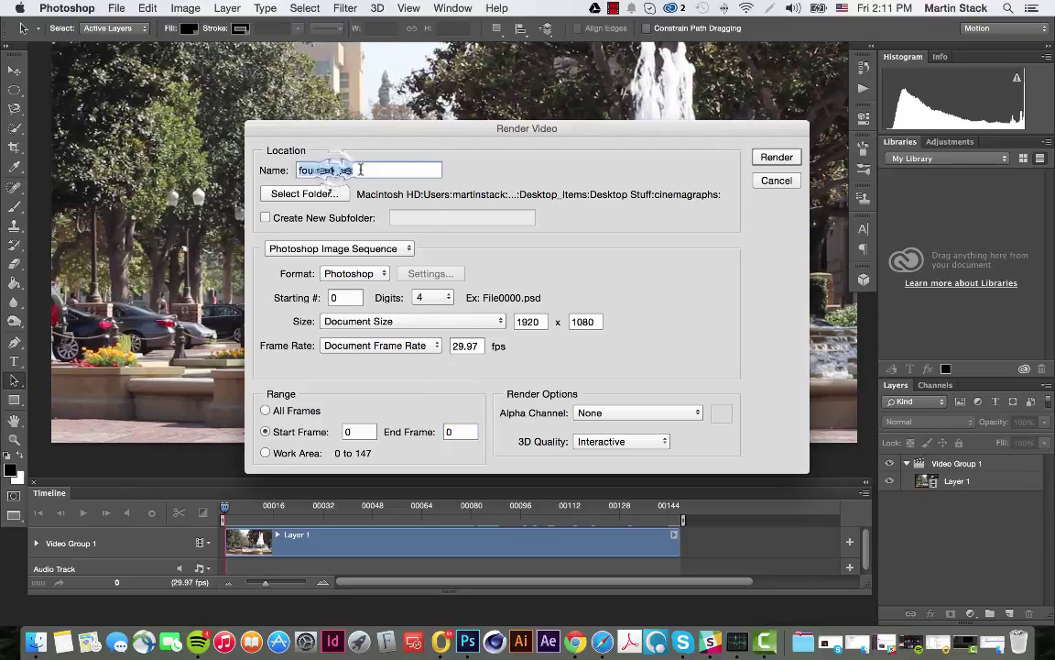
{"action": "key", "text": "Right"}
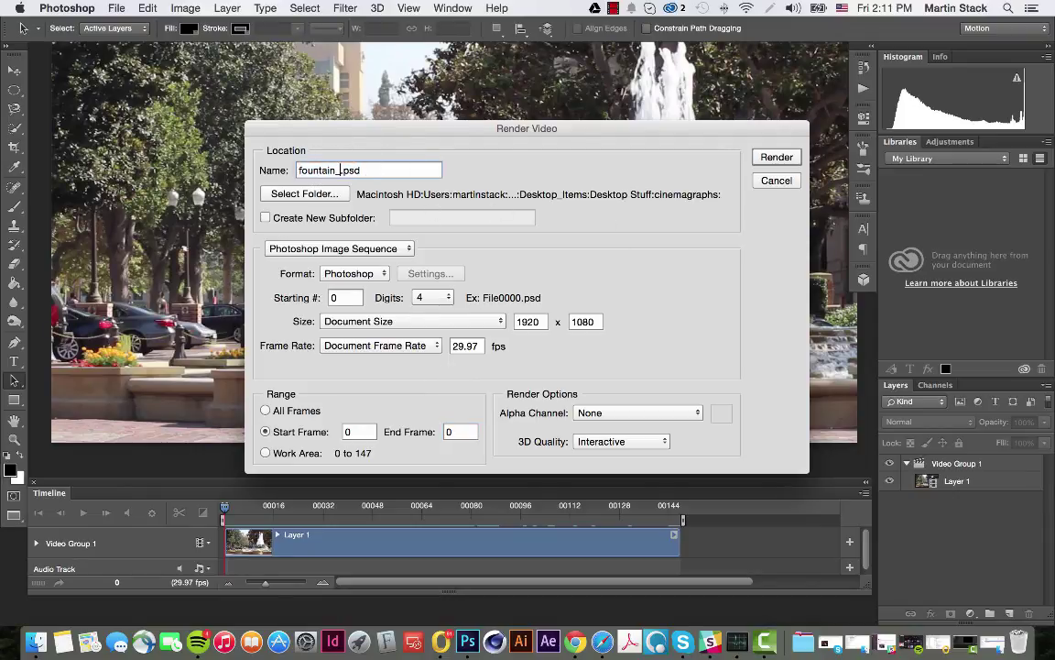
{"action": "type", "text": "_foreground"}
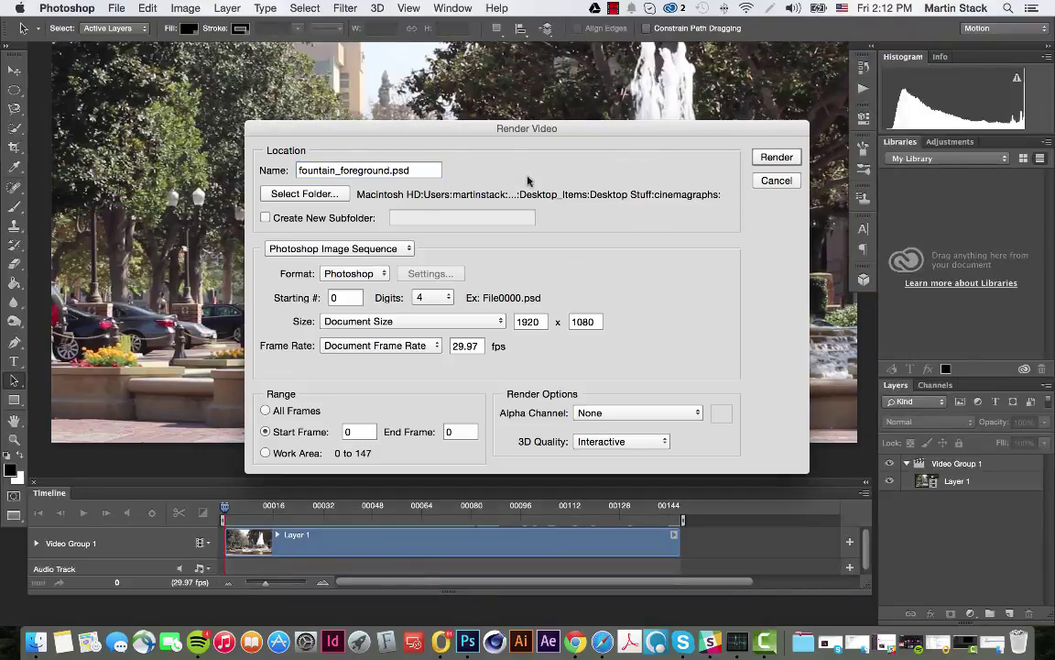
{"action": "left_click", "coordinate": [307, 193]}
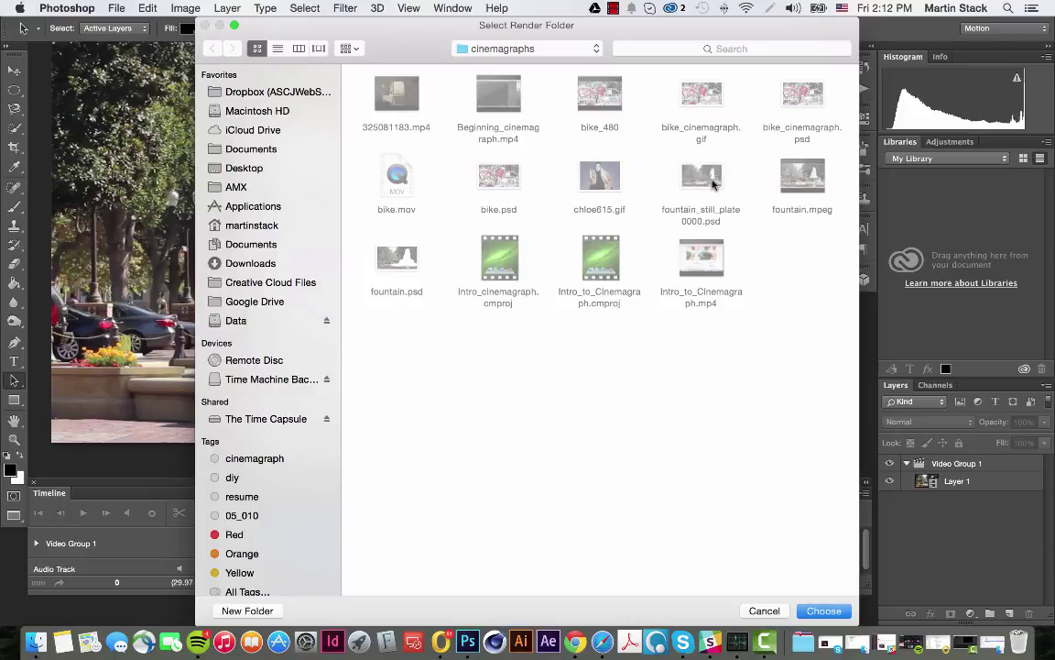
{"action": "left_click", "coordinate": [819, 615]}
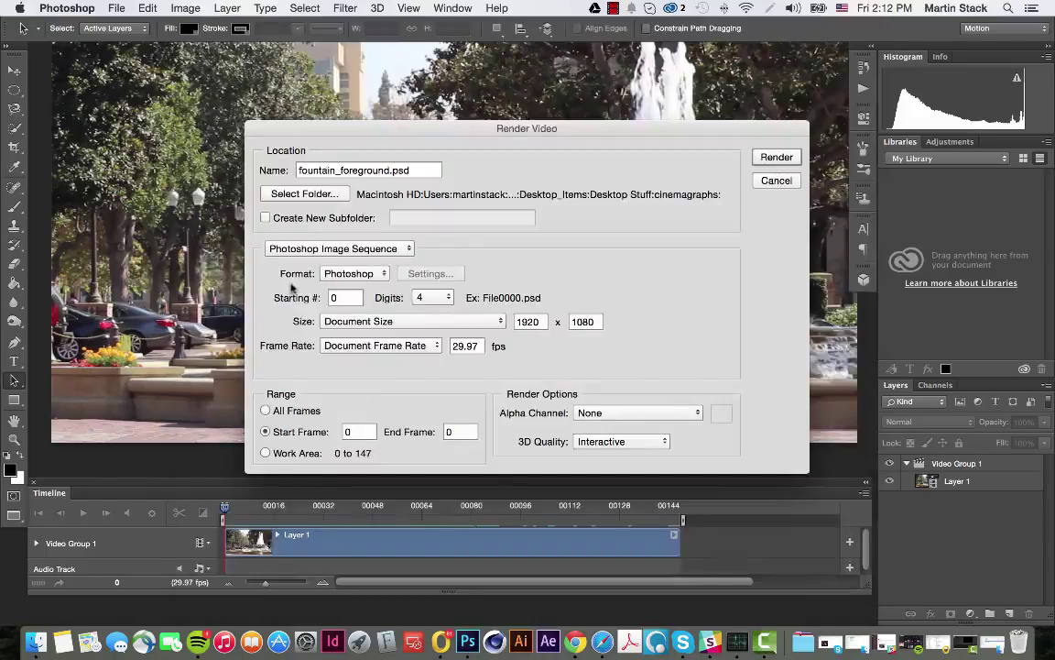
{"action": "left_click", "coordinate": [777, 156]}
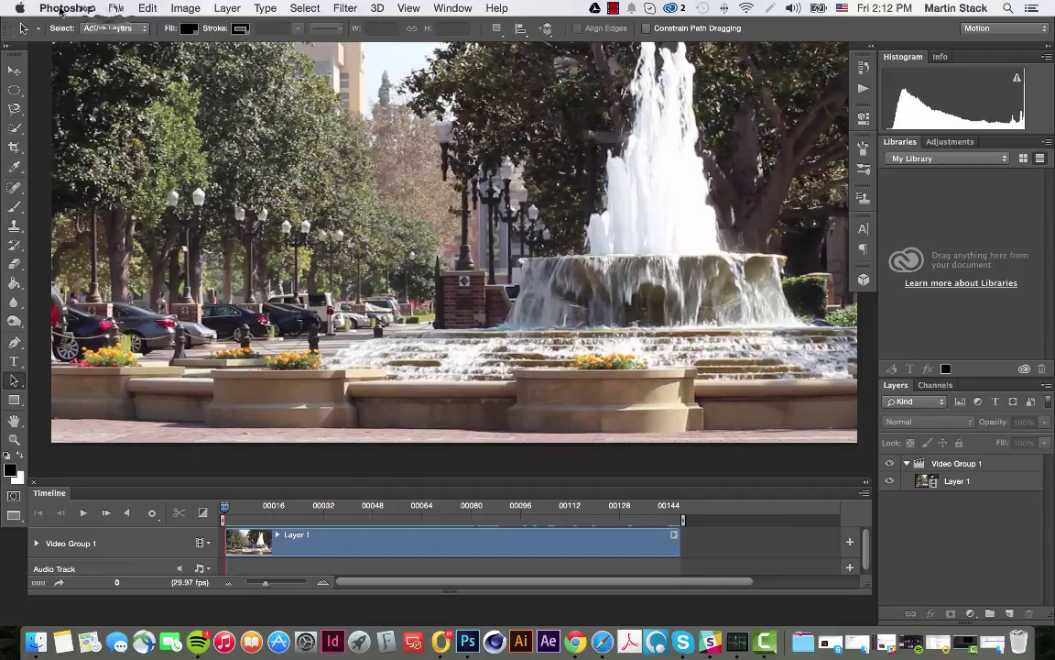
Step: Open the rendered still fountain_foreground0000.psd from the cinemagraphs folder, dismissing the Skype window in the way
{"action": "left_click", "coordinate": [117, 8]}
{"action": "left_click", "coordinate": [130, 41]}
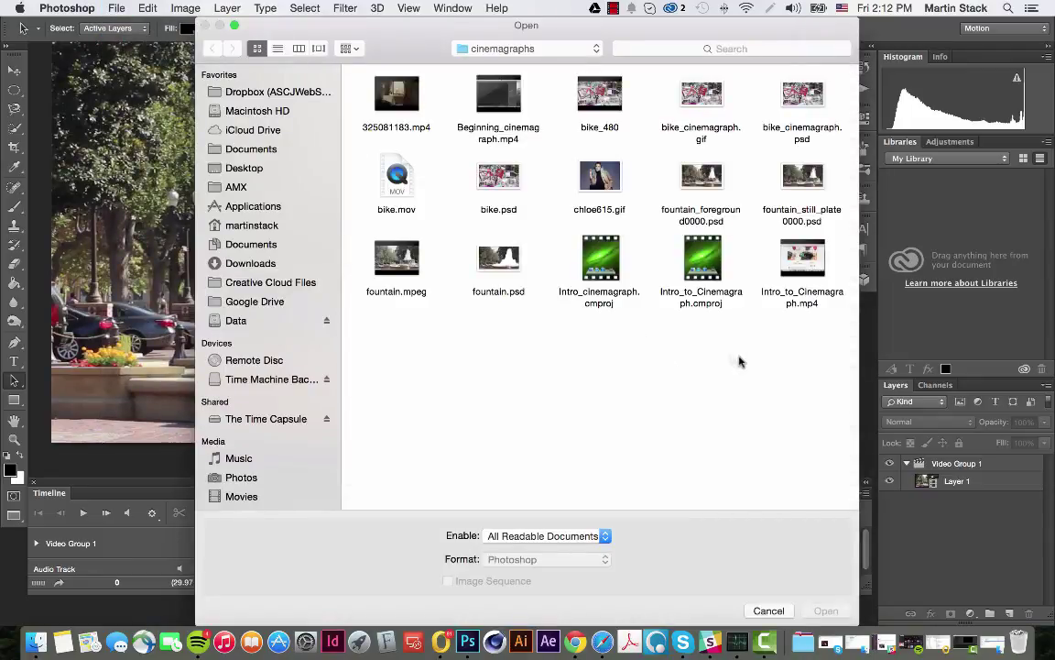
{"action": "left_click", "coordinate": [701, 179]}
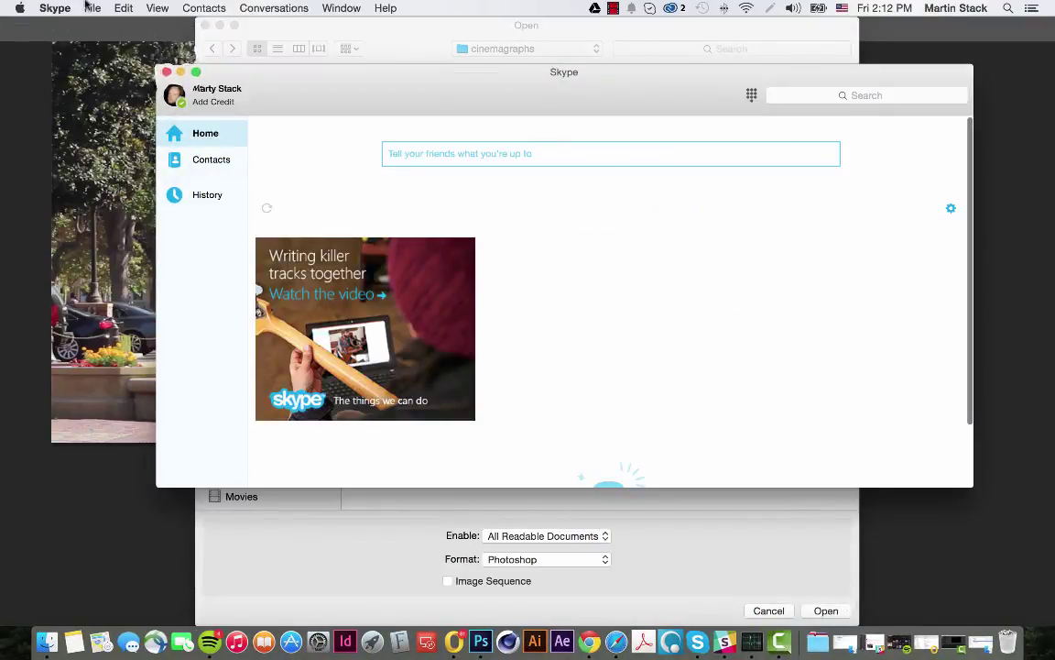
{"action": "left_click", "coordinate": [166, 71]}
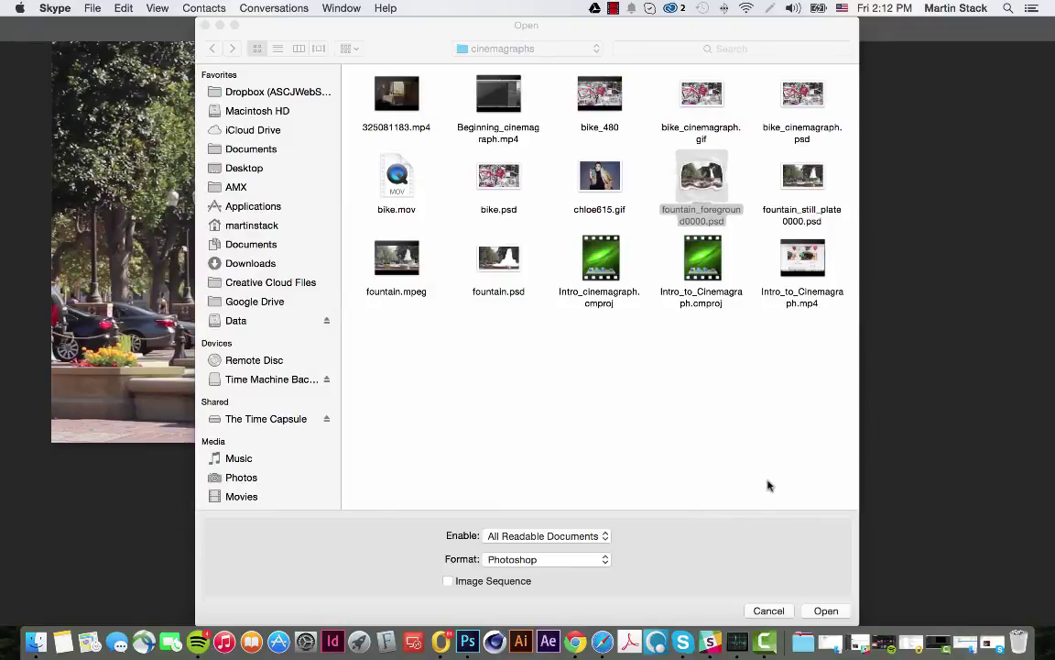
{"action": "left_click", "coordinate": [768, 486]}
{"action": "left_click", "coordinate": [829, 610]}
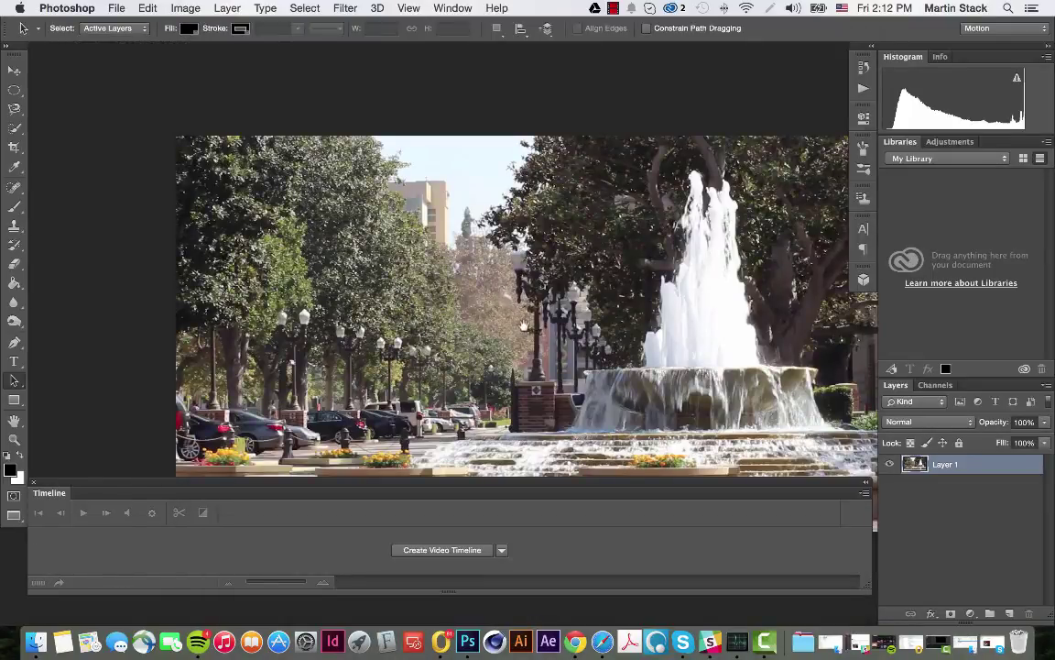
Step: Copy the entire image of fountain_foreground0000.psd and paste it into the fountain video document
{"action": "left_click_drag", "start_coordinate": [524, 325], "coordinate": [449, 243]}
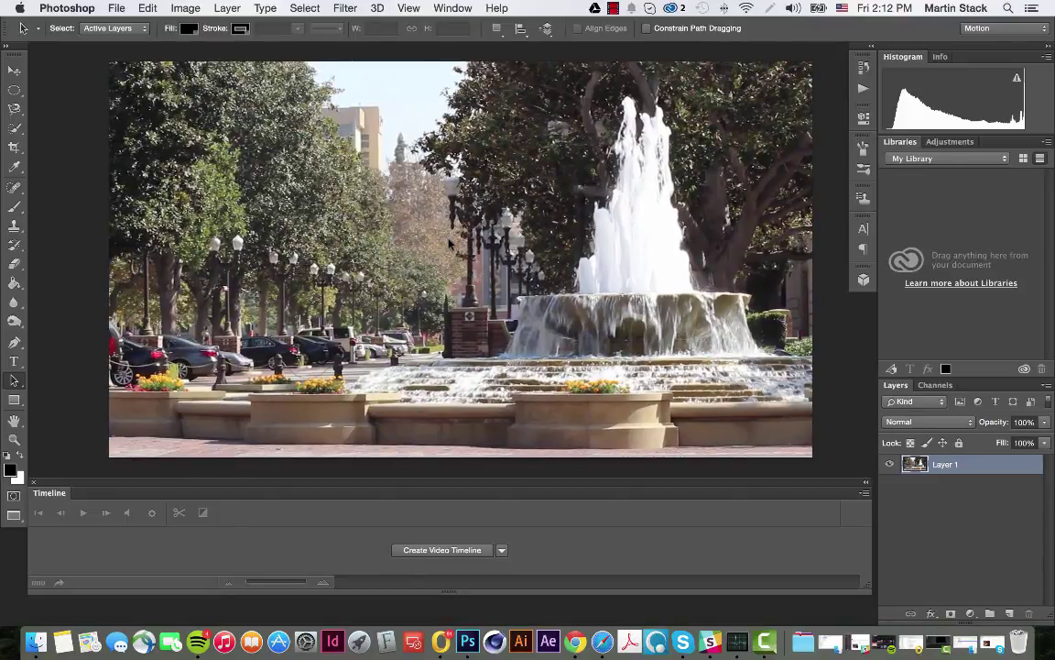
{"action": "key", "text": "super+a"}
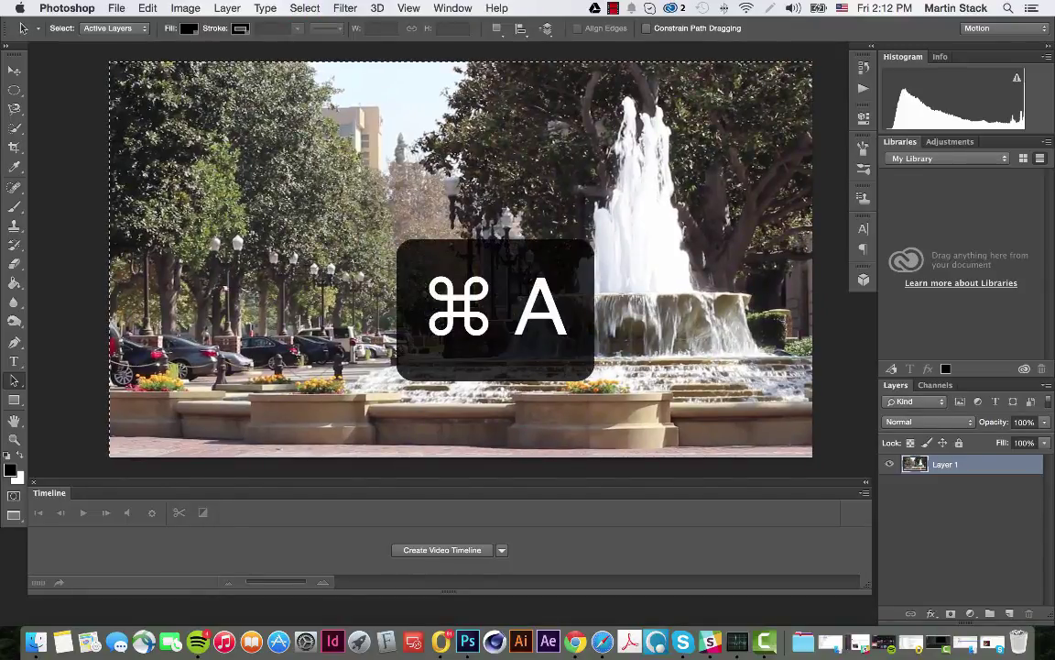
{"action": "key", "text": "super+c"}
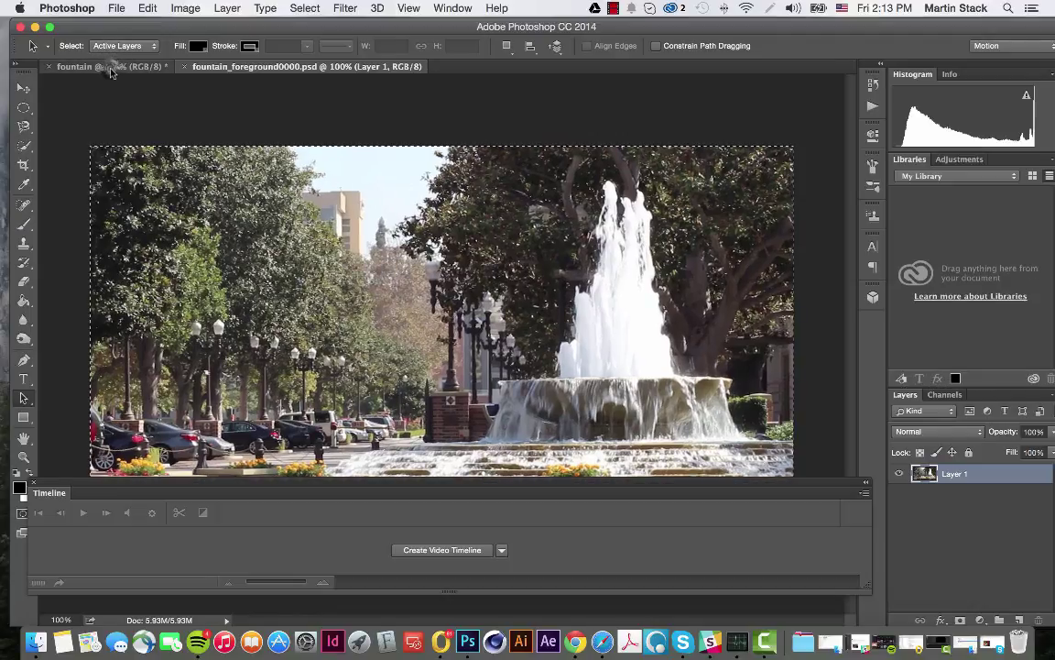
{"action": "left_click", "coordinate": [105, 66]}
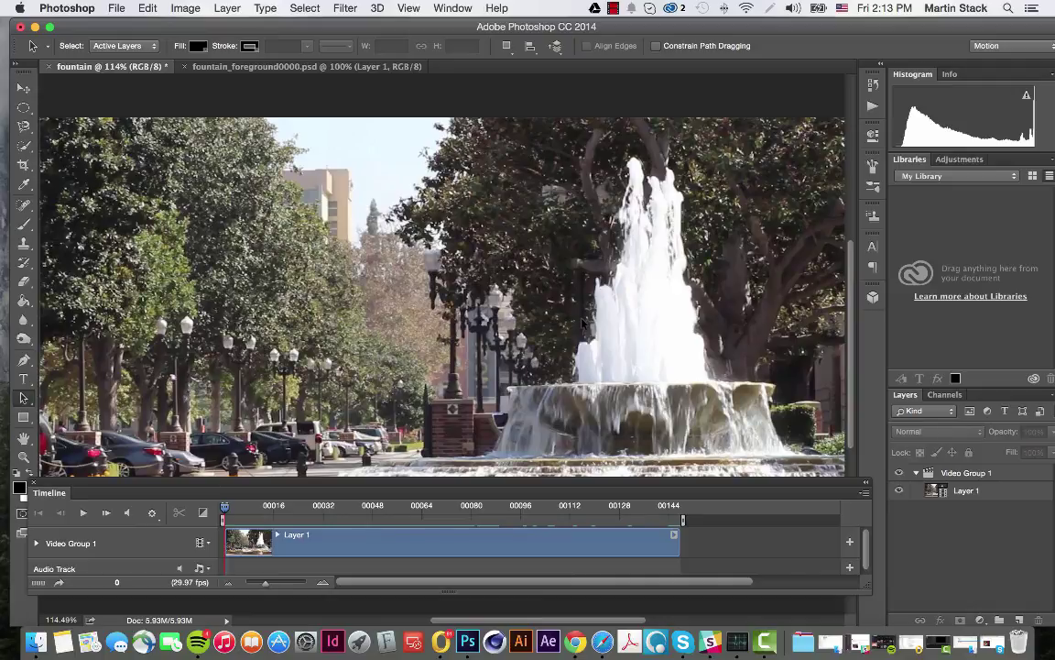
{"action": "key", "text": "super+v"}
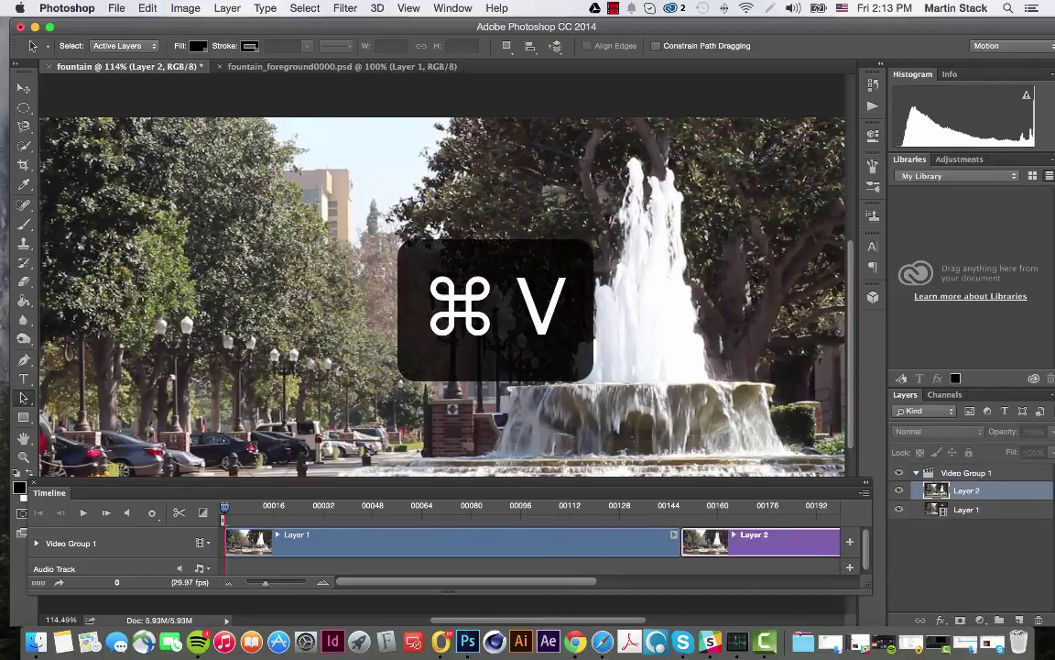
Step: Move the pasted Layer 2 out of and above Video Group 1, and trim its clip to end with the Layer 1 video
{"action": "scroll", "coordinate": [655, 369], "scroll_direction": "left", "scroll_amount": 2}
{"action": "scroll", "coordinate": [655, 369], "scroll_direction": "down", "scroll_amount": 1}
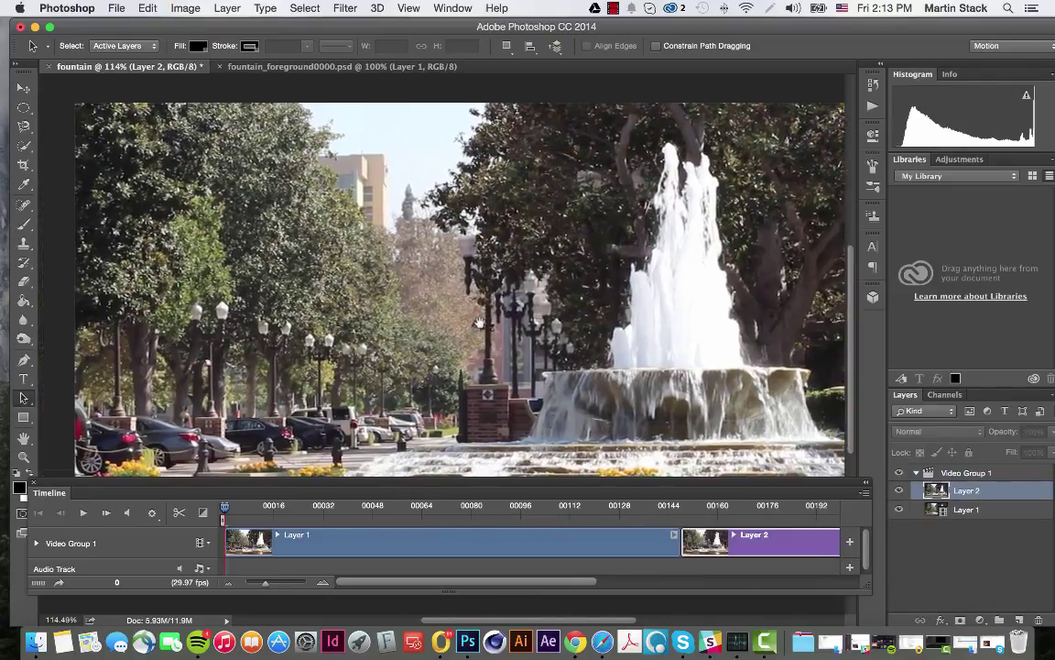
{"action": "left_click_drag", "start_coordinate": [916, 493], "coordinate": [916, 517]}
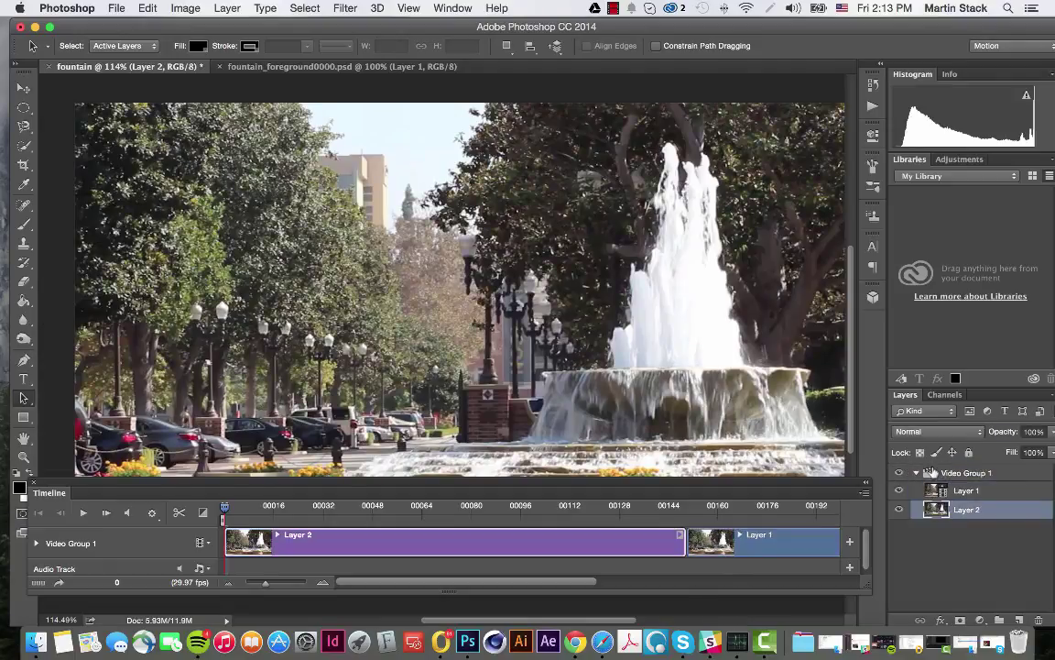
{"action": "left_click_drag", "start_coordinate": [933, 472], "coordinate": [936, 461]}
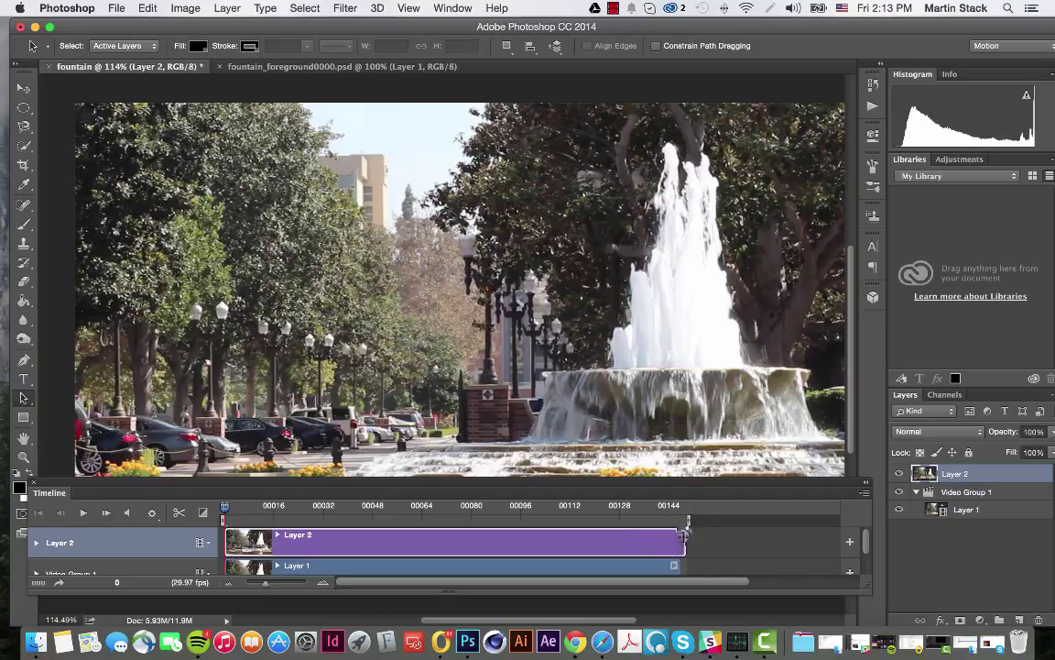
{"action": "left_click_drag", "start_coordinate": [673, 538], "coordinate": [674, 540]}
Step: Compare playback with the still Layer 2 on top and with Video Group 1 above it, and return Layer 2 to the top
{"action": "key", "text": "space"}
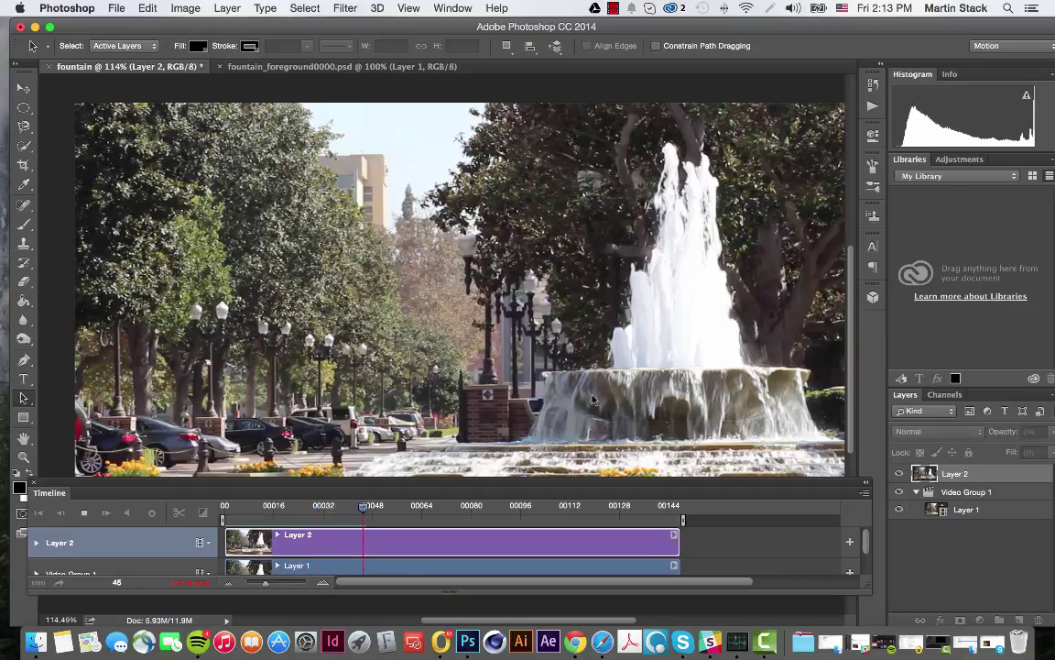
{"action": "key", "text": "space"}
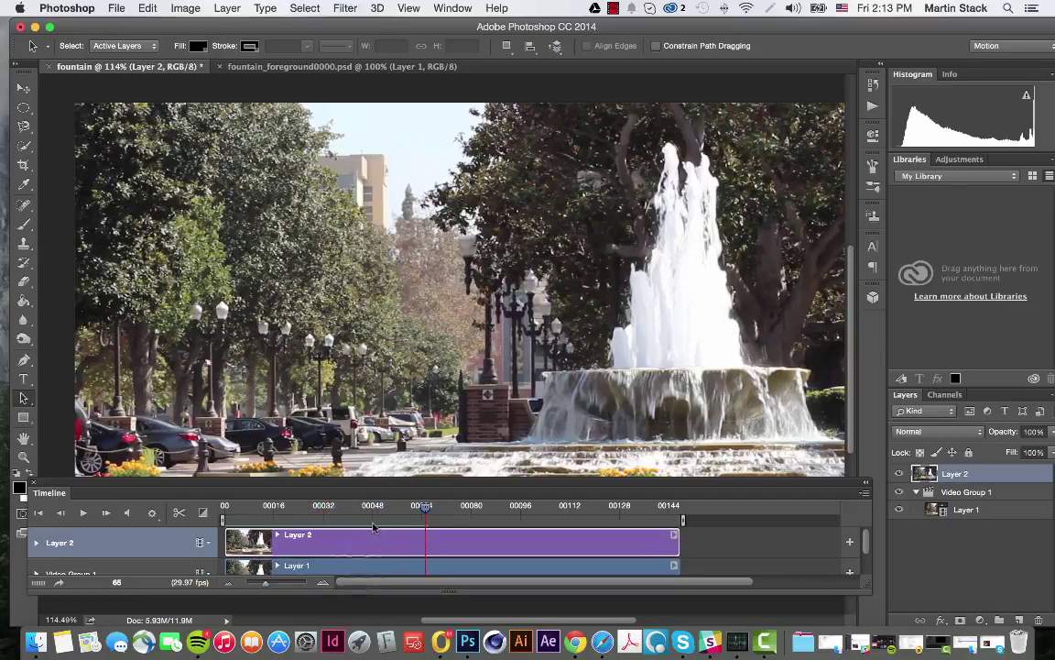
{"action": "left_click", "coordinate": [927, 513]}
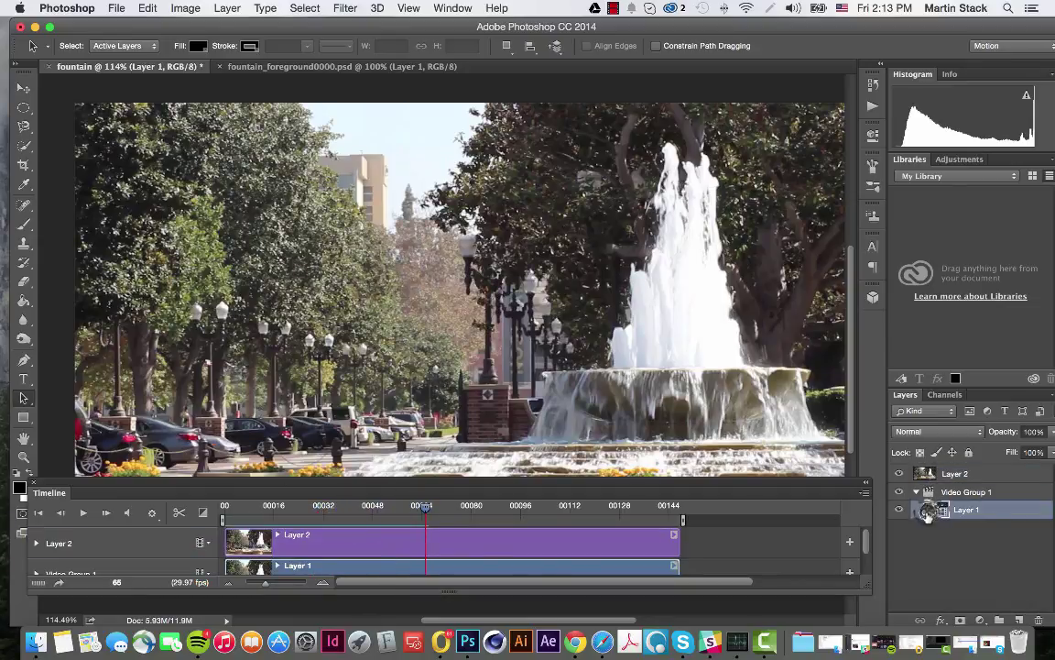
{"action": "left_click_drag", "start_coordinate": [927, 513], "coordinate": [930, 464]}
{"action": "key", "text": "space"}
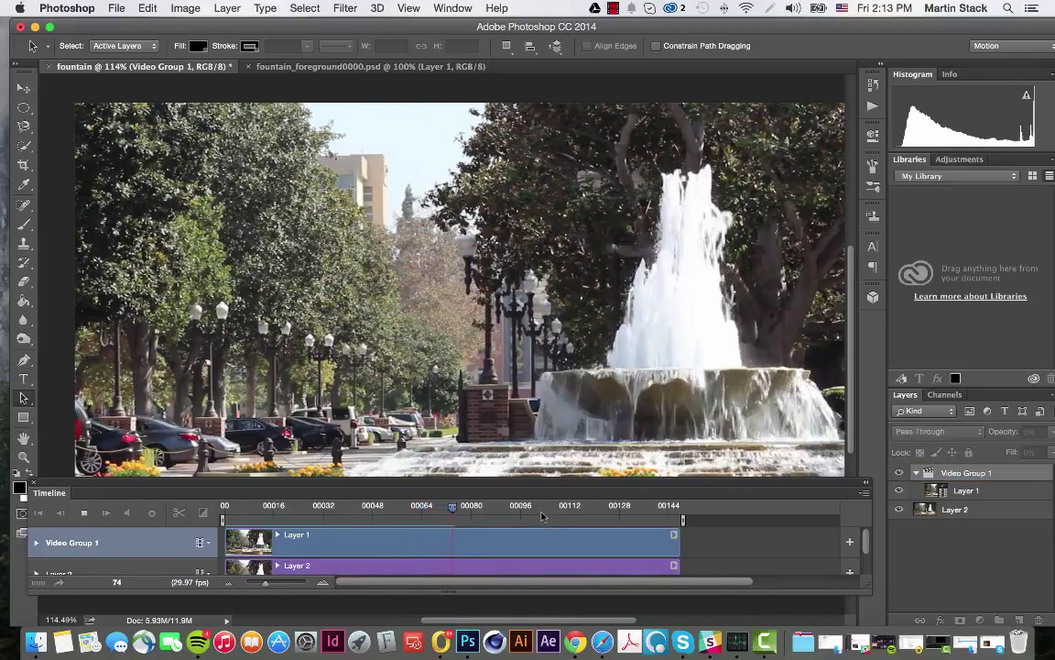
{"action": "key", "text": "space"}
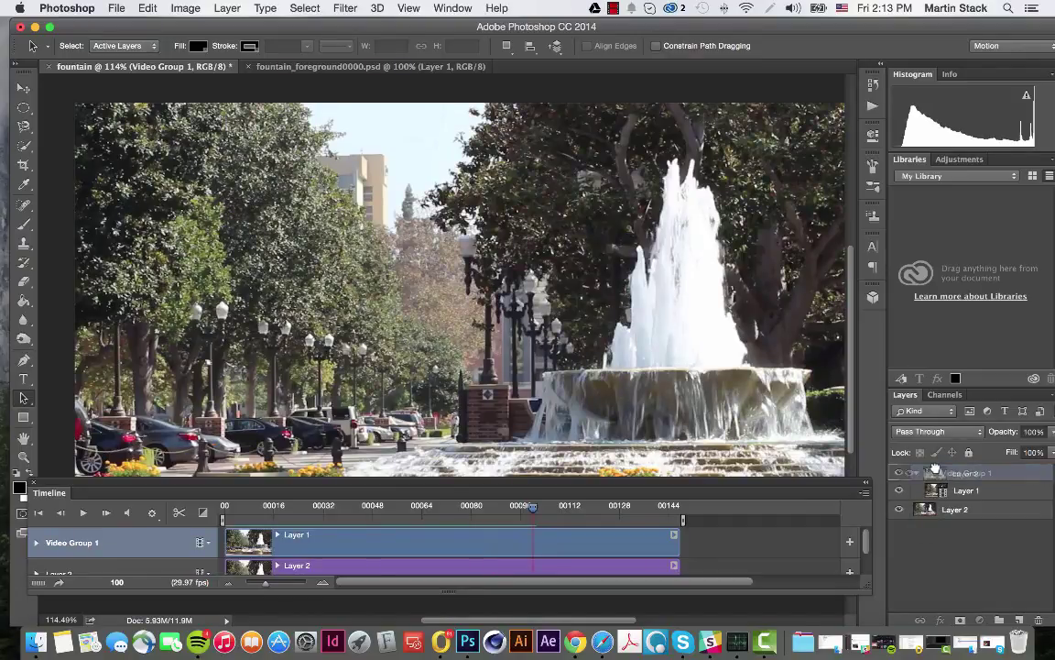
{"action": "left_click_drag", "start_coordinate": [953, 509], "coordinate": [936, 473]}
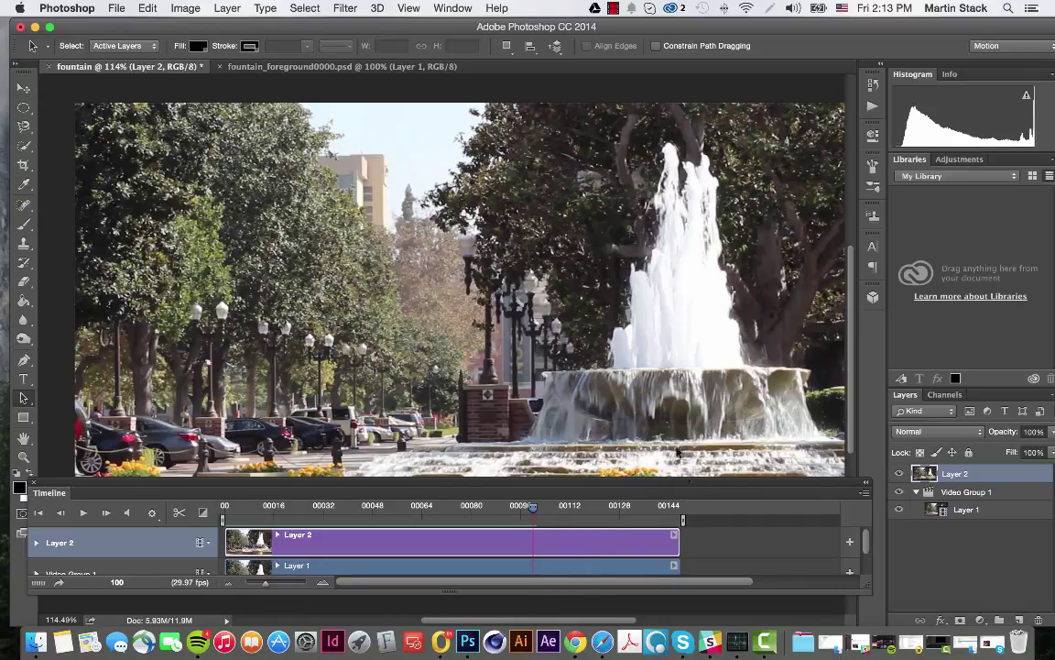
{"action": "left_click_drag", "start_coordinate": [568, 352], "coordinate": [554, 309]}
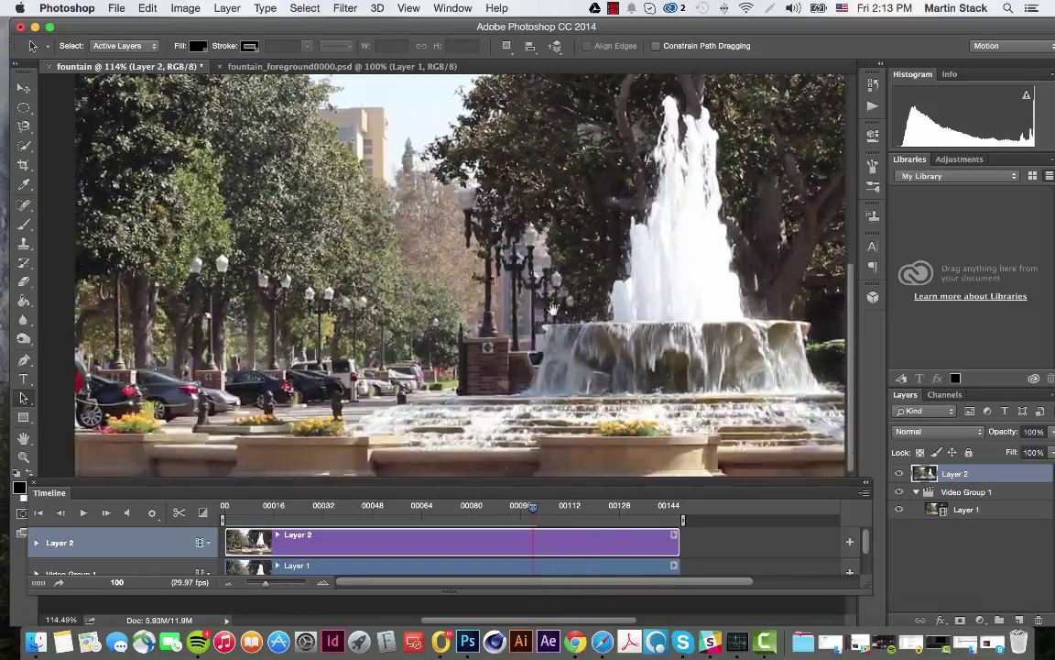
{"action": "key", "text": "super+minus"}
{"action": "key", "text": "super+minus"}
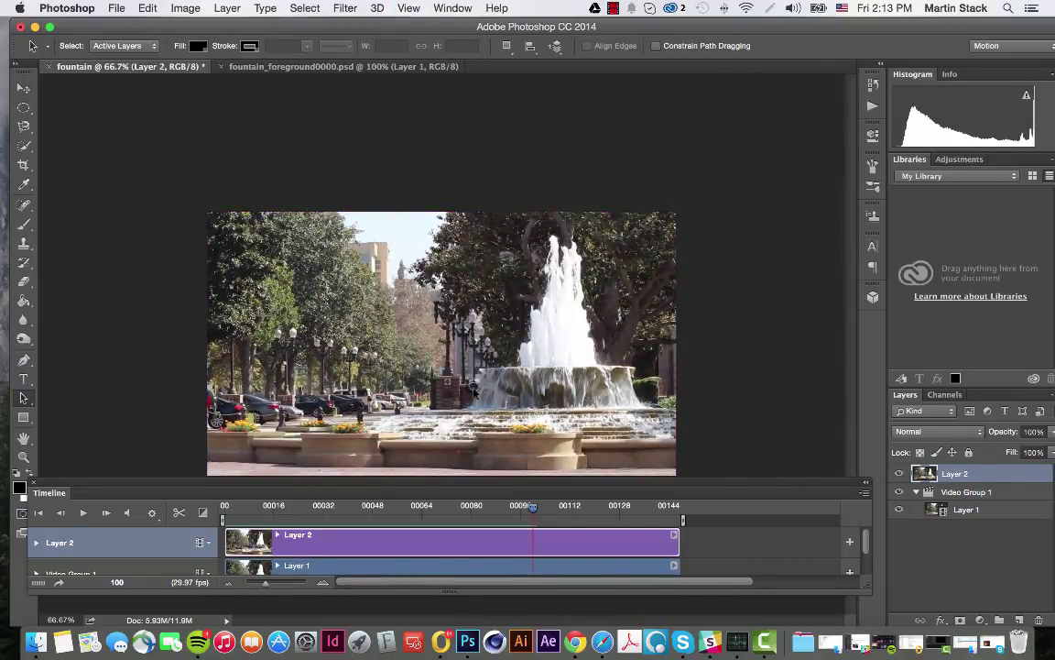
Step: Add a white layer mask to Layer 2 and set the Brush to 252 px with 0% hardness
{"action": "key", "text": "f"}
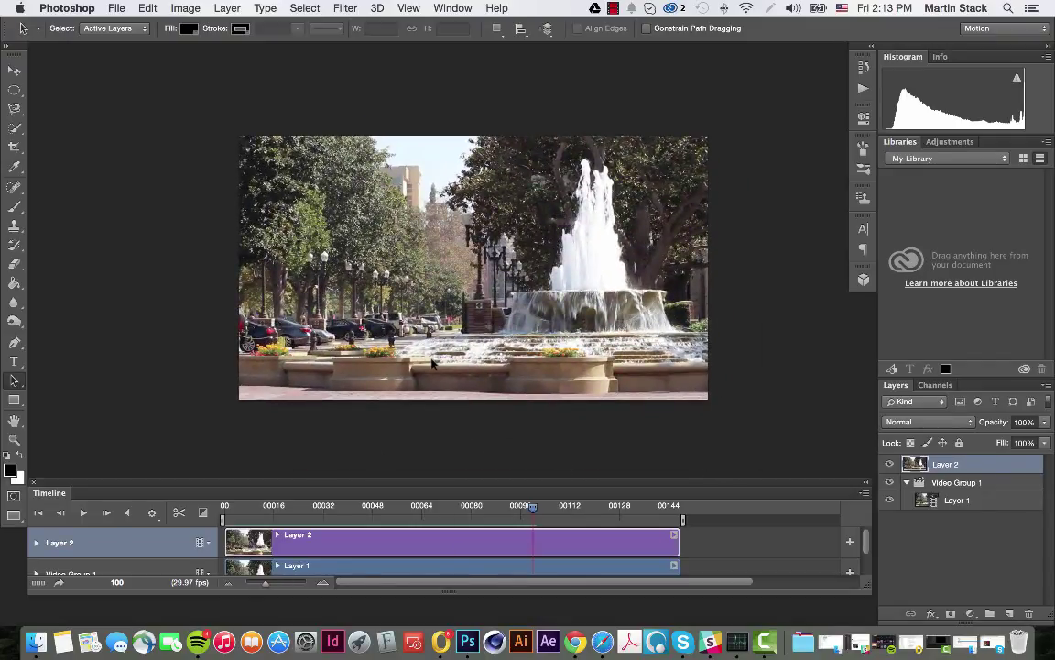
{"action": "left_click", "coordinate": [951, 614]}
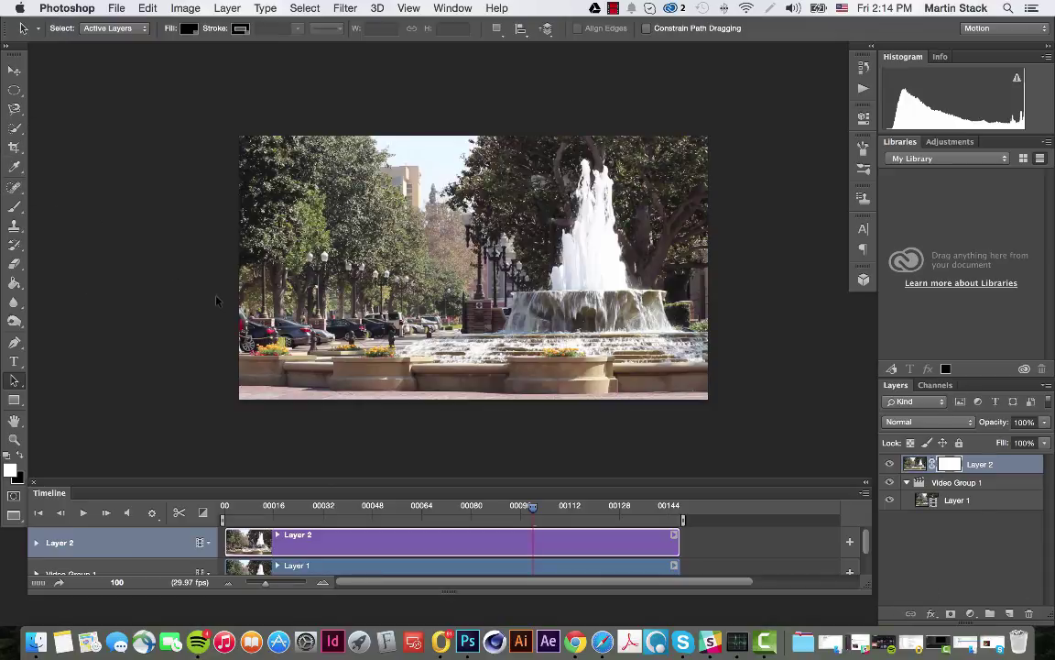
{"action": "key", "text": "b"}
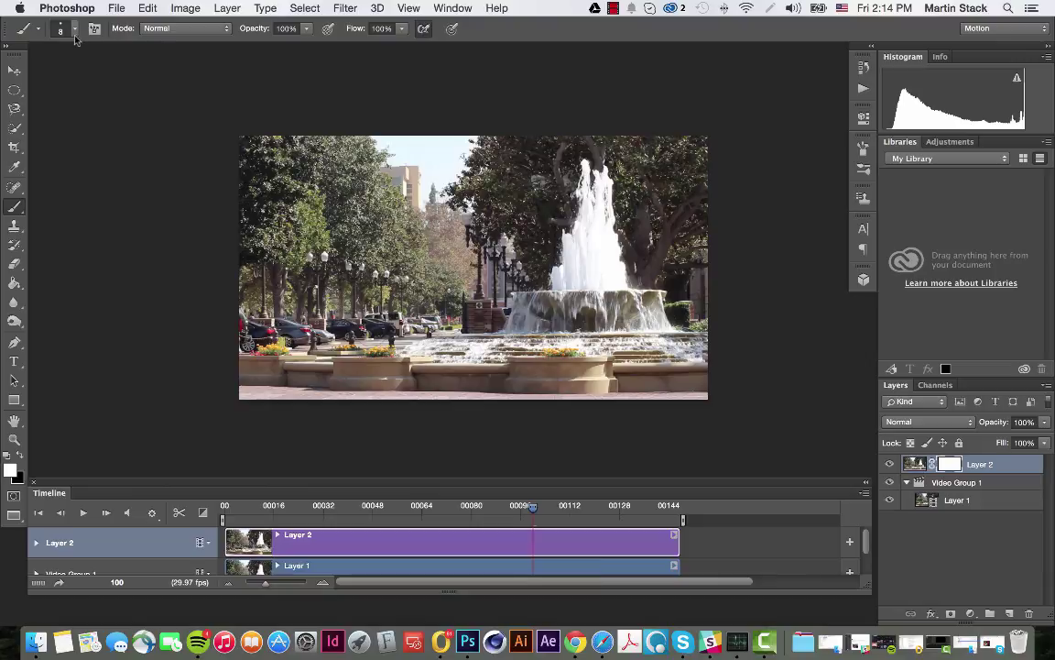
{"action": "right_click", "coordinate": [303, 179]}
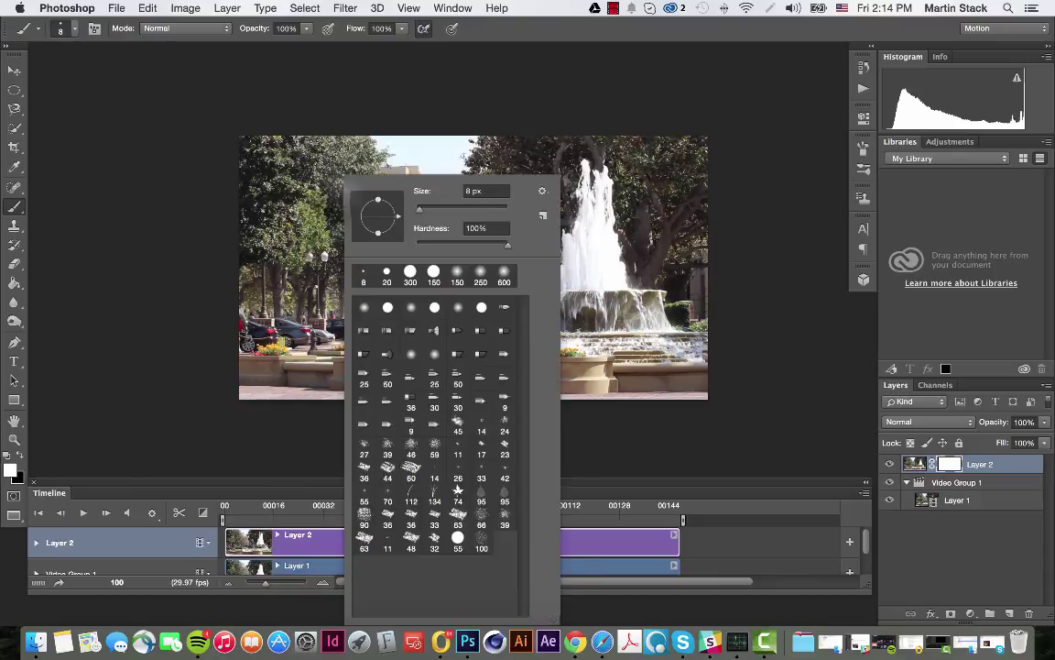
{"action": "left_click_drag", "start_coordinate": [420, 212], "coordinate": [446, 213]}
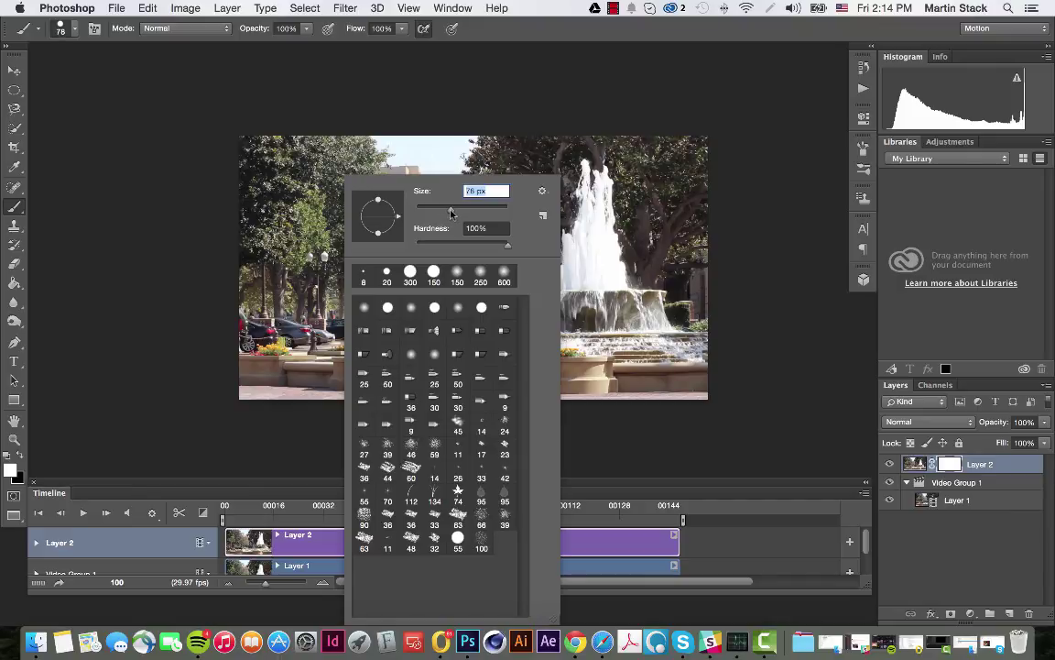
{"action": "left_click_drag", "start_coordinate": [443, 213], "coordinate": [486, 212]}
{"action": "left_click_drag", "start_coordinate": [507, 245], "coordinate": [417, 246]}
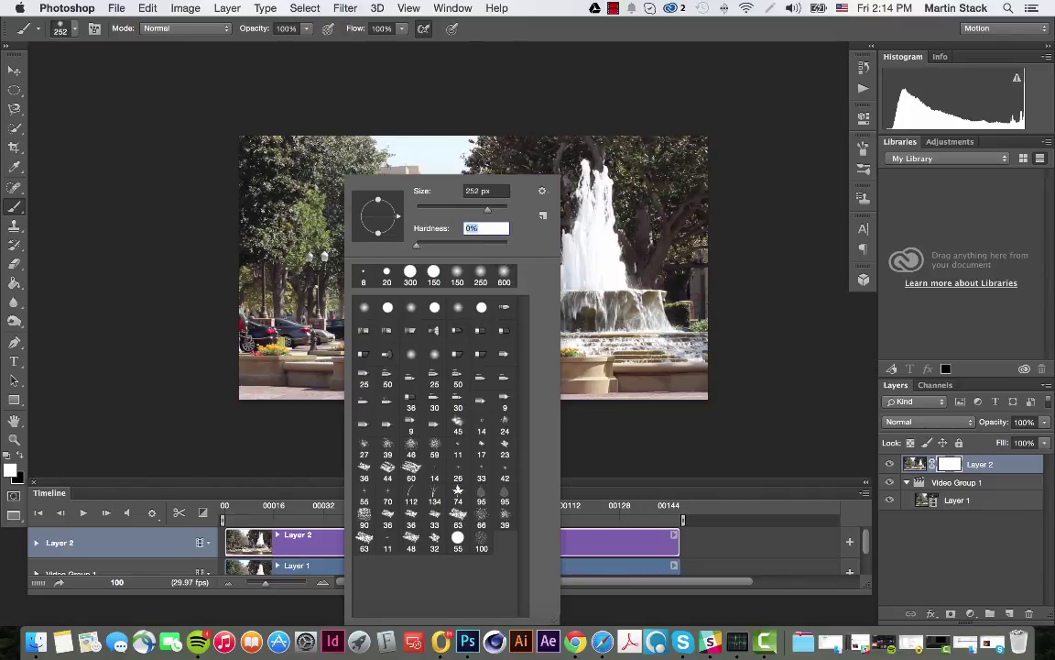
{"action": "key", "text": "Return"}
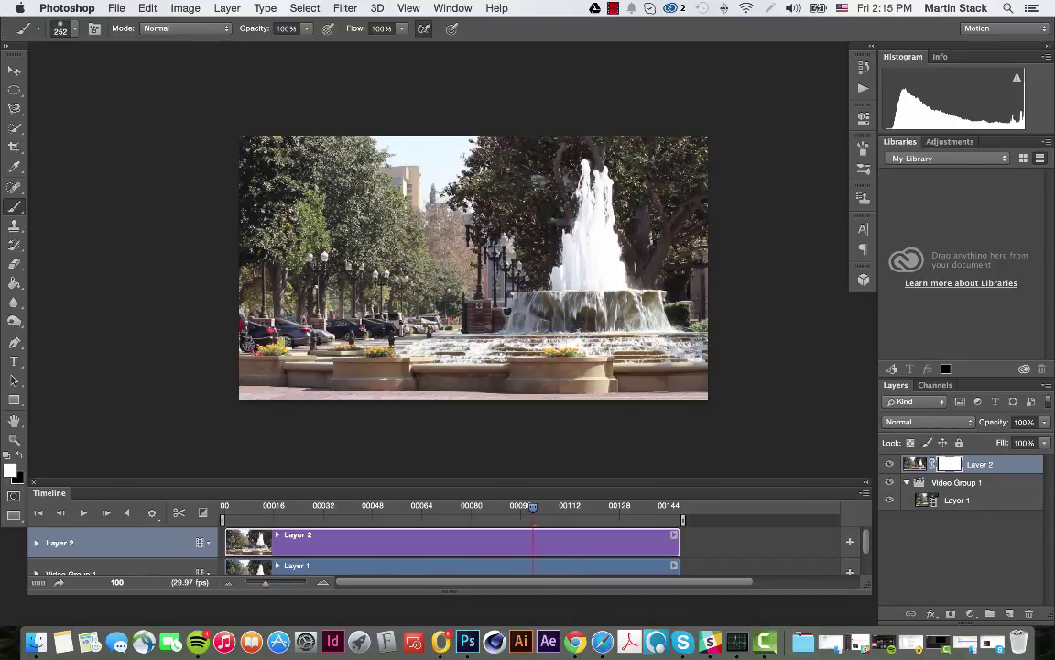
Step: Set the brush flow to 8% and paint black on Layer 2's mask over the trees beside the fountain
{"action": "key", "text": "x"}
{"action": "left_click", "coordinate": [402, 28]}
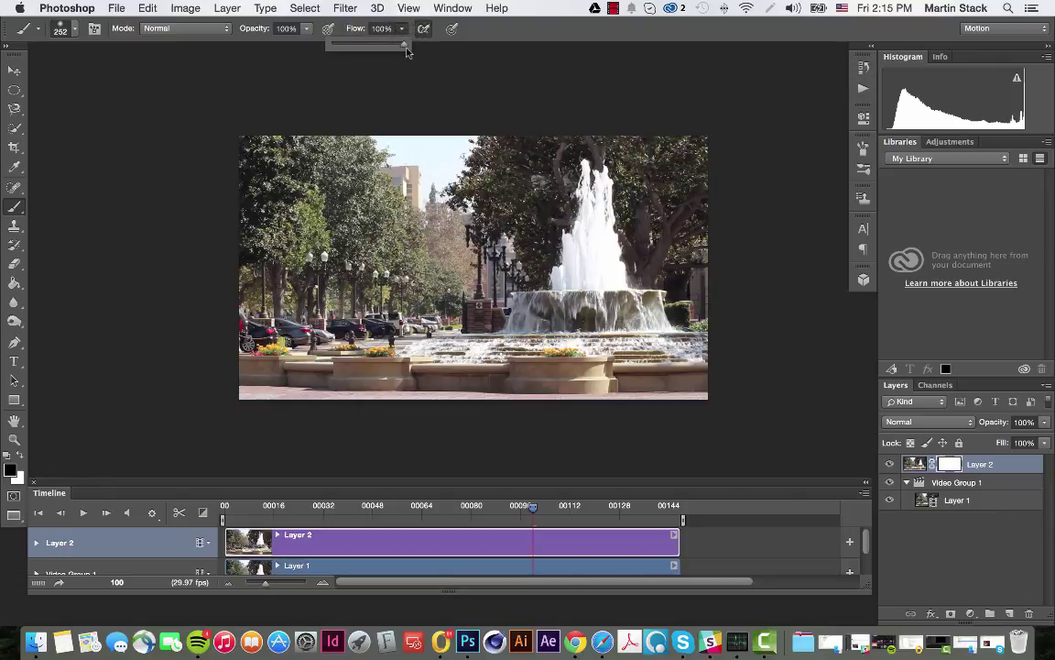
{"action": "left_click_drag", "start_coordinate": [404, 45], "coordinate": [343, 51]}
{"action": "left_click", "coordinate": [276, 157]}
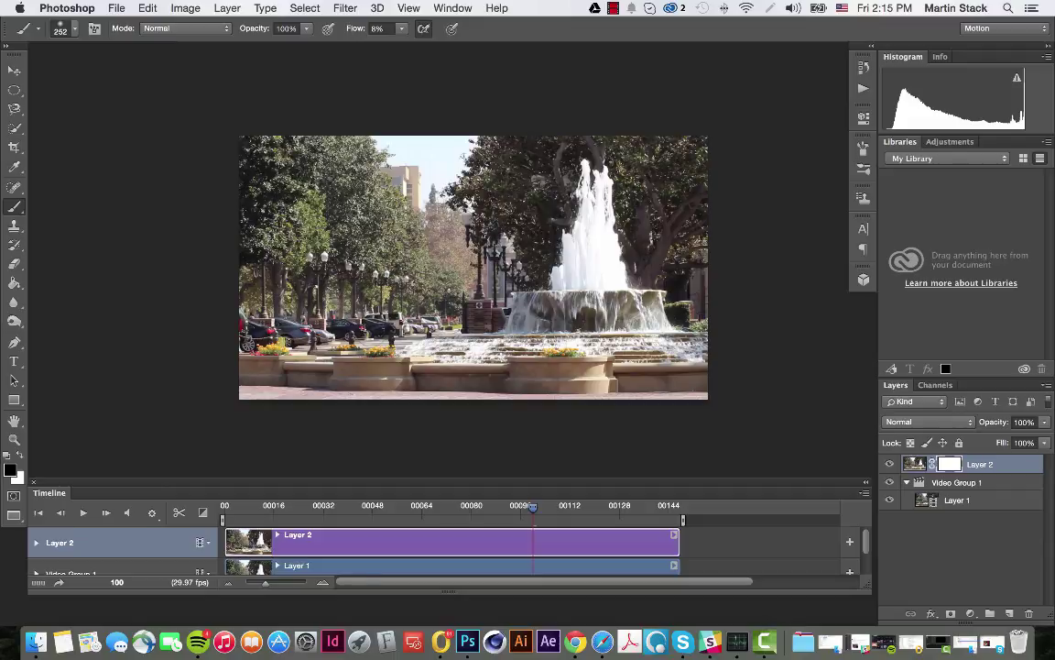
{"action": "mouse_move", "coordinate": [306, 178]}
{"action": "left_mouse_down"}
{"action": "mouse_move", "coordinate": [303, 171]}
{"action": "mouse_move", "coordinate": [353, 217]}
{"action": "mouse_move", "coordinate": [276, 206]}
{"action": "left_mouse_up"}
Step: Examine the painted Layer 2 mask as a red overlay and on its own, leaving the overlay shown over the image
{"action": "left_click", "coordinate": [935, 385]}
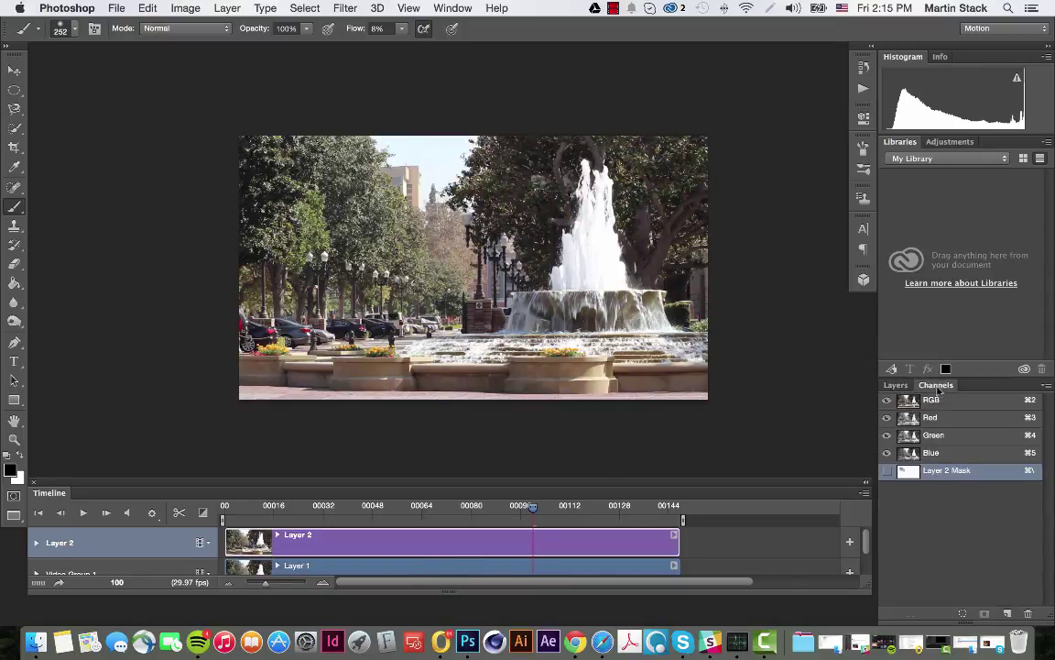
{"action": "left_click", "coordinate": [887, 470]}
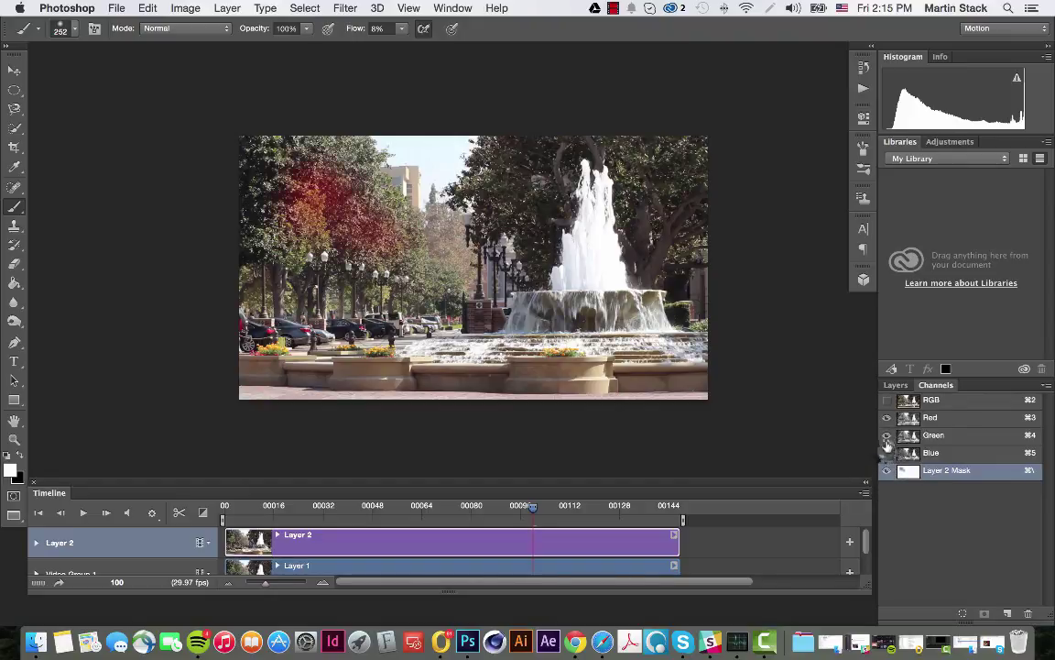
{"action": "left_click", "coordinate": [887, 400]}
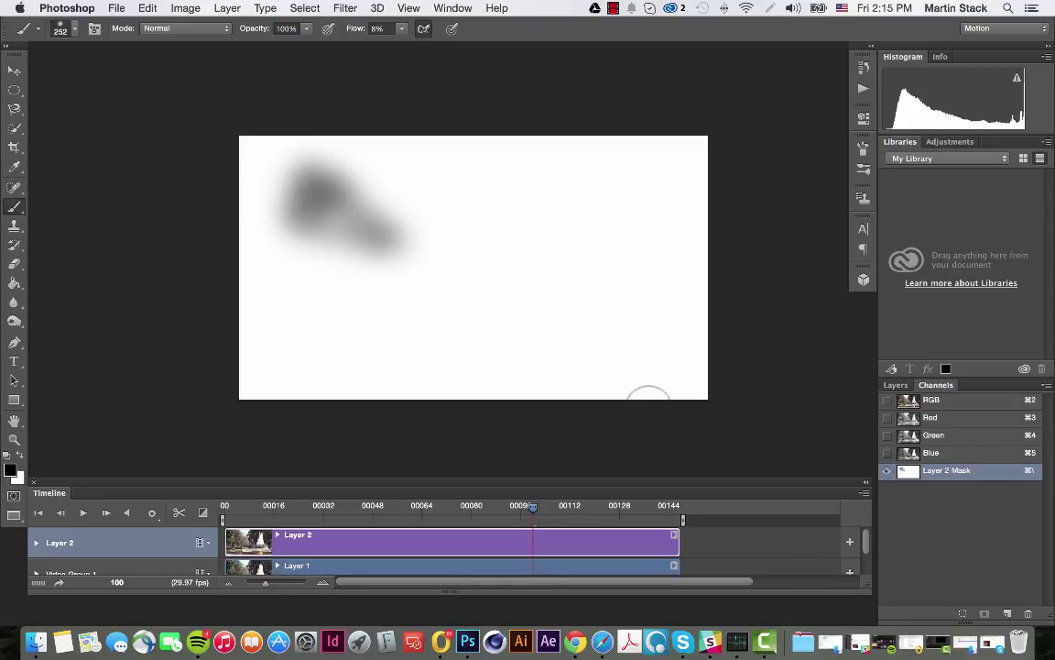
{"action": "left_click", "coordinate": [896, 385]}
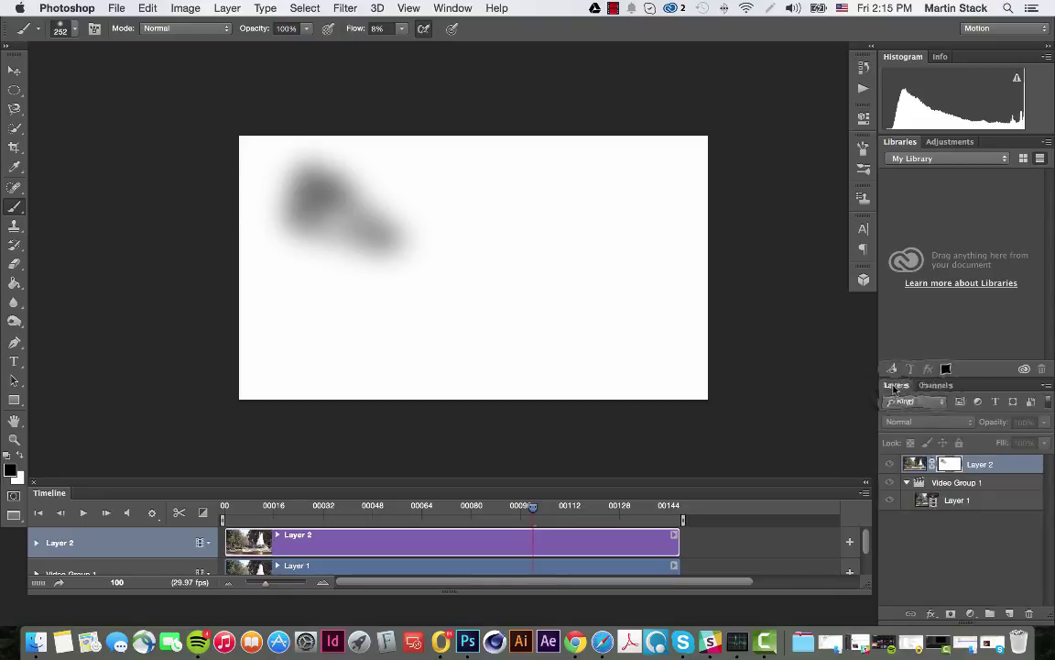
{"action": "left_click", "coordinate": [936, 385]}
{"action": "left_click", "coordinate": [887, 400]}
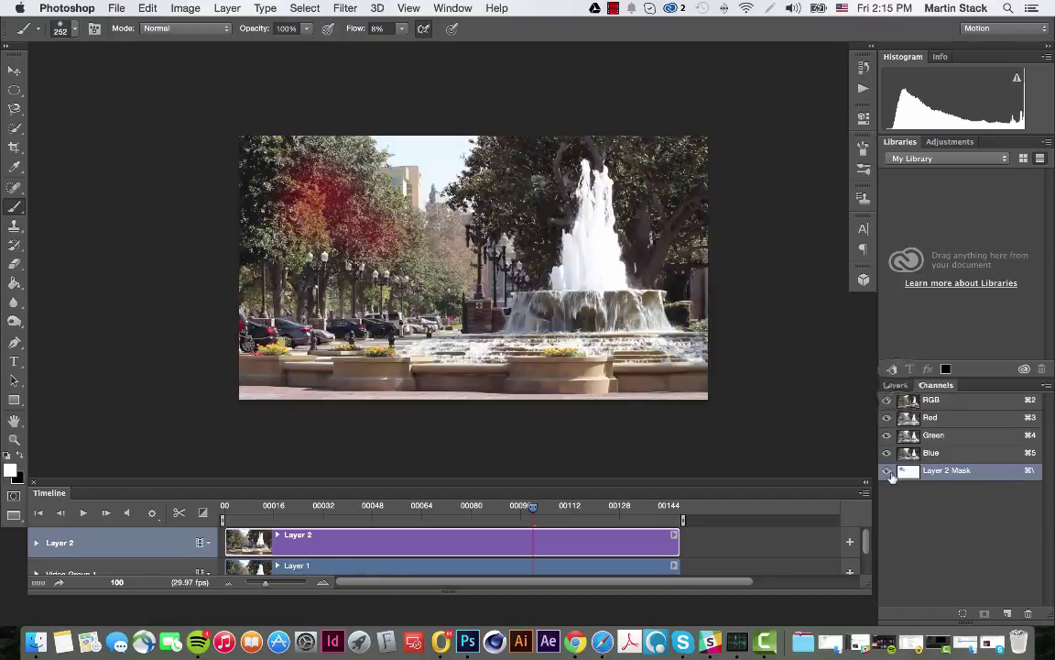
{"action": "left_click", "coordinate": [896, 386]}
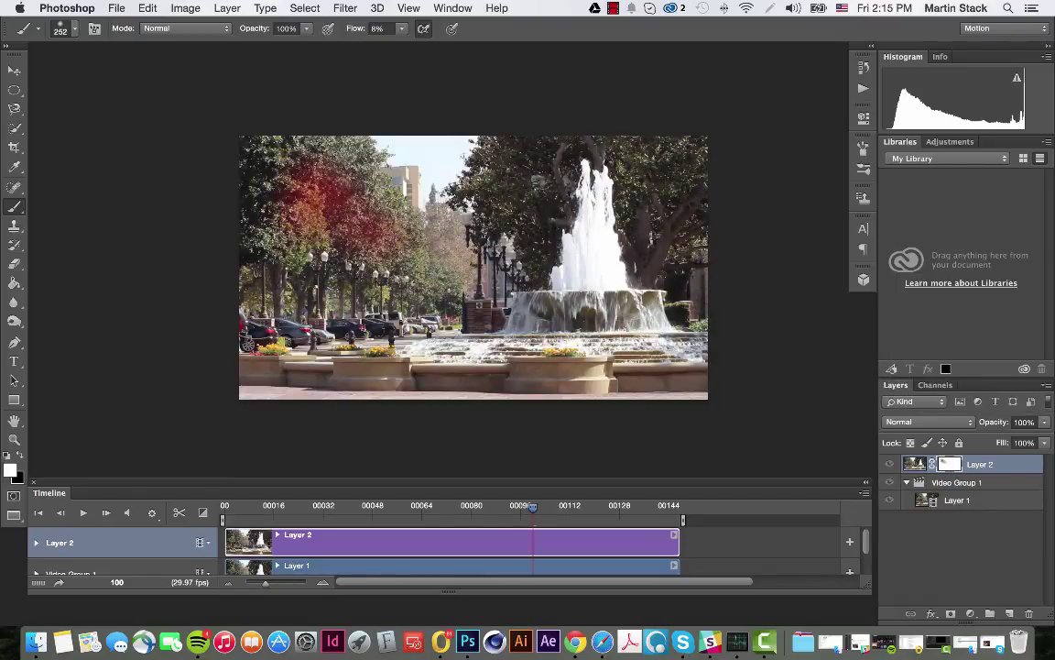
{"action": "left_click", "coordinate": [936, 385]}
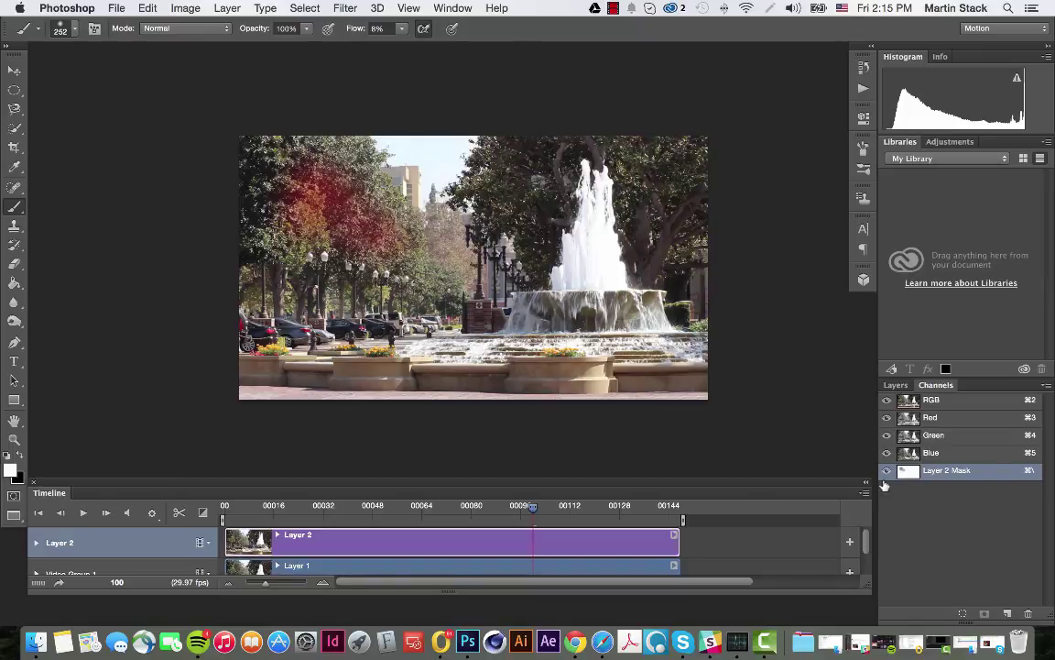
{"action": "left_click", "coordinate": [893, 385]}
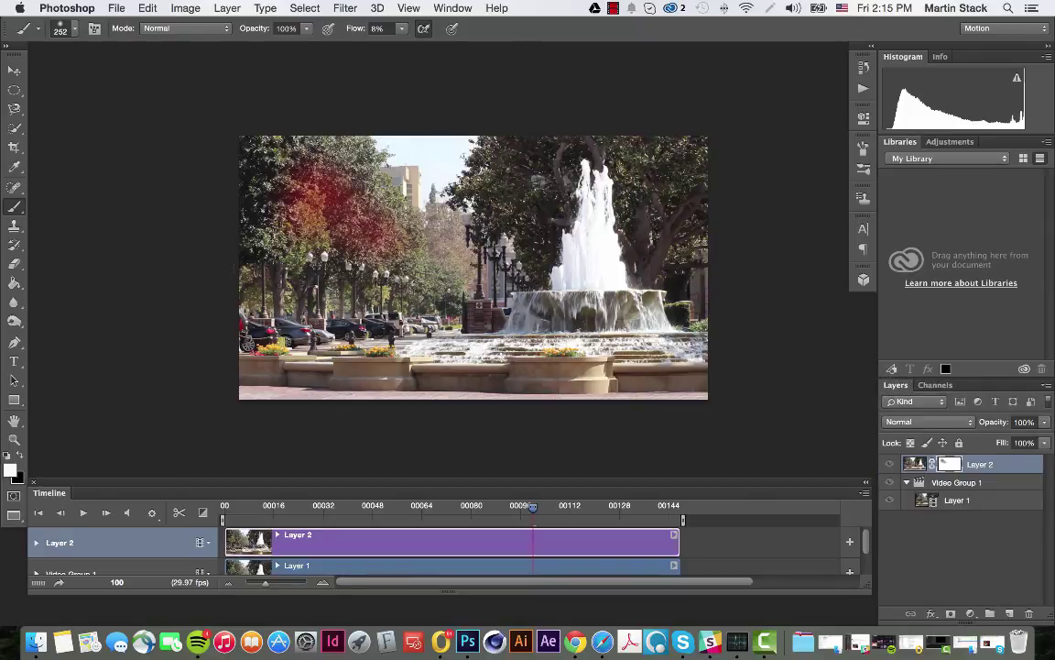
Step: Paint more black on Layer 2's mask across the trees beside the fountain, and hide the red mask overlay
{"action": "mouse_move", "coordinate": [242, 183]}
{"action": "left_mouse_down"}
{"action": "mouse_move", "coordinate": [255, 194]}
{"action": "mouse_move", "coordinate": [275, 151]}
{"action": "mouse_move", "coordinate": [256, 147]}
{"action": "mouse_move", "coordinate": [341, 225]}
{"action": "mouse_move", "coordinate": [376, 240]}
{"action": "mouse_move", "coordinate": [378, 206]}
{"action": "mouse_move", "coordinate": [297, 188]}
{"action": "mouse_move", "coordinate": [312, 206]}
{"action": "mouse_move", "coordinate": [245, 170]}
{"action": "mouse_move", "coordinate": [287, 143]}
{"action": "mouse_move", "coordinate": [376, 233]}
{"action": "left_mouse_up"}
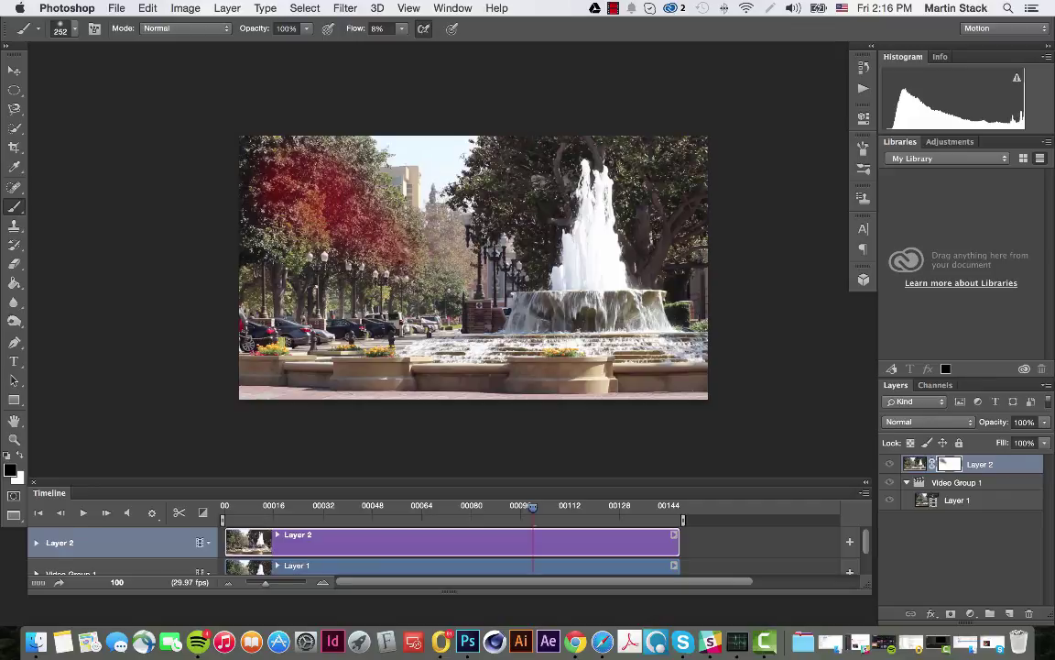
{"action": "left_click", "coordinate": [933, 385]}
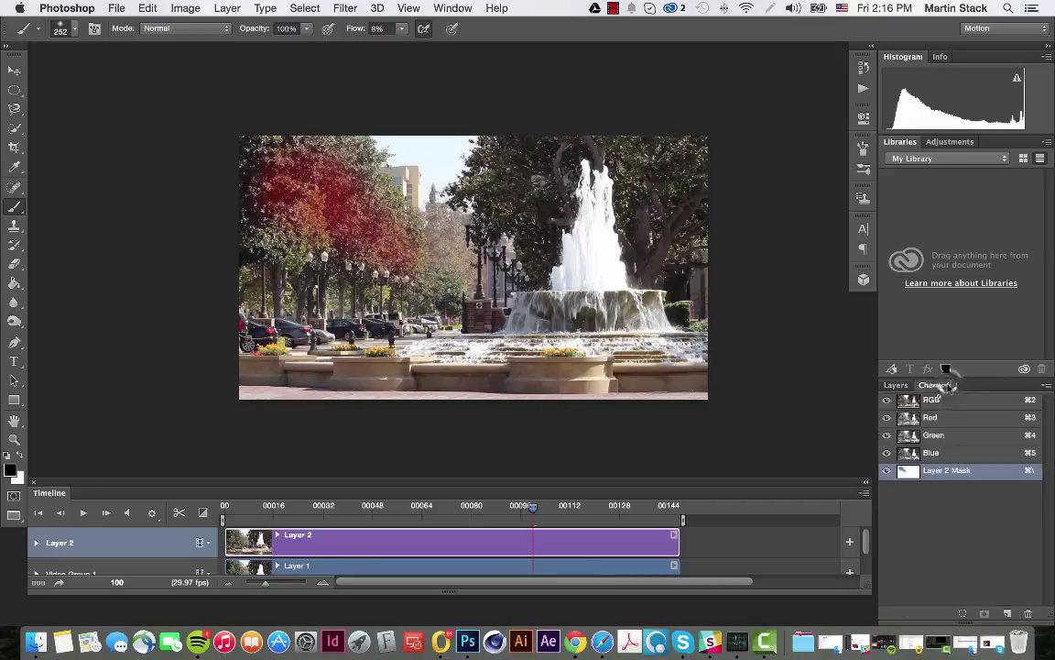
{"action": "left_click", "coordinate": [886, 470]}
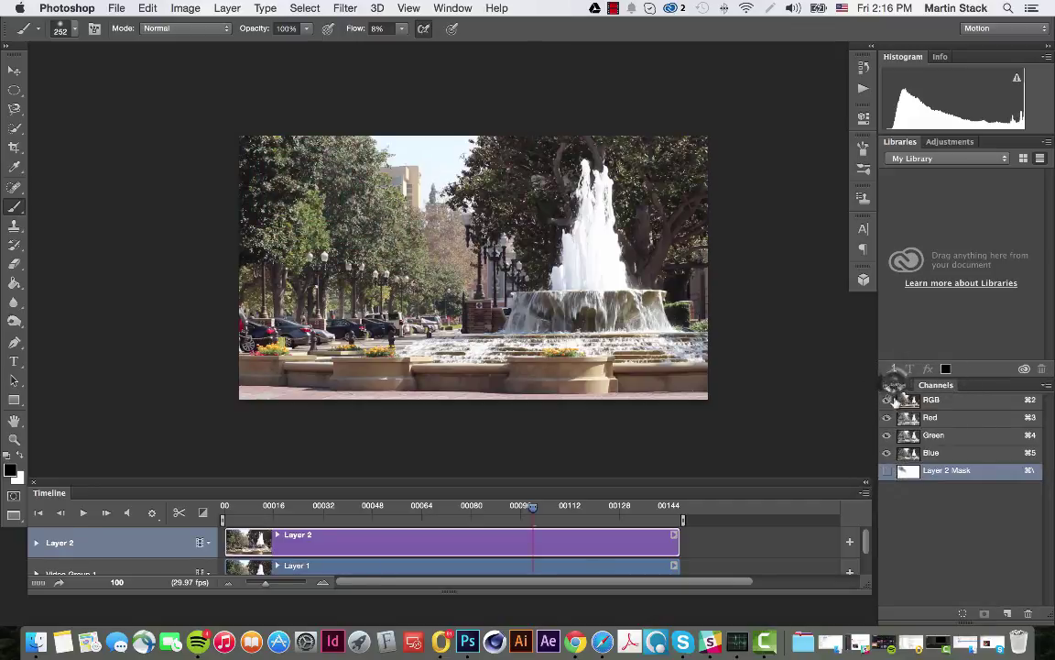
{"action": "left_click", "coordinate": [895, 385]}
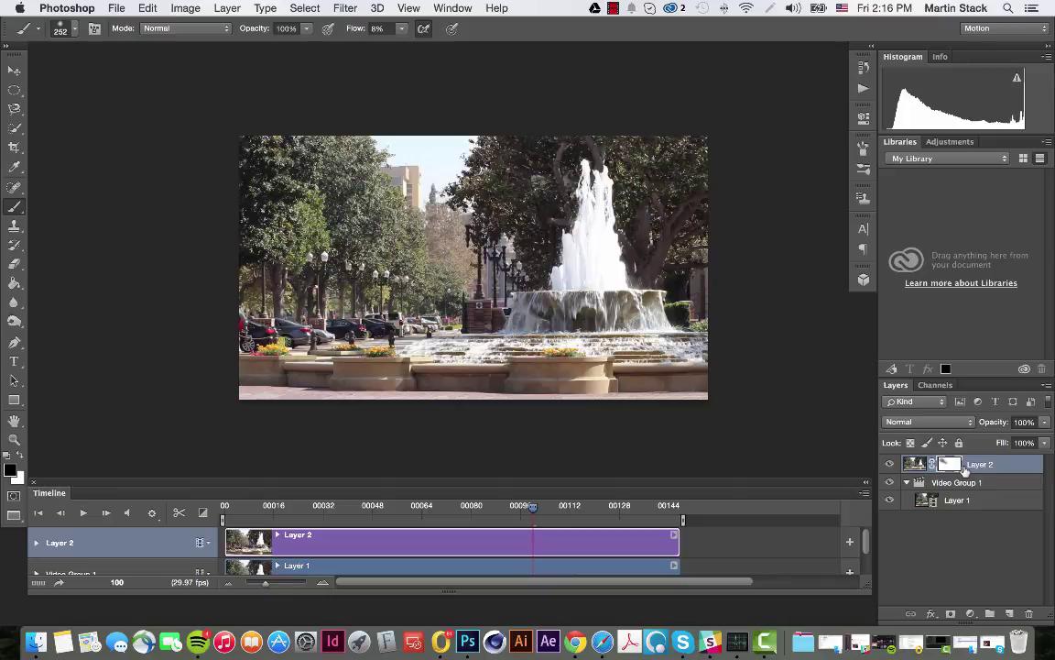
Step: Play the video from its first frame to check the motion in the masked trees
{"action": "left_click_drag", "start_coordinate": [535, 506], "coordinate": [205, 503]}
{"action": "key", "text": "space"}
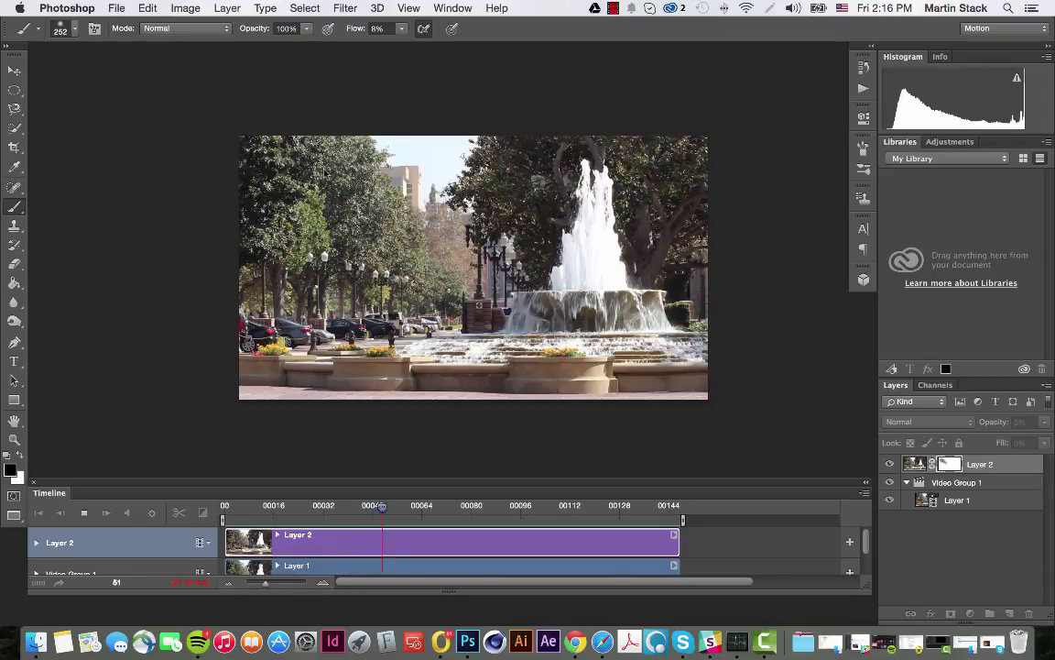
{"action": "key", "text": "space"}
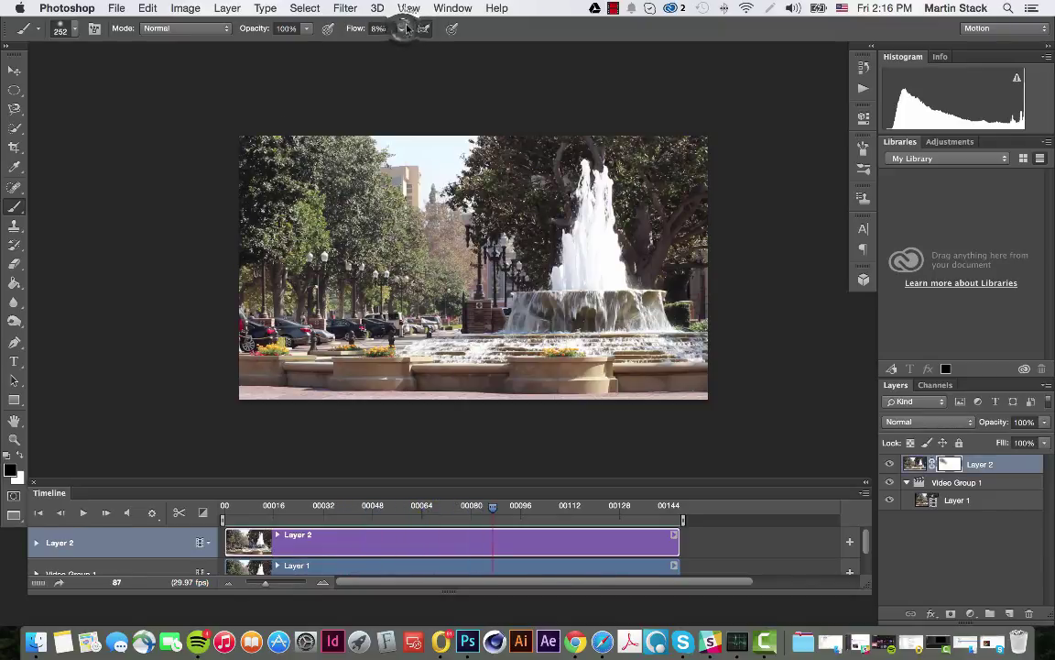
Step: Raise the brush flow to 45%, paint the tree area of Layer 2's mask darker, and replay the video from the start
{"action": "mouse_move", "coordinate": [402, 29]}
{"action": "left_mouse_down"}
{"action": "mouse_move", "coordinate": [427, 49]}
{"action": "mouse_move", "coordinate": [390, 45]}
{"action": "left_mouse_up"}
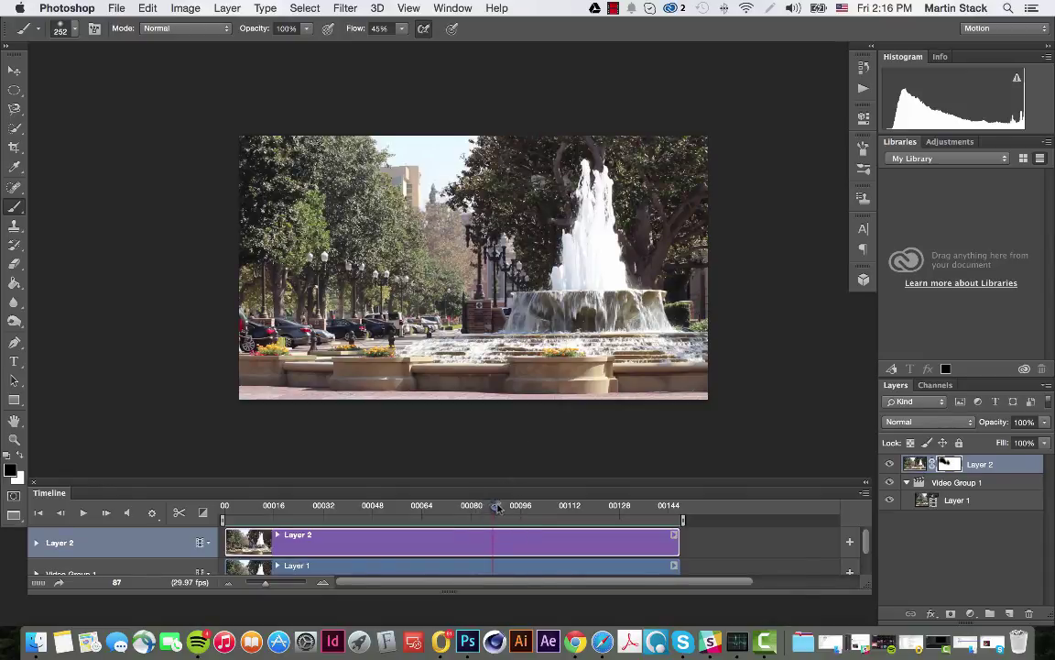
{"action": "left_click_drag", "start_coordinate": [494, 506], "coordinate": [187, 508]}
{"action": "key", "text": "space"}
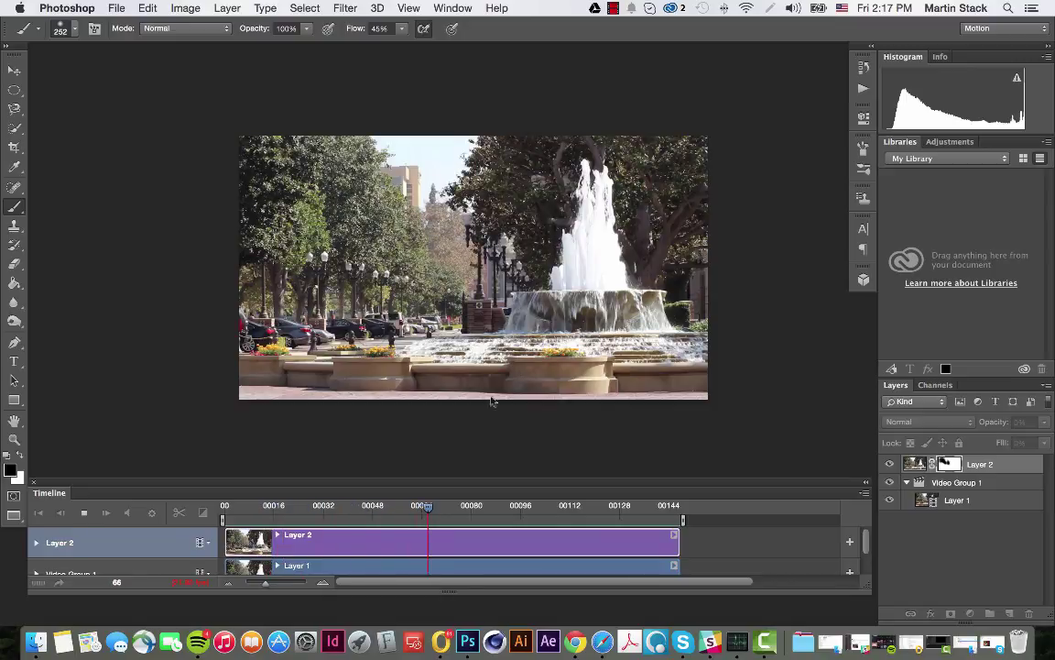
{"action": "key", "text": "space"}
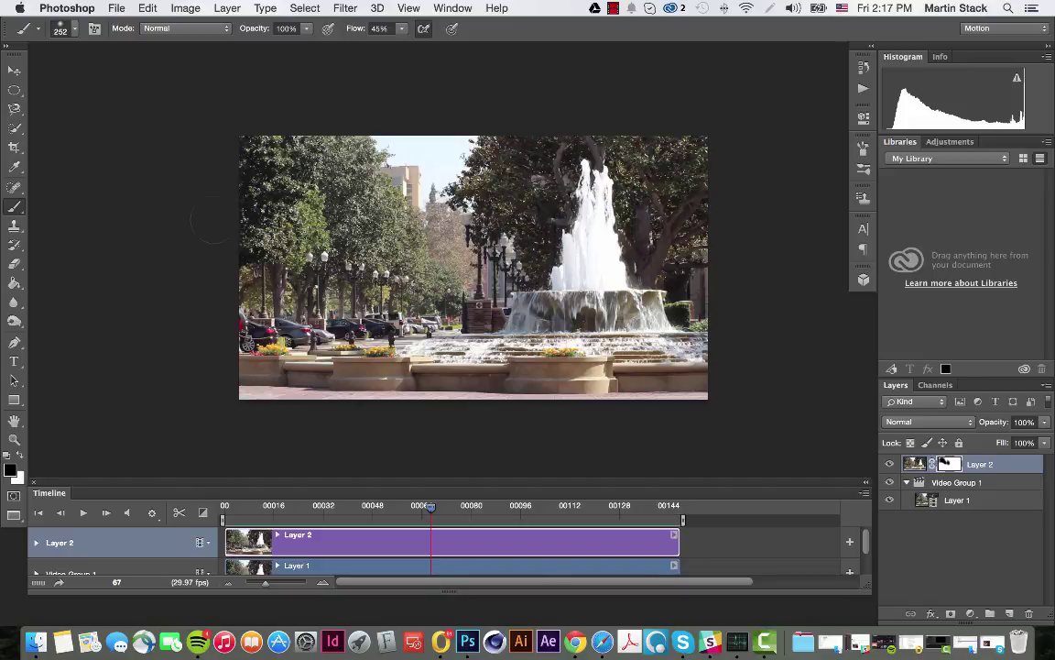
Step: Try a small Magnetic Lasso selection across the tree branches just above the fountain's water jet, and deselect it
{"action": "key", "text": "l"}
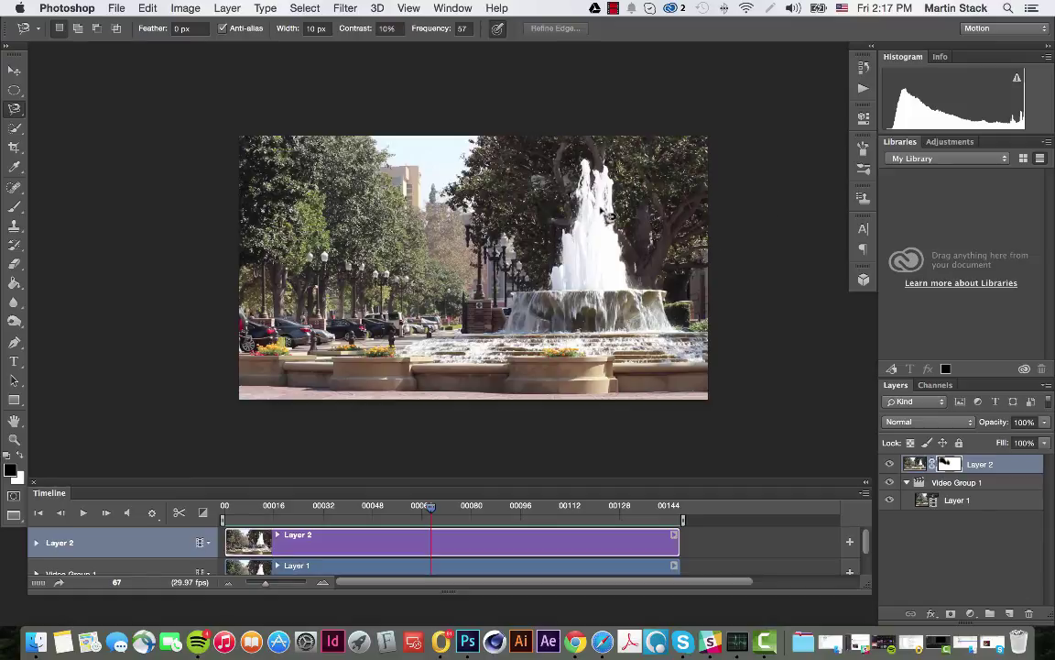
{"action": "scroll", "coordinate": [602, 214], "scroll_direction": "up", "scroll_amount": 4}
{"action": "scroll", "coordinate": [602, 213], "scroll_direction": "down", "scroll_amount": 3}
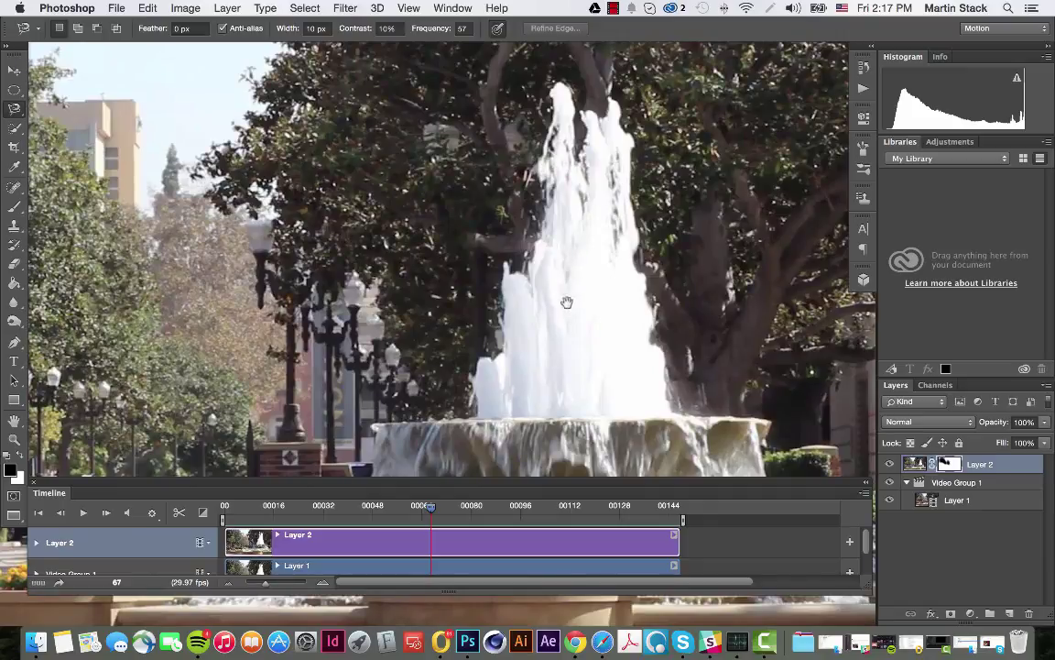
{"action": "left_click_drag", "start_coordinate": [564, 319], "coordinate": [547, 234]}
{"action": "key", "text": "alt+minus"}
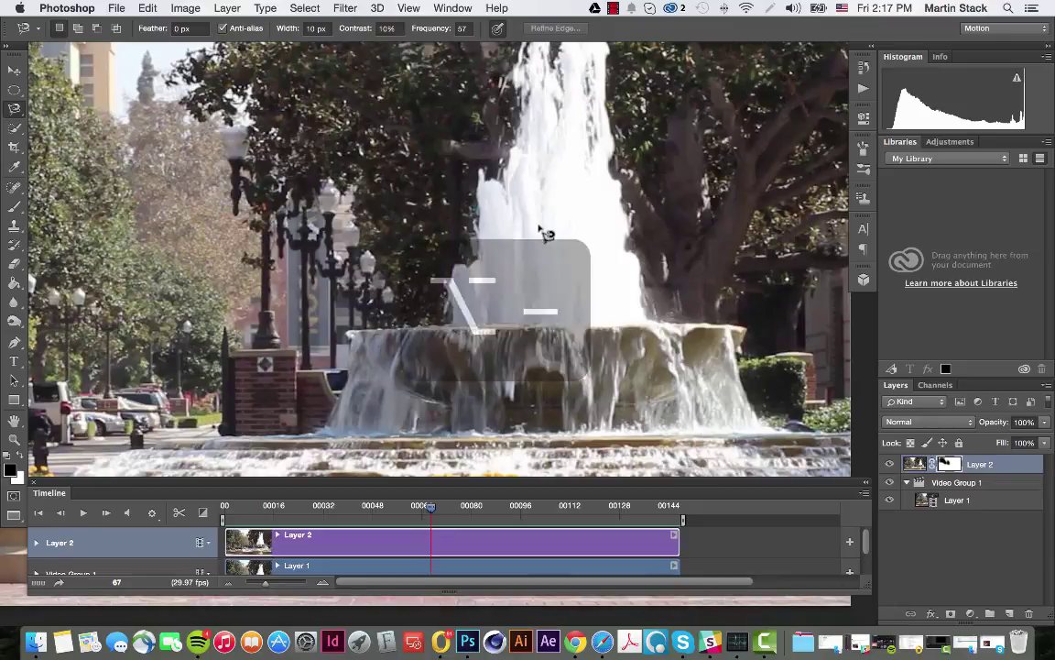
{"action": "key", "text": "super+minus"}
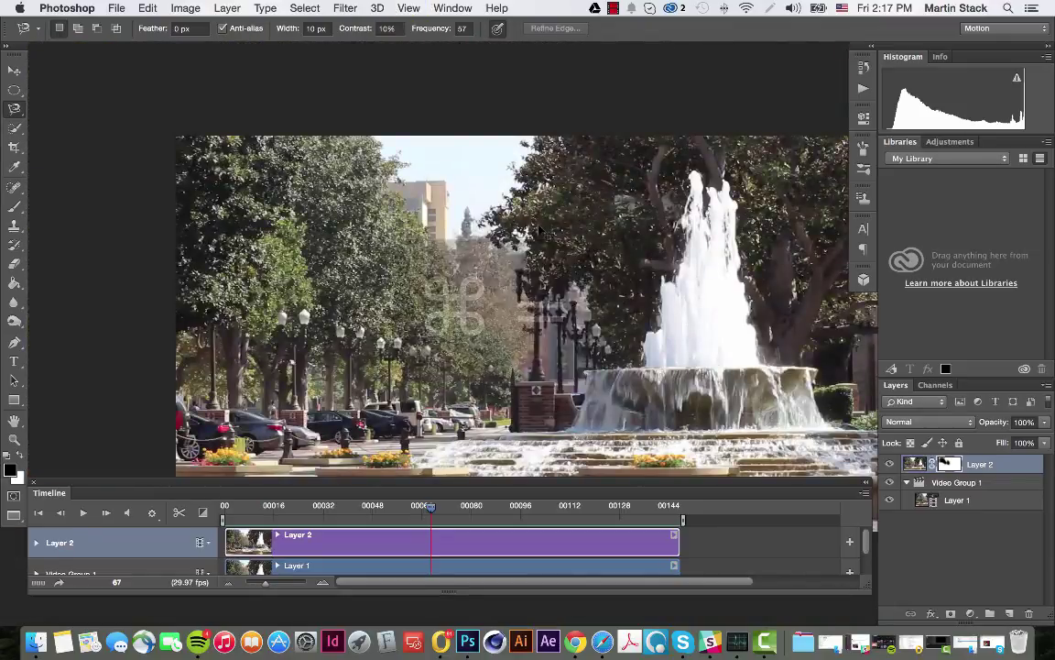
{"action": "key", "text": "super+equal"}
{"action": "key", "text": "super+equal"}
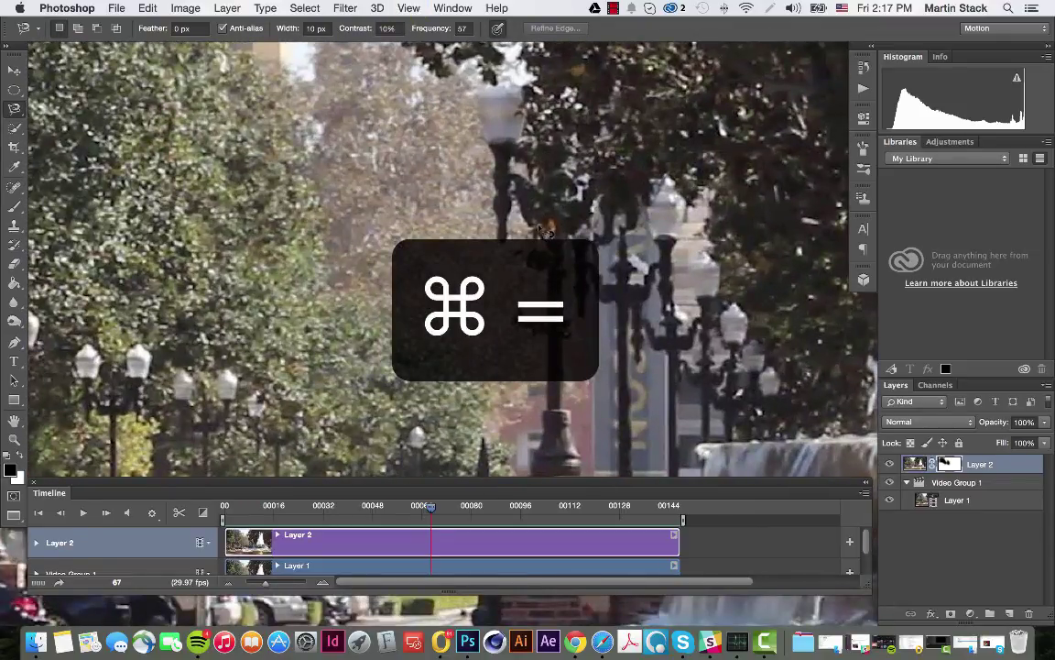
{"action": "key", "text": "super+0"}
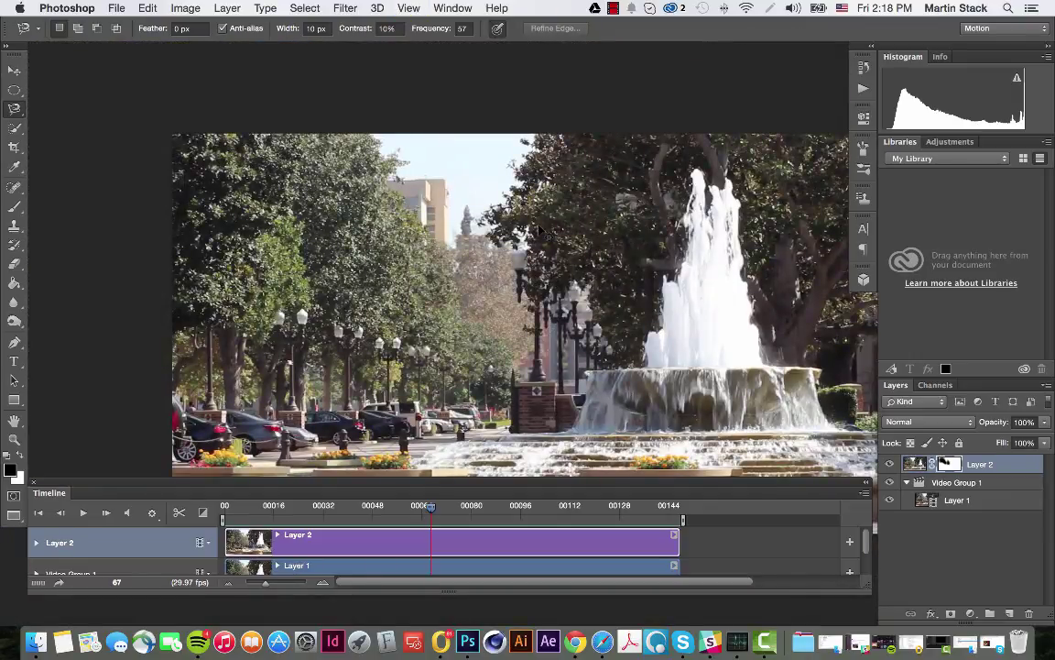
{"action": "key", "text": "super+equal"}
{"action": "key", "text": "super+equal"}
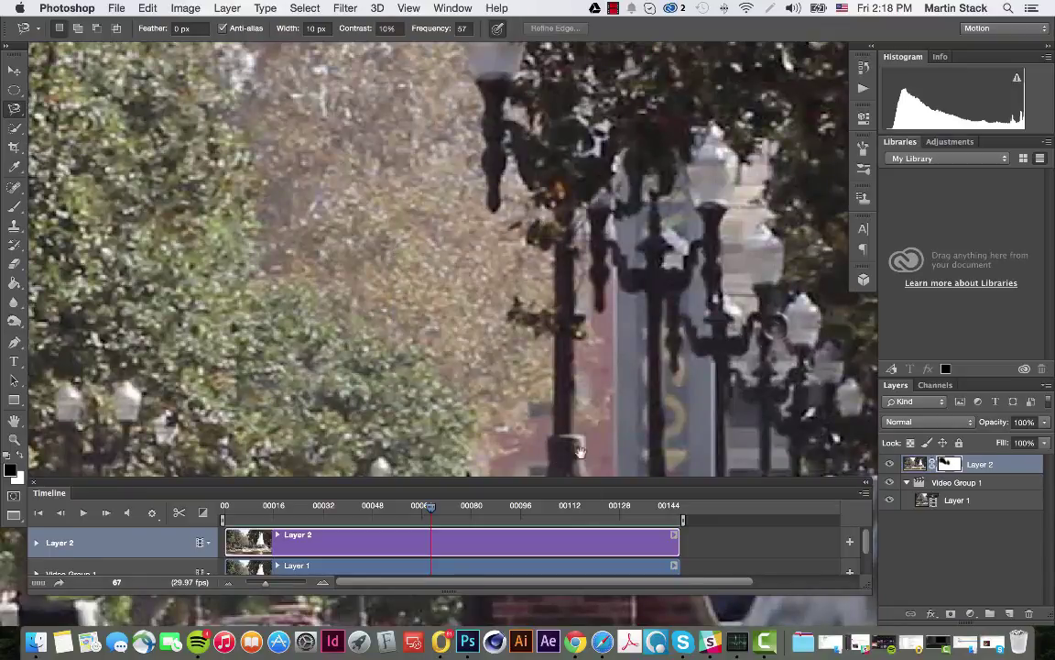
{"action": "left_click_drag", "start_coordinate": [541, 458], "coordinate": [589, 388]}
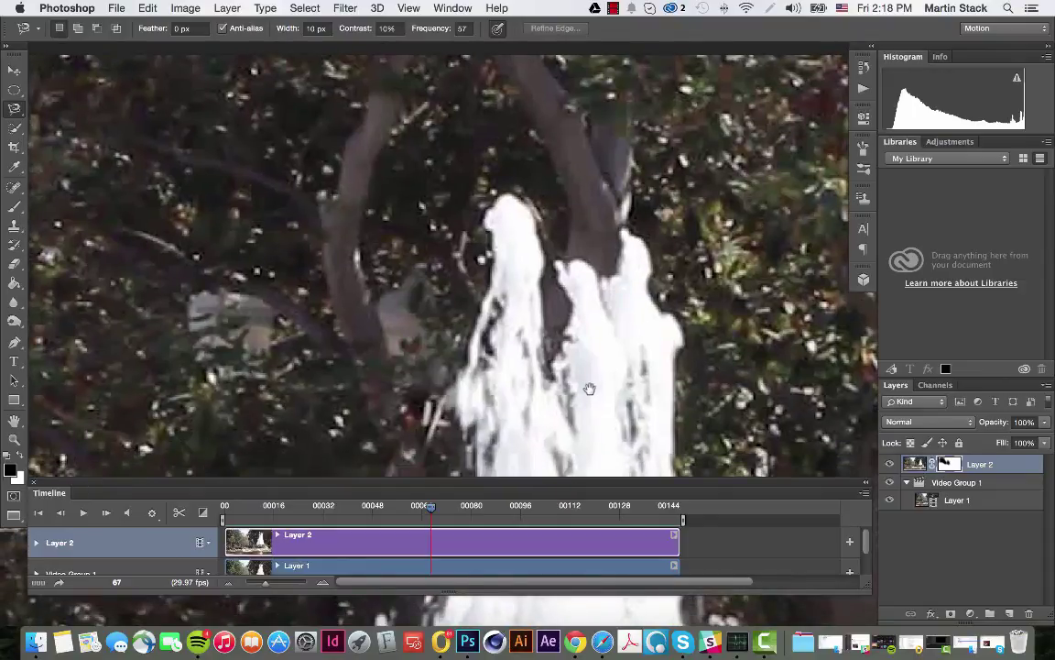
{"action": "left_click_drag", "start_coordinate": [469, 188], "coordinate": [431, 233]}
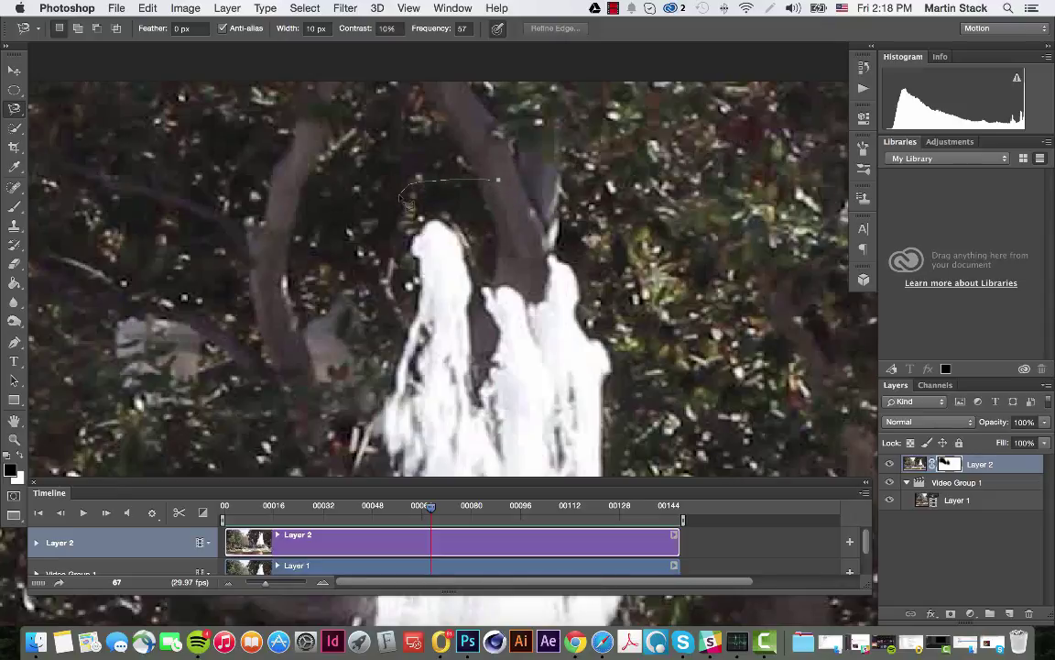
{"action": "left_click", "coordinate": [499, 180]}
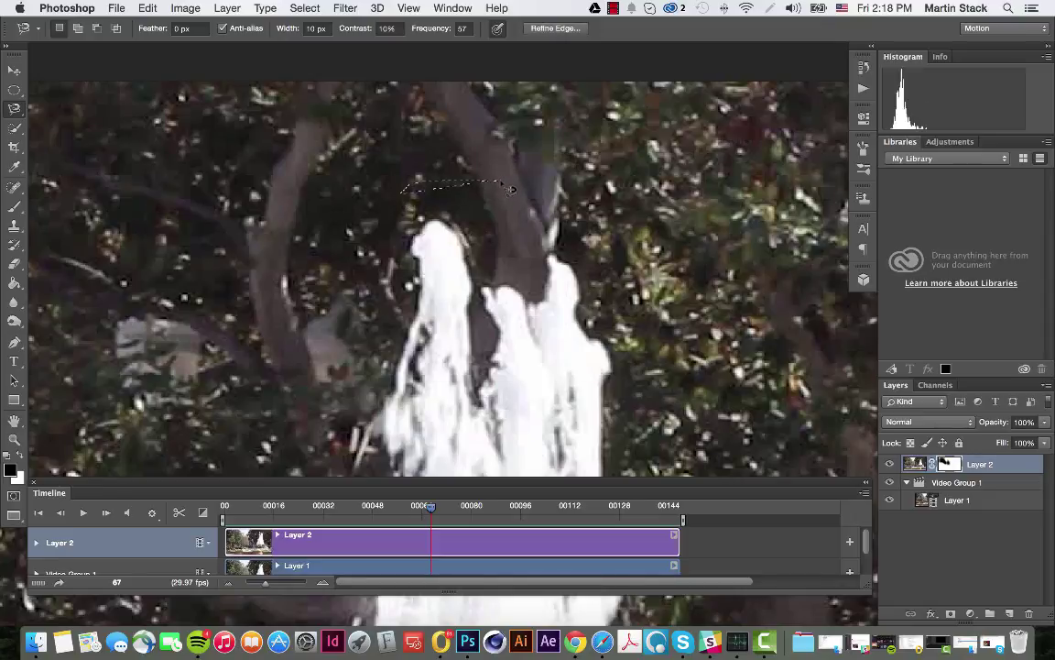
{"action": "key", "text": "super+d"}
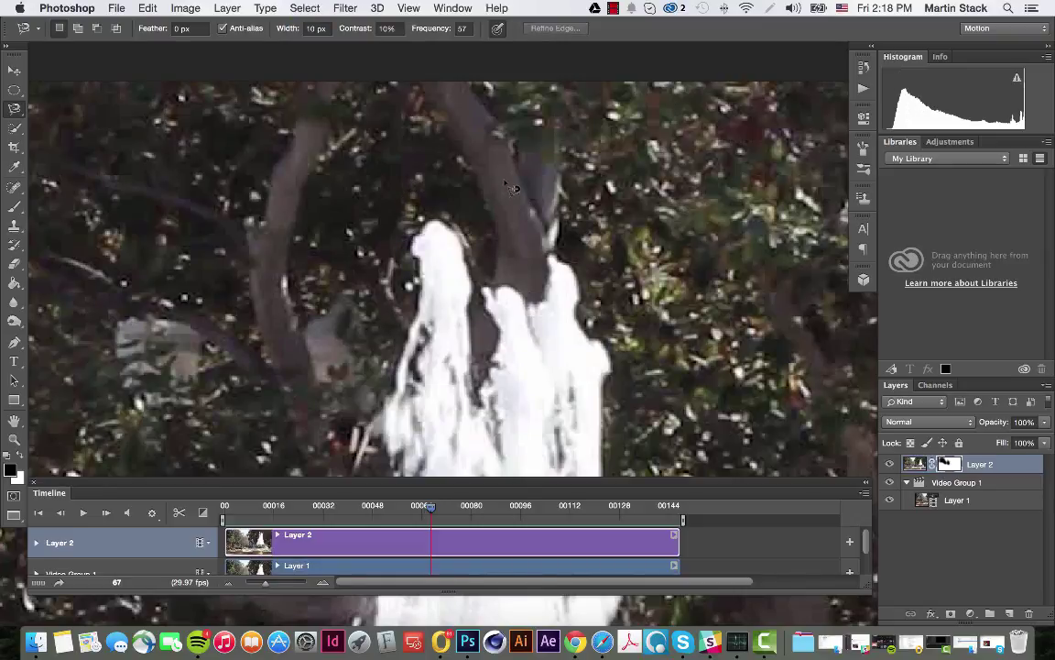
{"action": "key", "text": "shift+l"}
{"action": "key", "text": "shift+l"}
{"action": "key", "text": "shift+l"}
{"action": "key", "text": "shift+l"}
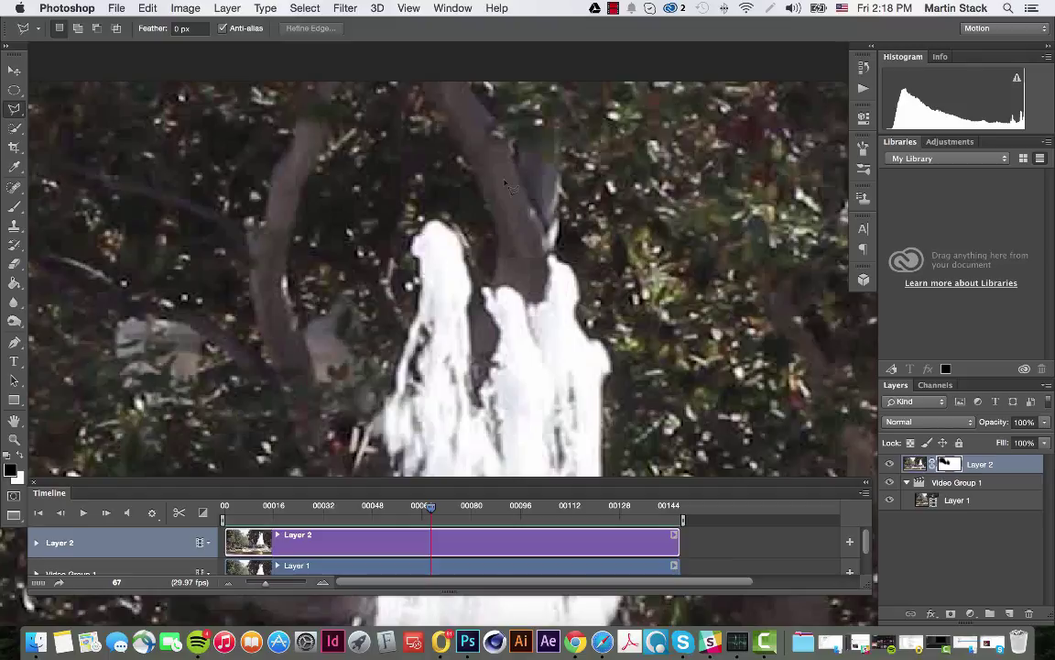
{"action": "scroll", "coordinate": [507, 186], "scroll_direction": "down", "scroll_amount": 1}
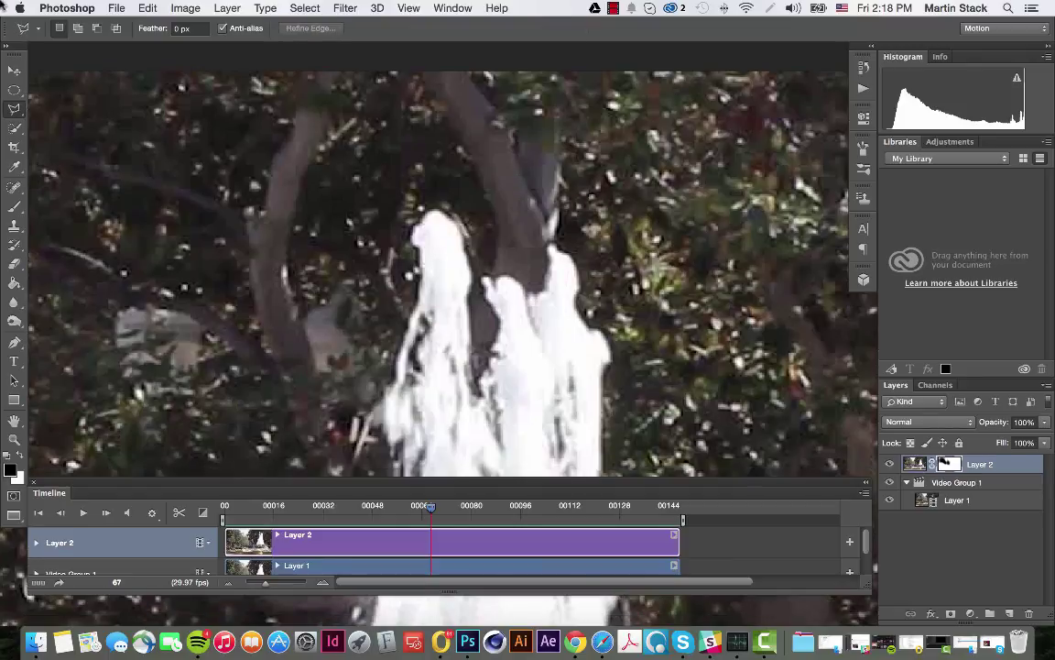
{"action": "left_click", "coordinate": [14, 109]}
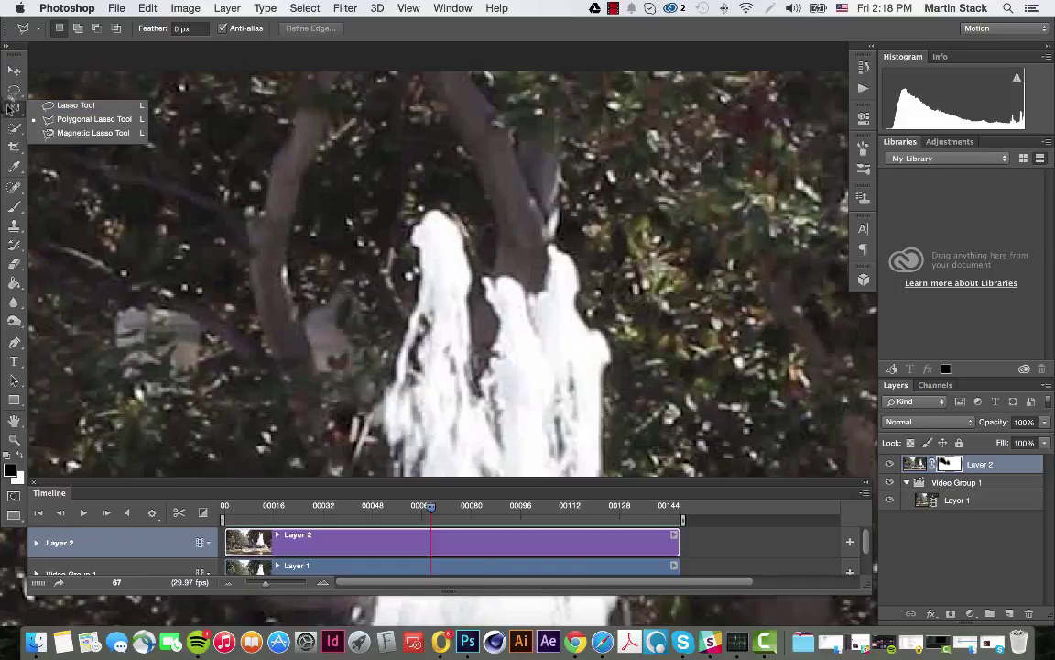
{"action": "left_click", "coordinate": [90, 119]}
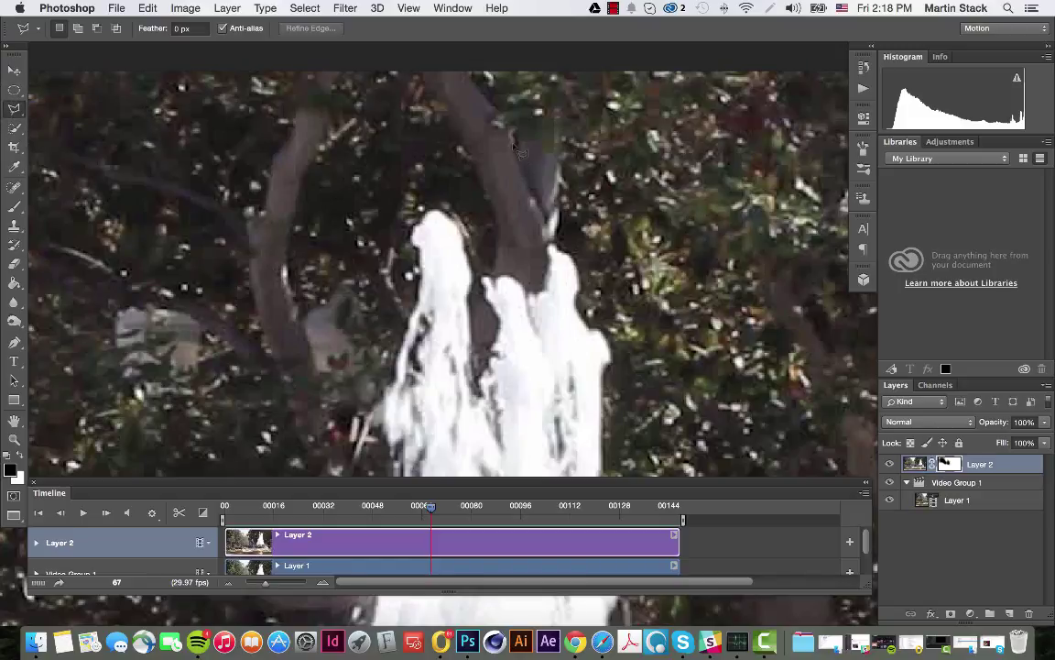
{"action": "key", "text": "shift+l"}
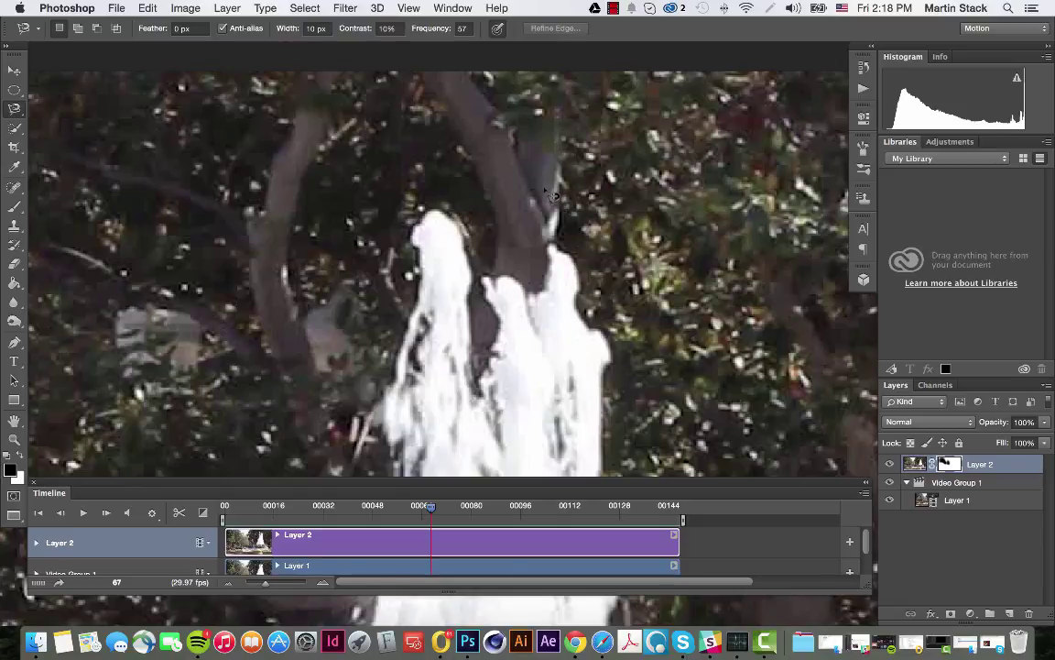
Step: Try a four-sided Polygonal Lasso selection over the tree trunk above the fountain, and deselect it
{"action": "left_click", "coordinate": [14, 107]}
{"action": "left_click", "coordinate": [64, 119]}
{"action": "left_click", "coordinate": [583, 122]}
{"action": "left_click", "coordinate": [467, 114]}
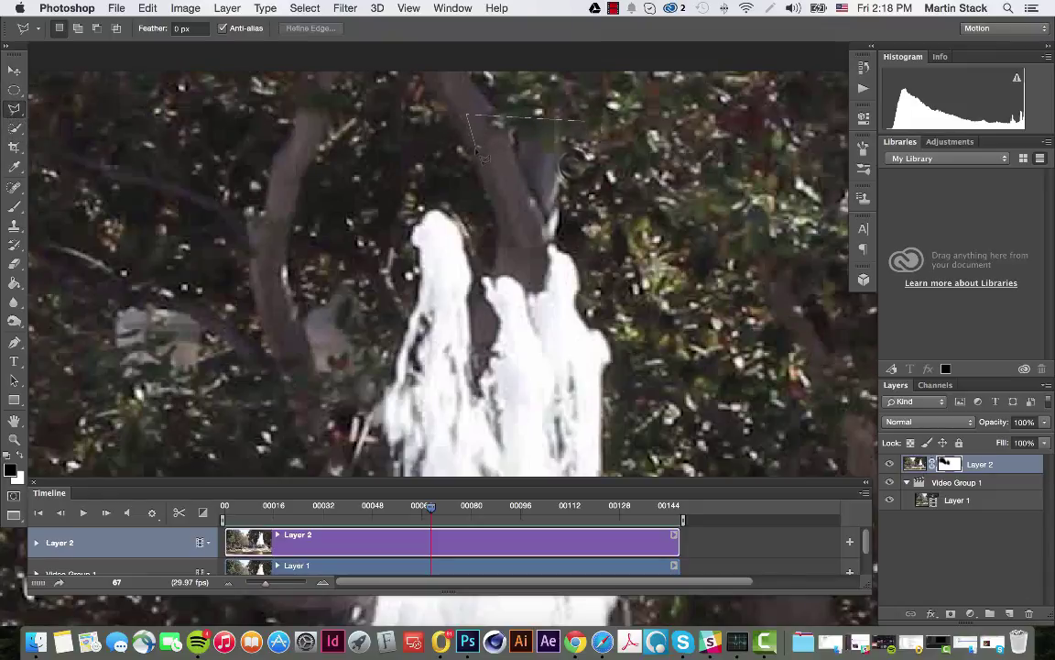
{"action": "left_click", "coordinate": [478, 149]}
{"action": "left_click", "coordinate": [576, 163]}
{"action": "left_click", "coordinate": [585, 120]}
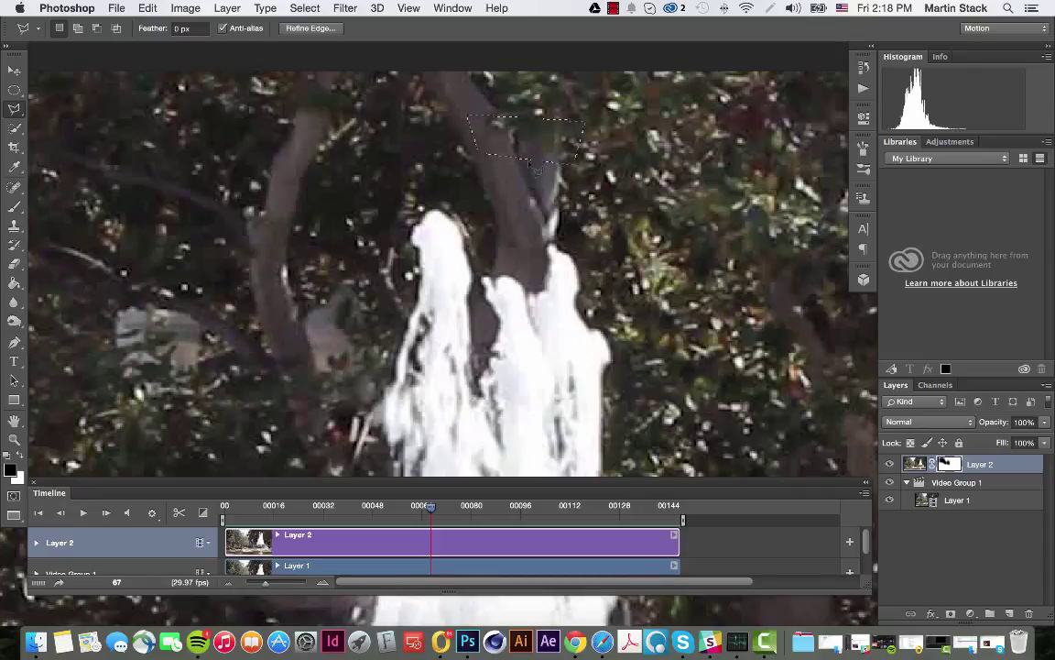
{"action": "key", "text": "super+d"}
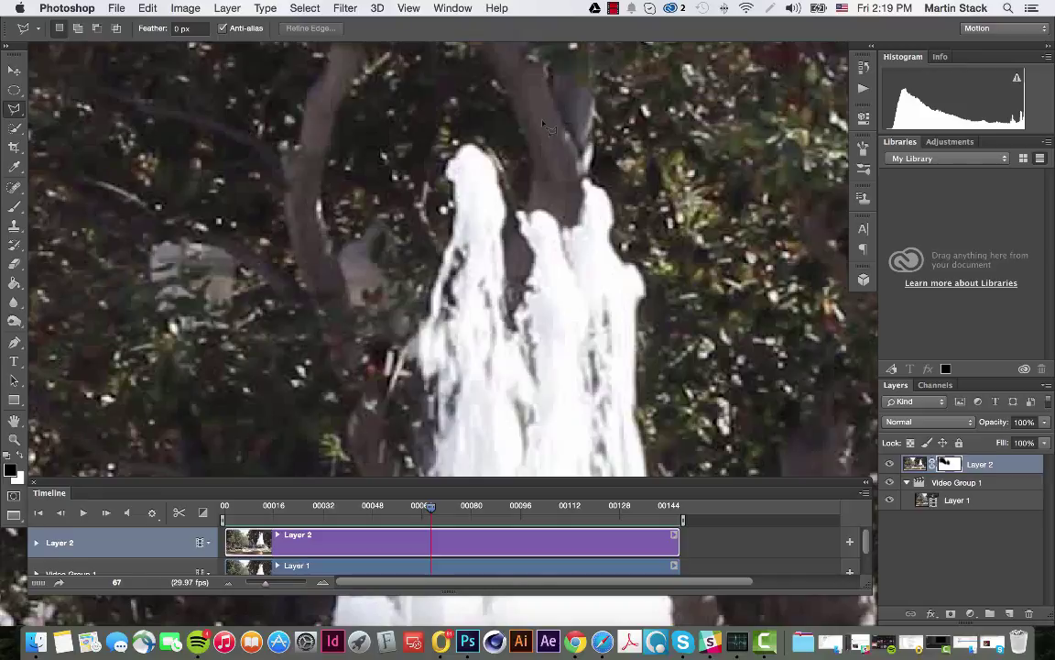
Step: Start a Magnetic Lasso outline above the water jet and trace it loosely down the jet's left side to the upper basin's rim
{"action": "key", "text": "shift+l"}
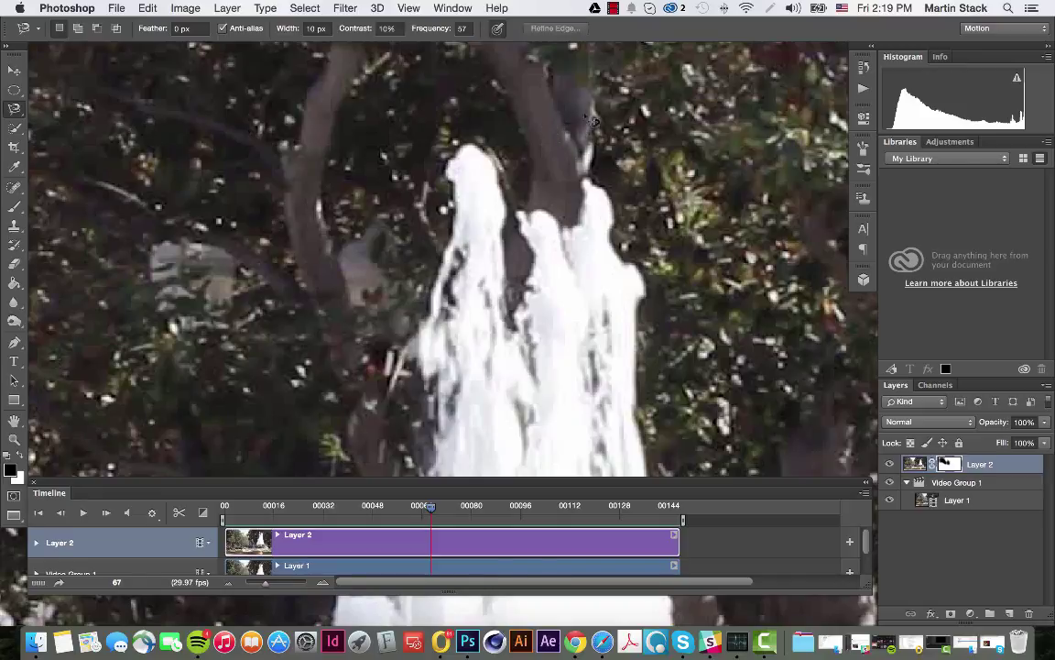
{"action": "left_click", "coordinate": [586, 111]}
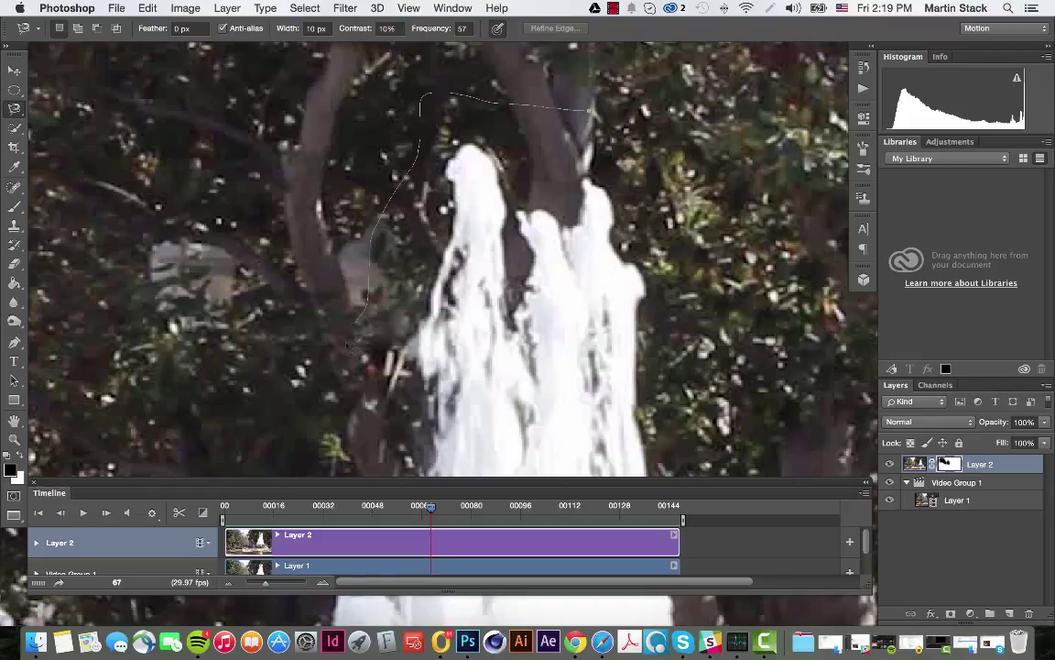
{"action": "mouse_move", "coordinate": [320, 307]}
{"action": "left_mouse_down"}
{"action": "mouse_move", "coordinate": [439, 256]}
{"action": "mouse_move", "coordinate": [602, 119]}
{"action": "mouse_move", "coordinate": [637, 128]}
{"action": "left_mouse_up"}
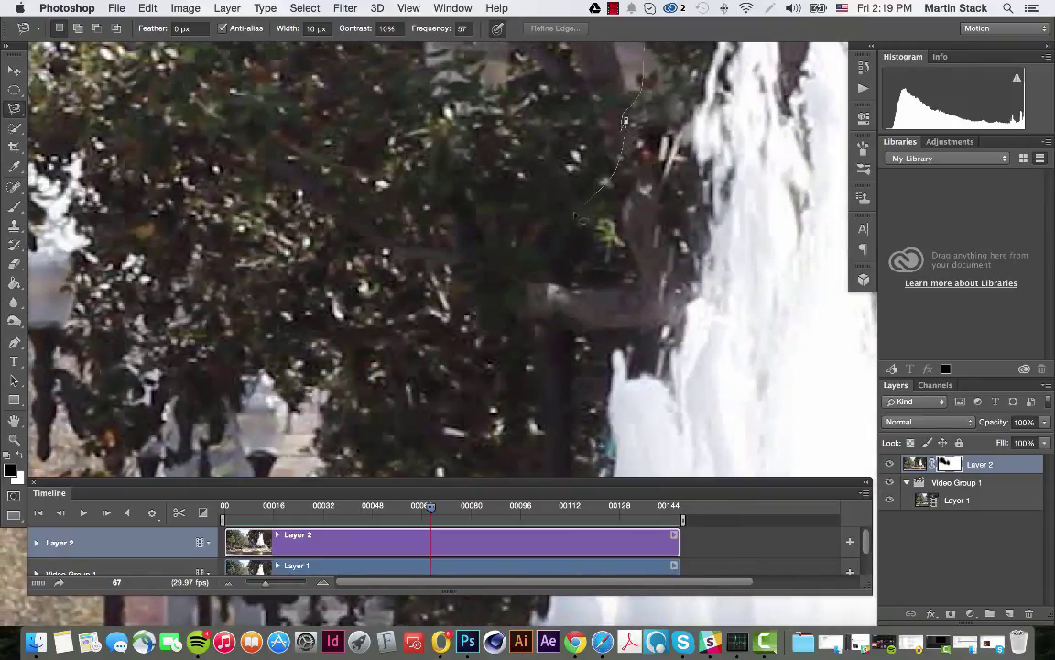
{"action": "key", "text": "alt+space"}
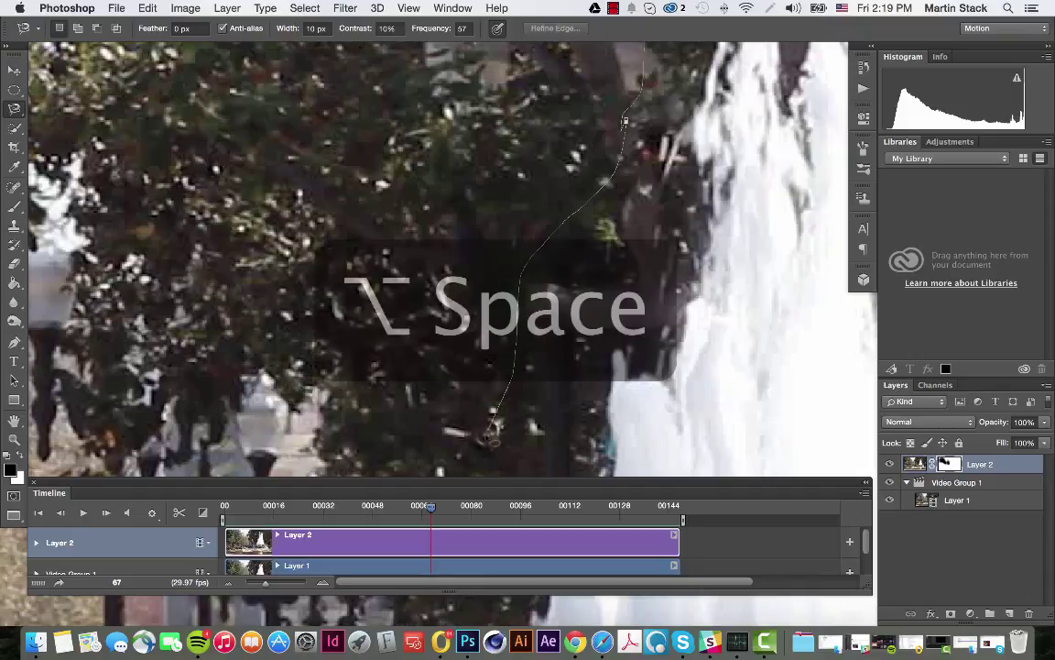
{"action": "left_click_drag", "start_coordinate": [442, 396], "coordinate": [592, 111]}
{"action": "left_click", "coordinate": [592, 111], "text": "alt"}
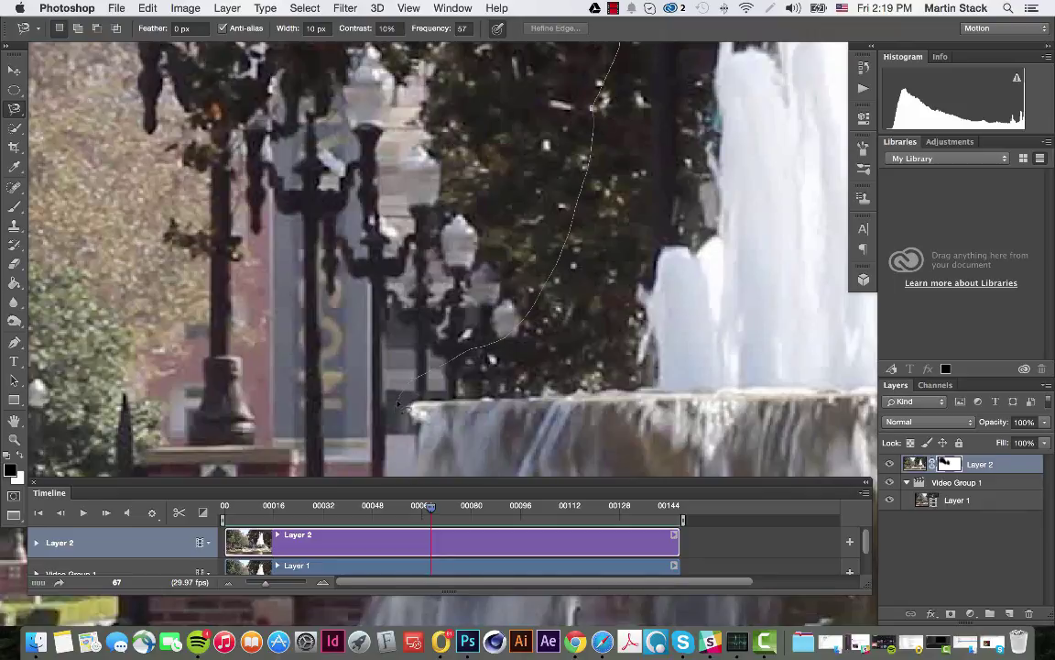
Step: Continue the lasso outline past the basin's left side, along the cascade's left edge, and around the left flower planter's end
{"action": "key", "text": "space"}
{"action": "mouse_move", "coordinate": [399, 403]}
{"action": "left_mouse_down"}
{"action": "mouse_move", "coordinate": [406, 232]}
{"action": "mouse_move", "coordinate": [423, 191]}
{"action": "mouse_move", "coordinate": [478, 171]}
{"action": "left_mouse_up"}
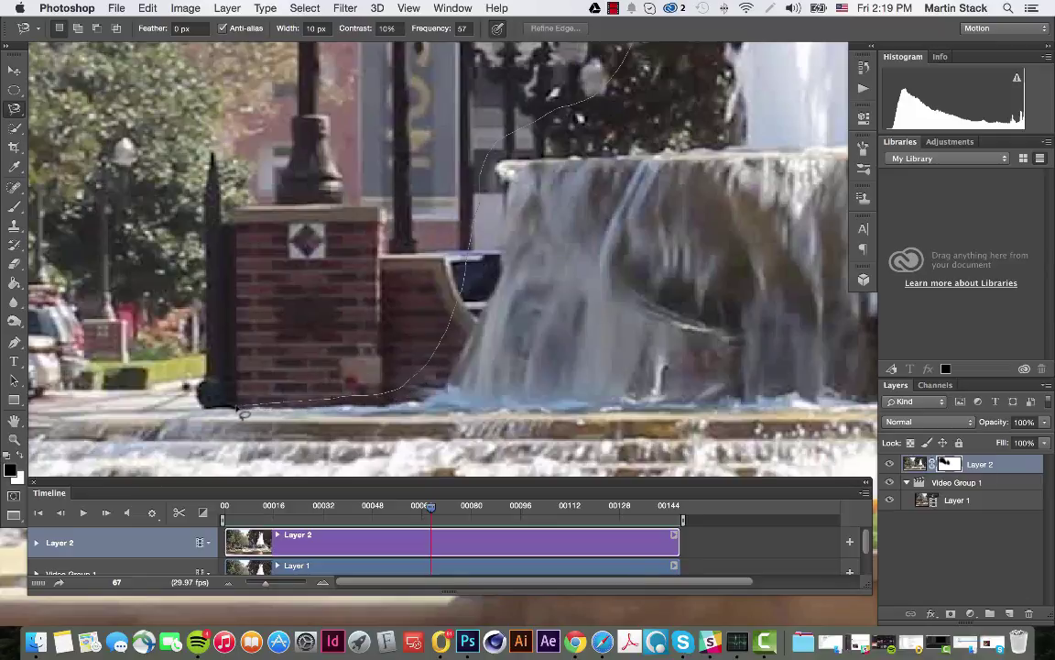
{"action": "mouse_move", "coordinate": [232, 403]}
{"action": "left_mouse_down"}
{"action": "mouse_move", "coordinate": [631, 316]}
{"action": "mouse_move", "coordinate": [726, 309]}
{"action": "mouse_move", "coordinate": [748, 293]}
{"action": "mouse_move", "coordinate": [746, 277]}
{"action": "left_mouse_up"}
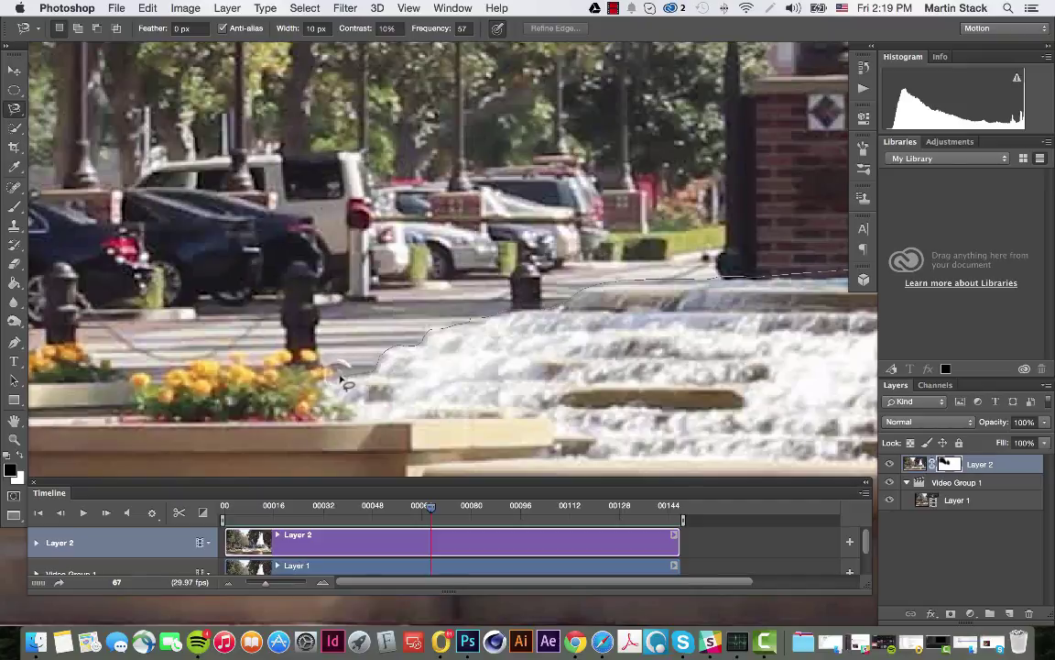
{"action": "left_click_drag", "start_coordinate": [337, 374], "coordinate": [409, 304]}
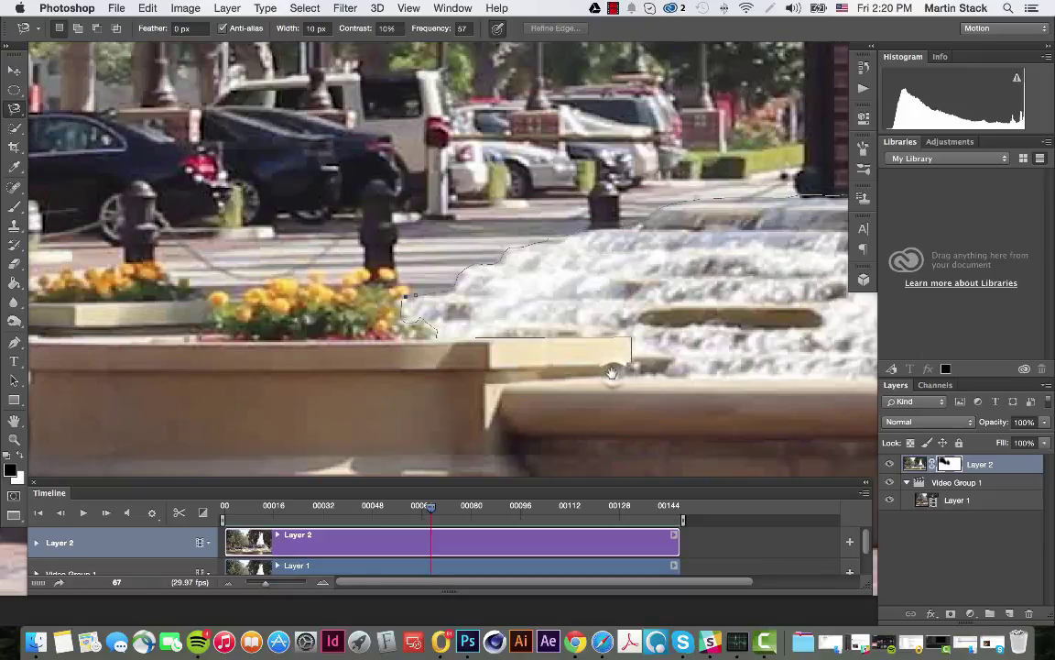
Step: Trace the lasso outline along the stone ledge below the cascade and over the central planter's rim to its orange flowers
{"action": "mouse_move", "coordinate": [542, 348]}
{"action": "left_mouse_down"}
{"action": "mouse_move", "coordinate": [318, 247]}
{"action": "mouse_move", "coordinate": [229, 238]}
{"action": "mouse_move", "coordinate": [229, 216]}
{"action": "left_mouse_up"}
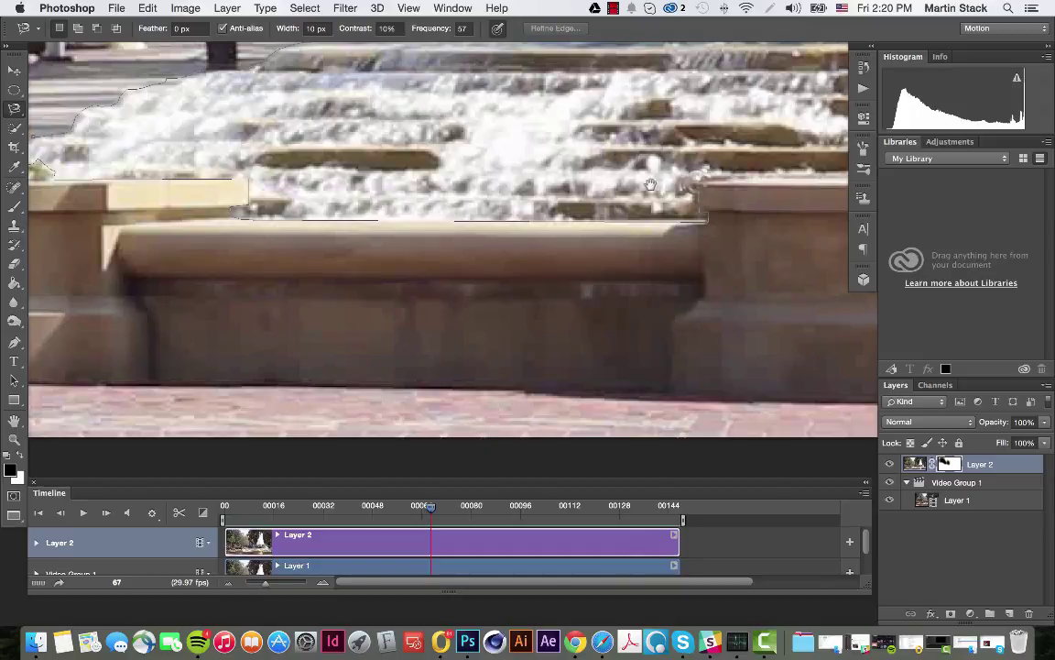
{"action": "left_click_drag", "start_coordinate": [687, 184], "coordinate": [403, 194]}
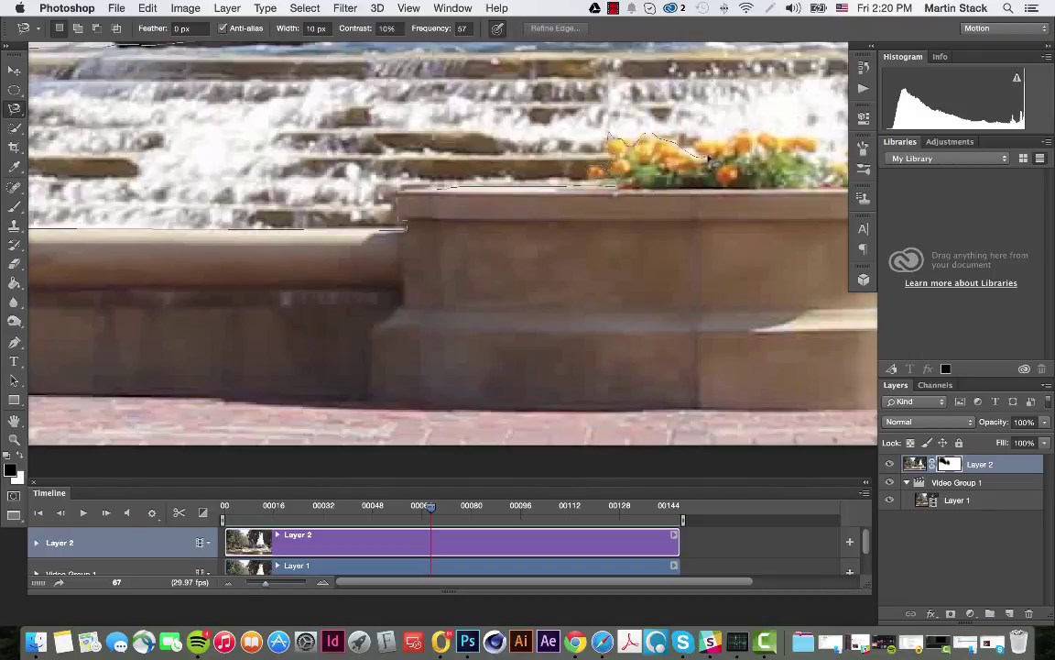
{"action": "key", "text": "alt+space"}
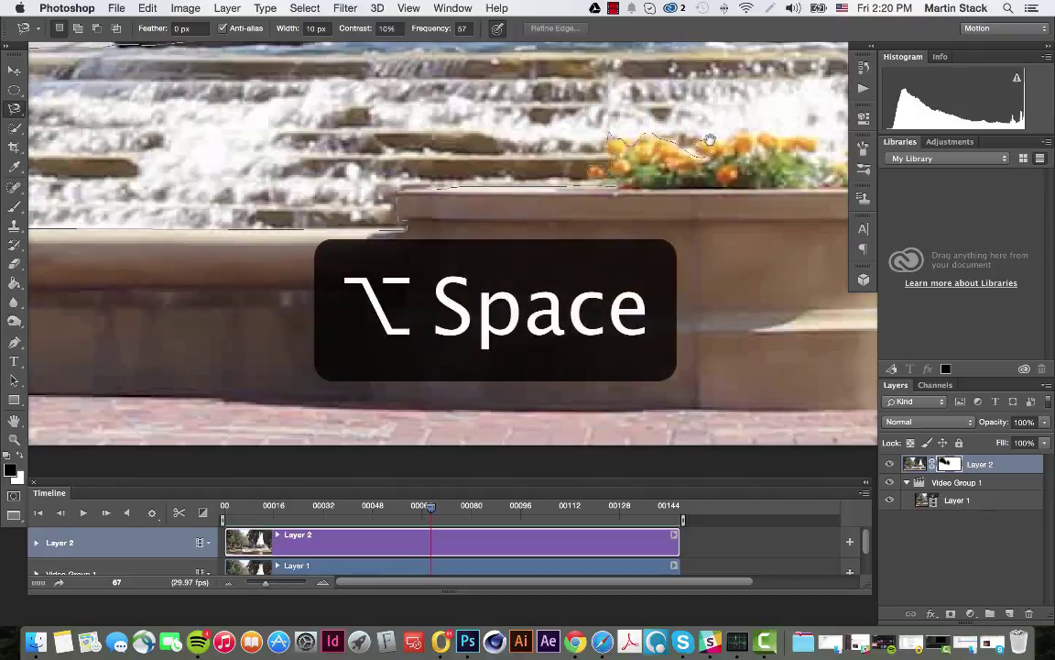
{"action": "left_click_drag", "start_coordinate": [707, 143], "coordinate": [409, 134]}
{"action": "left_click", "coordinate": [408, 135], "text": "alt"}
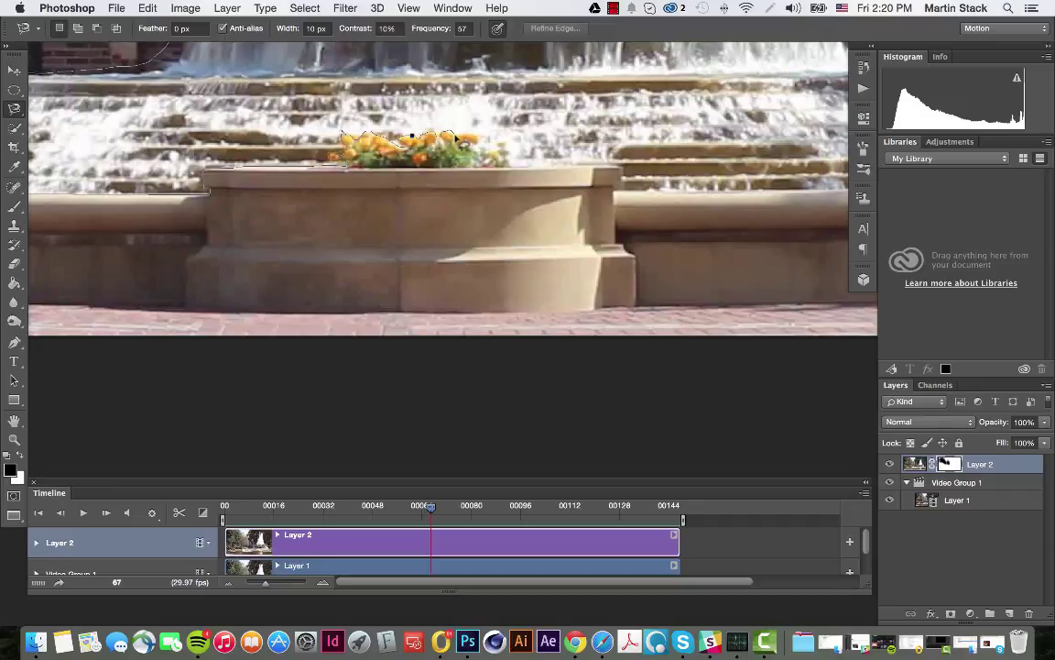
Step: Trace the lasso outline around the remaining central planter flowers and rim, and along the next ledge to the image's right edge
{"action": "key", "text": "super+equal"}
{"action": "key", "text": "super+equal"}
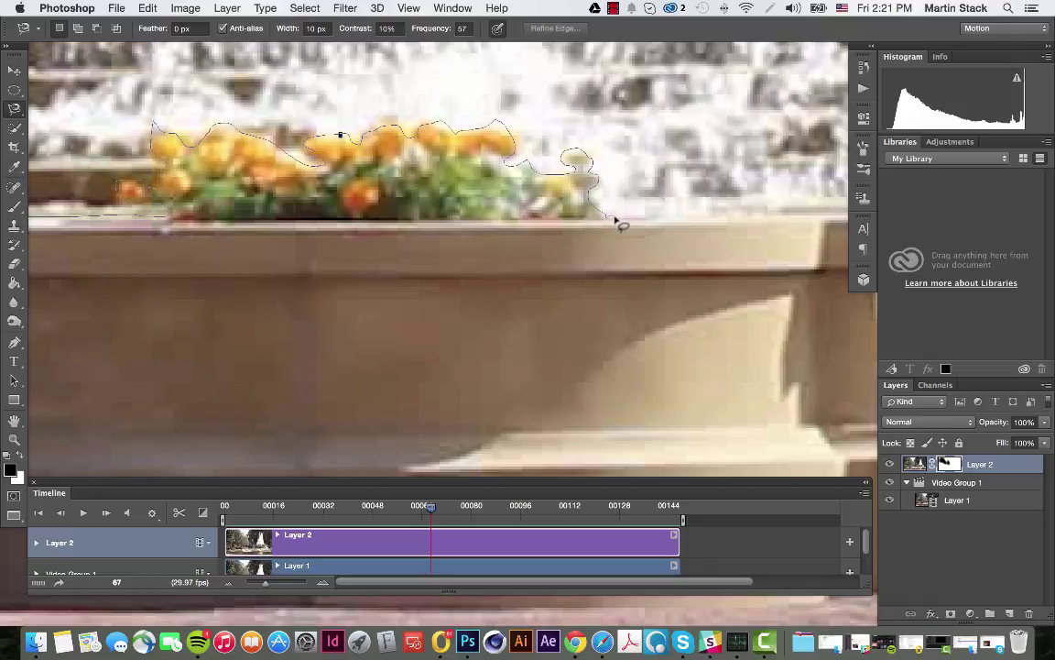
{"action": "key", "text": "alt+space"}
{"action": "left_click_drag", "start_coordinate": [621, 223], "coordinate": [396, 218]}
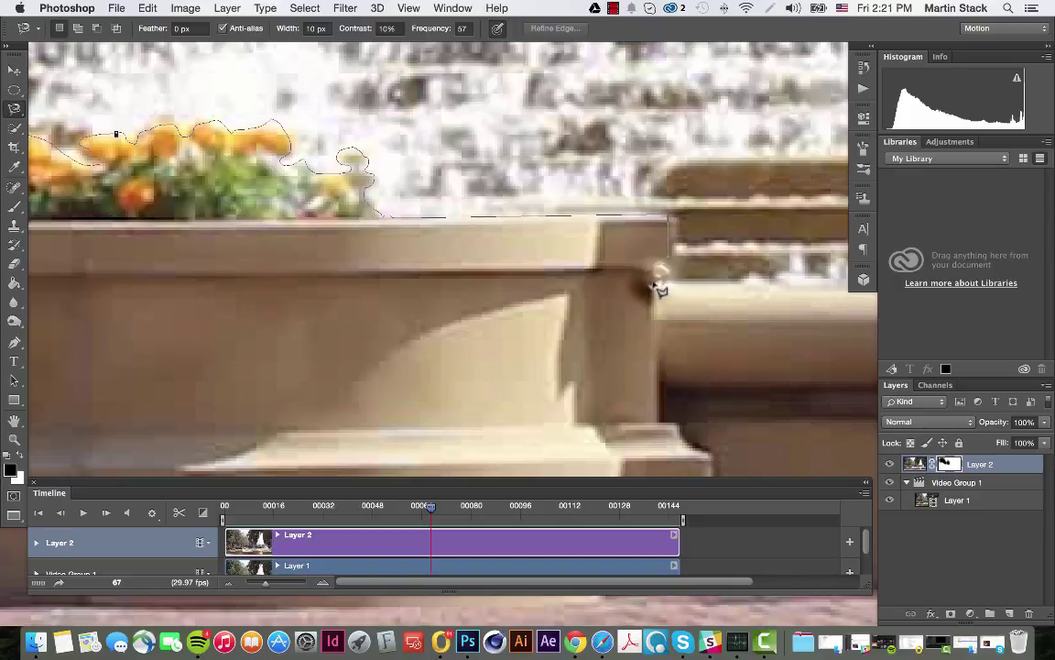
{"action": "left_click_drag", "start_coordinate": [655, 280], "coordinate": [153, 235]}
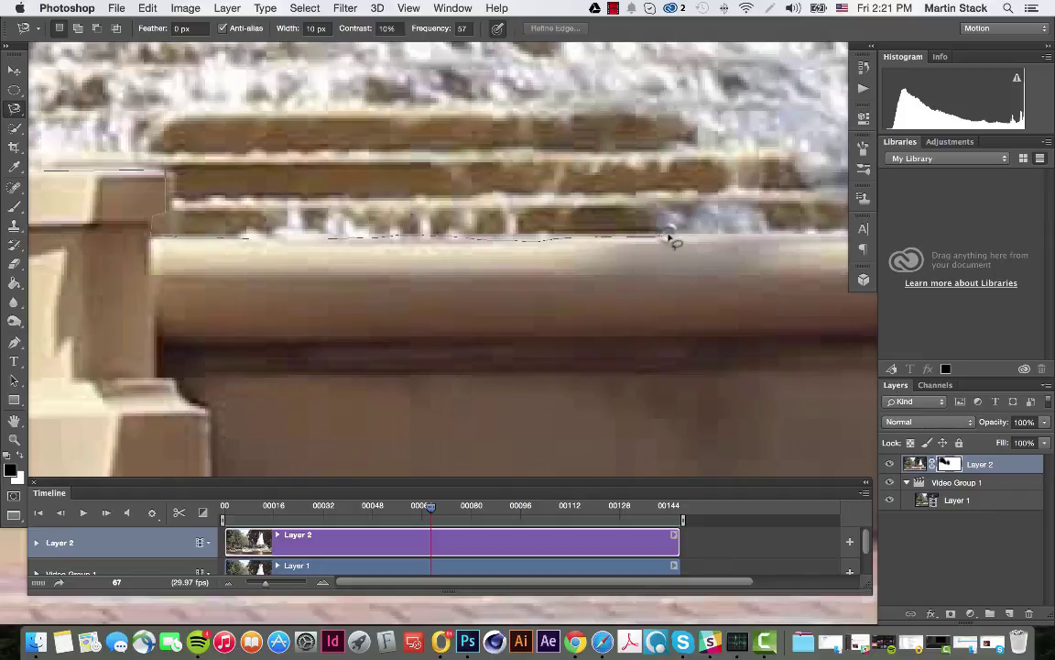
{"action": "left_click_drag", "start_coordinate": [550, 237], "coordinate": [168, 223]}
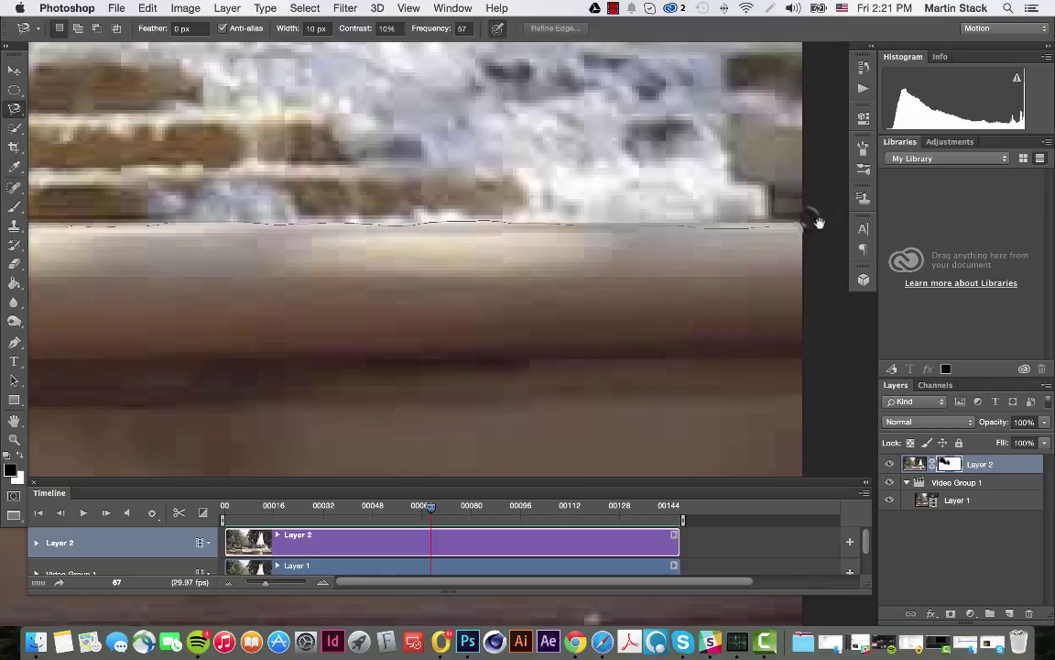
Step: Trace the lasso outline up the image's right edge and along the upper pool ledge to the hedge beside the basin
{"action": "mouse_move", "coordinate": [813, 219]}
{"action": "left_mouse_down"}
{"action": "mouse_move", "coordinate": [777, 288]}
{"action": "mouse_move", "coordinate": [609, 408]}
{"action": "mouse_move", "coordinate": [593, 431]}
{"action": "left_mouse_up"}
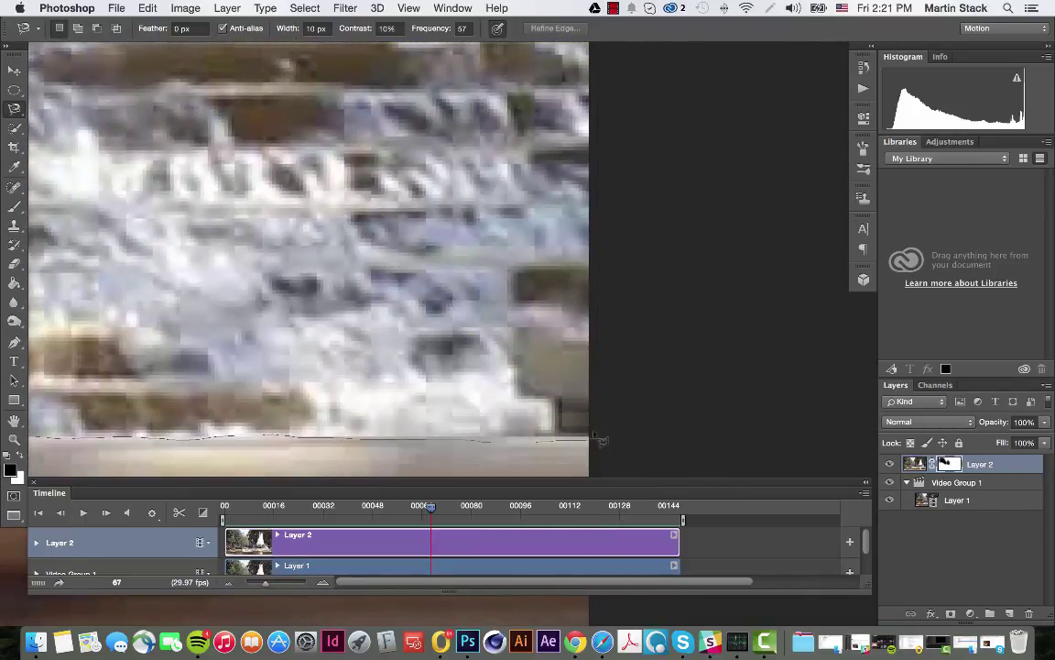
{"action": "key", "text": "super+minus"}
{"action": "key", "text": "super+minus"}
{"action": "key", "text": "super+minus"}
{"action": "key", "text": "super+minus"}
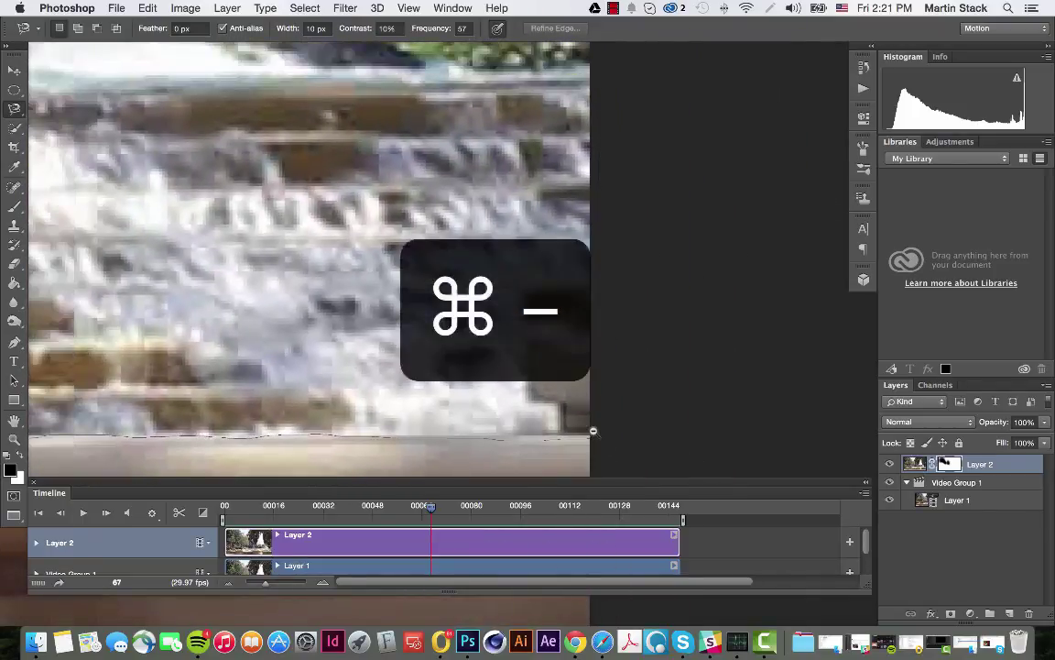
{"action": "key", "text": "super+minus"}
{"action": "key", "text": "super+minus"}
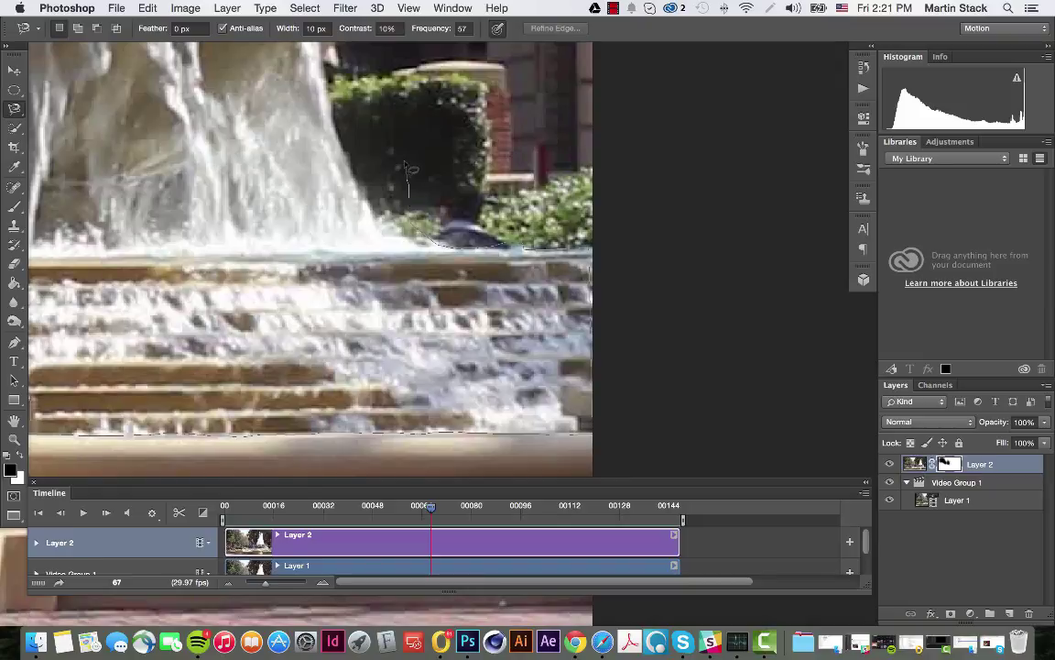
Step: Trace the lasso outline loosely around the basin's right side and up the water jet, closing the selection above its peak
{"action": "left_click_drag", "start_coordinate": [377, 101], "coordinate": [391, 324]}
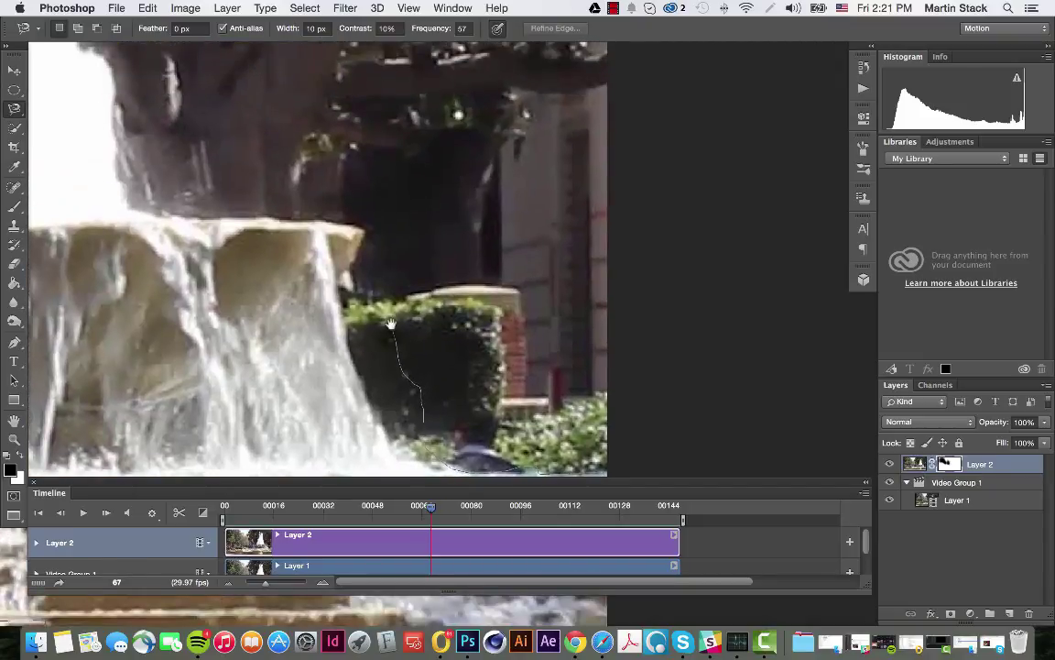
{"action": "scroll", "coordinate": [391, 325], "scroll_direction": "down", "scroll_amount": 2}
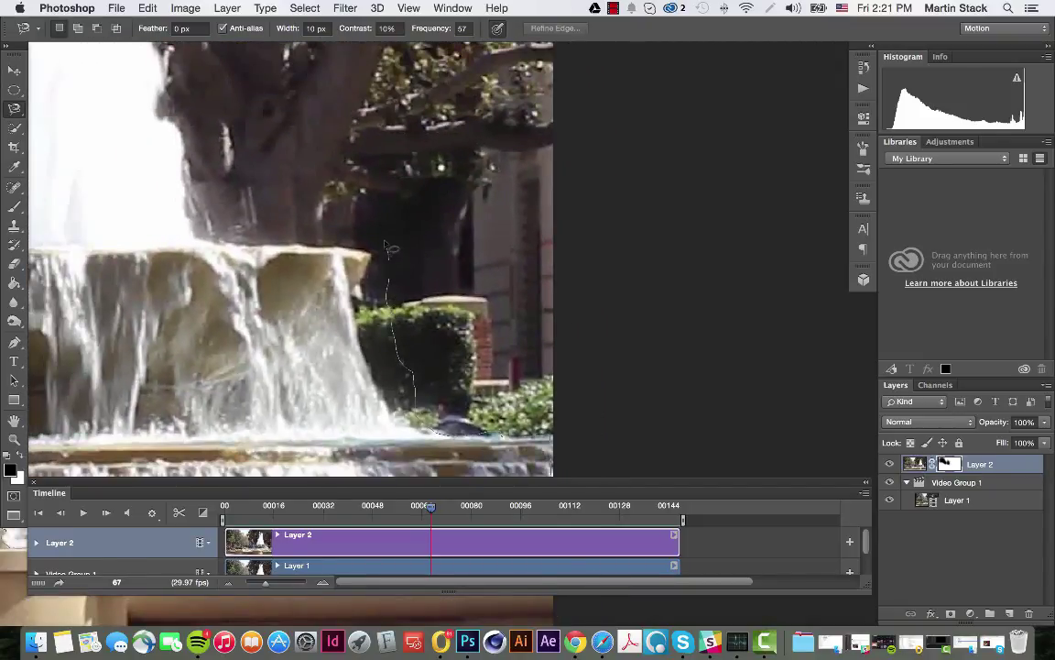
{"action": "key", "text": "alt+space"}
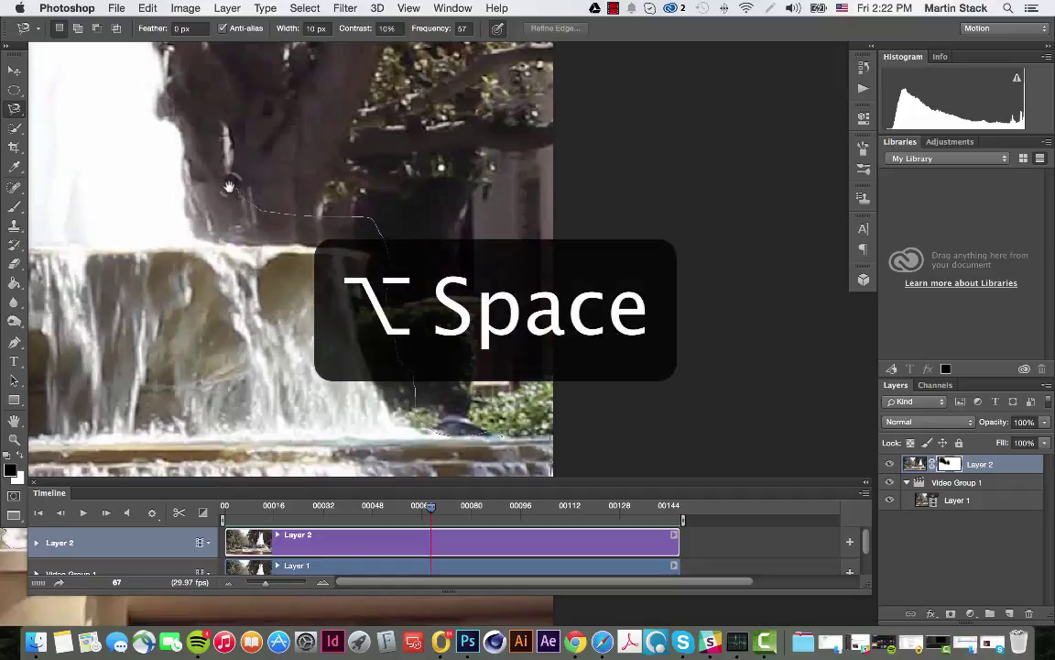
{"action": "mouse_move", "coordinate": [266, 215]}
{"action": "left_mouse_down"}
{"action": "mouse_move", "coordinate": [452, 381]}
{"action": "mouse_move", "coordinate": [524, 373]}
{"action": "mouse_move", "coordinate": [492, 300]}
{"action": "left_mouse_up"}
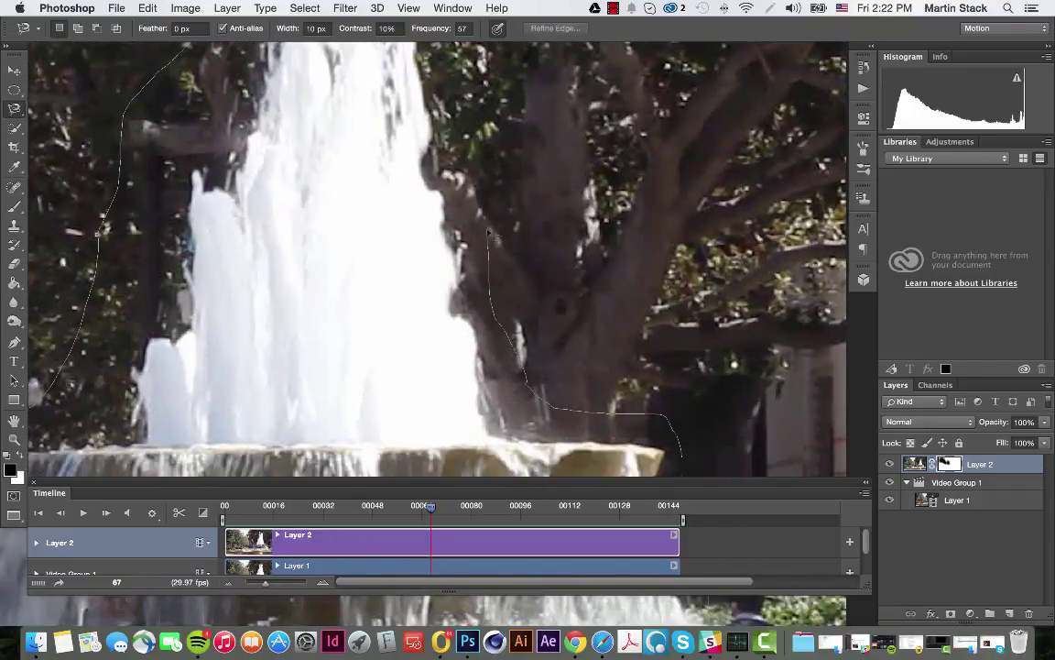
{"action": "key", "text": "alt+space"}
{"action": "left_click_drag", "start_coordinate": [489, 235], "coordinate": [339, 238]}
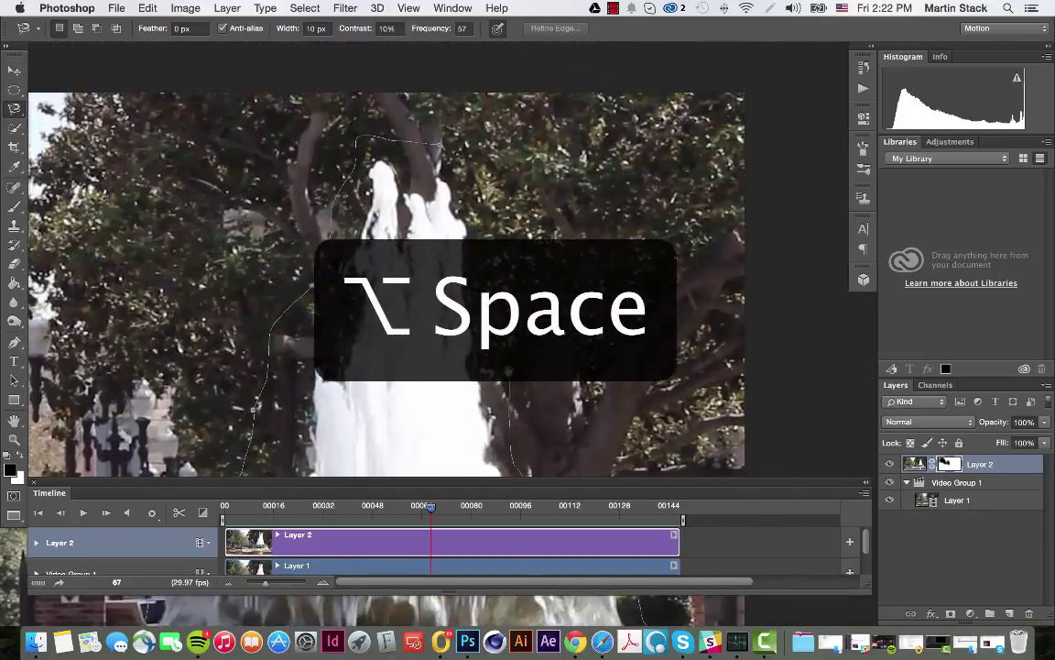
{"action": "left_click_drag", "start_coordinate": [510, 371], "coordinate": [506, 208]}
{"action": "left_click_drag", "start_coordinate": [428, 62], "coordinate": [399, 74]}
{"action": "double_click", "coordinate": [449, 87]}
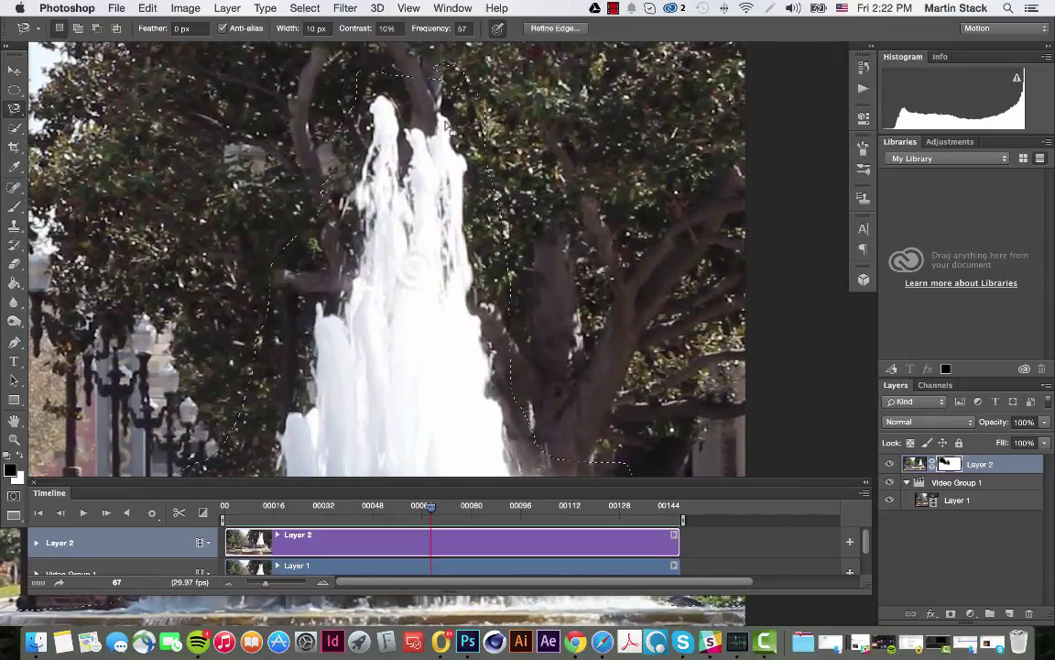
Step: Set the Brush's flow to 100% and paint black on Layer 2's mask over the lower cascade inside the selection
{"action": "key", "text": "super+minus"}
{"action": "scroll", "coordinate": [455, 101], "scroll_direction": "down", "scroll_amount": 5}
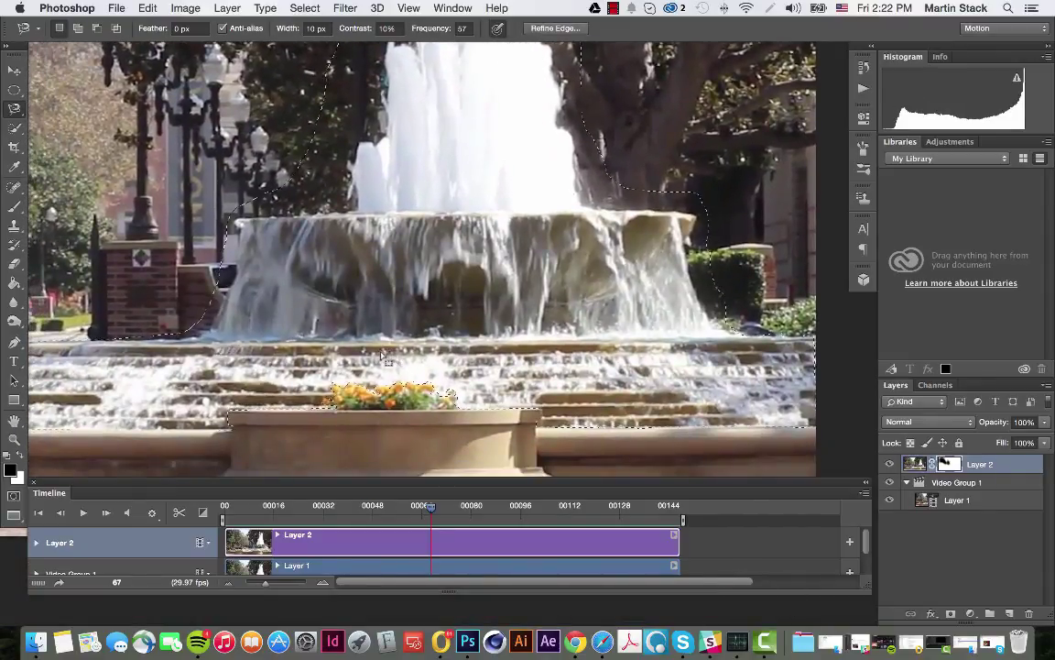
{"action": "scroll", "coordinate": [316, 323], "scroll_direction": "down", "scroll_amount": 3}
{"action": "scroll", "coordinate": [316, 322], "scroll_direction": "left", "scroll_amount": 8}
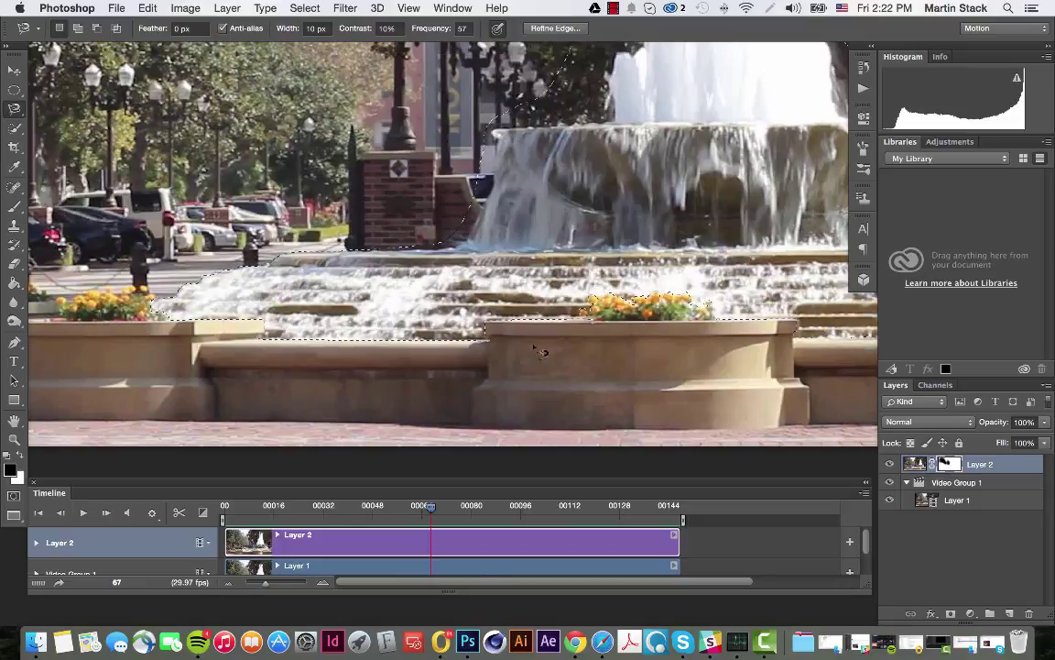
{"action": "key", "text": "b"}
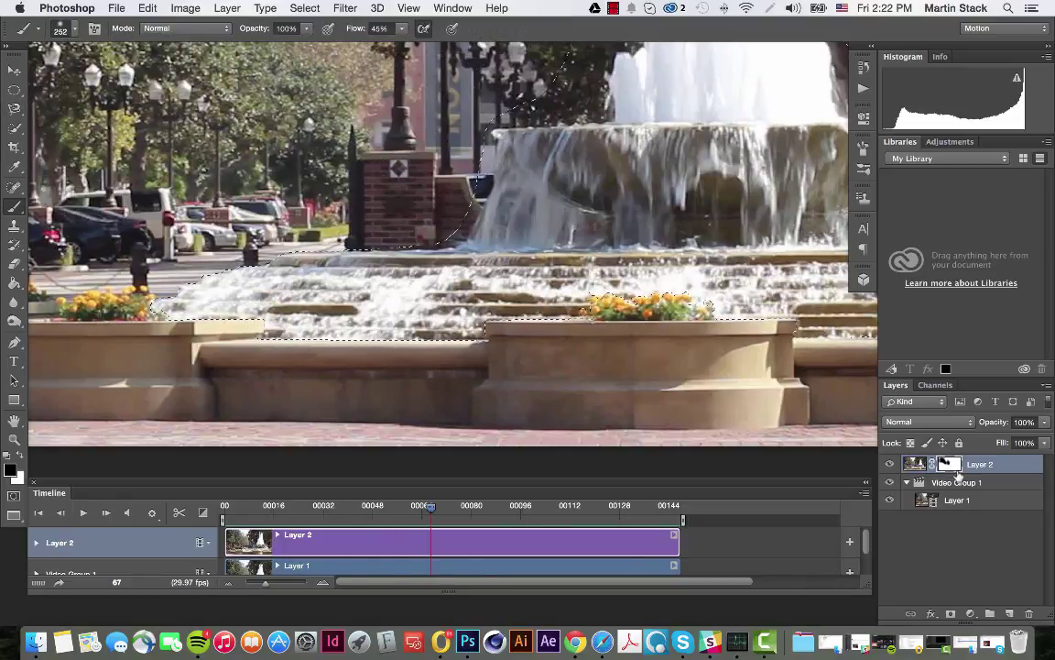
{"action": "left_click", "coordinate": [402, 28]}
{"action": "left_click_drag", "start_coordinate": [403, 42], "coordinate": [444, 43]}
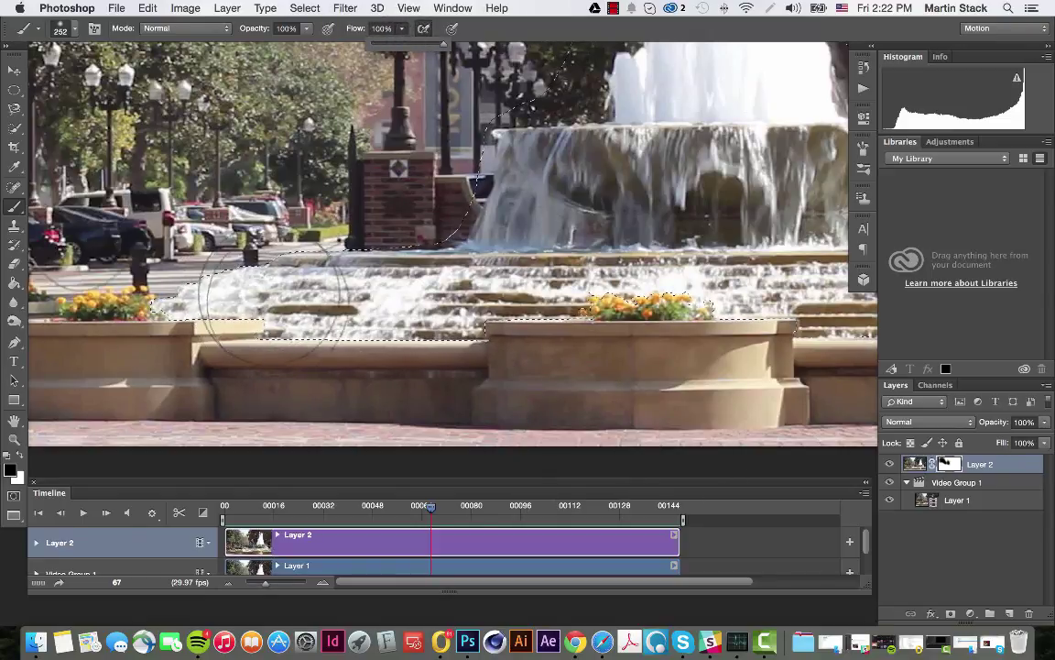
{"action": "left_click", "coordinate": [255, 303]}
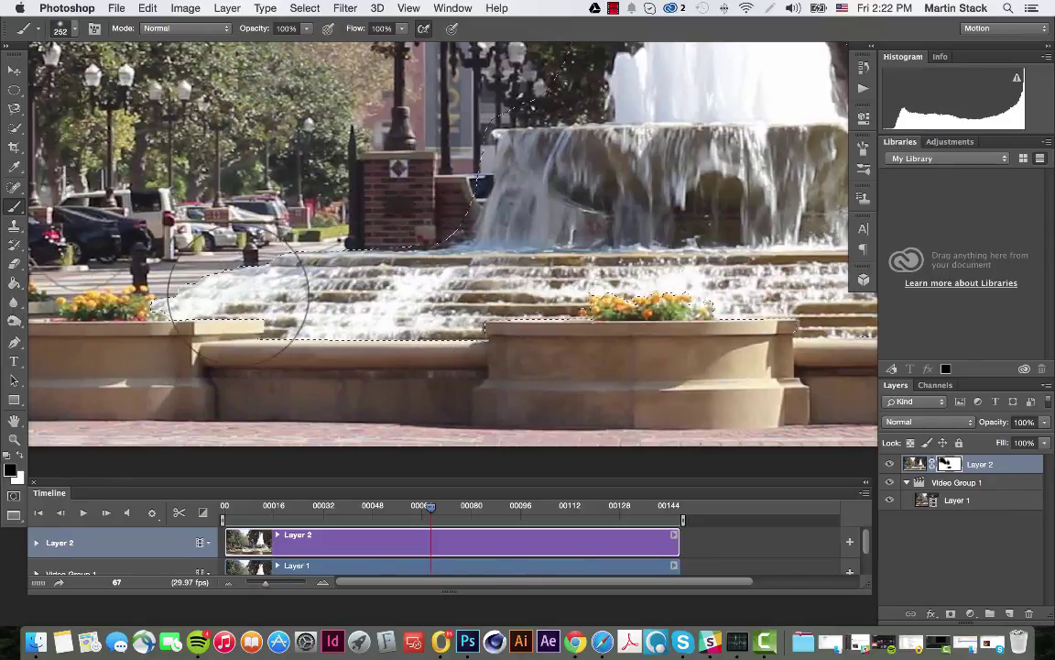
{"action": "mouse_move", "coordinate": [442, 283]}
{"action": "left_mouse_down"}
{"action": "mouse_move", "coordinate": [568, 261]}
{"action": "mouse_move", "coordinate": [517, 207]}
{"action": "mouse_move", "coordinate": [525, 197]}
{"action": "mouse_move", "coordinate": [522, 240]}
{"action": "mouse_move", "coordinate": [500, 284]}
{"action": "mouse_move", "coordinate": [546, 156]}
{"action": "mouse_move", "coordinate": [619, 128]}
{"action": "mouse_move", "coordinate": [637, 301]}
{"action": "mouse_move", "coordinate": [734, 303]}
{"action": "mouse_move", "coordinate": [721, 277]}
{"action": "mouse_move", "coordinate": [405, 271]}
{"action": "mouse_move", "coordinate": [722, 299]}
{"action": "mouse_move", "coordinate": [743, 291]}
{"action": "mouse_move", "coordinate": [492, 302]}
{"action": "mouse_move", "coordinate": [761, 272]}
{"action": "mouse_move", "coordinate": [689, 251]}
{"action": "left_mouse_up"}
Step: Paint black on Layer 2's mask over the upper basin and the whole water jet inside the selection
{"action": "scroll", "coordinate": [655, 261], "scroll_direction": "up", "scroll_amount": 3}
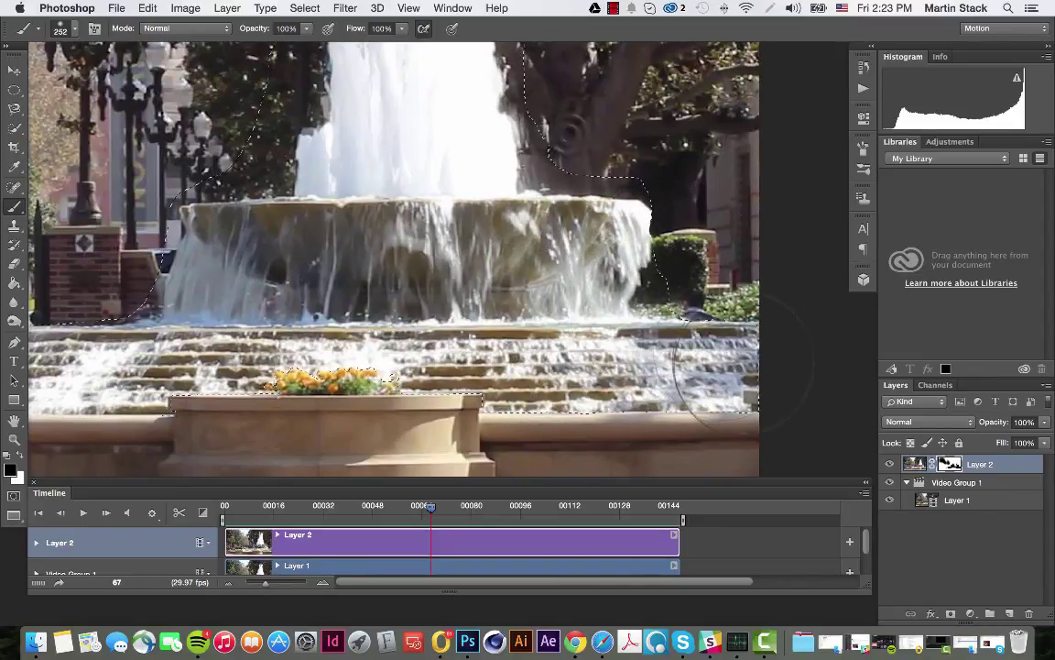
{"action": "left_click_drag", "start_coordinate": [568, 125], "coordinate": [577, 268]}
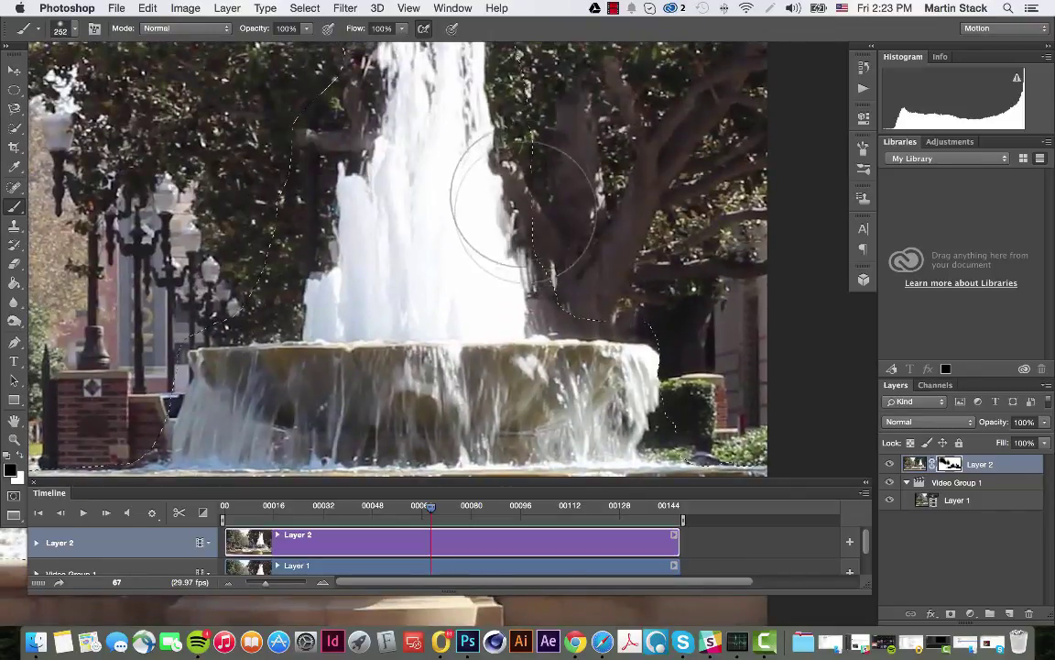
{"action": "left_click_drag", "start_coordinate": [504, 131], "coordinate": [494, 383]}
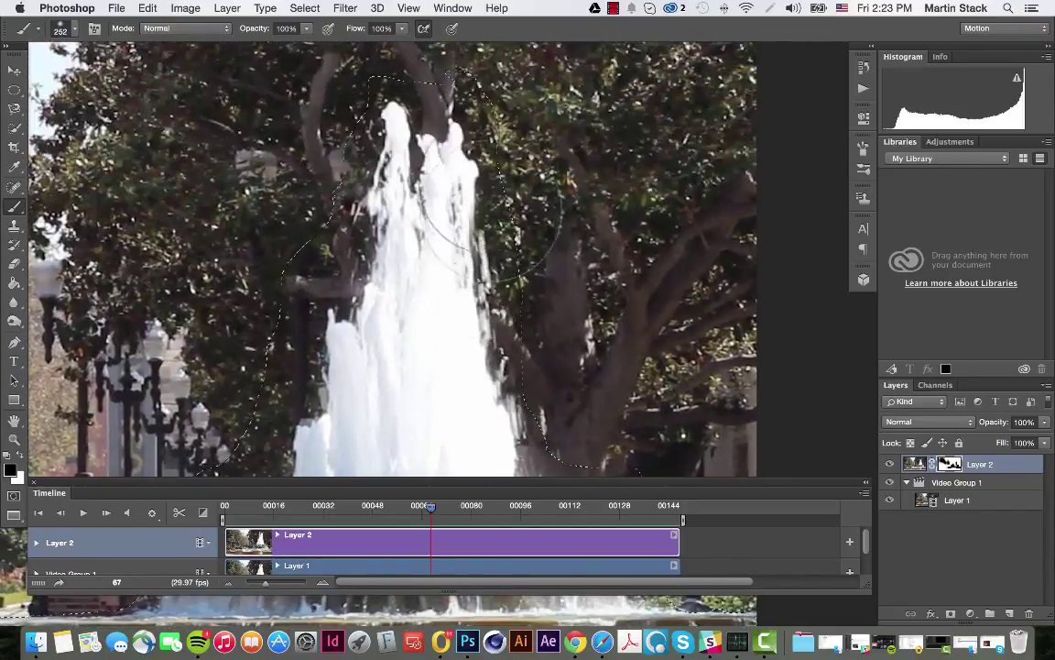
{"action": "mouse_move", "coordinate": [463, 119]}
{"action": "left_mouse_down"}
{"action": "mouse_move", "coordinate": [410, 112]}
{"action": "mouse_move", "coordinate": [385, 133]}
{"action": "left_mouse_up"}
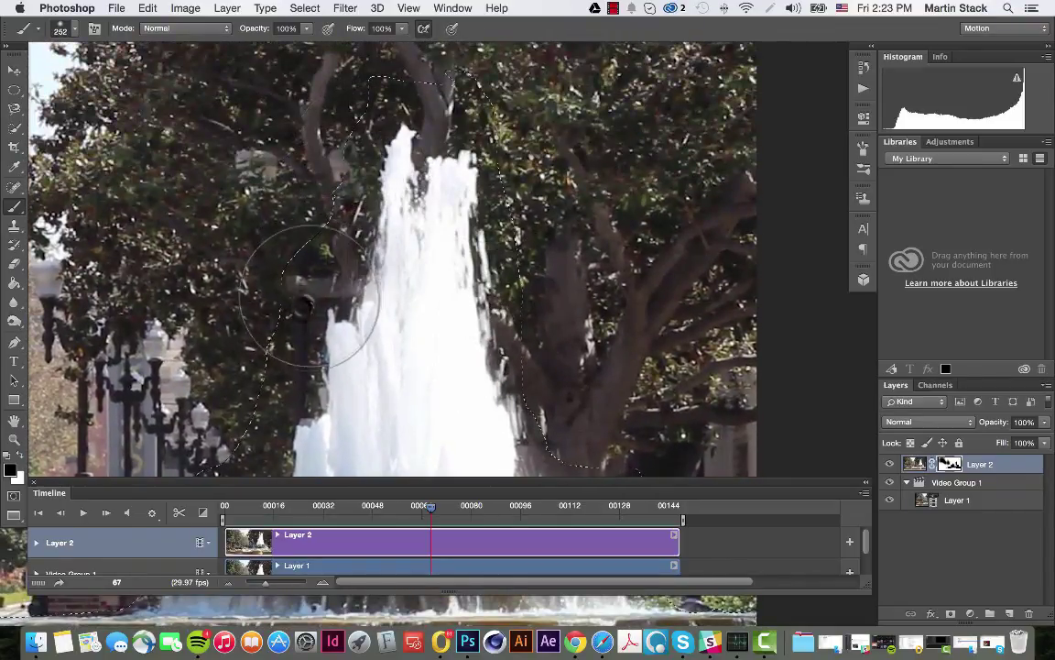
{"action": "key", "text": "super+d"}
{"action": "left_click_drag", "start_coordinate": [302, 295], "coordinate": [334, 157]}
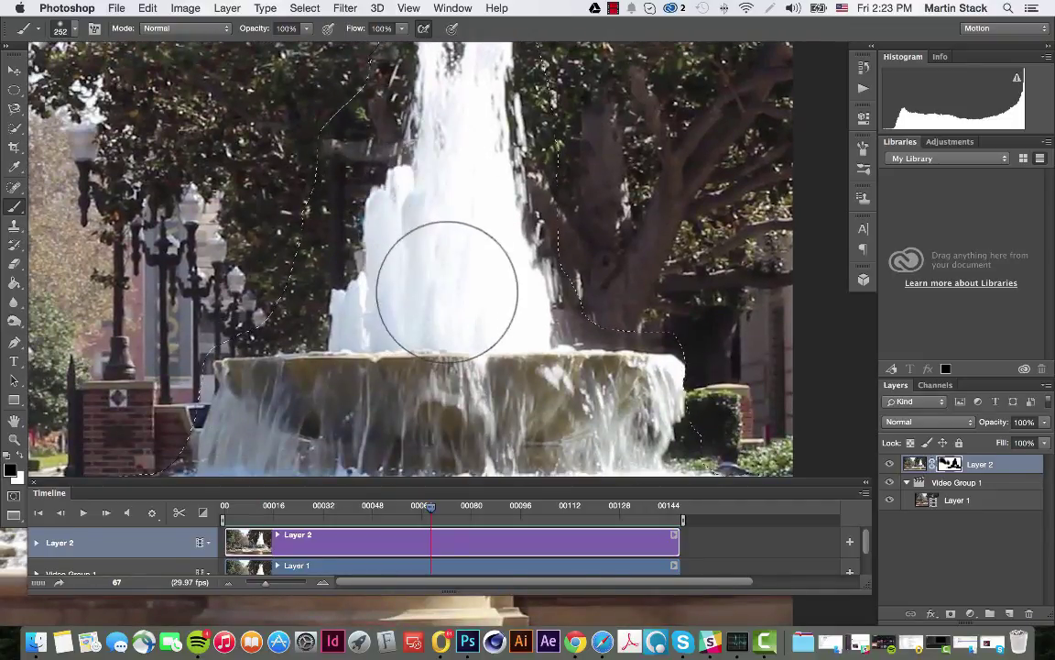
Step: Enlarge the brush to 900 px and inspect the masked fountain in the whole frame and close up
{"action": "scroll", "coordinate": [461, 294], "scroll_direction": "down", "scroll_amount": 5}
{"action": "scroll", "coordinate": [458, 295], "scroll_direction": "up", "scroll_amount": 3}
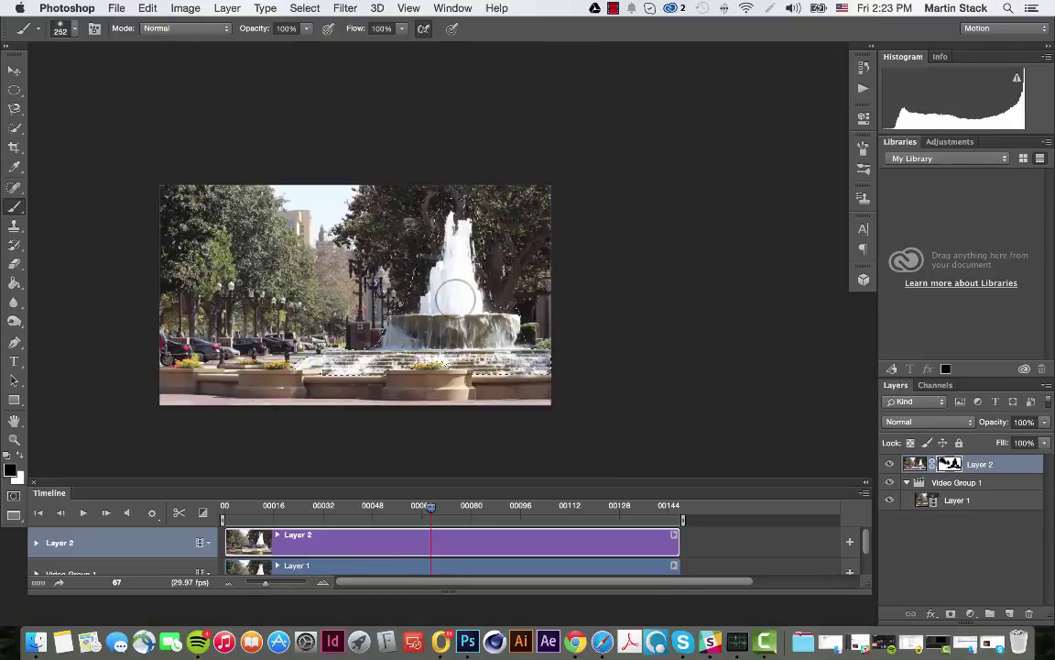
{"action": "key", "text": "bracketright"}
{"action": "key", "text": "bracketright"}
{"action": "key", "text": "bracketright"}
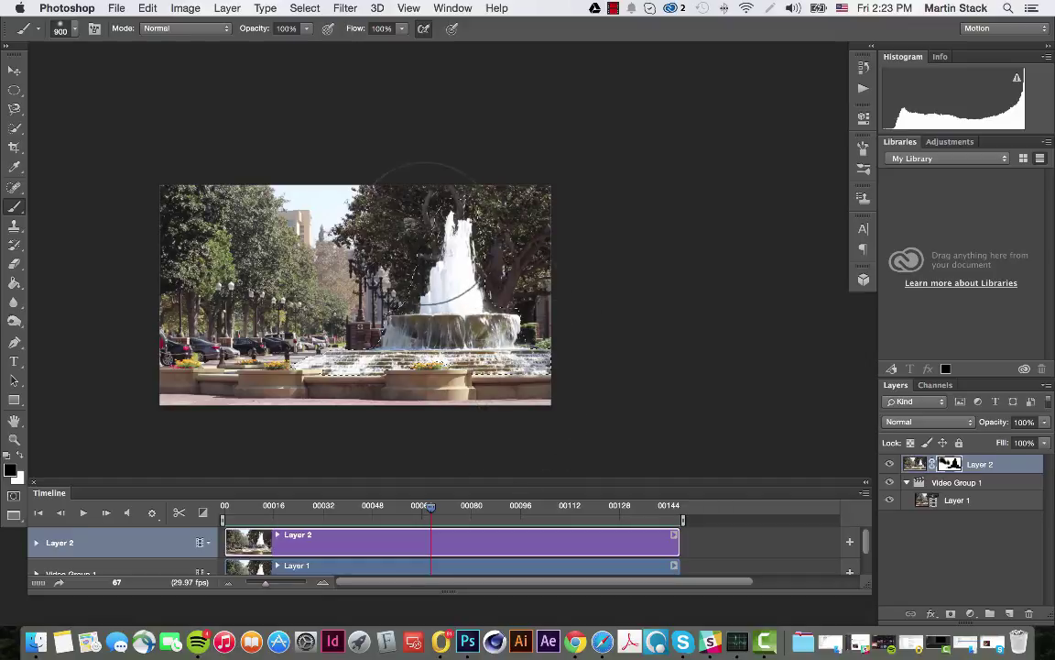
{"action": "scroll", "coordinate": [512, 341], "scroll_direction": "down", "scroll_amount": 2}
{"action": "scroll", "coordinate": [512, 339], "scroll_direction": "up", "scroll_amount": 4}
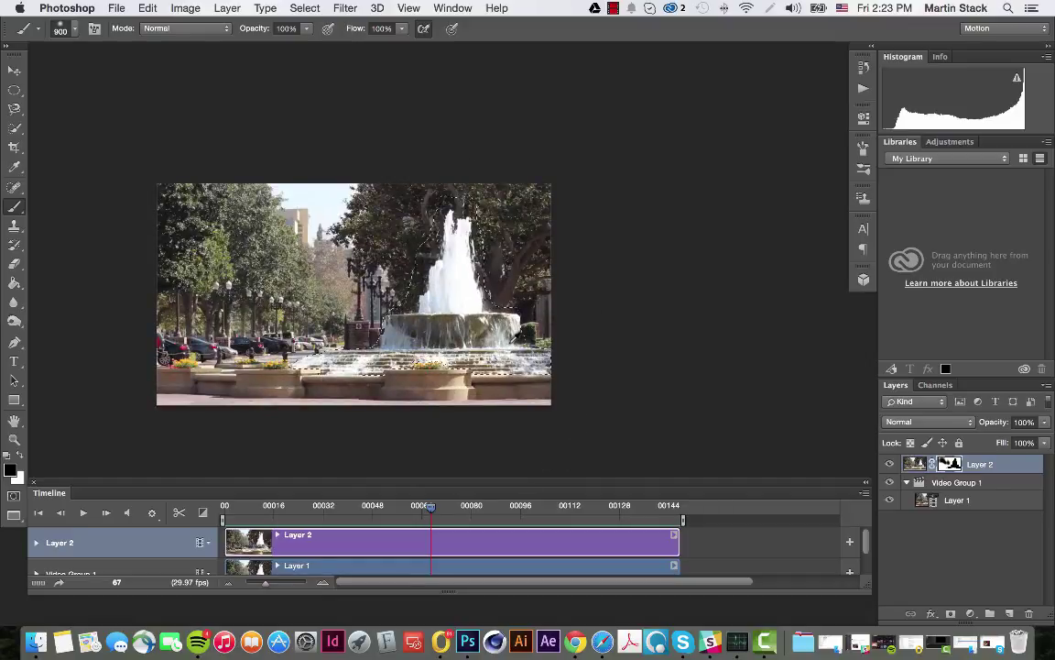
{"action": "scroll", "coordinate": [513, 340], "scroll_direction": "up", "scroll_amount": 4}
{"action": "scroll", "coordinate": [514, 337], "scroll_direction": "down", "scroll_amount": 4}
{"action": "scroll", "coordinate": [514, 339], "scroll_direction": "up", "scroll_amount": 1}
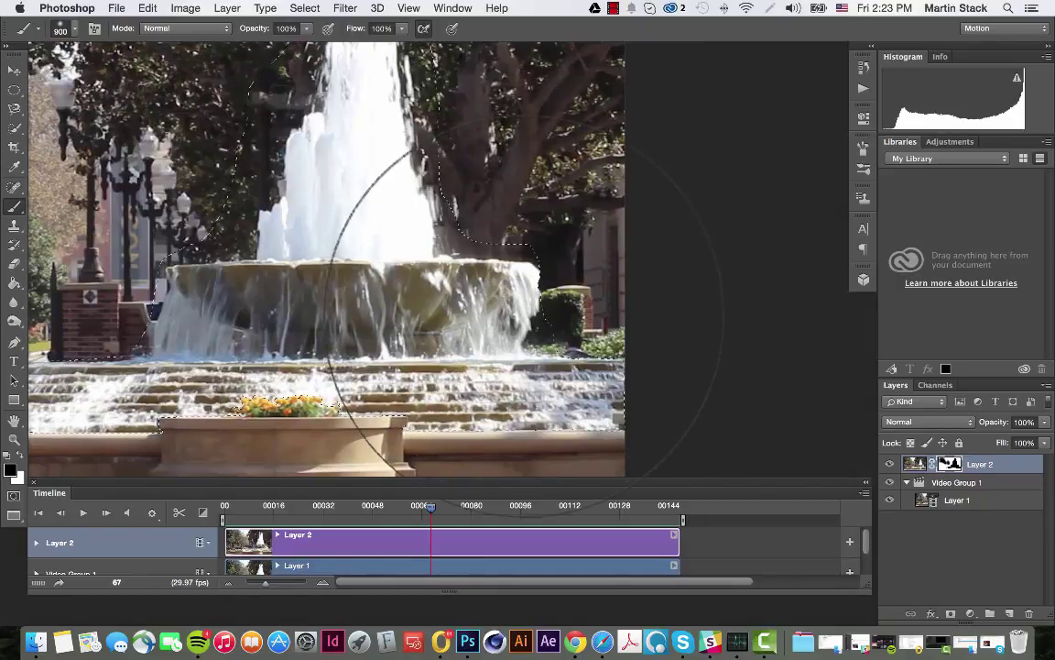
Step: Reduce the brush size to 90 px and switch to the standard Lasso tool
{"action": "key", "text": "bracketleft"}
{"action": "key", "text": "bracketleft"}
{"action": "key", "text": "bracketleft"}
{"action": "key", "text": "bracketleft"}
{"action": "key", "text": "bracketleft"}
{"action": "key", "text": "bracketleft"}
{"action": "key", "text": "bracketleft"}
{"action": "key", "text": "bracketleft"}
{"action": "key", "text": "bracketleft"}
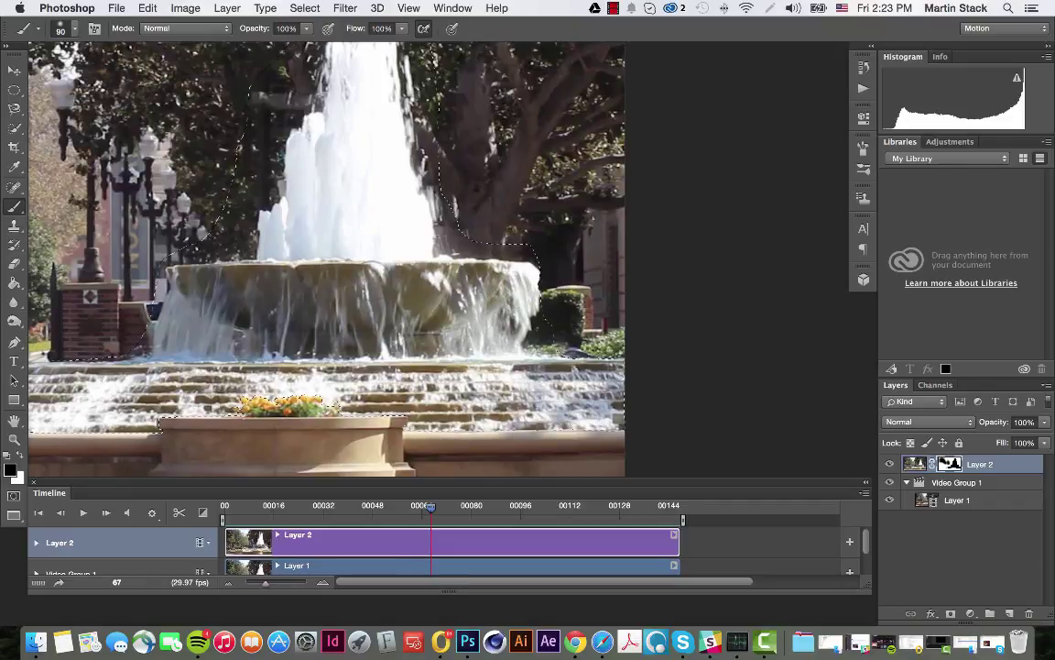
{"action": "key", "text": "l"}
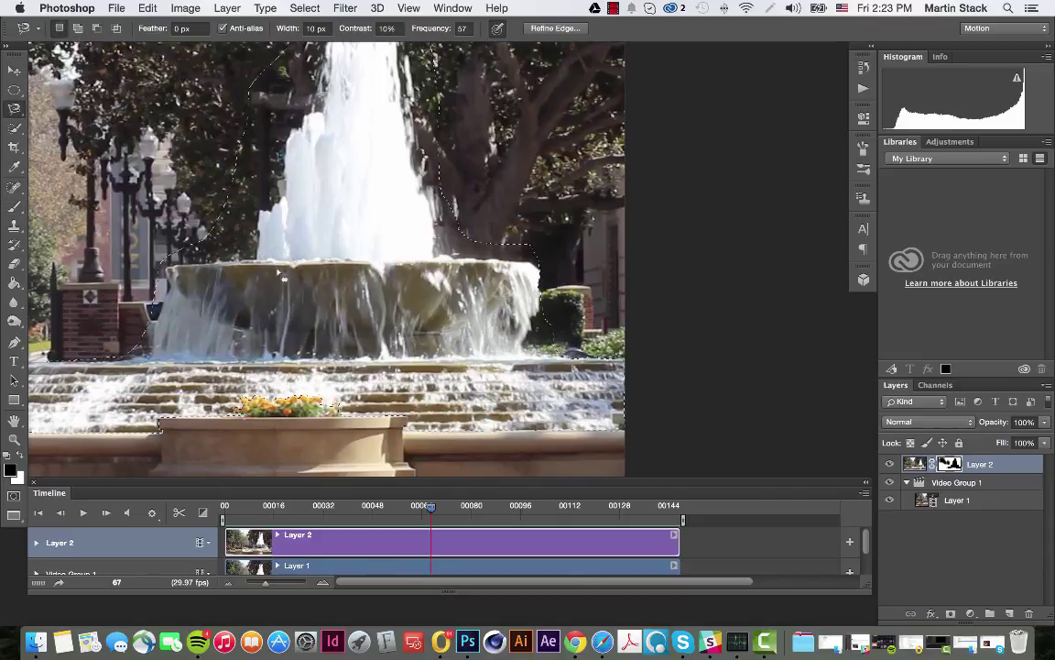
{"action": "key", "text": "shift+l"}
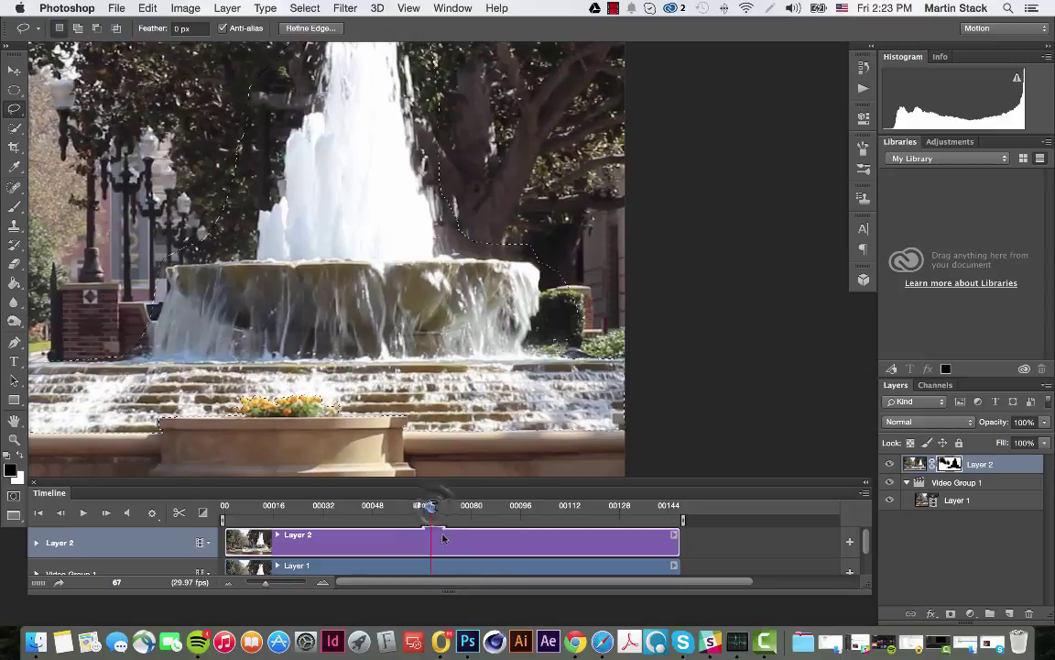
Step: Scrub the timeline forward to frame 128 and back to frame 59, examining the moving fountain against the still surroundings
{"action": "left_click_drag", "start_coordinate": [391, 506], "coordinate": [527, 519]}
{"action": "scroll", "coordinate": [222, 168], "scroll_direction": "up", "scroll_amount": 3}
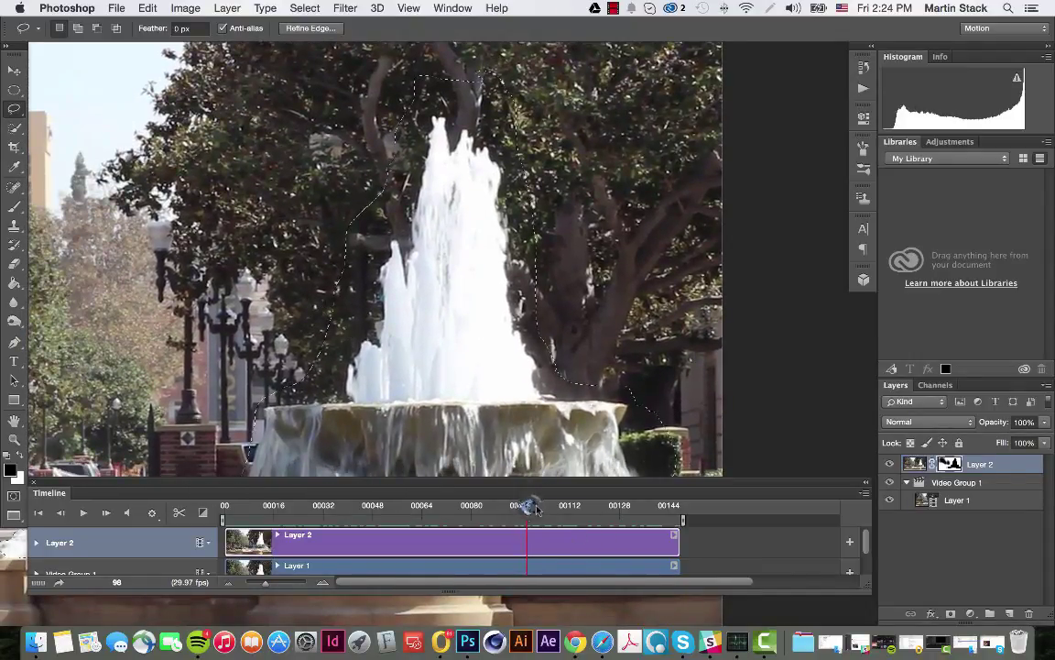
{"action": "left_click_drag", "start_coordinate": [527, 506], "coordinate": [620, 506]}
{"action": "left_click_drag", "start_coordinate": [136, 304], "coordinate": [593, 139]}
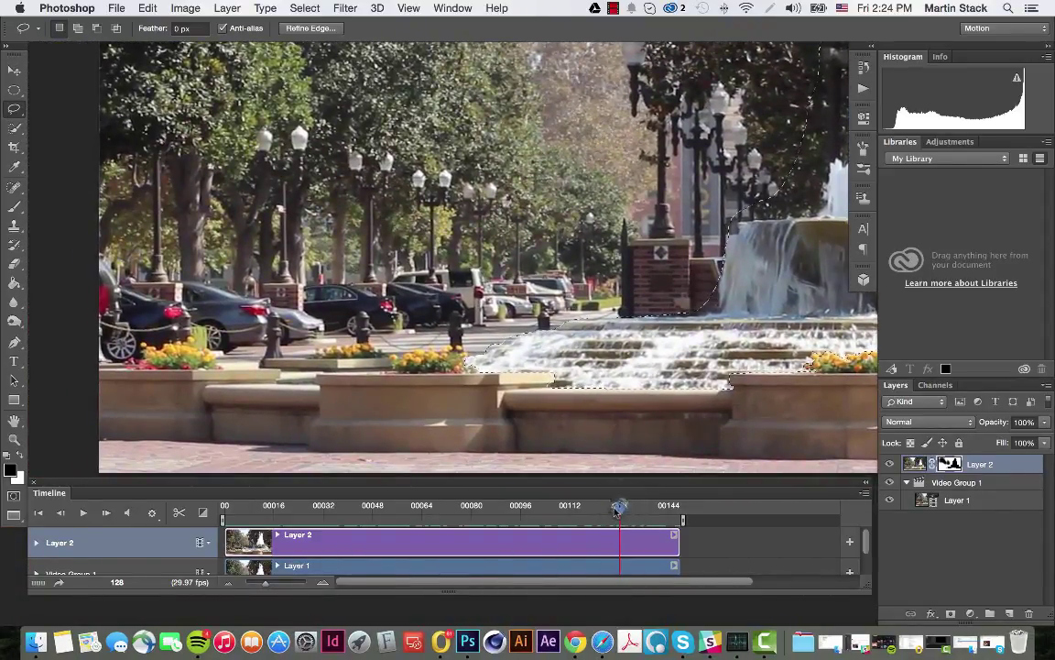
{"action": "left_click", "coordinate": [573, 505]}
{"action": "left_click_drag", "start_coordinate": [551, 509], "coordinate": [406, 515]}
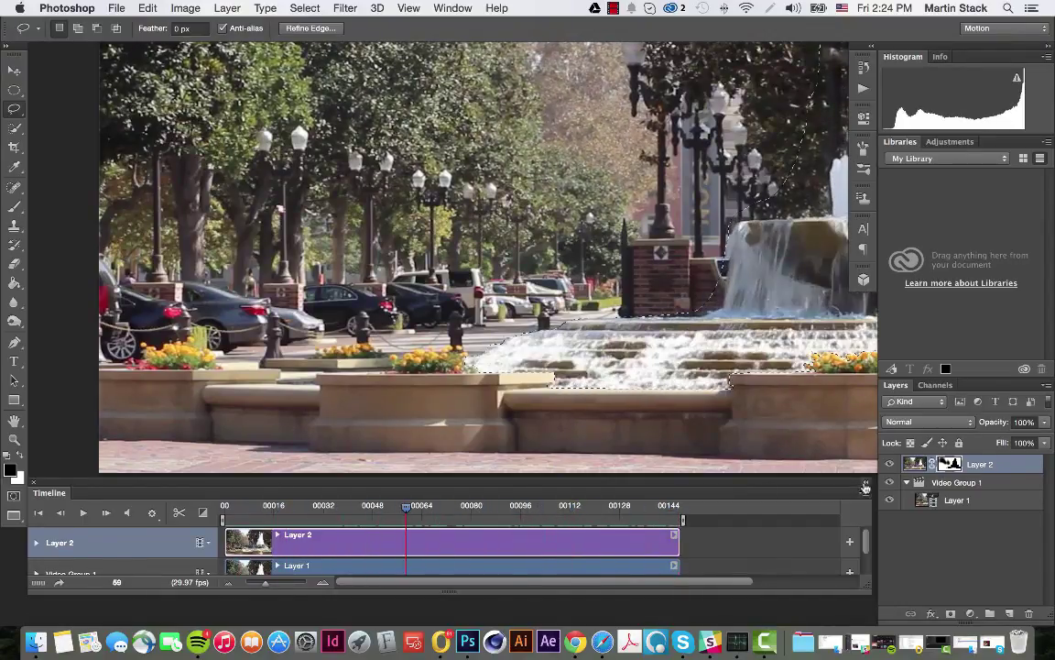
Step: Hide Layer 2 and scrub through the unmasked video to examine its background motion, returning to frame 0
{"action": "left_click", "coordinate": [889, 464]}
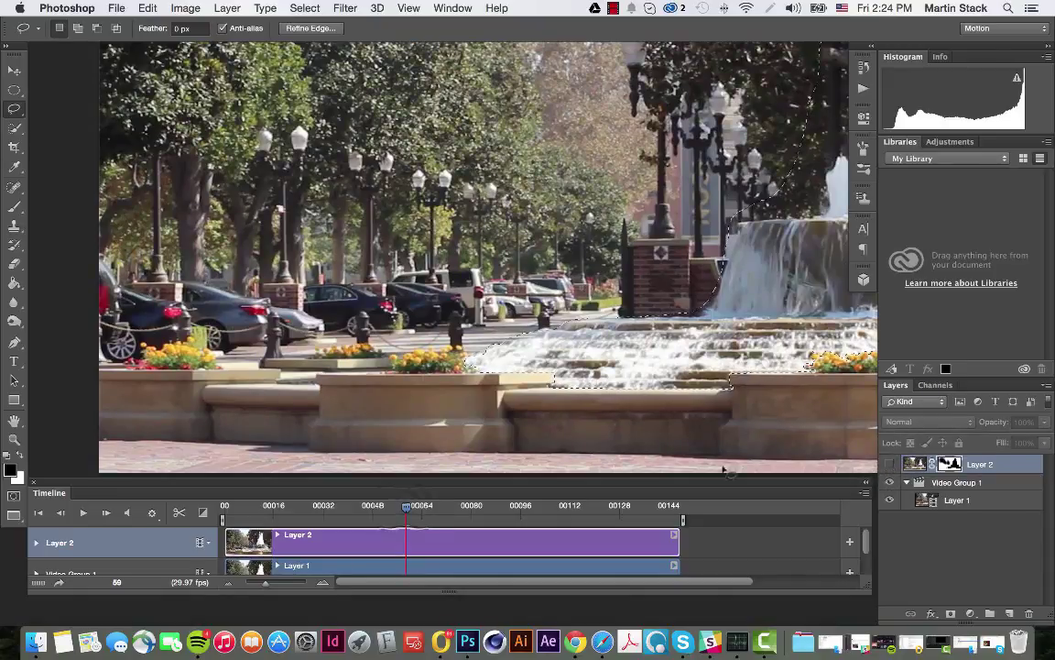
{"action": "left_click", "coordinate": [267, 510]}
{"action": "left_click_drag", "start_coordinate": [250, 511], "coordinate": [572, 503]}
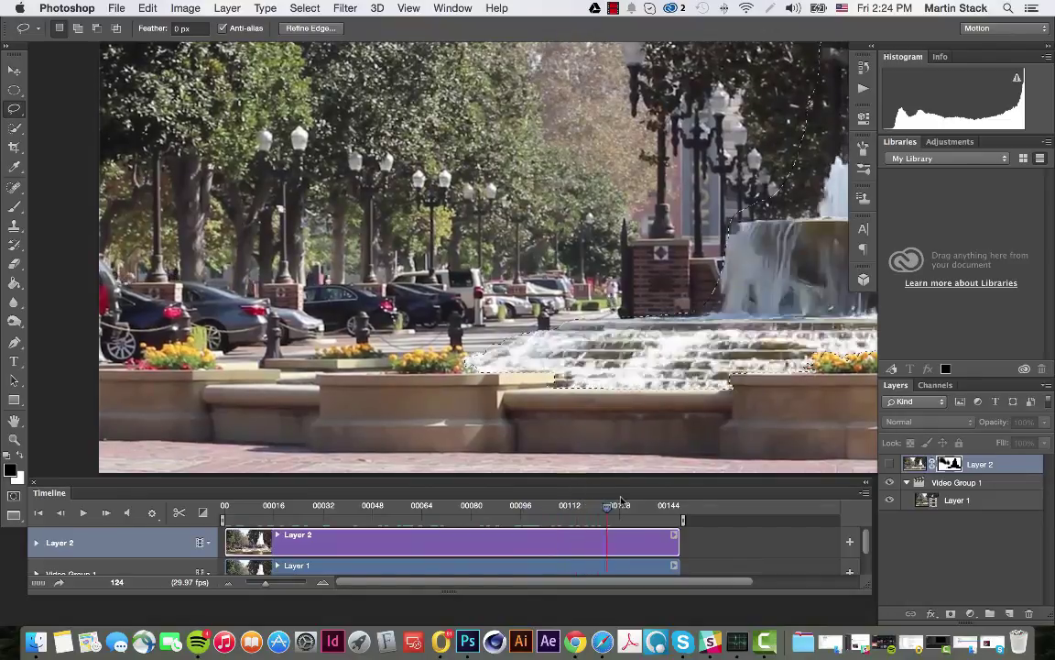
{"action": "left_click", "coordinate": [236, 506]}
{"action": "left_click_drag", "start_coordinate": [206, 500], "coordinate": [224, 513]}
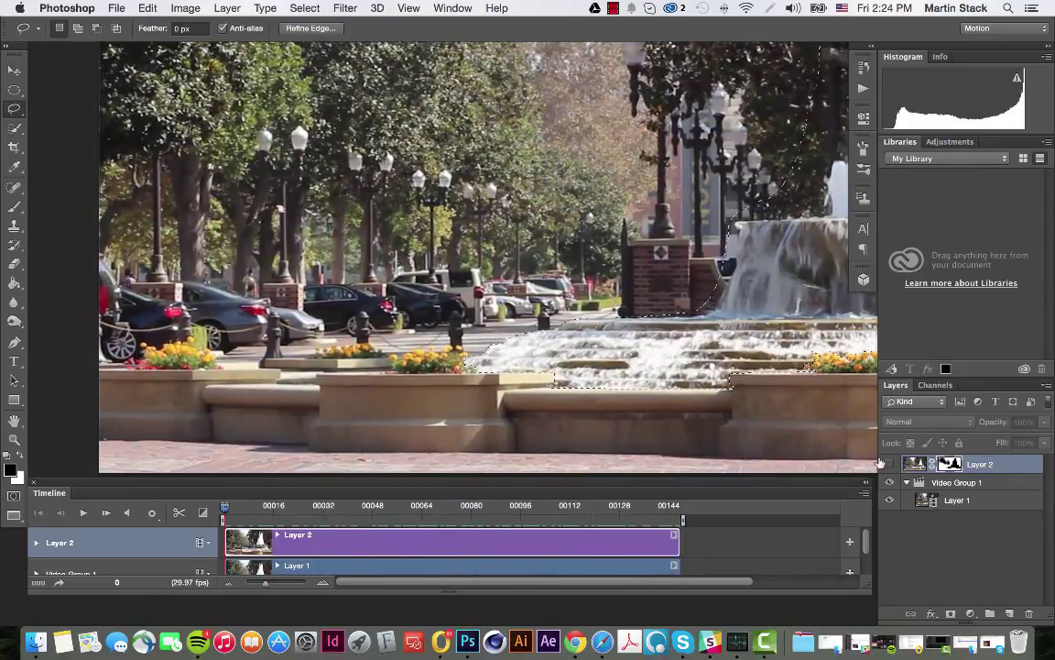
Step: Show Layer 2 again and scrub the timeline to frame 113 to check the masked result around the fountain
{"action": "left_click", "coordinate": [891, 465]}
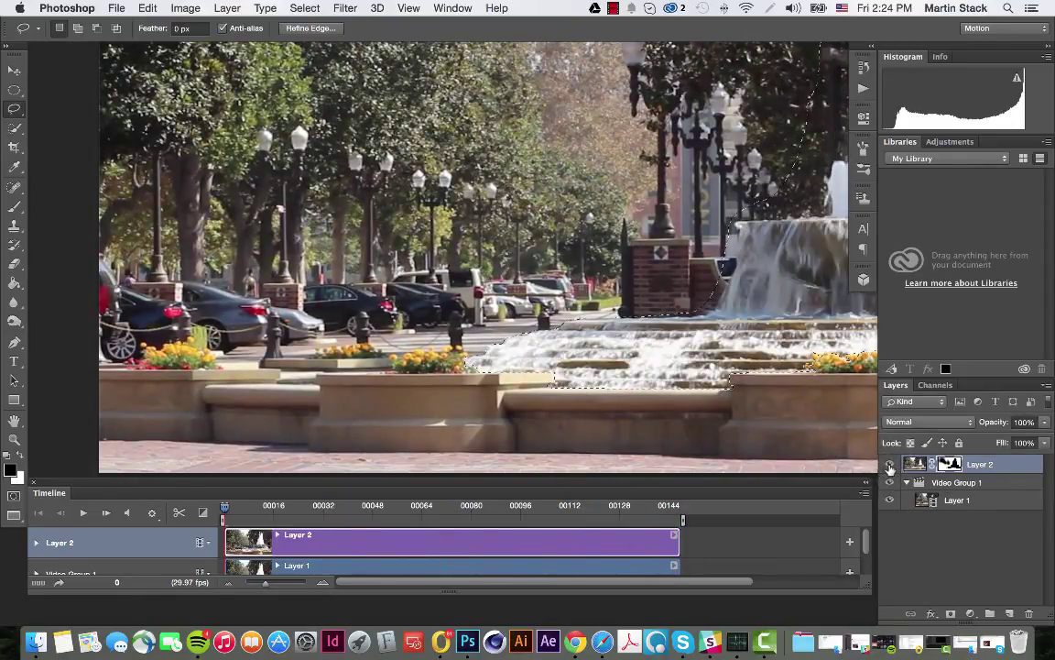
{"action": "left_click_drag", "start_coordinate": [224, 506], "coordinate": [573, 407]}
{"action": "scroll", "coordinate": [573, 412], "scroll_direction": "right", "scroll_amount": 5}
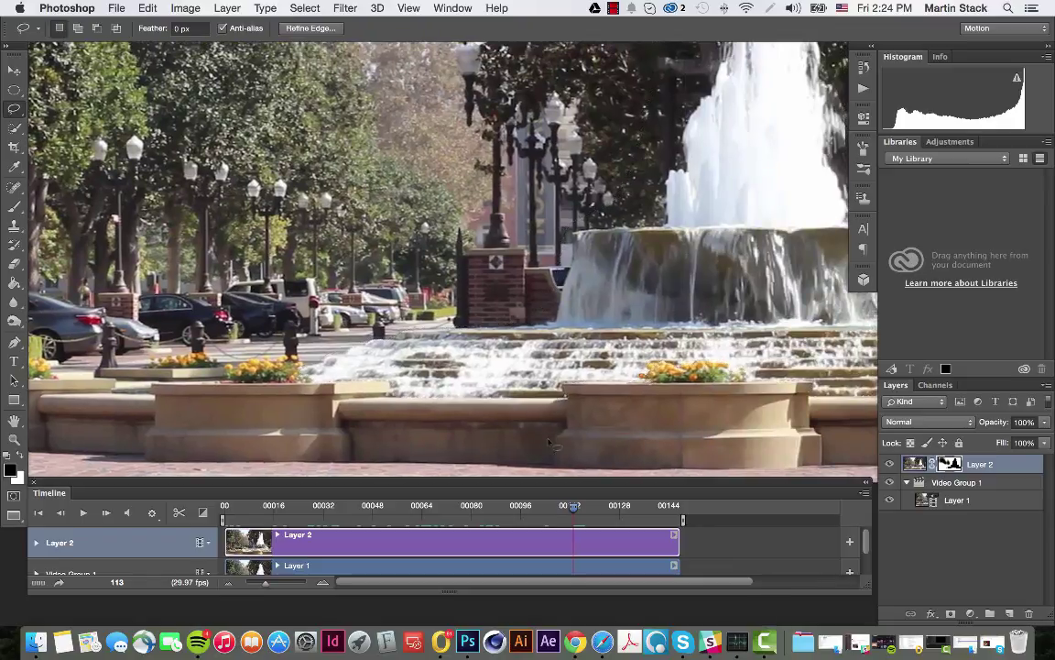
Step: Save the fountain selection as a new channel named fountain_selection and deselect it
{"action": "left_click", "coordinate": [306, 8]}
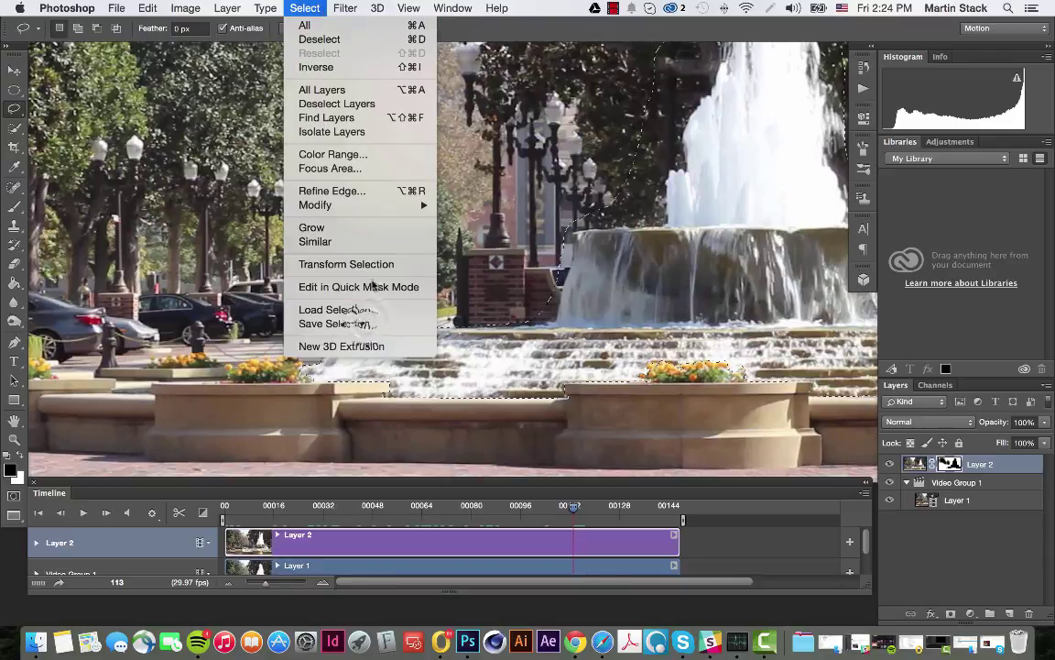
{"action": "left_click", "coordinate": [337, 323]}
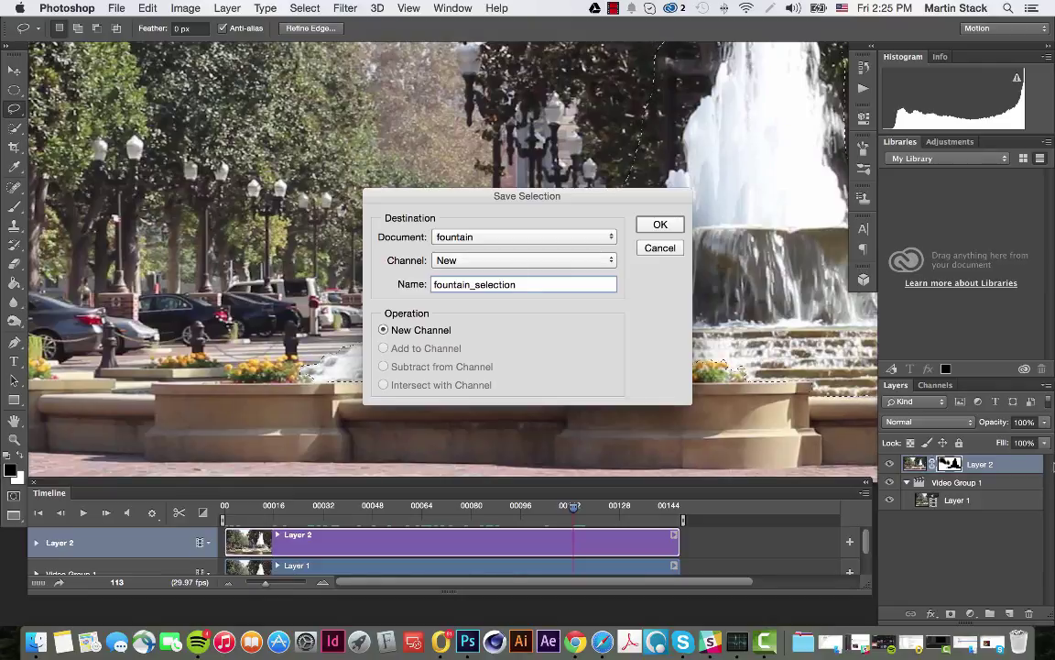
{"action": "left_click", "coordinate": [662, 224]}
{"action": "scroll", "coordinate": [513, 343], "scroll_direction": "right", "scroll_amount": 5}
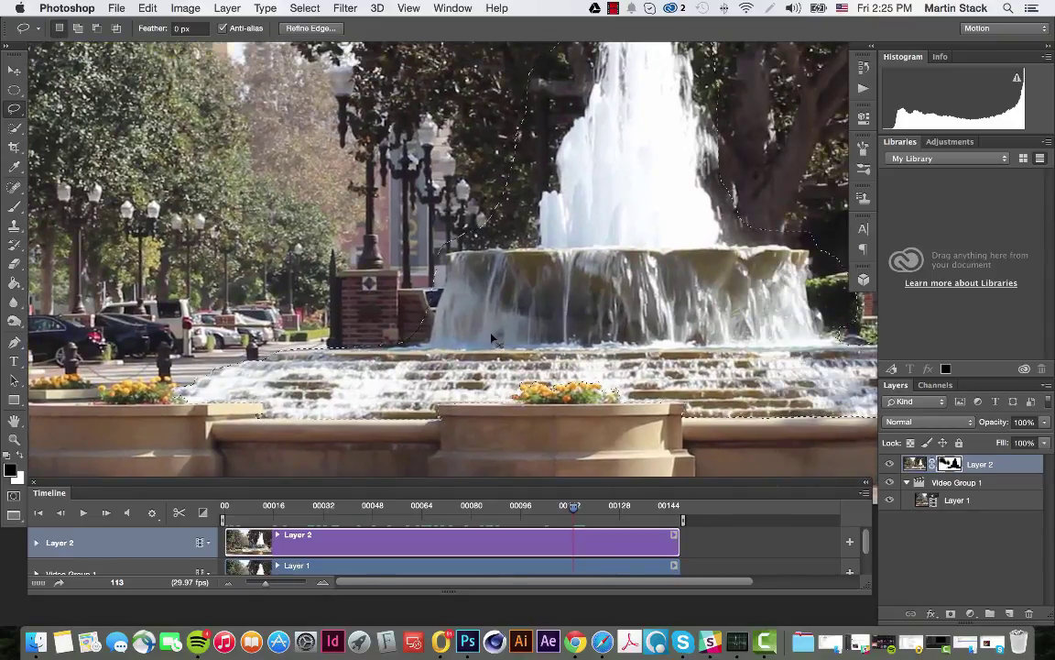
{"action": "key", "text": "super+d"}
{"action": "scroll", "coordinate": [407, 257], "scroll_direction": "up", "scroll_amount": 3}
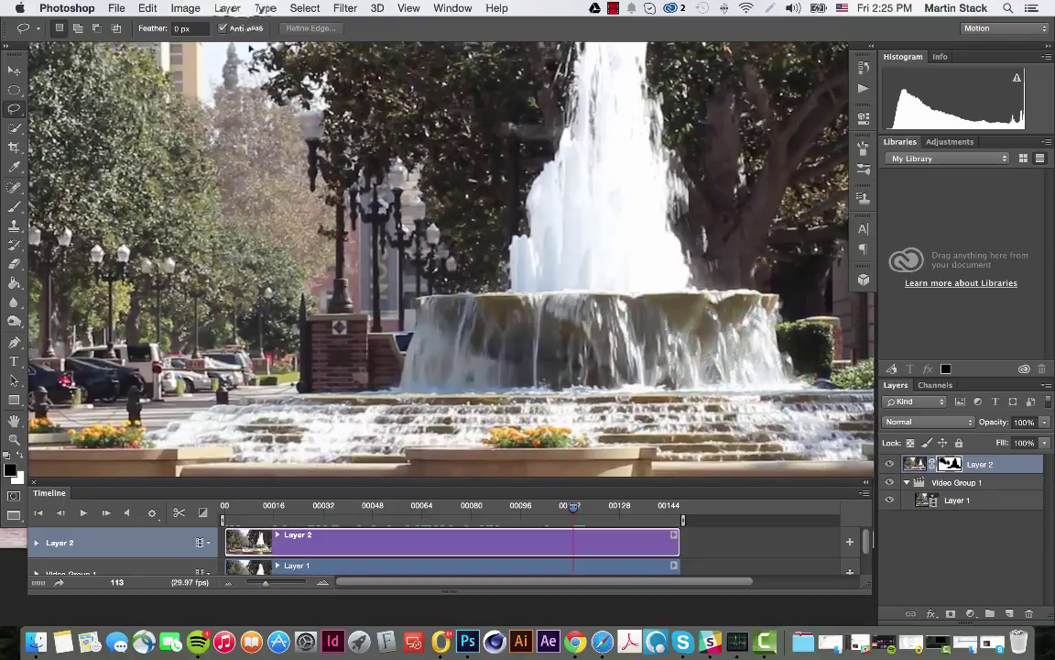
Step: Load the saved fountain_selection channel as a new selection and clear that selection again
{"action": "left_click", "coordinate": [229, 8]}
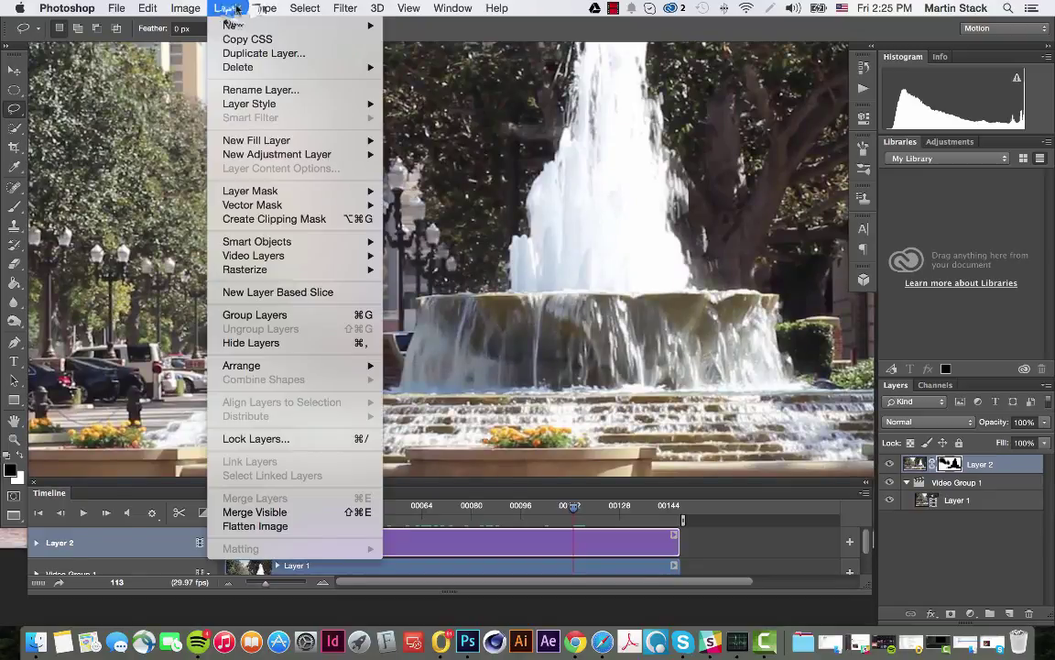
{"action": "mouse_move", "coordinate": [186, 8]}
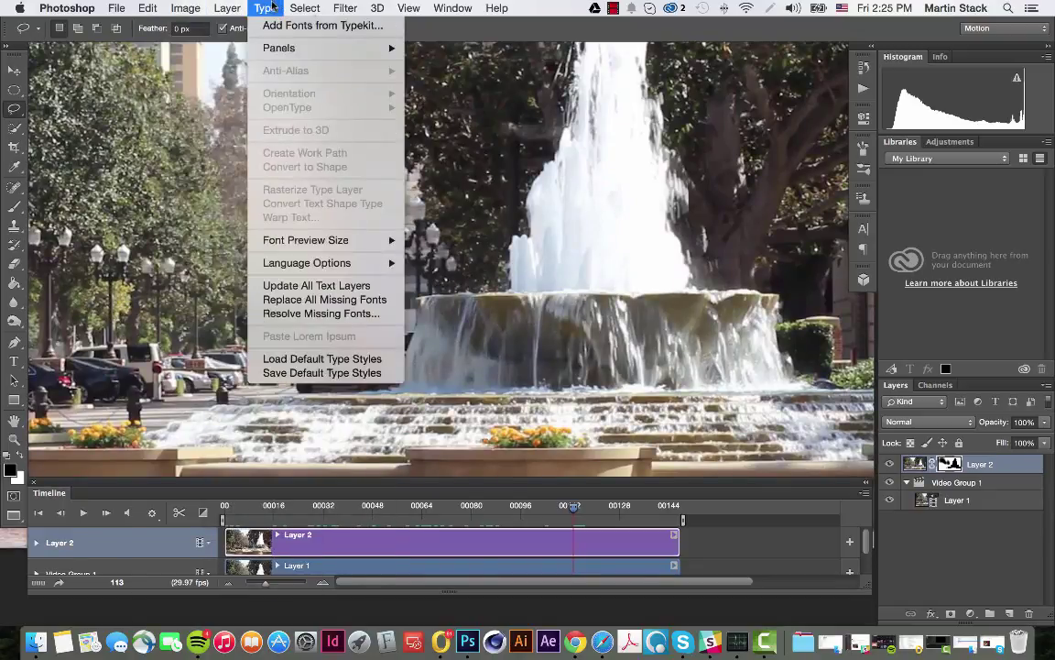
{"action": "mouse_move", "coordinate": [305, 8]}
{"action": "left_click", "coordinate": [364, 309]}
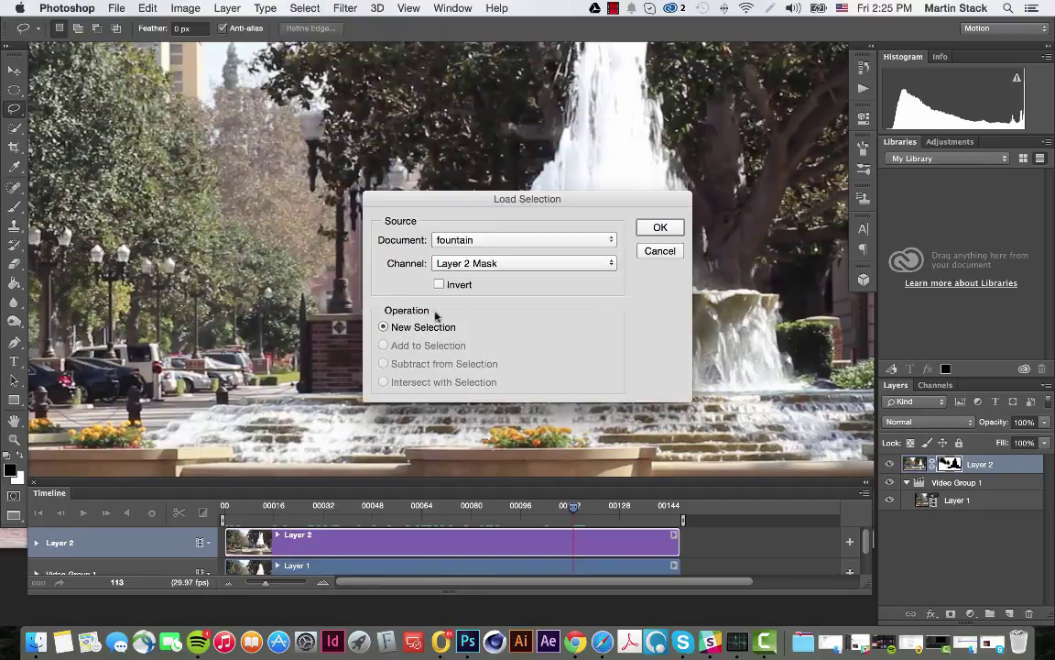
{"action": "left_click", "coordinate": [495, 263]}
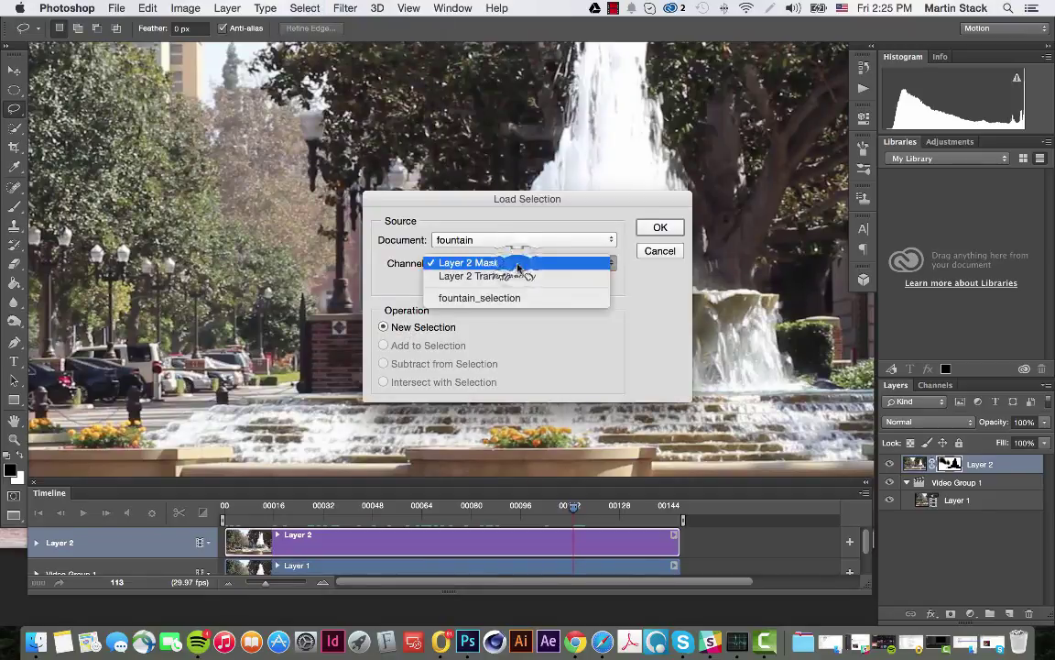
{"action": "left_click", "coordinate": [490, 298]}
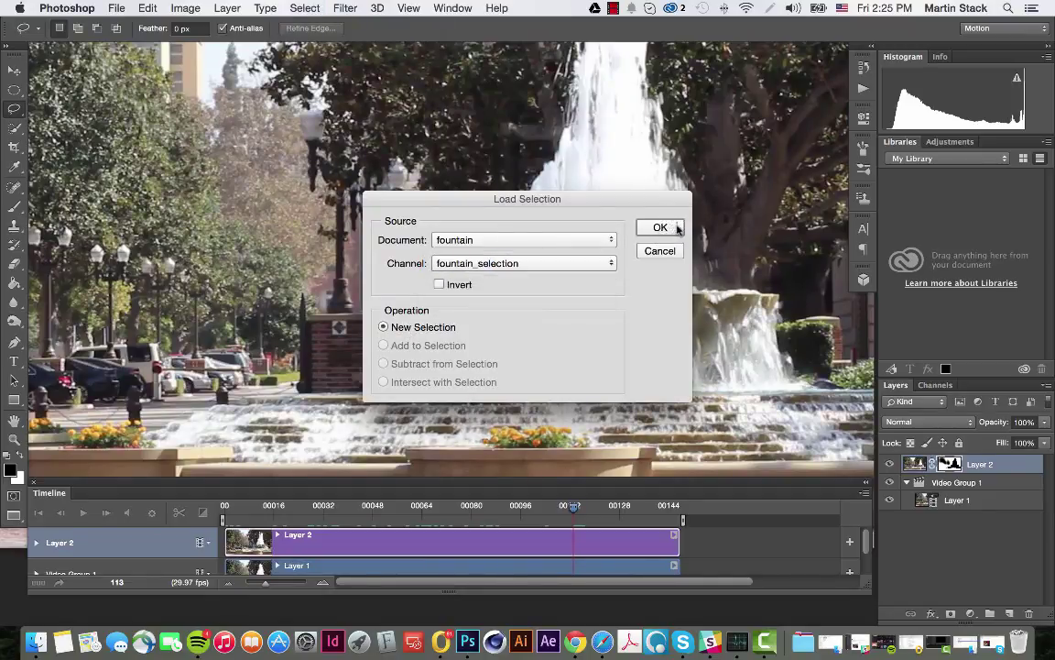
{"action": "left_click", "coordinate": [662, 228]}
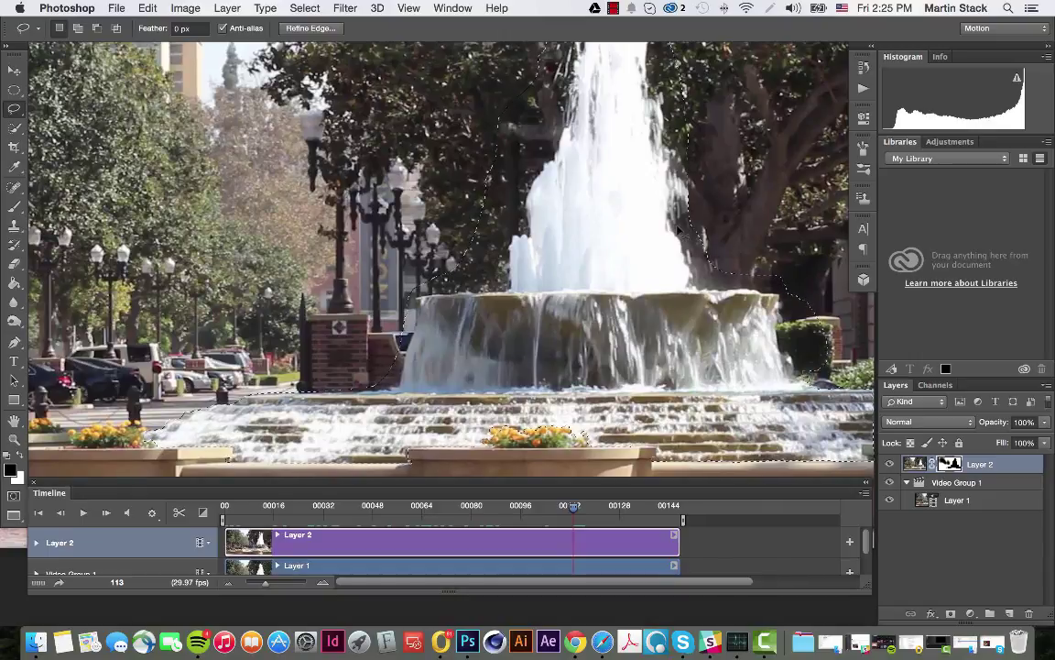
{"action": "key", "text": "super+d"}
Step: View the whole frame and play the masked video from the start of the timeline, stopping at frame 36
{"action": "left_click_drag", "start_coordinate": [473, 329], "coordinate": [463, 228]}
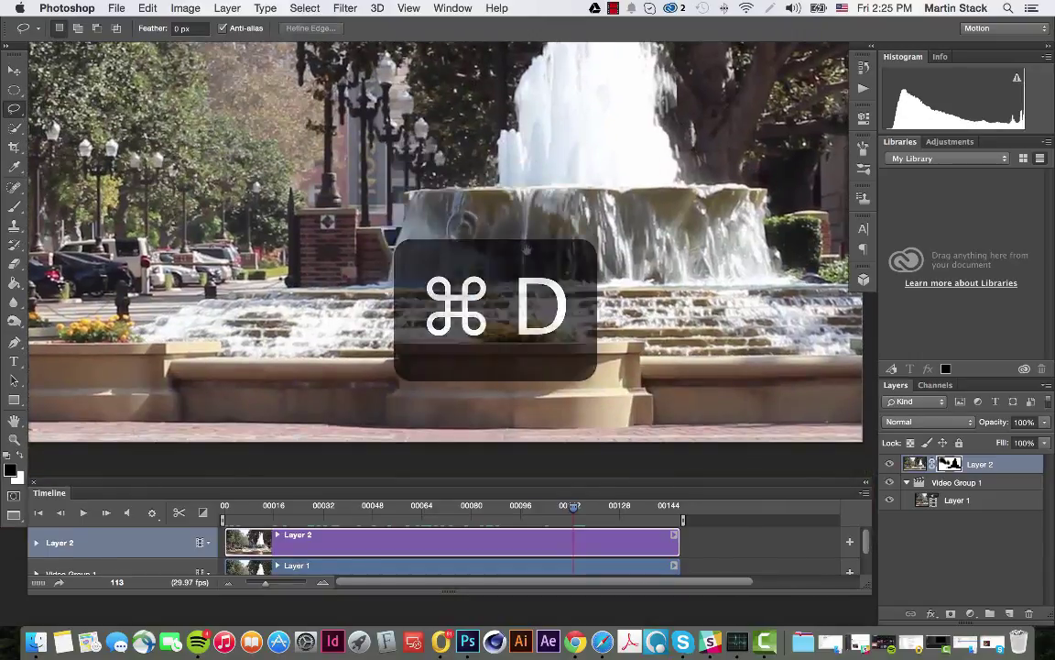
{"action": "scroll", "coordinate": [463, 228], "scroll_direction": "up", "scroll_amount": 2}
{"action": "key", "text": "super+minus"}
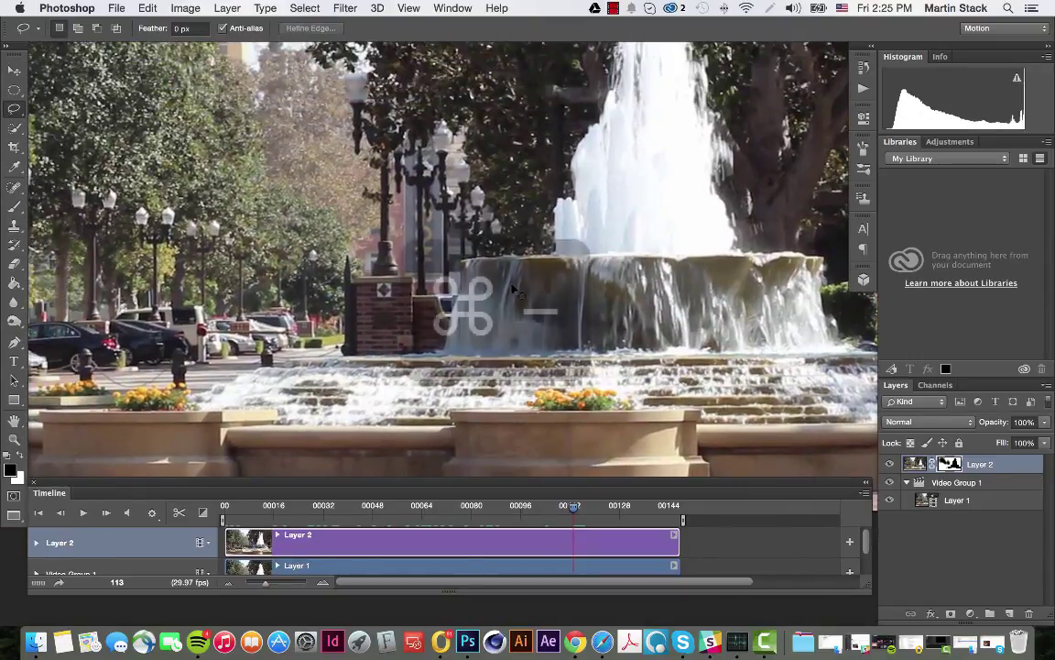
{"action": "key", "text": "super+minus"}
{"action": "key", "text": "super+equal"}
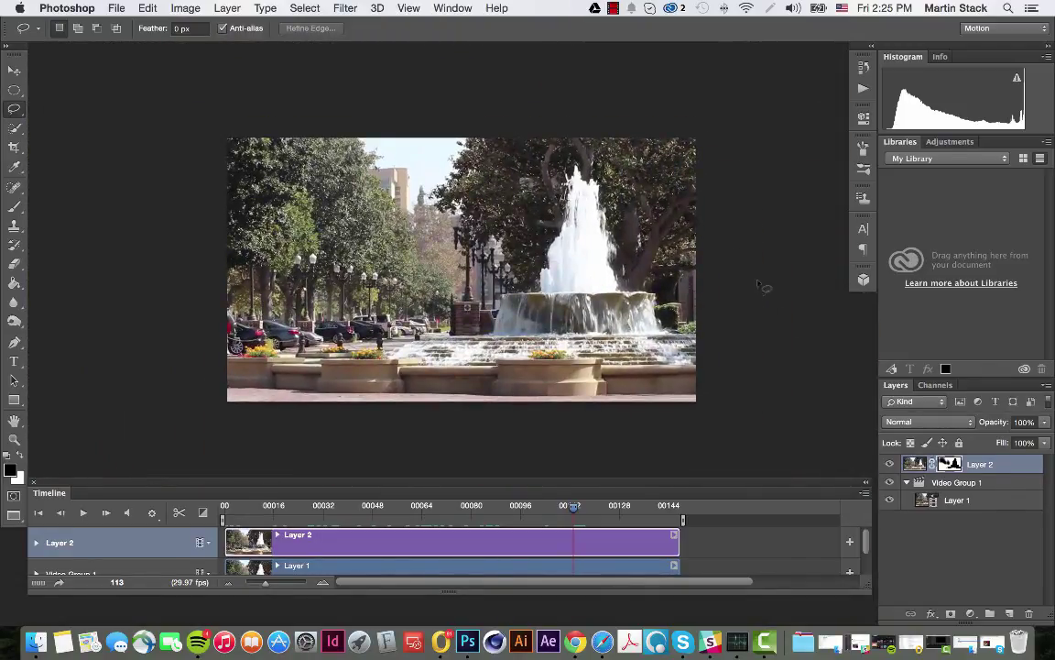
{"action": "left_click", "coordinate": [227, 506]}
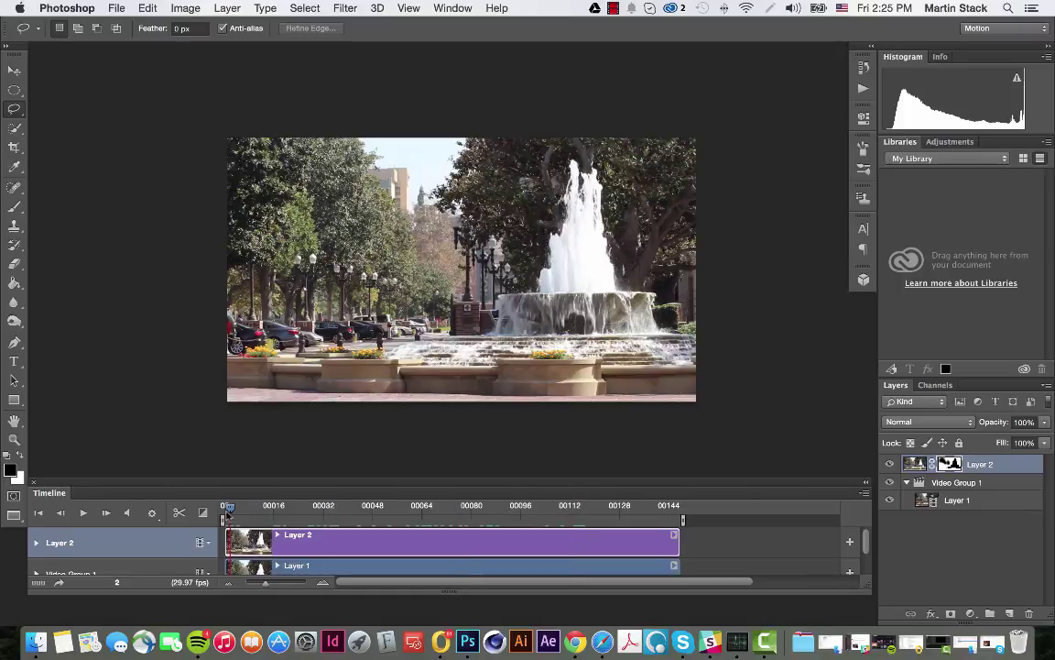
{"action": "key", "text": "space"}
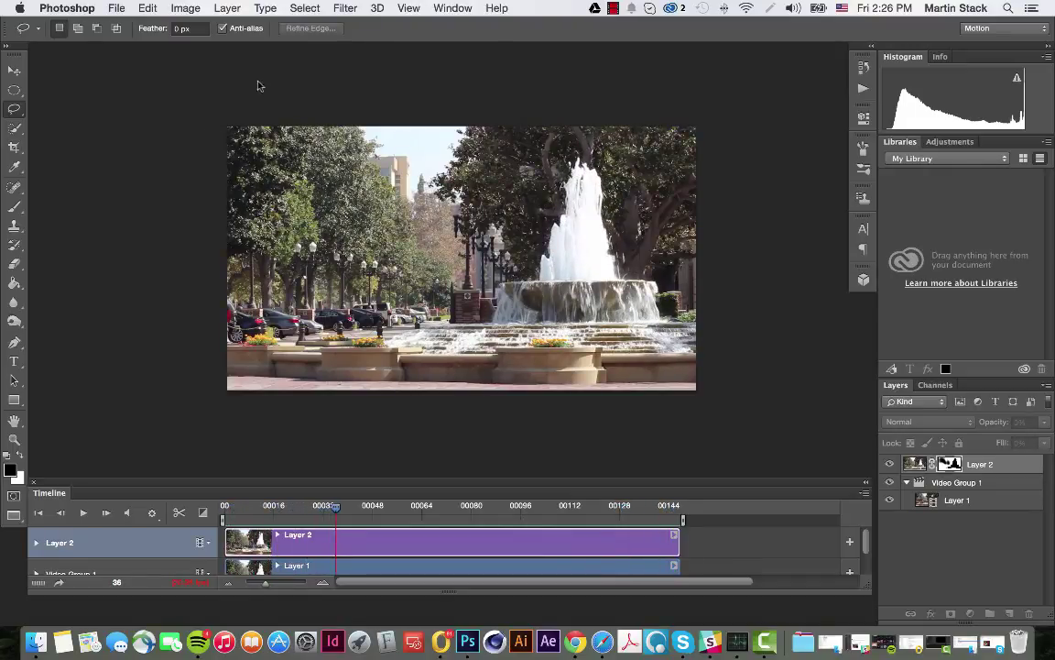
{"action": "key", "text": "space"}
Step: Activate the Brush tool with 53% flow and make white the foreground color
{"action": "key", "text": "b"}
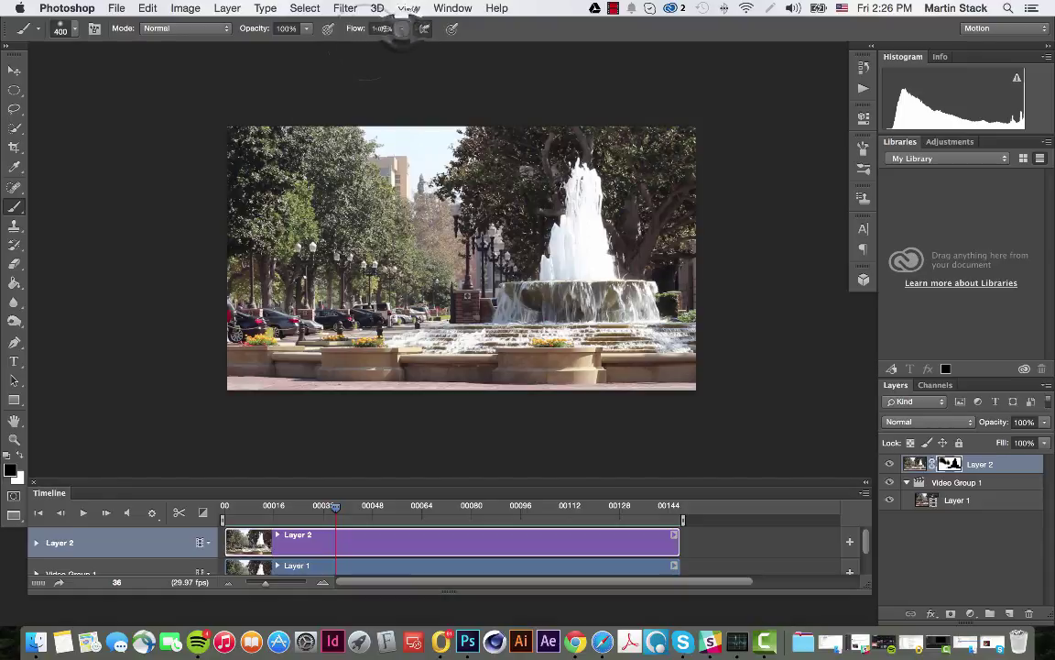
{"action": "left_click", "coordinate": [401, 29]}
{"action": "left_click_drag", "start_coordinate": [402, 43], "coordinate": [367, 49]}
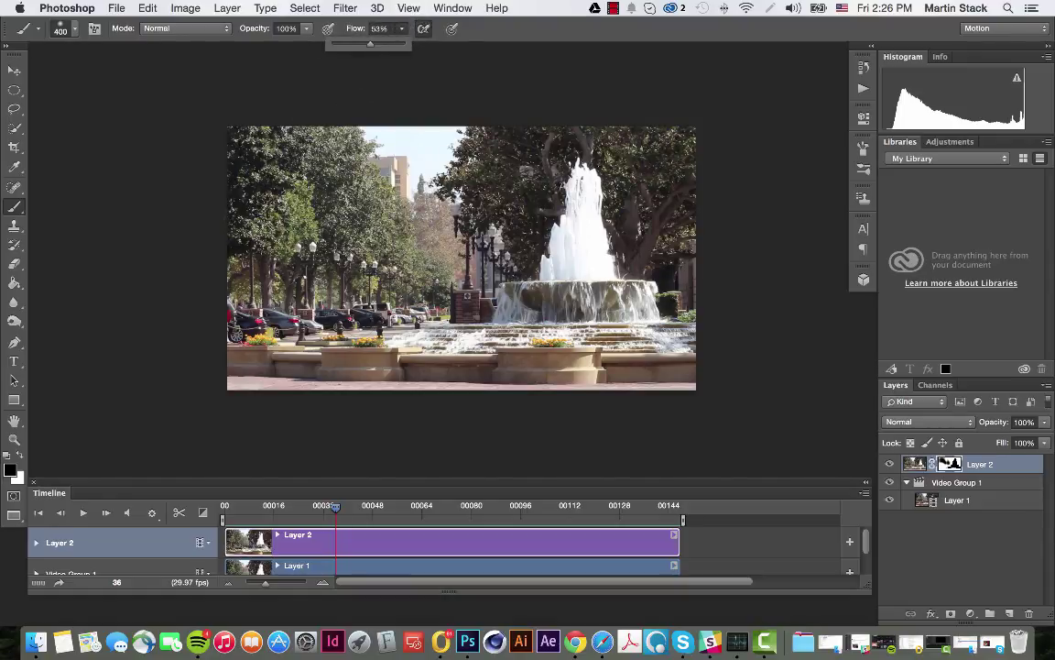
{"action": "left_click", "coordinate": [19, 466]}
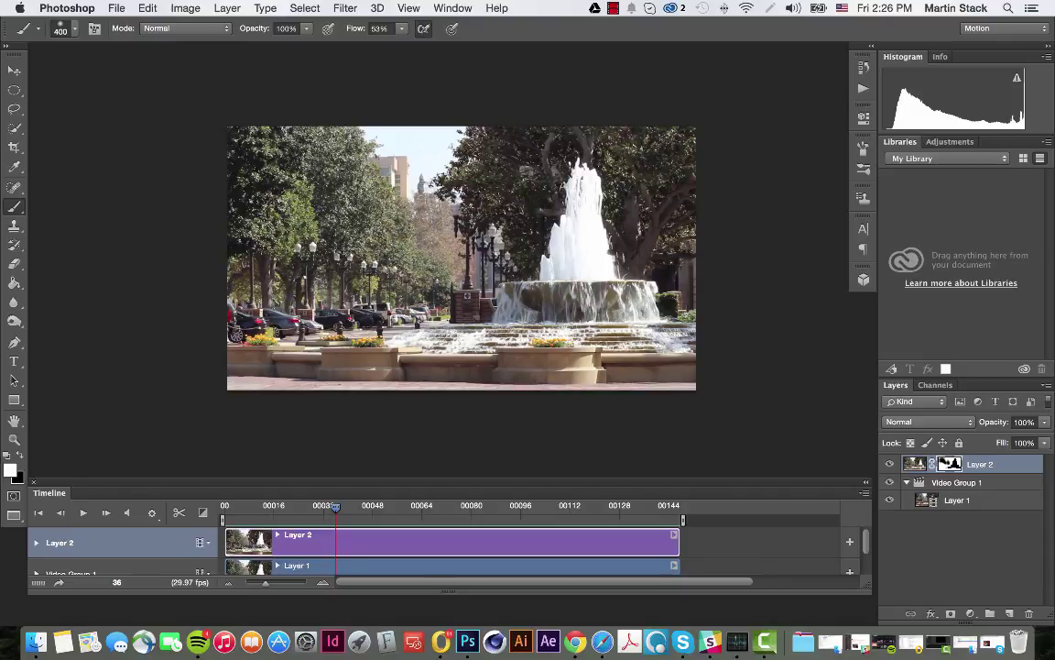
Step: Preview the masked video up to frame 28 and swap the foreground color to black
{"action": "key", "text": "space"}
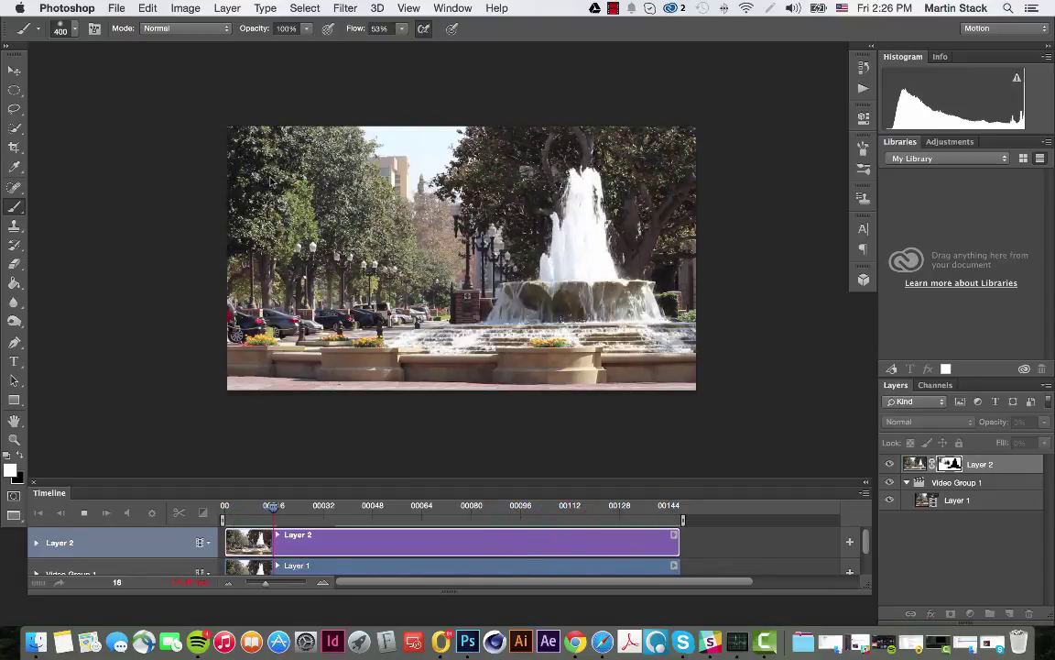
{"action": "key", "text": "space"}
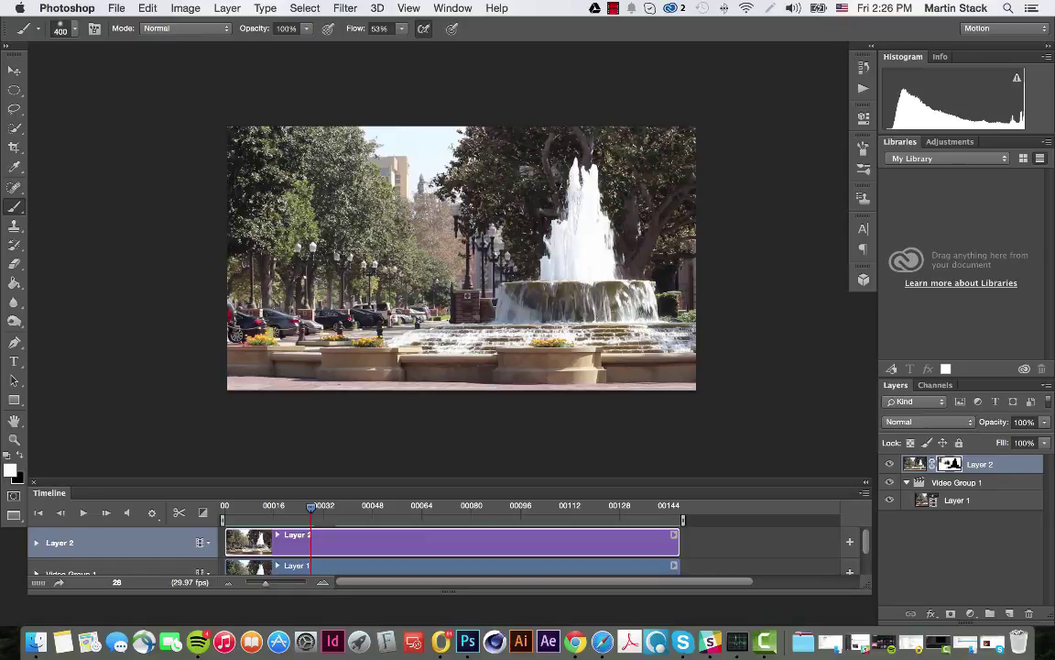
{"action": "key", "text": "x"}
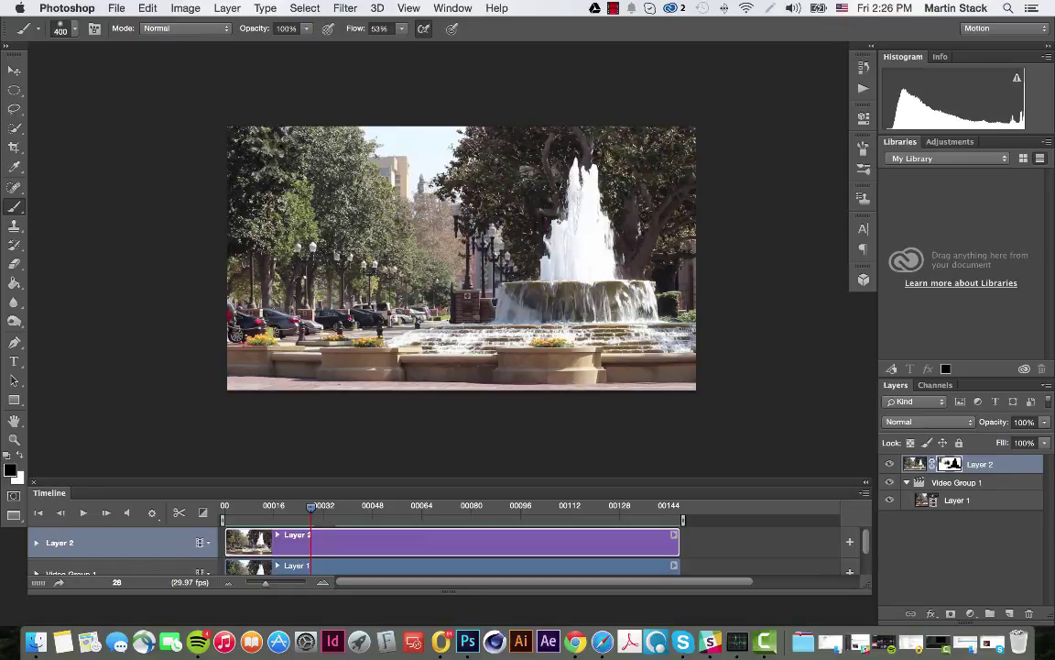
Step: Play the masked video through twice, stopping at frames 125 and 82, to examine the fountain motion against the still surroundings
{"action": "key", "text": "space"}
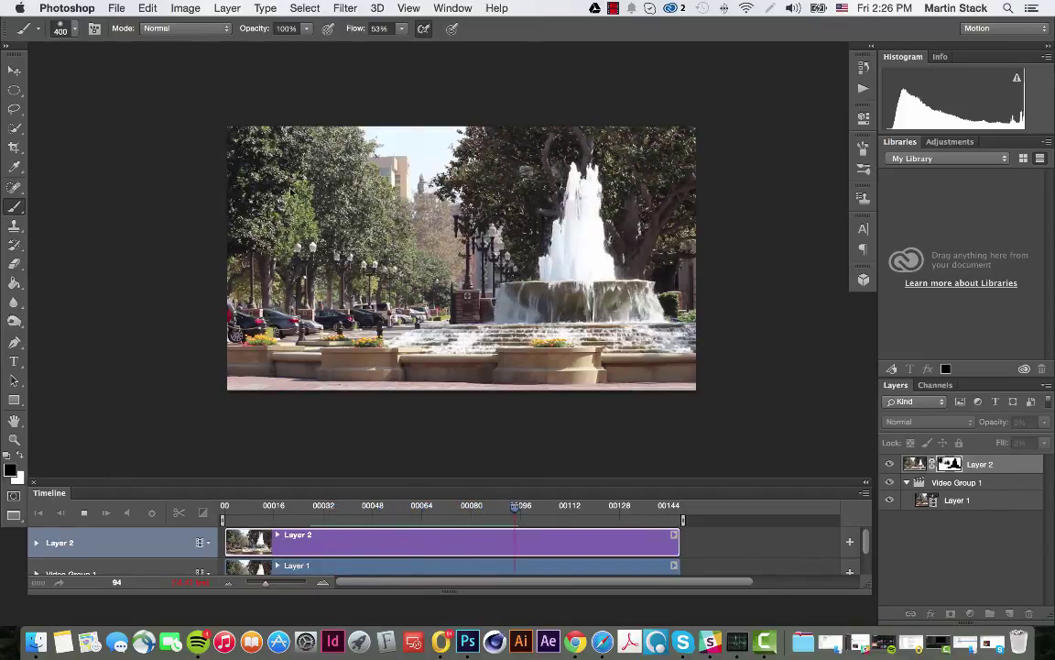
{"action": "key", "text": "space"}
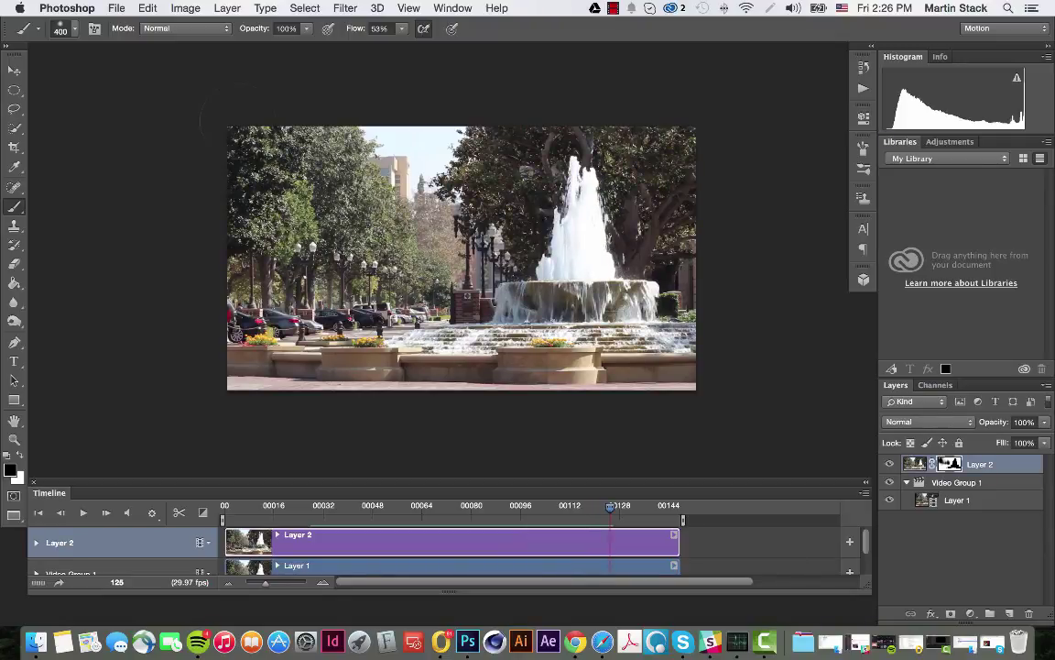
{"action": "key", "text": "space"}
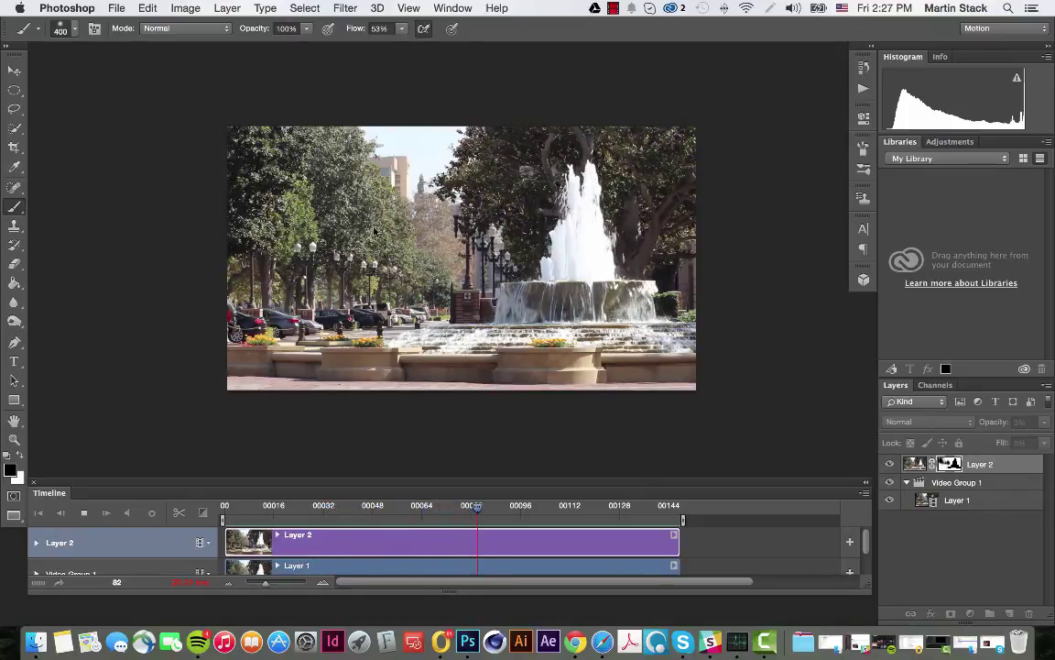
{"action": "key", "text": "space"}
Step: Switch to the Move tool, then reposition and heighten the Timeline so all of its tracks show
{"action": "scroll", "coordinate": [600, 444], "scroll_direction": "down", "scroll_amount": 3}
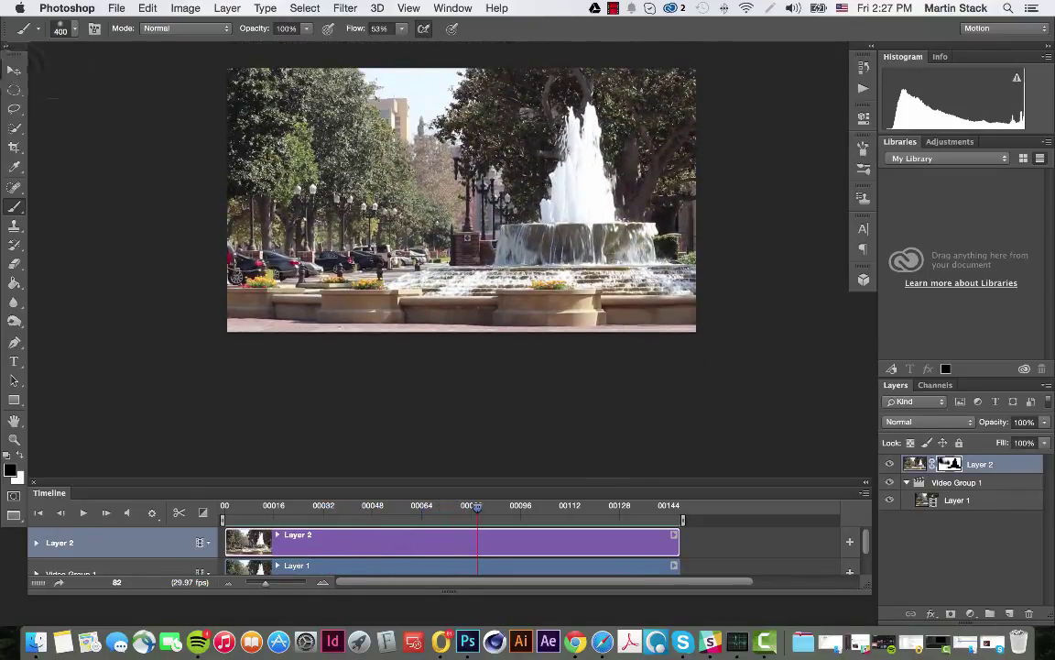
{"action": "left_click", "coordinate": [13, 71]}
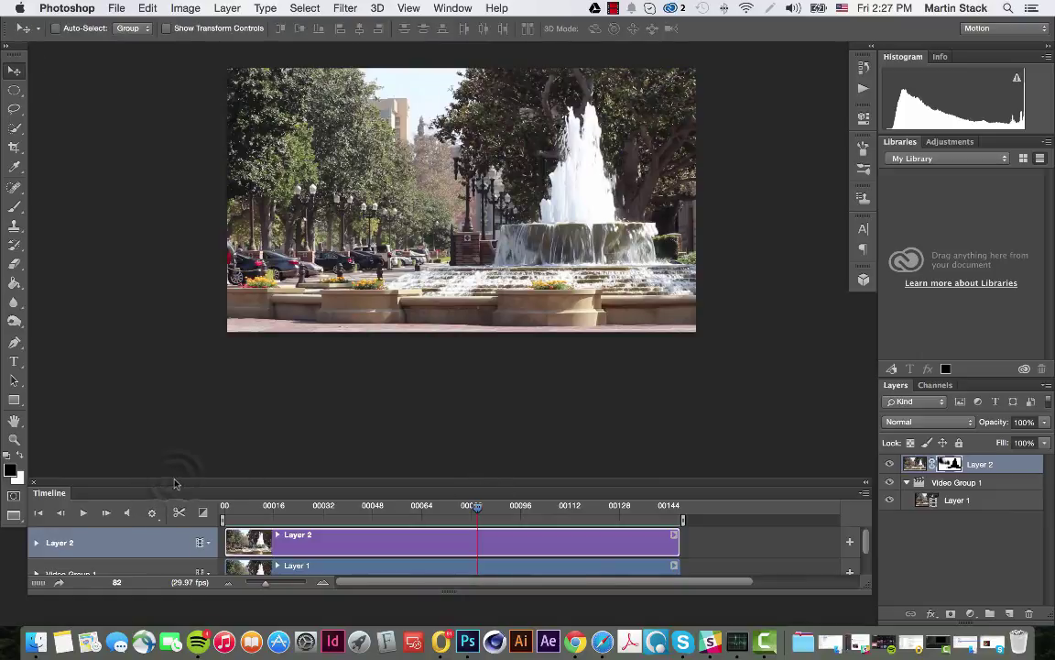
{"action": "left_click_drag", "start_coordinate": [176, 480], "coordinate": [200, 347]}
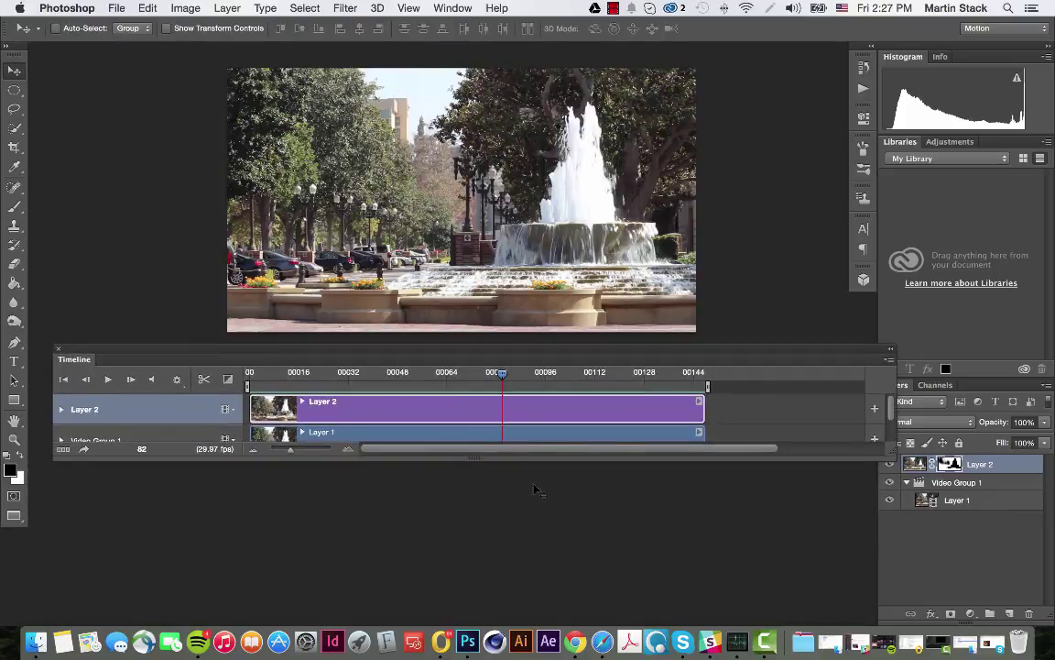
{"action": "left_click_drag", "start_coordinate": [474, 457], "coordinate": [473, 567]}
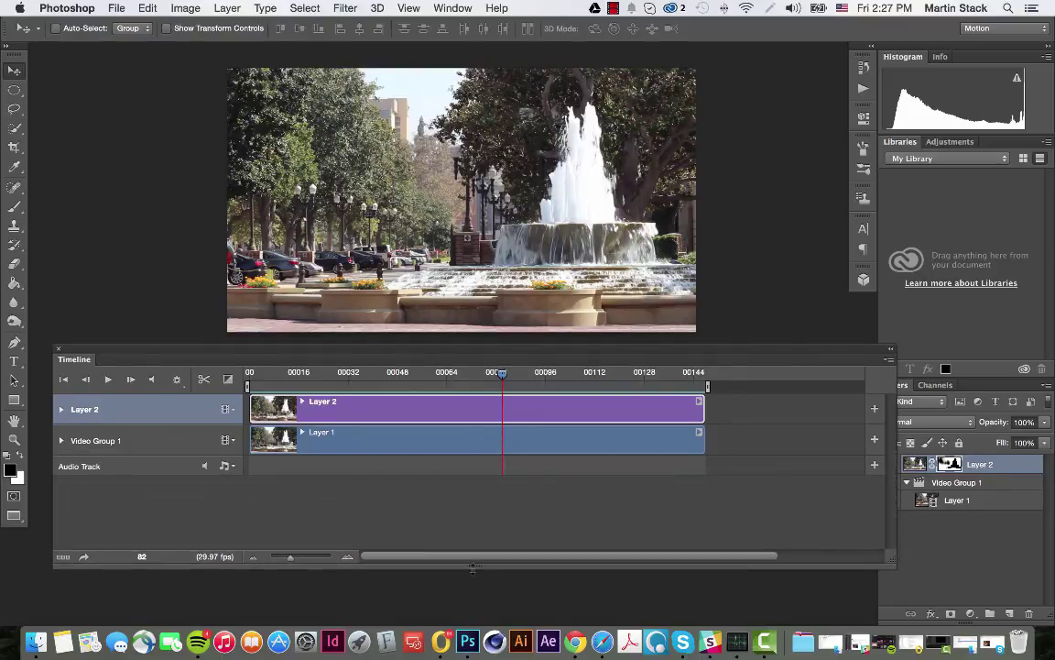
Step: Play the beginning of the video, return the playhead to frame 0, and select the Layer 1 video clip
{"action": "left_click", "coordinate": [481, 372]}
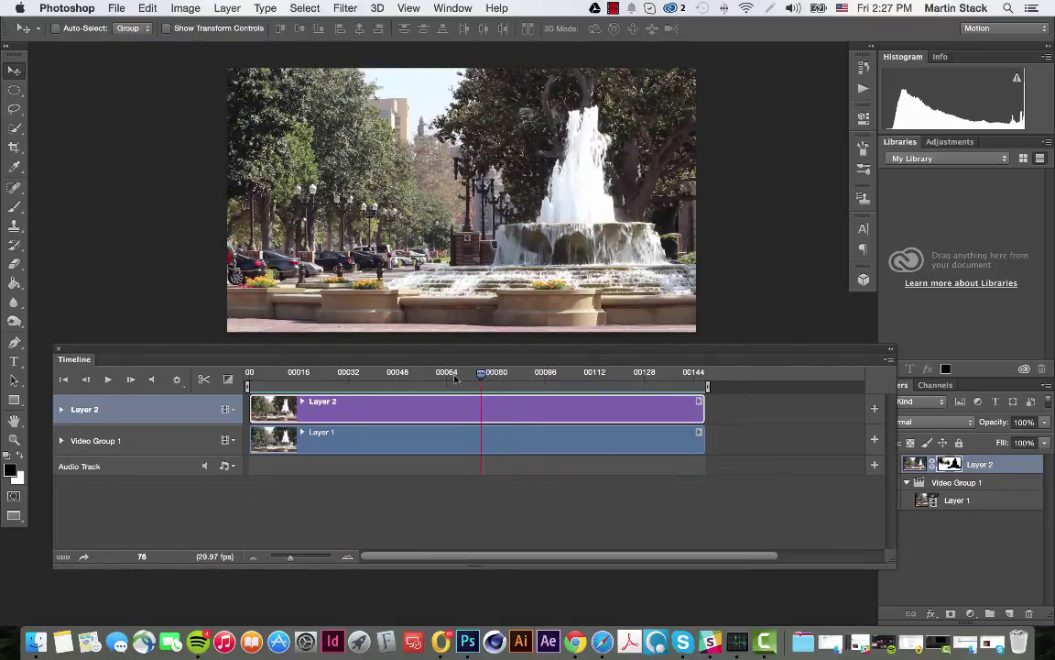
{"action": "left_click_drag", "start_coordinate": [455, 377], "coordinate": [222, 385]}
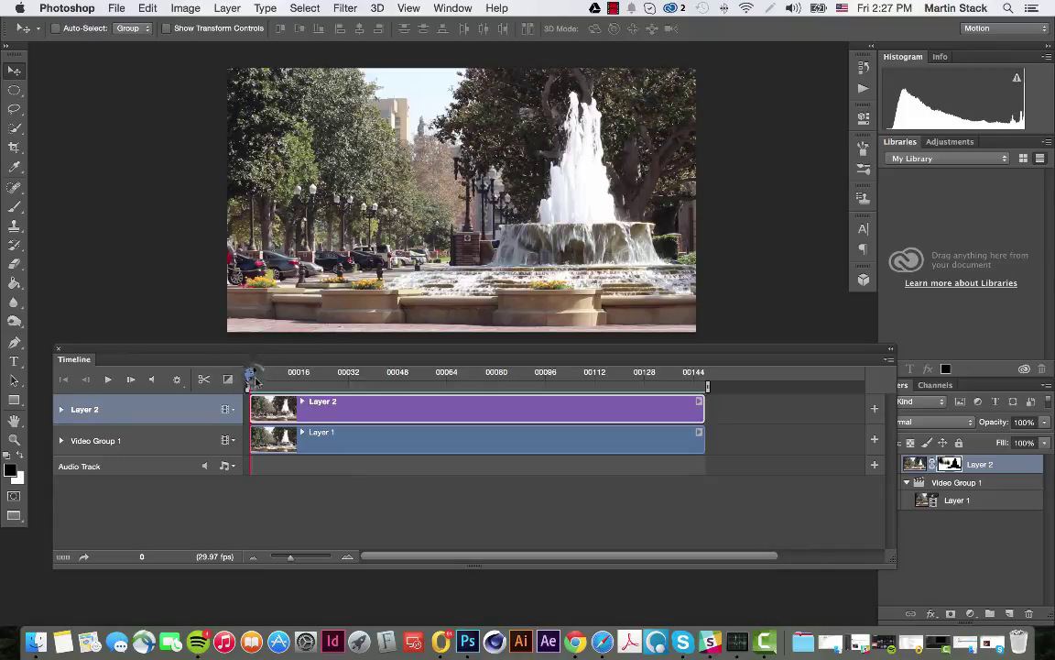
{"action": "key", "text": "space"}
{"action": "left_click_drag", "start_coordinate": [360, 380], "coordinate": [112, 401]}
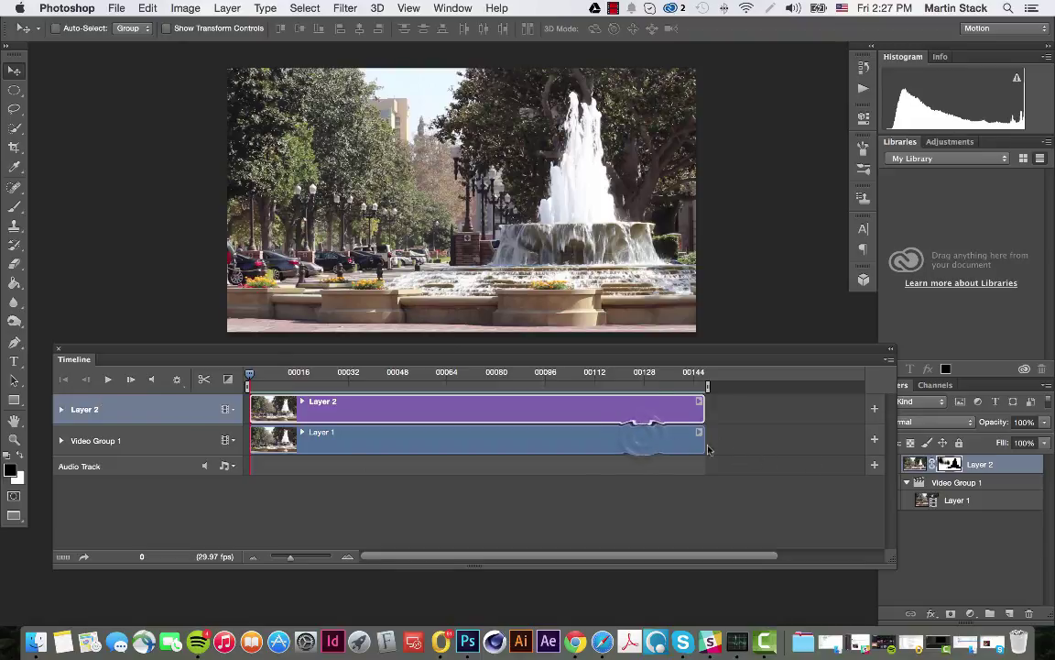
{"action": "left_click", "coordinate": [645, 438]}
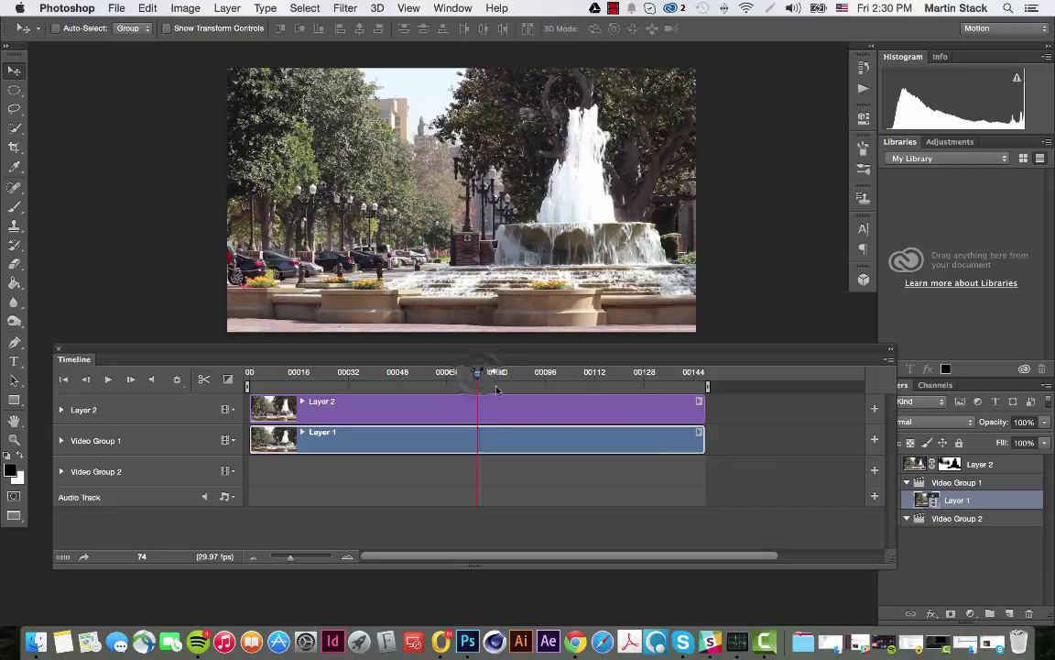
Step: Scrub the timeline from start to end and back to frame 0, and bring up the 147/2 midpoint calculation in Spotlight
{"action": "left_click_drag", "start_coordinate": [496, 390], "coordinate": [185, 401]}
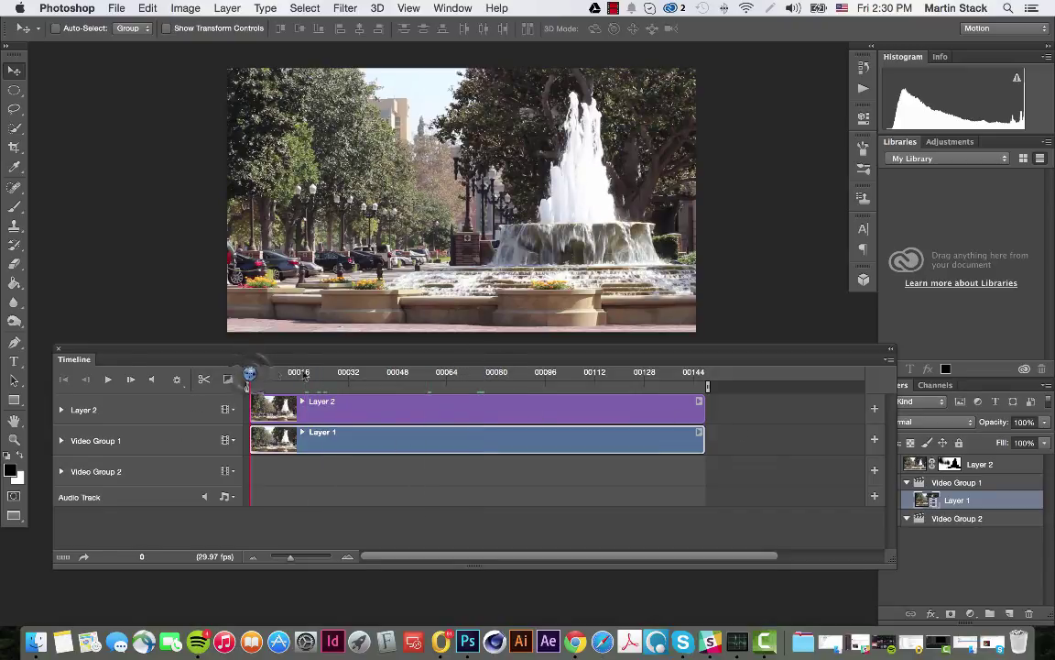
{"action": "left_click", "coordinate": [399, 373]}
{"action": "left_click_drag", "start_coordinate": [467, 378], "coordinate": [775, 382]}
{"action": "left_click", "coordinate": [63, 378]}
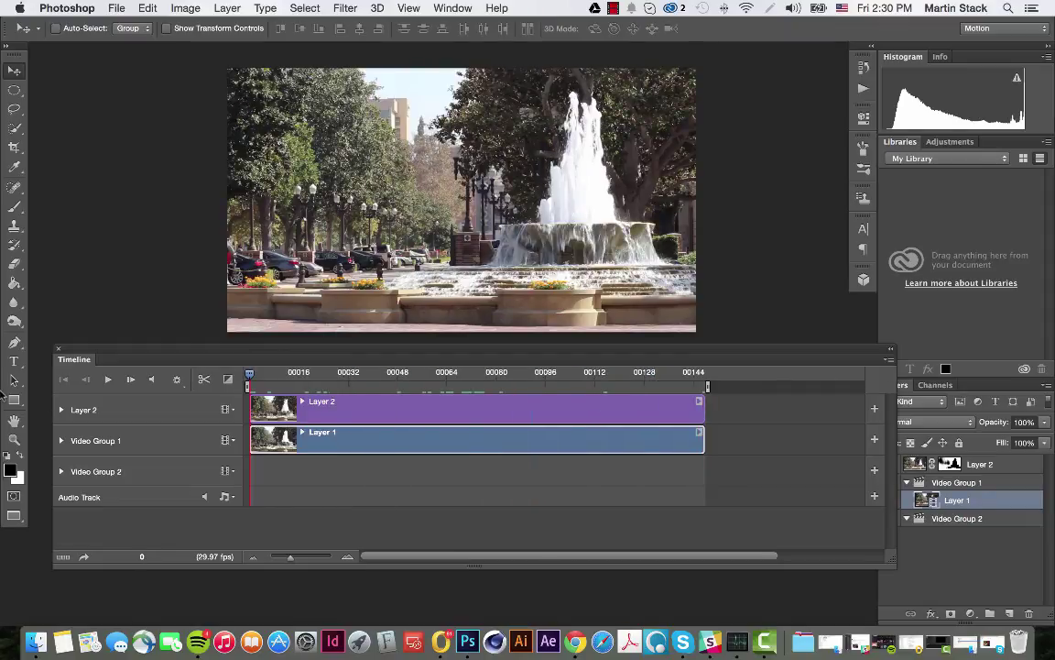
{"action": "key", "text": "super+space"}
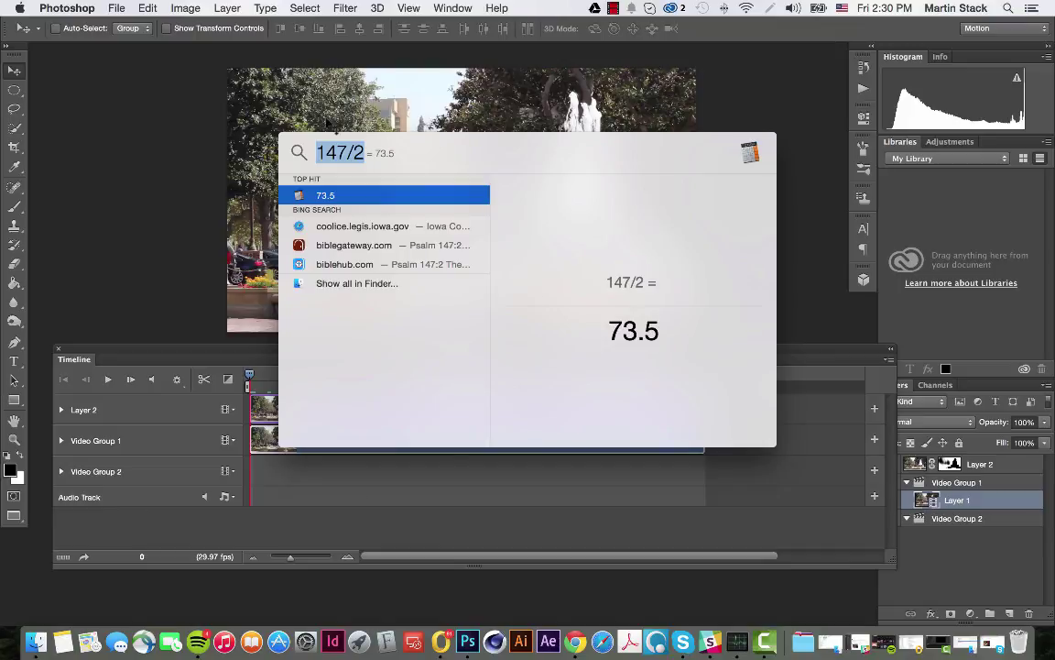
Step: Calculate 147/2 in Spotlight to find the video's midpoint frame, then dismiss Spotlight
{"action": "type", "text": "147"}
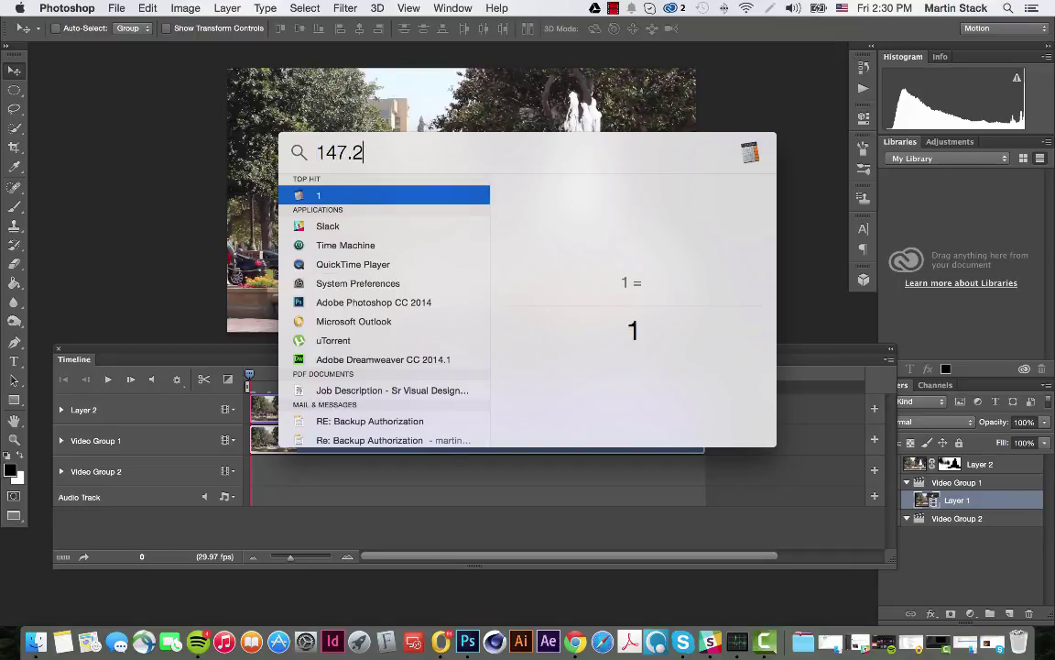
{"action": "type", "text": "/"}
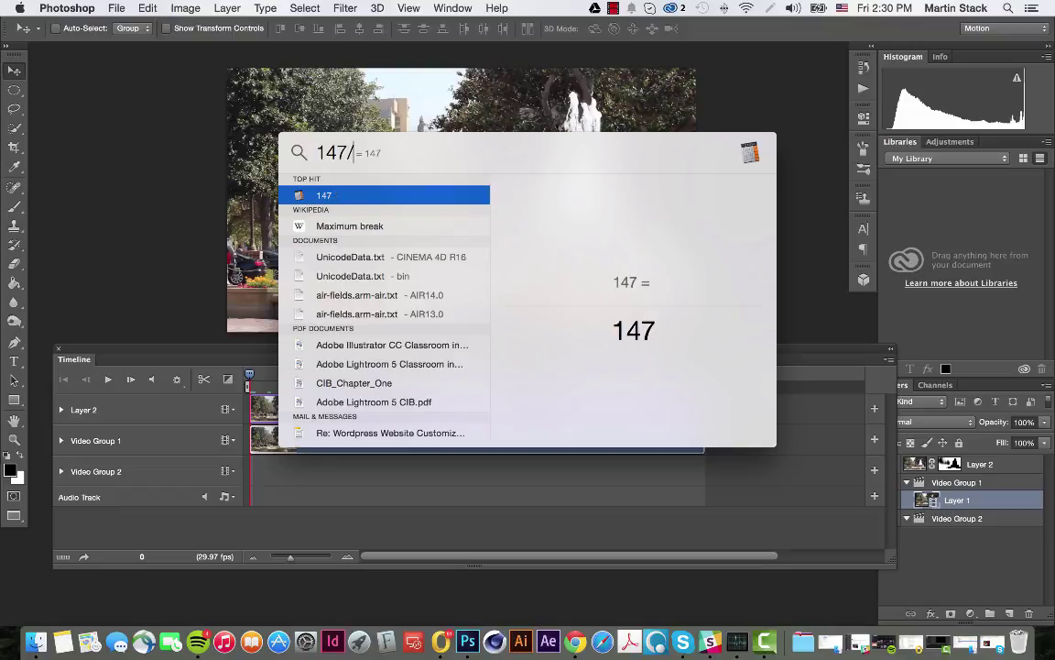
{"action": "type", "text": "2"}
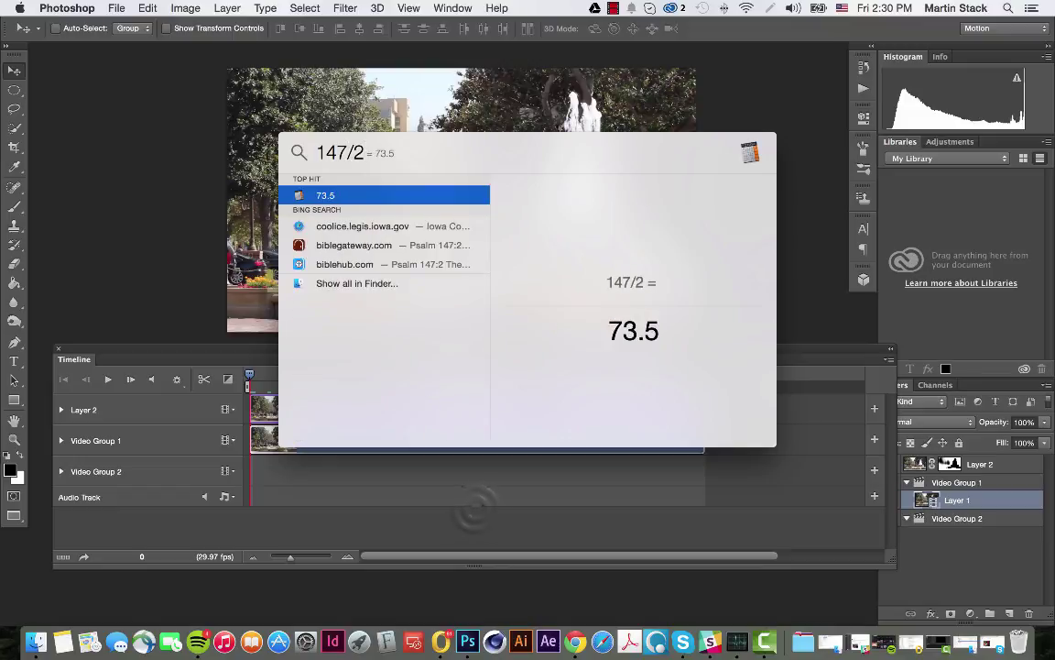
{"action": "key", "text": "Escape"}
Step: Move the playhead to frame 74 and split the Layer 1 video clip there
{"action": "left_click", "coordinate": [348, 372]}
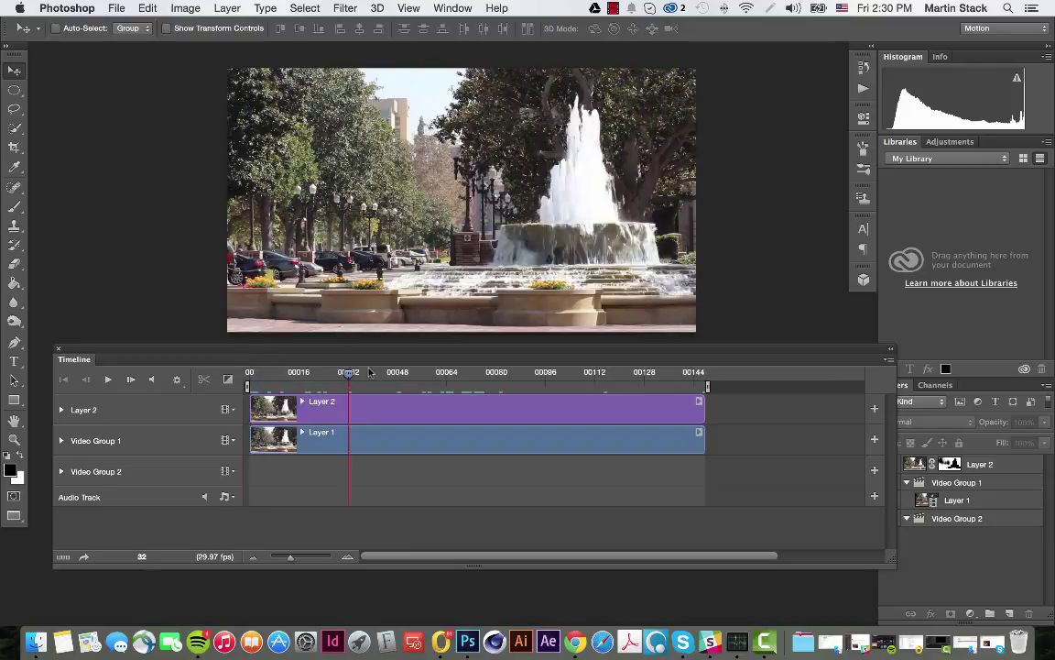
{"action": "left_click_drag", "start_coordinate": [370, 371], "coordinate": [476, 372]}
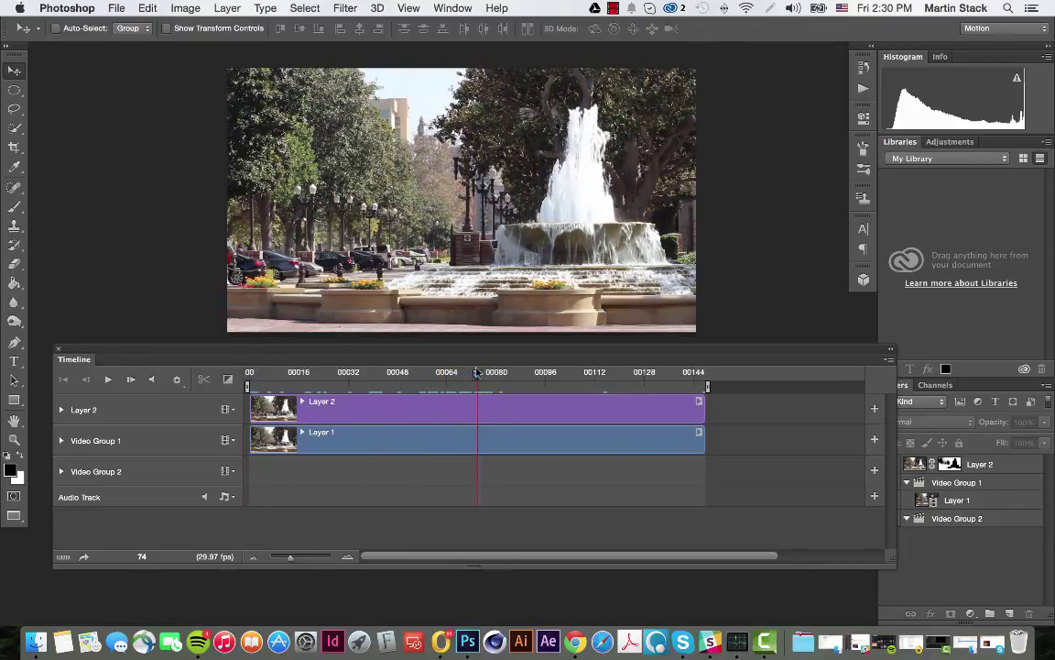
{"action": "left_click", "coordinate": [393, 442]}
{"action": "left_click", "coordinate": [204, 379]}
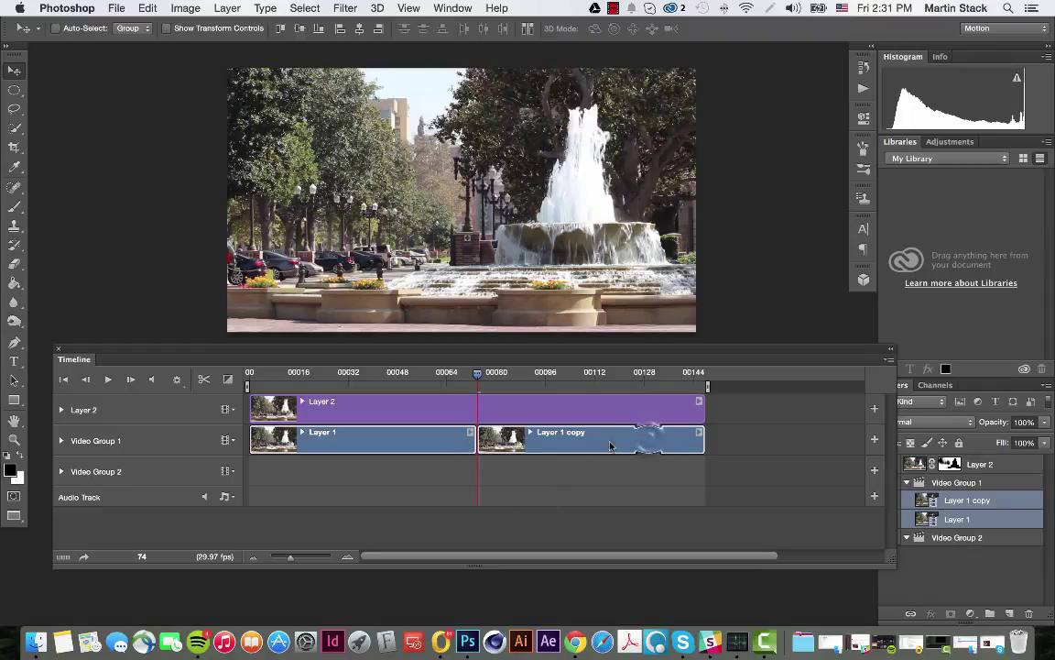
Step: Move the second half of the split video, Layer 1 copy, ahead of the first half in Video Group 1
{"action": "left_click_drag", "start_coordinate": [648, 440], "coordinate": [437, 444]}
{"action": "key", "text": "super+z"}
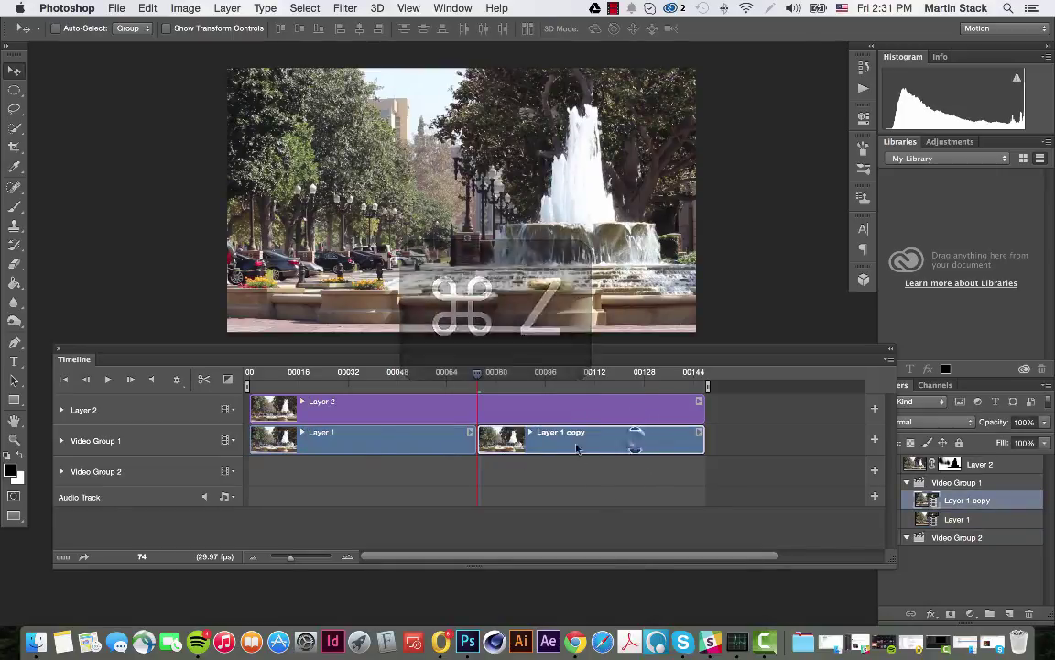
{"action": "left_click_drag", "start_coordinate": [618, 443], "coordinate": [264, 446]}
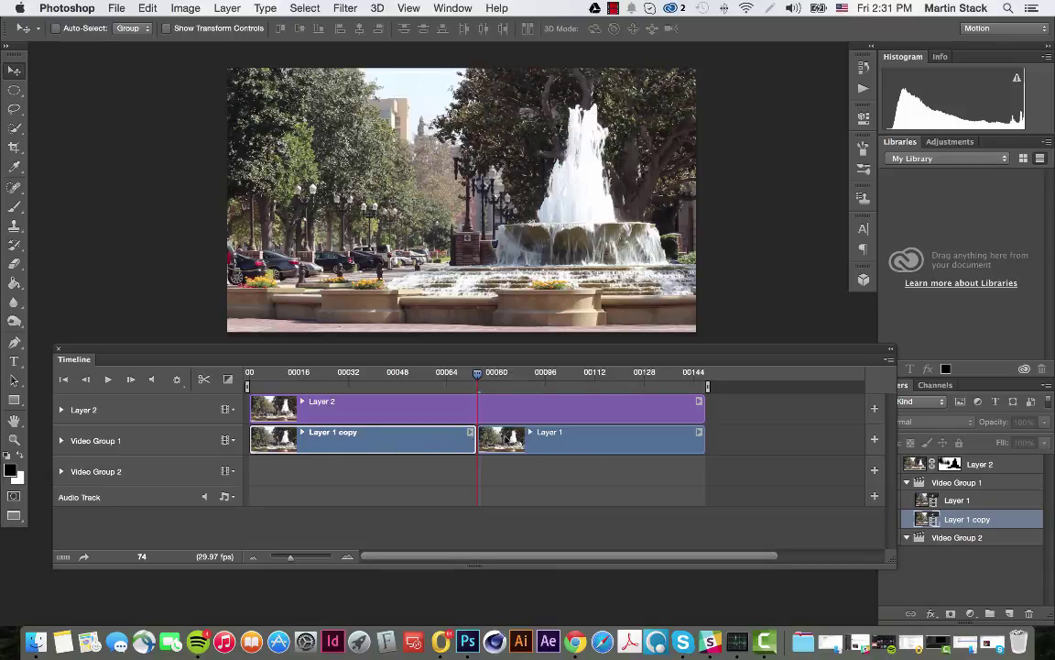
Step: Check the Loop Playback option and play the rearranged clips from frame 0 to examine the seam between the two halves
{"action": "left_click_drag", "start_coordinate": [476, 373], "coordinate": [248, 387]}
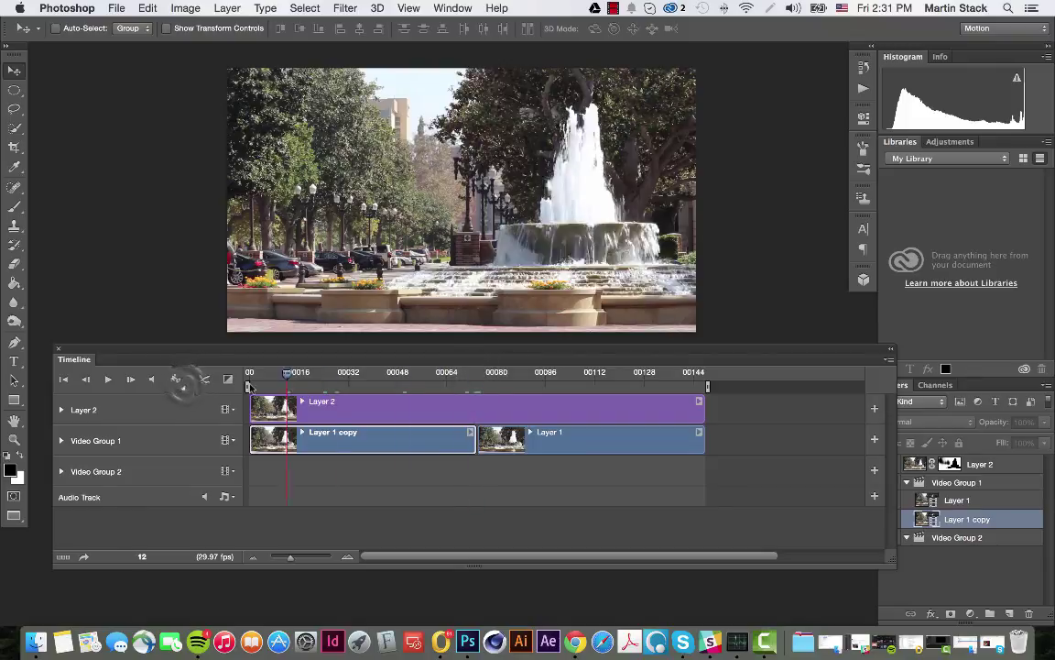
{"action": "left_click", "coordinate": [176, 378]}
{"action": "left_click", "coordinate": [249, 373]}
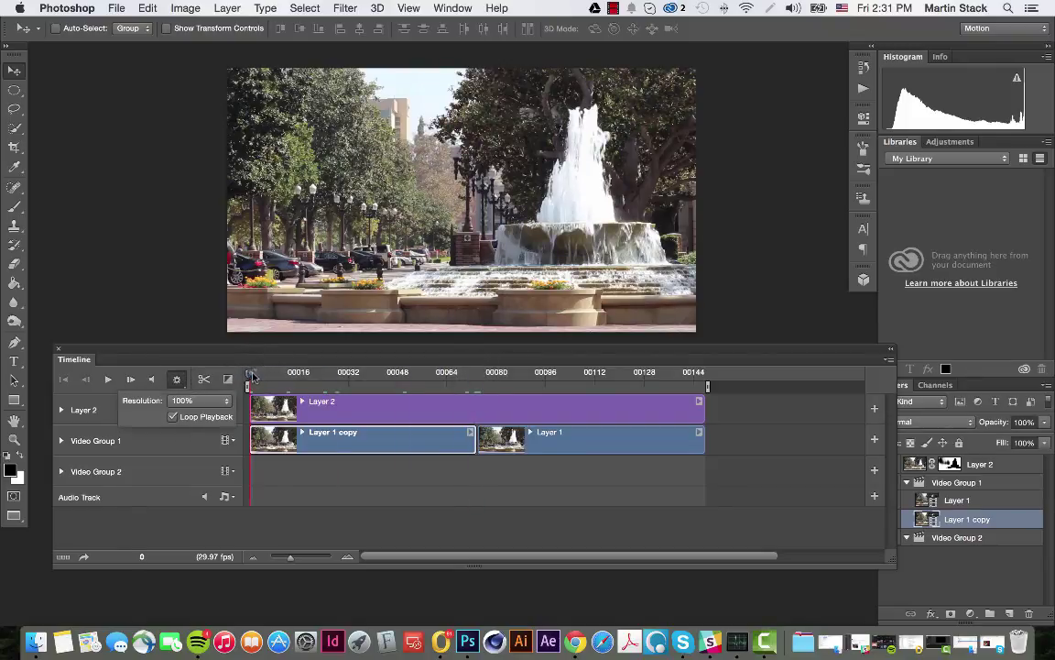
{"action": "left_click", "coordinate": [252, 375]}
{"action": "key", "text": "space"}
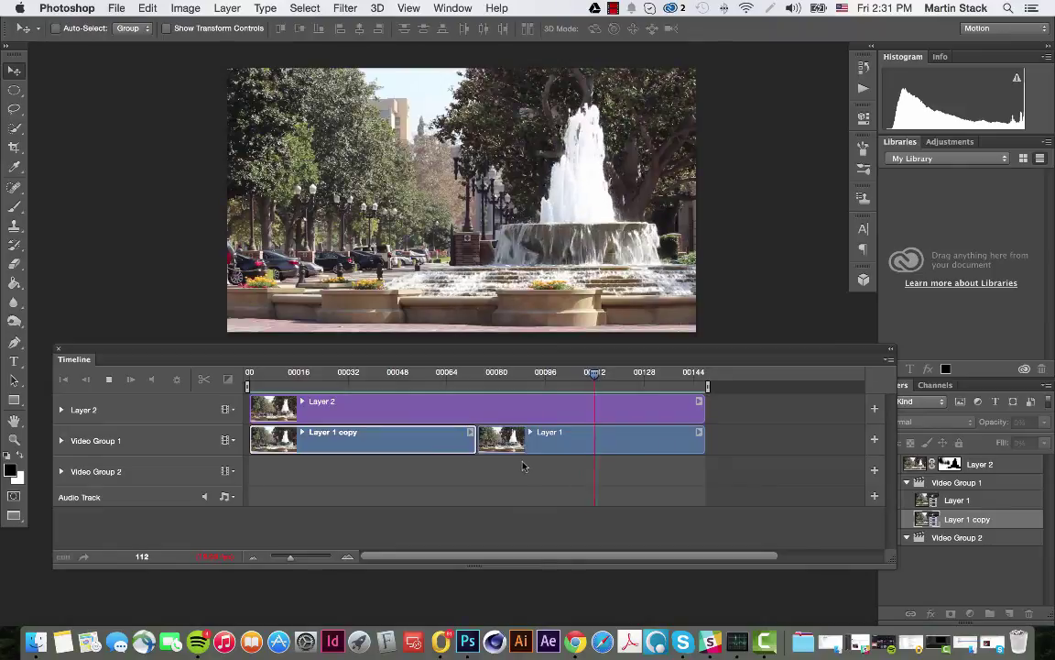
{"action": "left_click", "coordinate": [671, 376]}
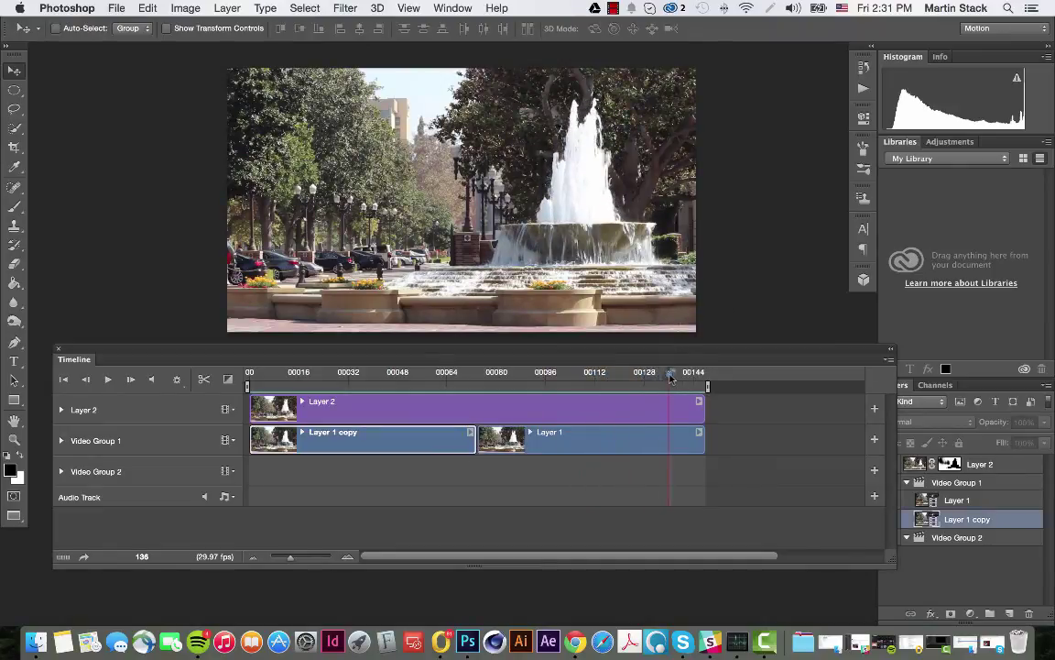
{"action": "left_click_drag", "start_coordinate": [671, 376], "coordinate": [413, 374]}
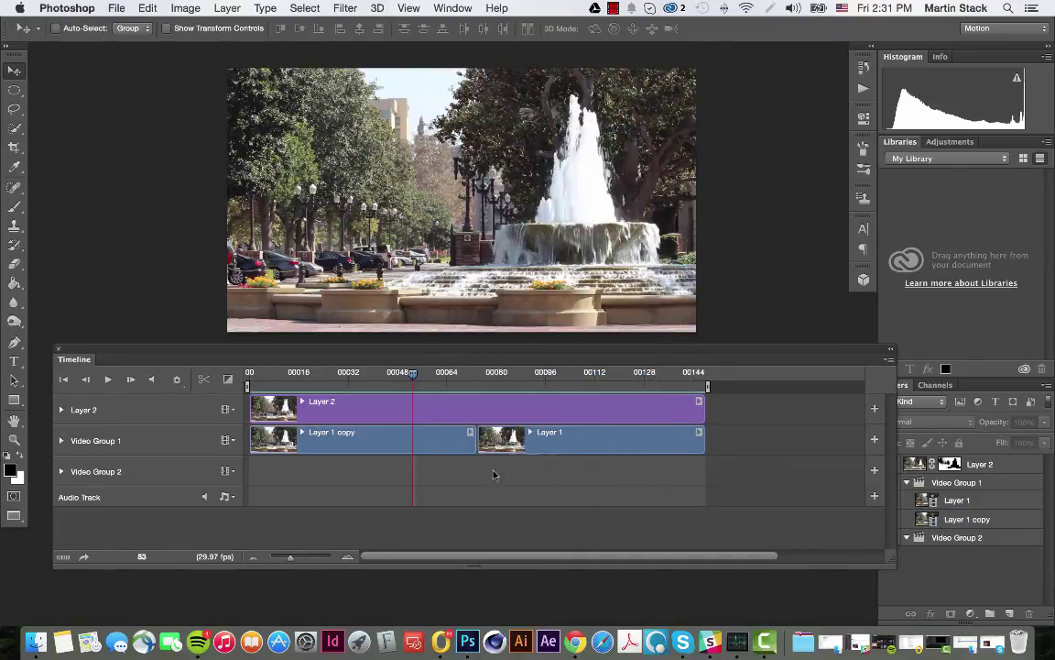
Step: Apply a 1 s Cross Fade transition between the Layer 1 copy and Layer 1 clips
{"action": "left_click", "coordinate": [227, 377]}
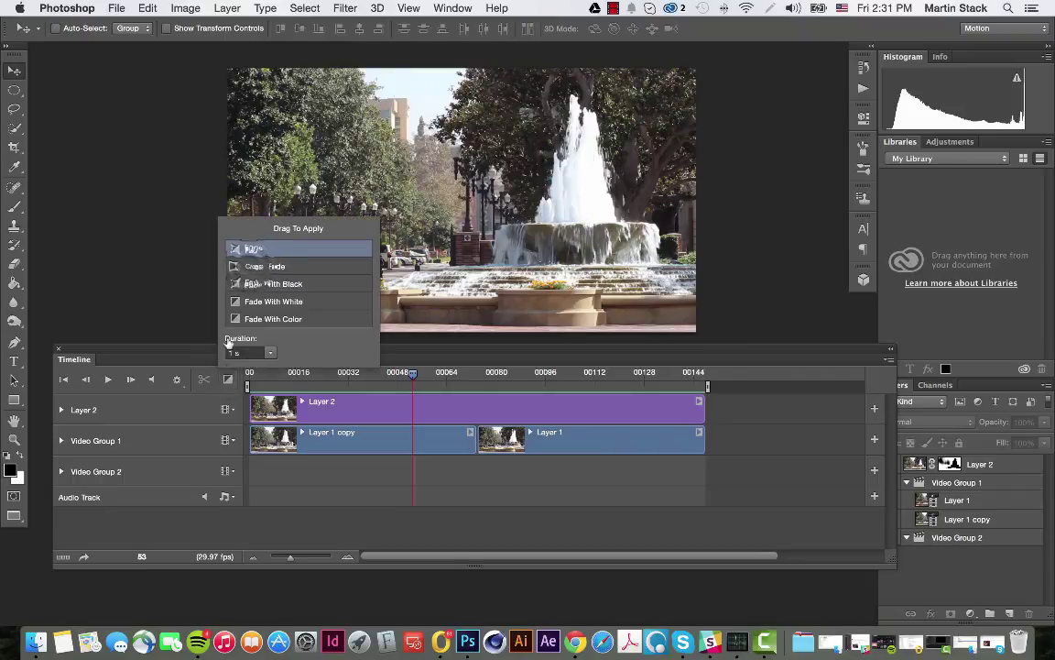
{"action": "left_click_drag", "start_coordinate": [245, 266], "coordinate": [466, 439]}
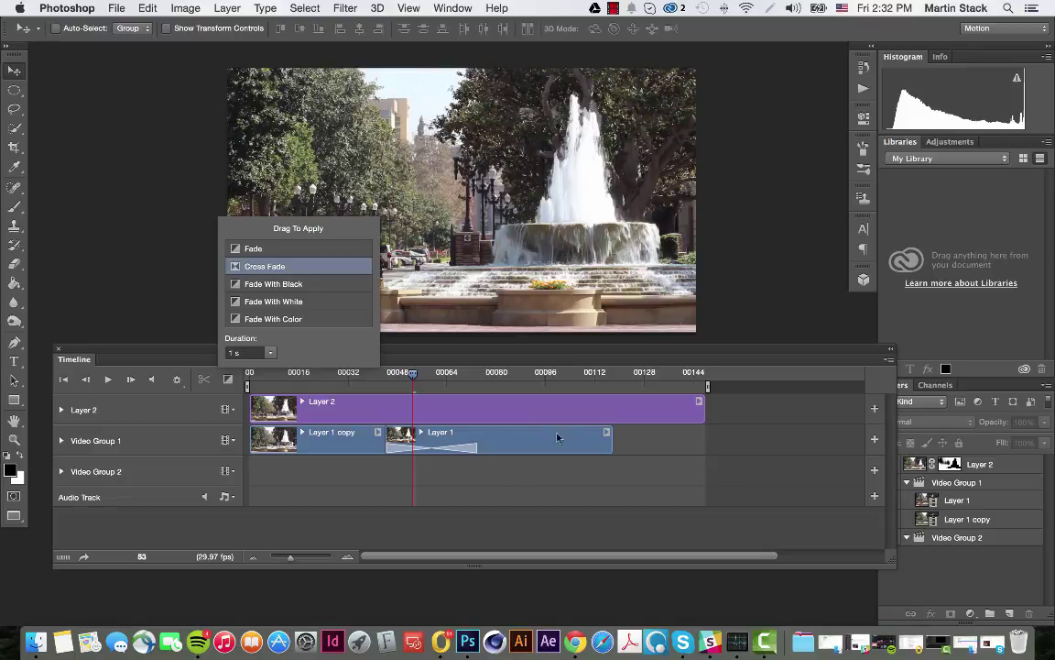
{"action": "left_click_drag", "start_coordinate": [474, 447], "coordinate": [474, 447]}
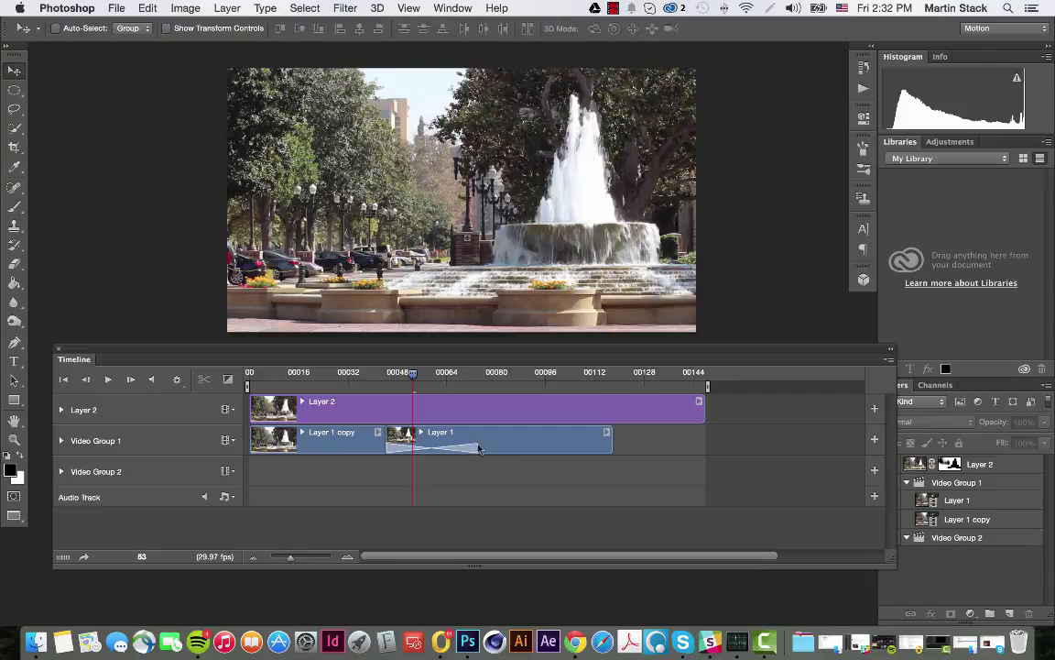
Step: Trim the end of the Layer 2 clip to match the end of the Layer 1 clip, and play the loop
{"action": "left_click", "coordinate": [701, 407]}
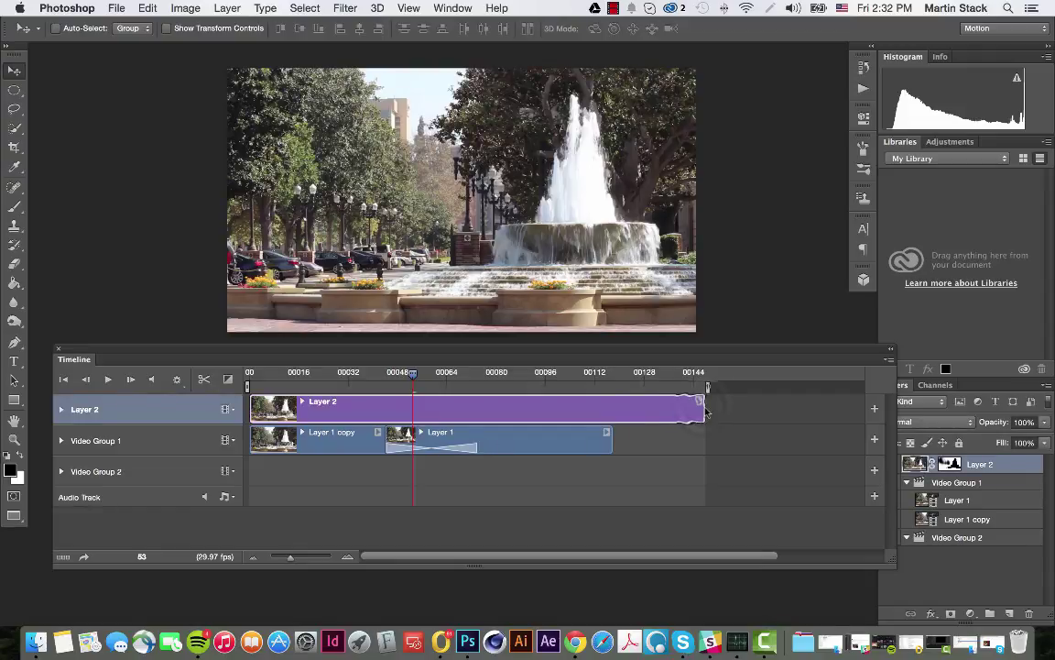
{"action": "left_click_drag", "start_coordinate": [702, 407], "coordinate": [607, 409]}
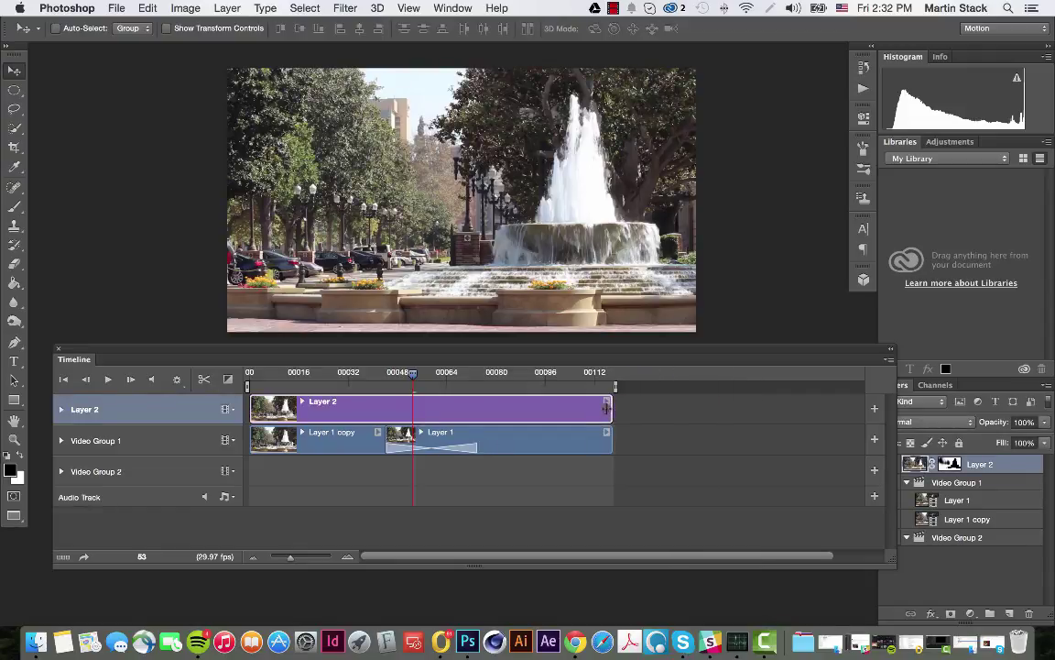
{"action": "key", "text": "space"}
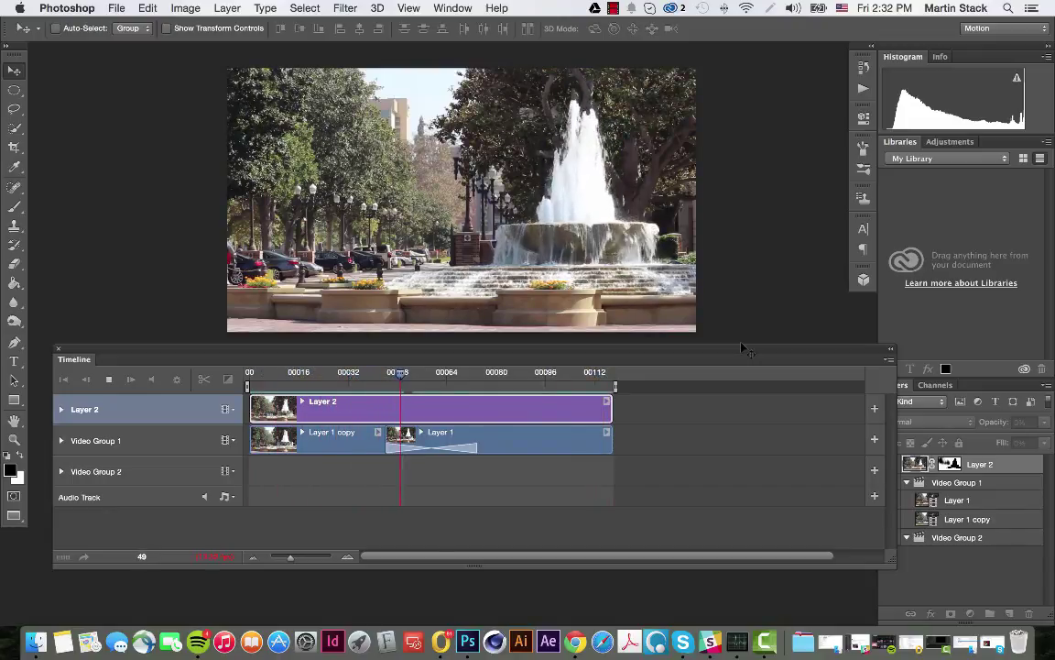
{"action": "key", "text": "space"}
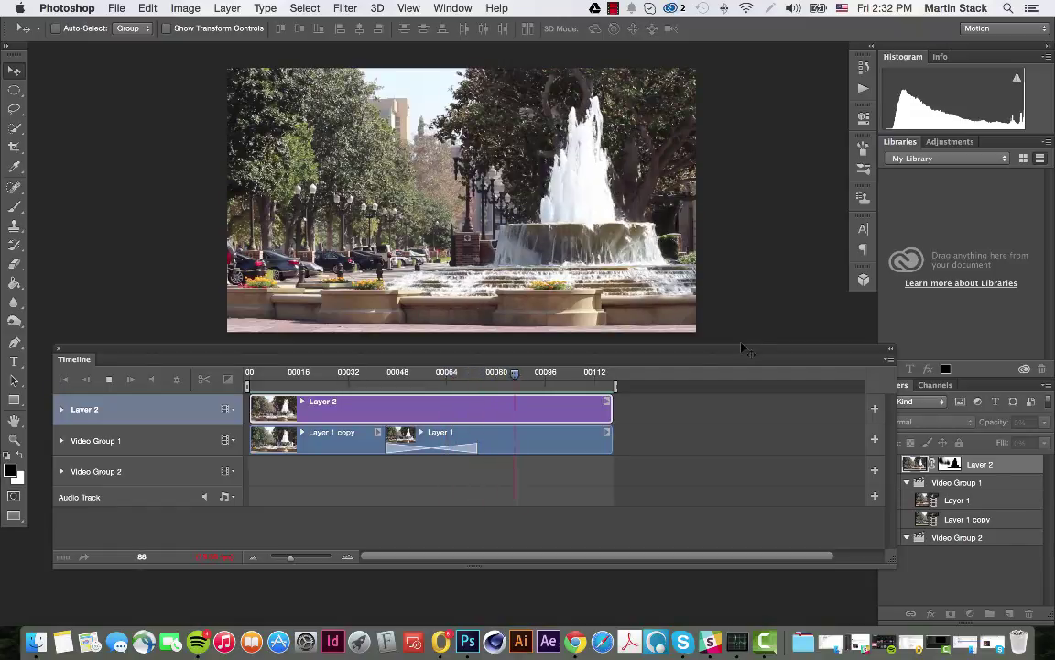
Step: Shorten the cross fade to about 10 frames and extend the Layer 2 clip to the video's new end, playing the result
{"action": "mouse_move", "coordinate": [474, 443]}
{"action": "left_mouse_down"}
{"action": "mouse_move", "coordinate": [424, 448]}
{"action": "mouse_move", "coordinate": [479, 448]}
{"action": "left_mouse_up"}
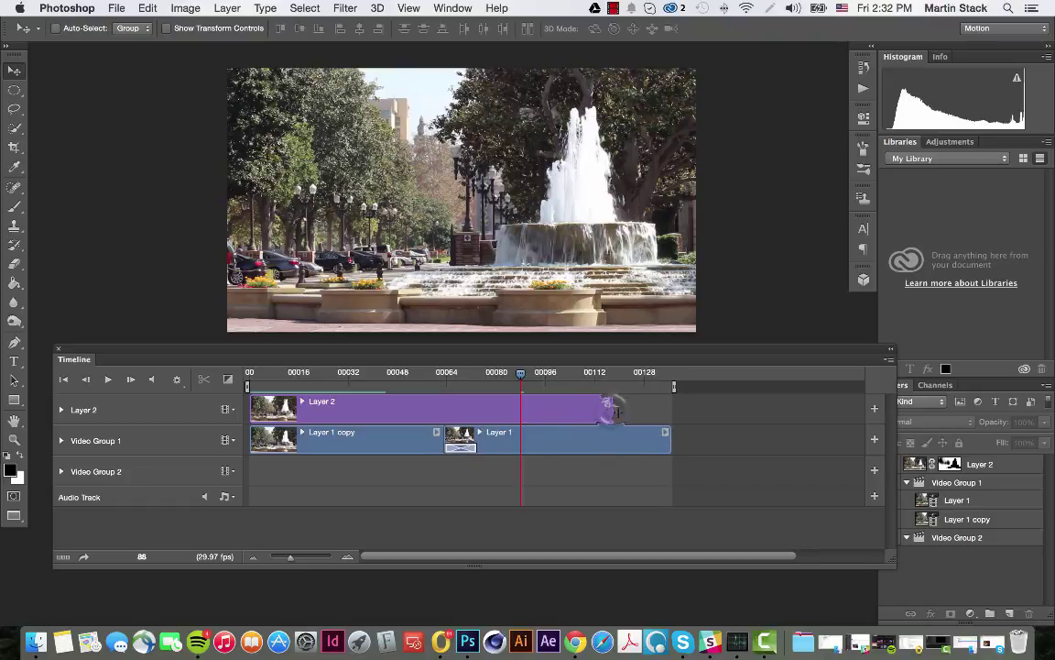
{"action": "left_click_drag", "start_coordinate": [610, 406], "coordinate": [670, 412]}
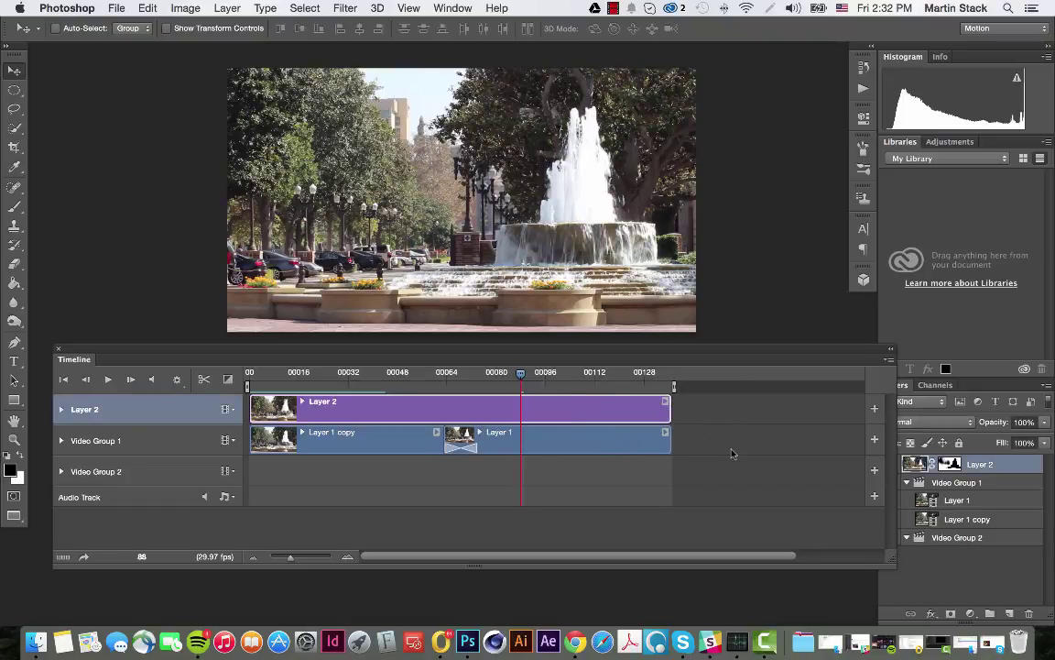
{"action": "key", "text": "space"}
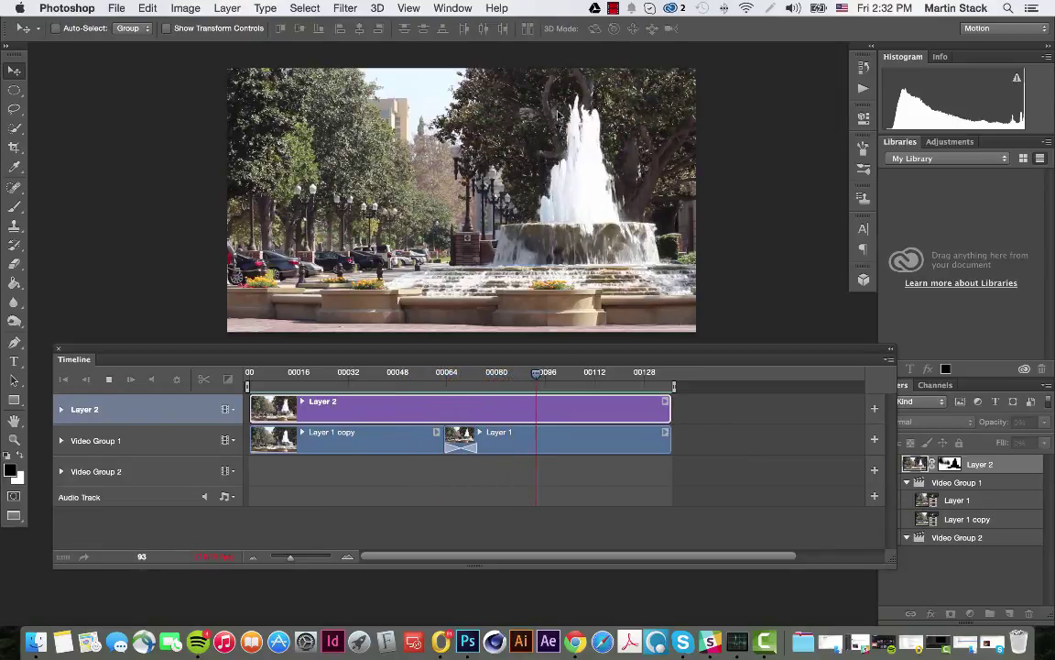
{"action": "key", "text": "space"}
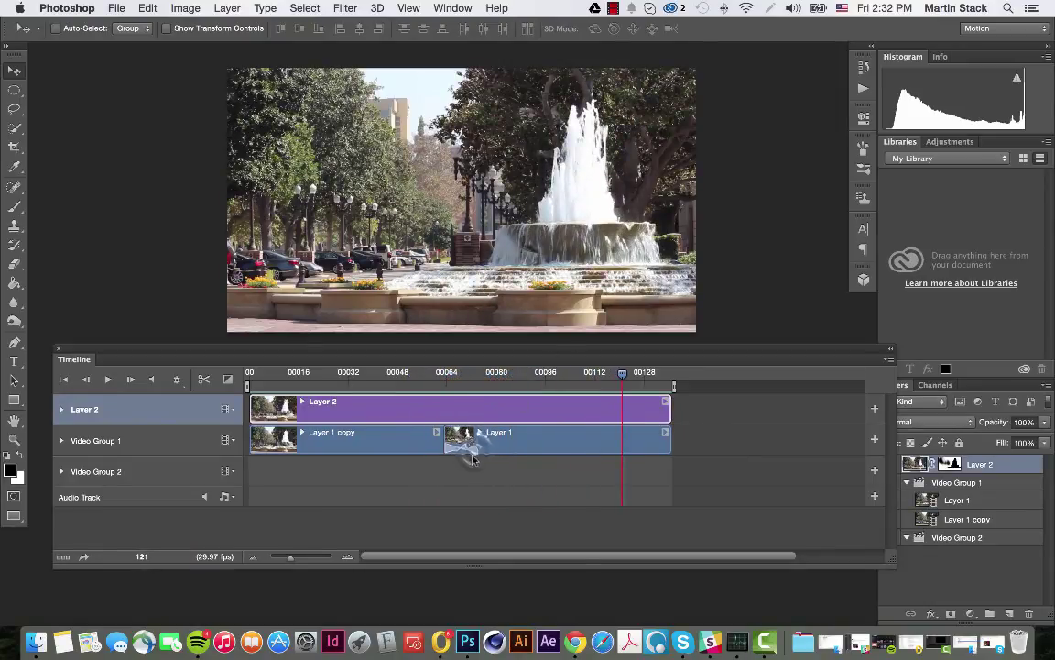
Step: Shorten the cross fade further to about 6 frames and play across the transition
{"action": "left_click_drag", "start_coordinate": [464, 450], "coordinate": [460, 450]}
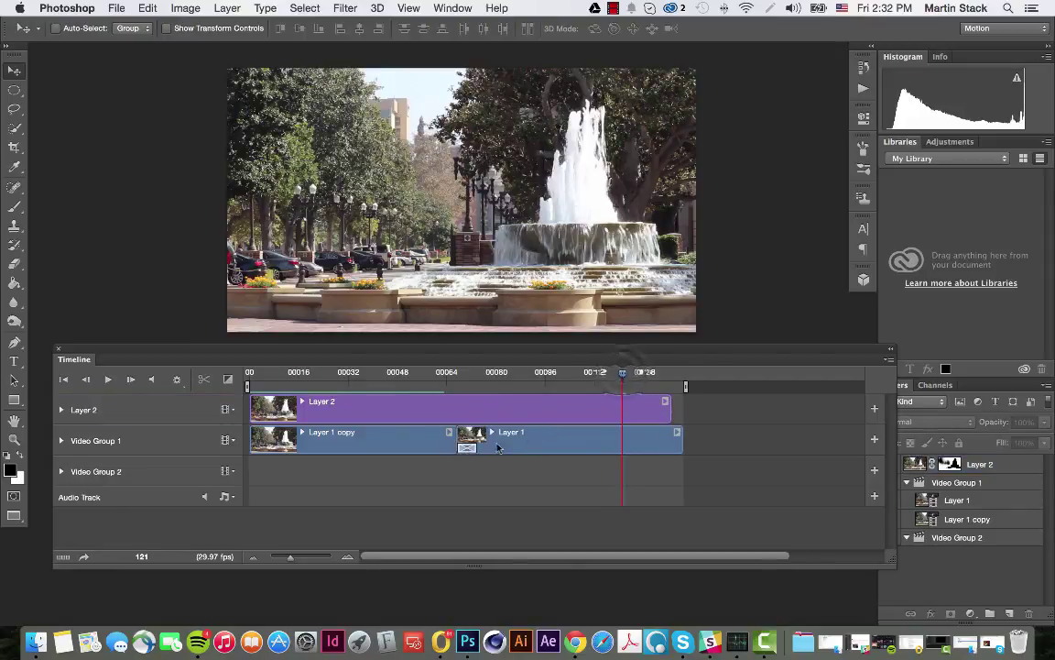
{"action": "left_click_drag", "start_coordinate": [463, 381], "coordinate": [435, 389]}
{"action": "key", "text": "space"}
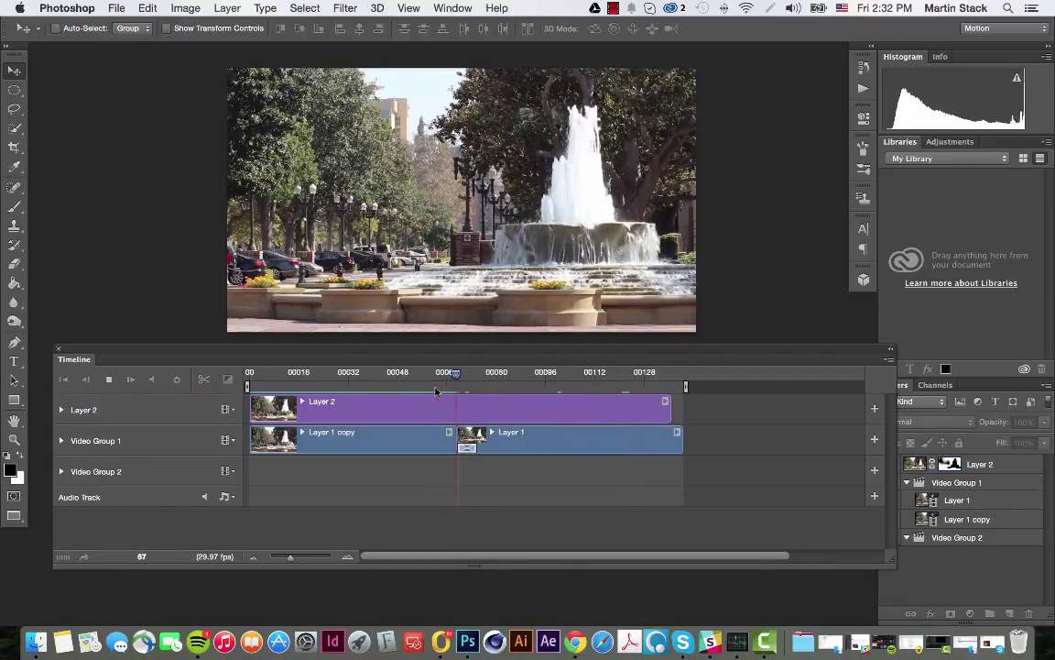
{"action": "key", "text": "space"}
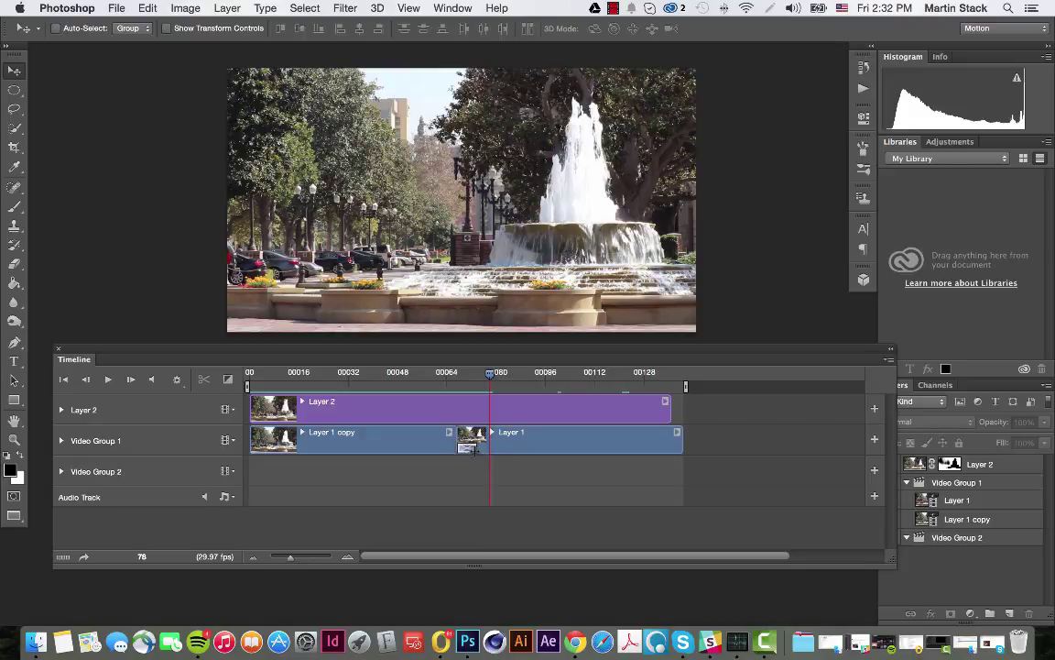
Step: Lengthen the cross fade in two stages to about 36 frames and play through the longer transition
{"action": "left_click_drag", "start_coordinate": [477, 450], "coordinate": [524, 452]}
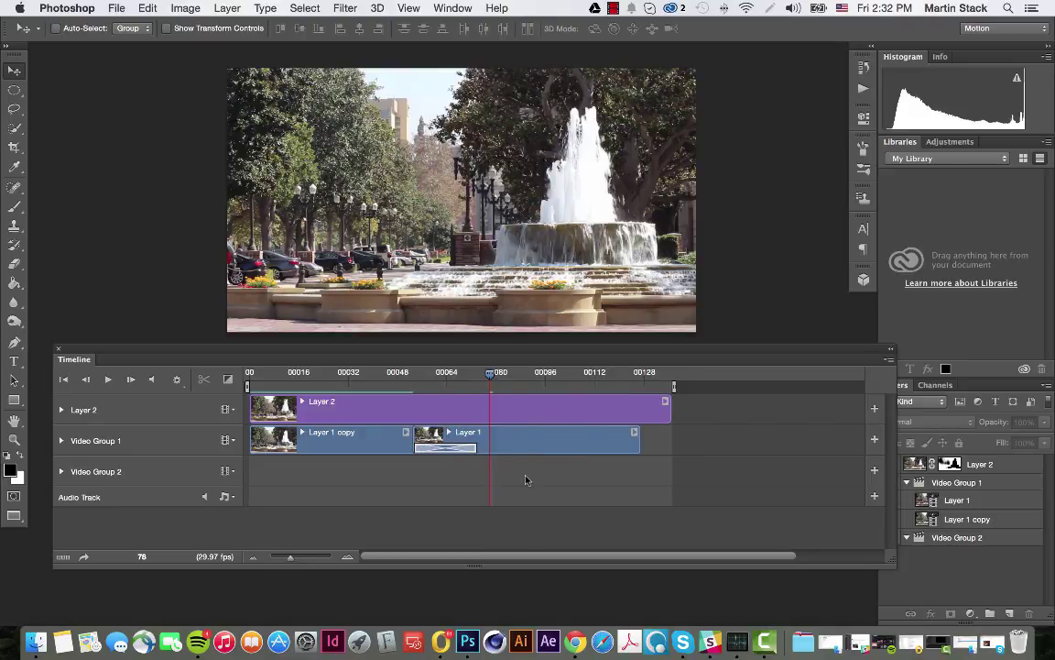
{"action": "left_click_drag", "start_coordinate": [490, 374], "coordinate": [400, 381]}
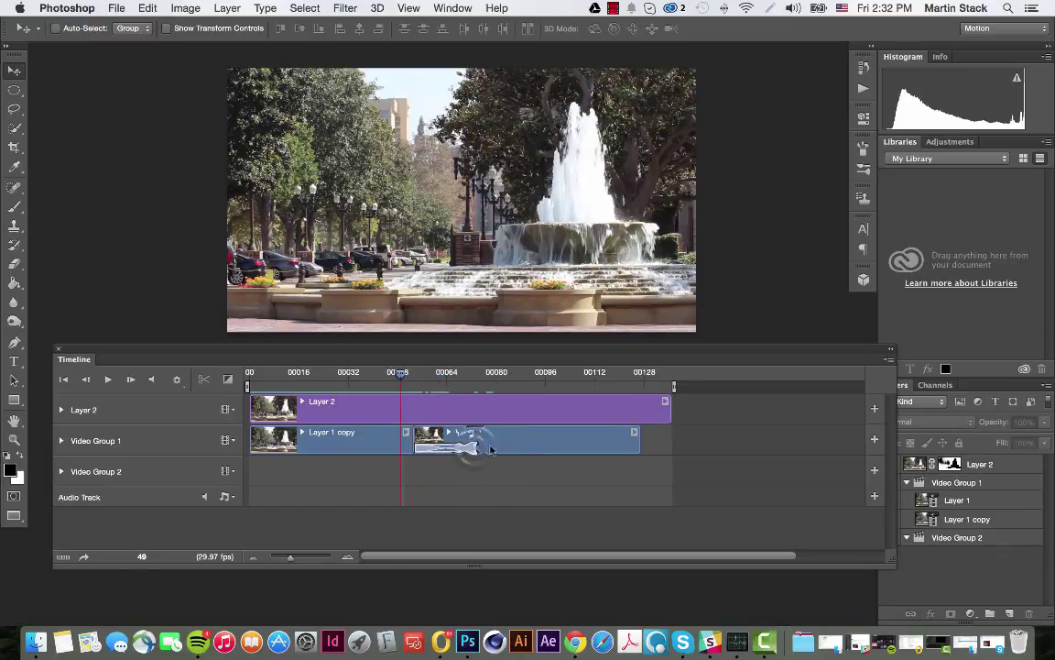
{"action": "left_click_drag", "start_coordinate": [474, 448], "coordinate": [527, 448]}
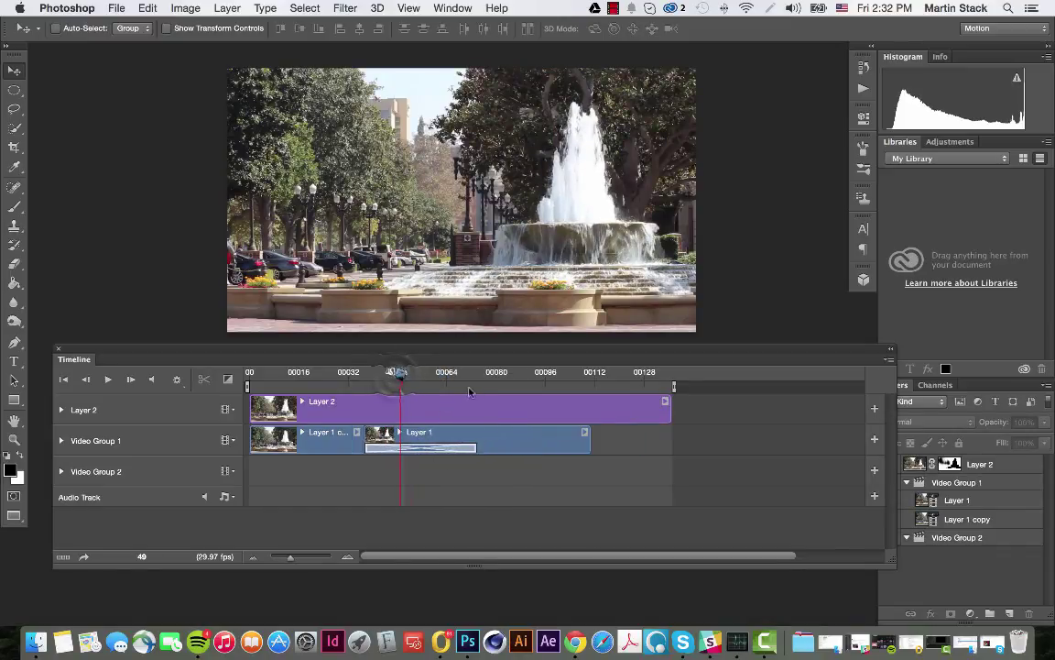
{"action": "left_click_drag", "start_coordinate": [395, 378], "coordinate": [327, 386]}
{"action": "key", "text": "space"}
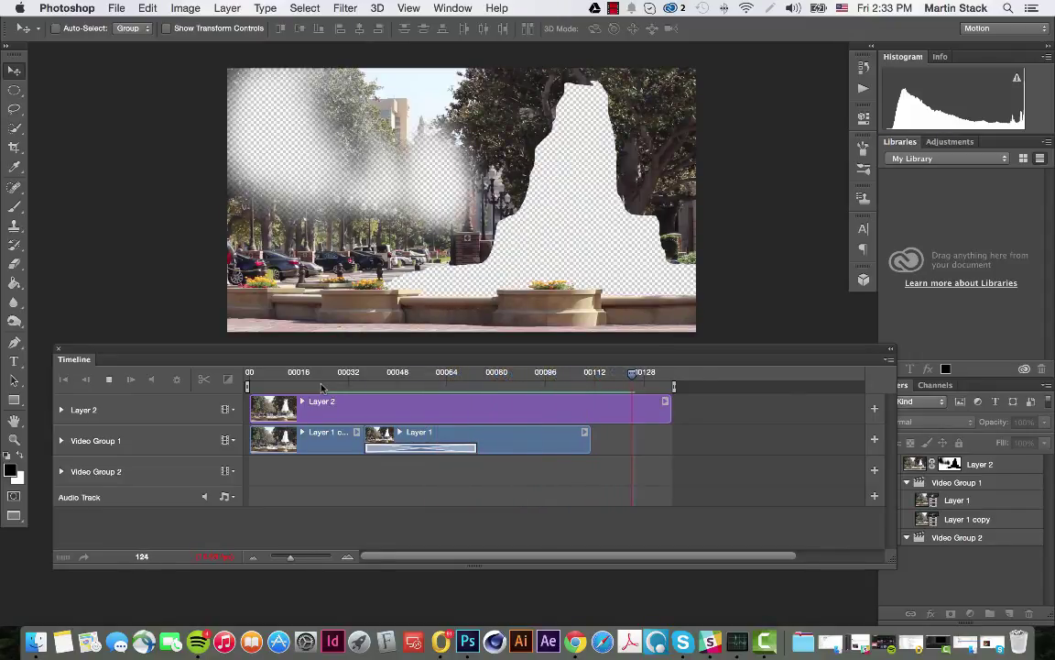
Step: Trim the Layer 2 clip to end with the Layer 1 clip at about frame 110, and play the loop
{"action": "left_click_drag", "start_coordinate": [669, 410], "coordinate": [590, 410]}
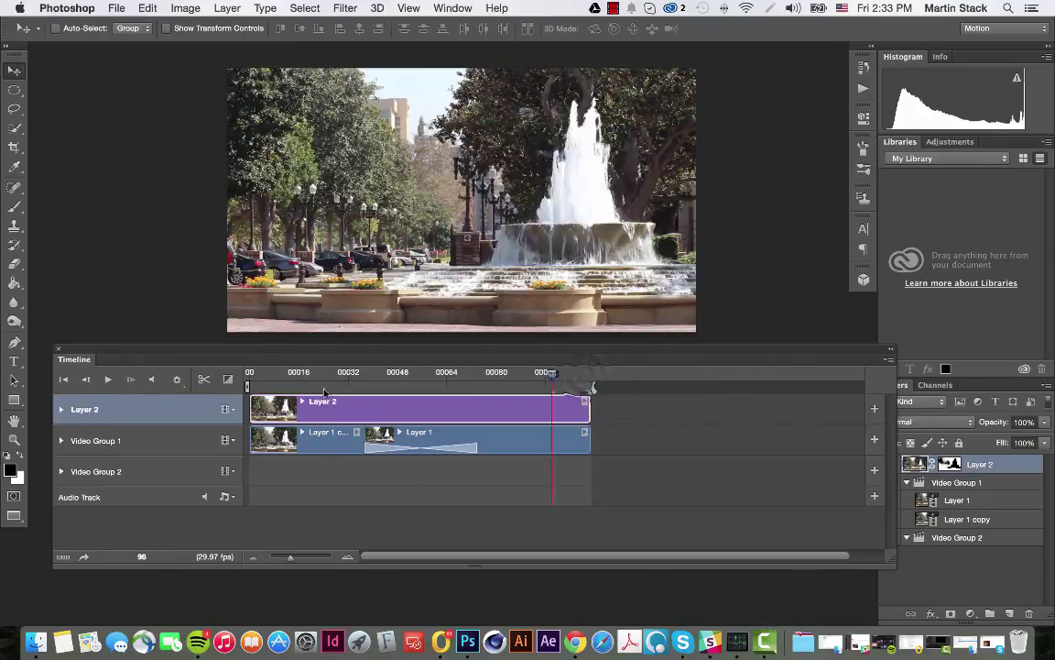
{"action": "key", "text": "space"}
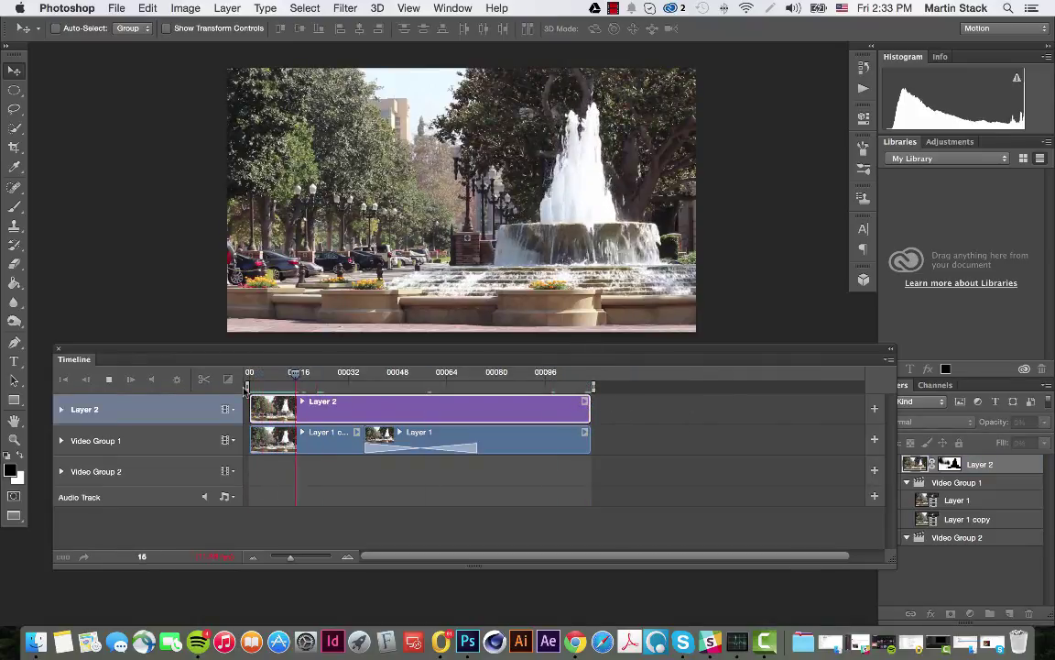
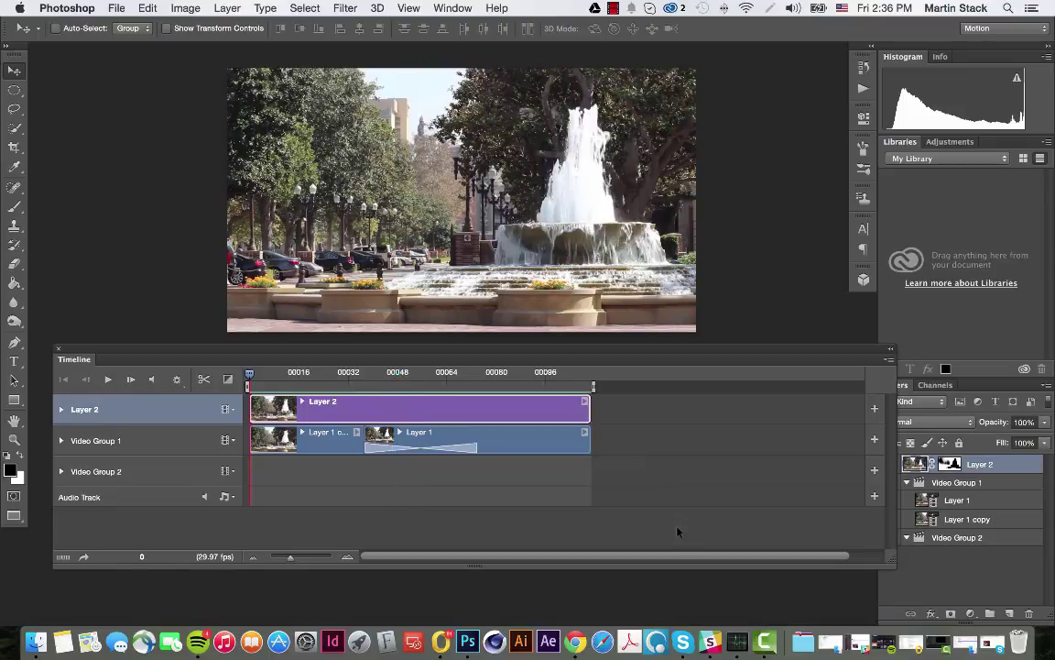
Step: Try resizing the image to 25 percent of its width and height, converting the video layers to smart objects
{"action": "left_click", "coordinate": [183, 8]}
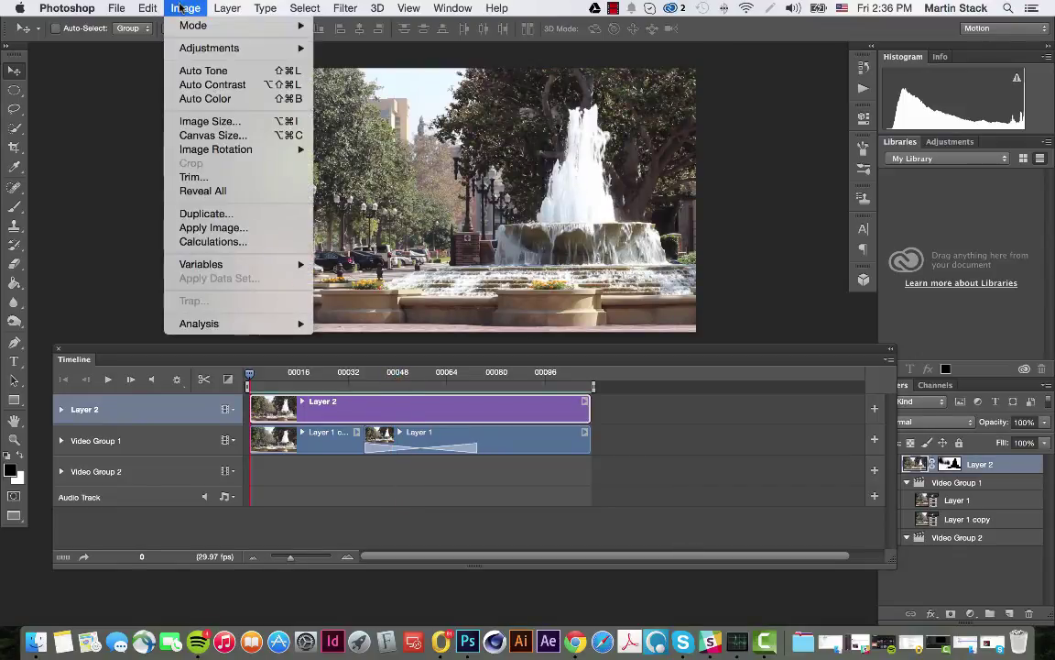
{"action": "left_click", "coordinate": [210, 122]}
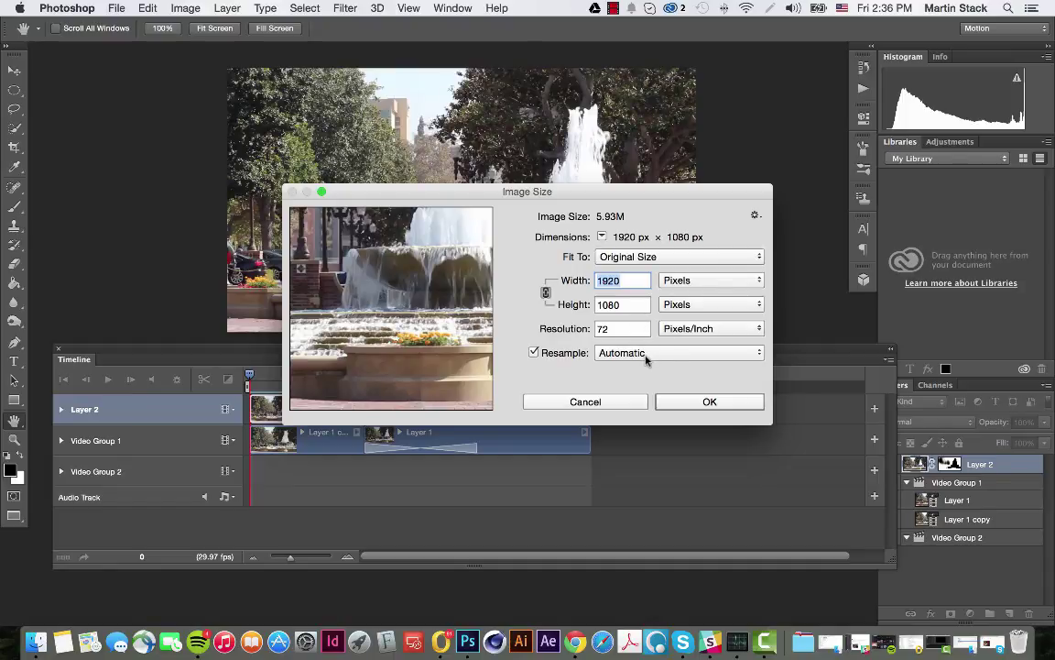
{"action": "left_click", "coordinate": [694, 280]}
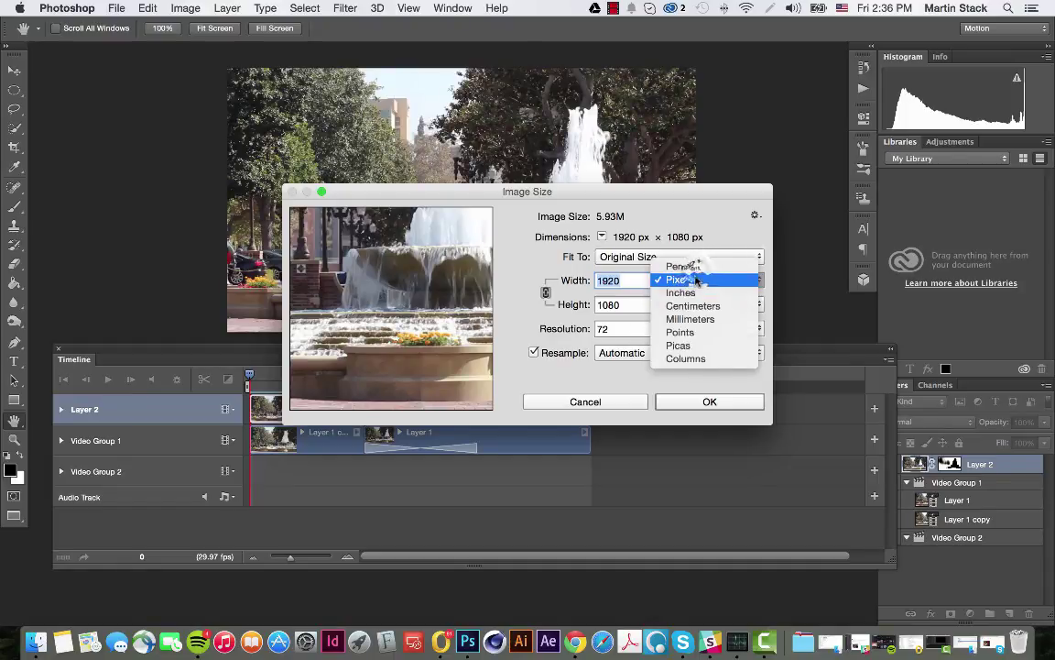
{"action": "left_click", "coordinate": [687, 266]}
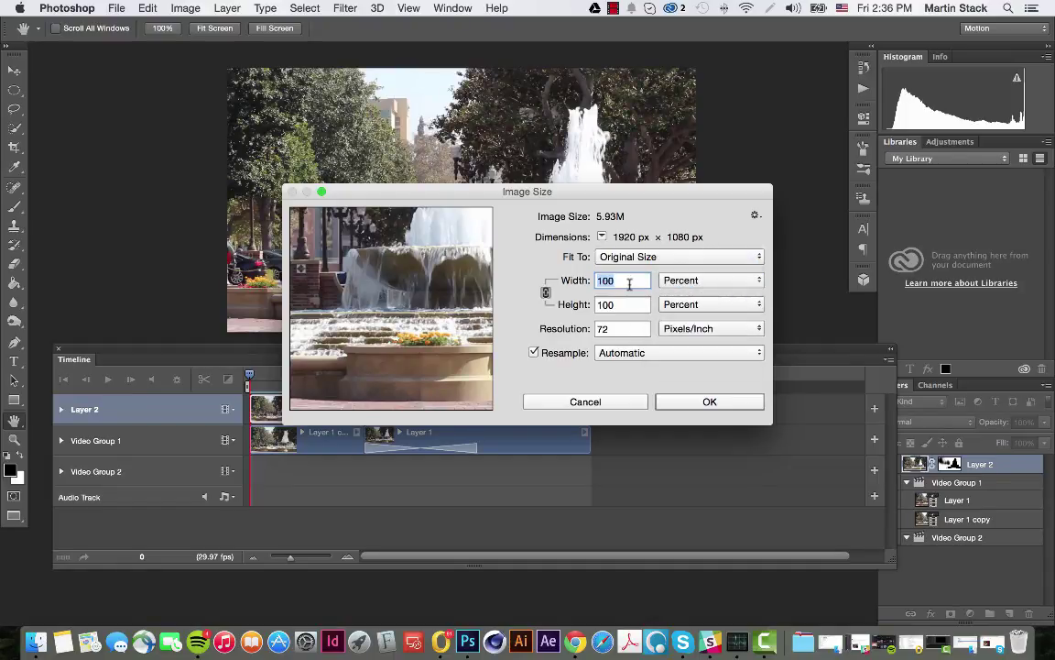
{"action": "type", "text": "25"}
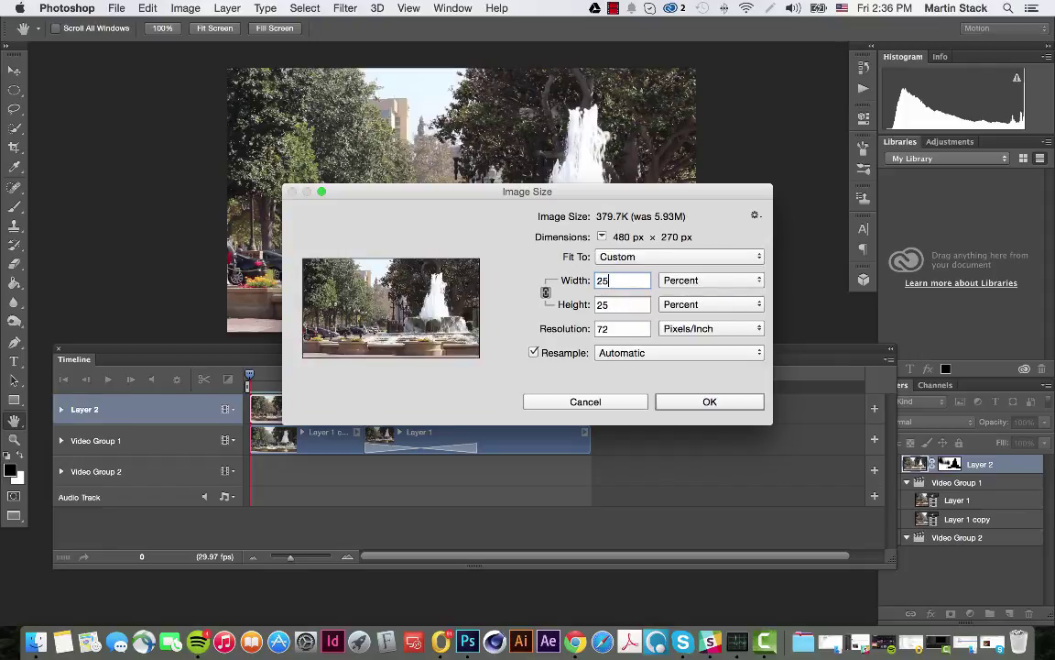
{"action": "left_click", "coordinate": [690, 400]}
{"action": "key", "text": "v"}
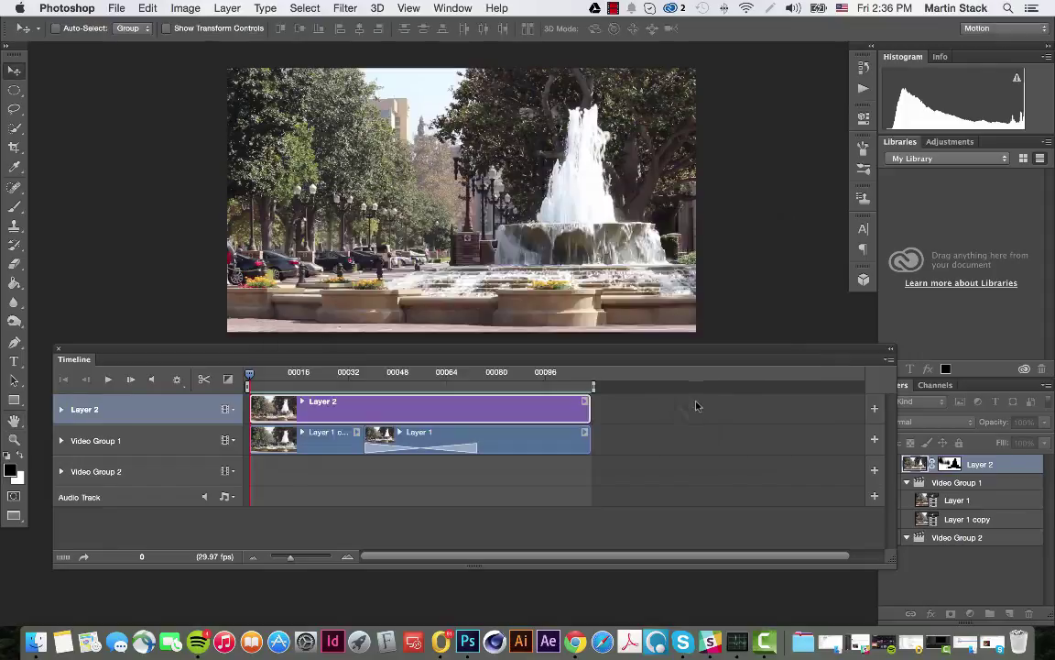
{"action": "key", "text": "ctrl+t"}
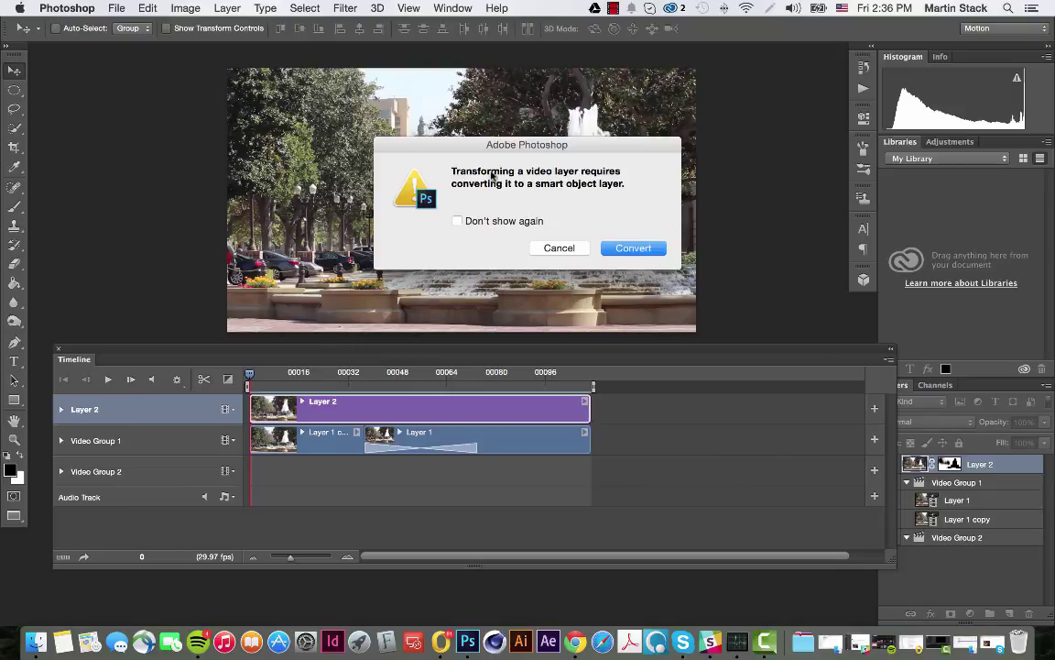
{"action": "left_click", "coordinate": [625, 247]}
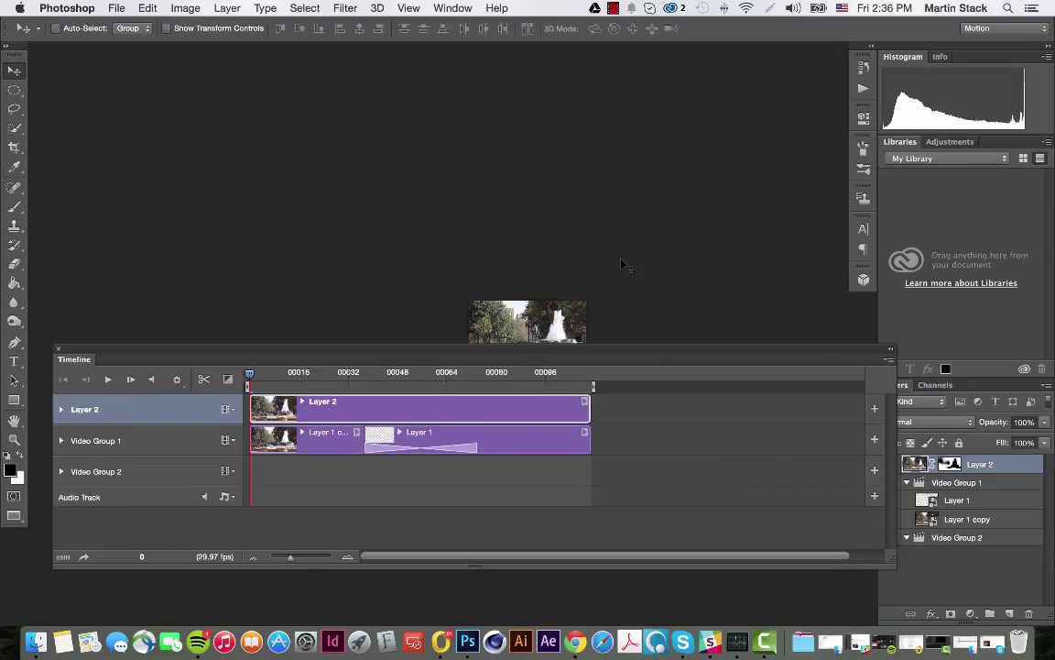
Step: Zoom in on the reduced image and play the loop through the cross fade to check its quality
{"action": "scroll", "coordinate": [627, 275], "scroll_direction": "down", "scroll_amount": 2}
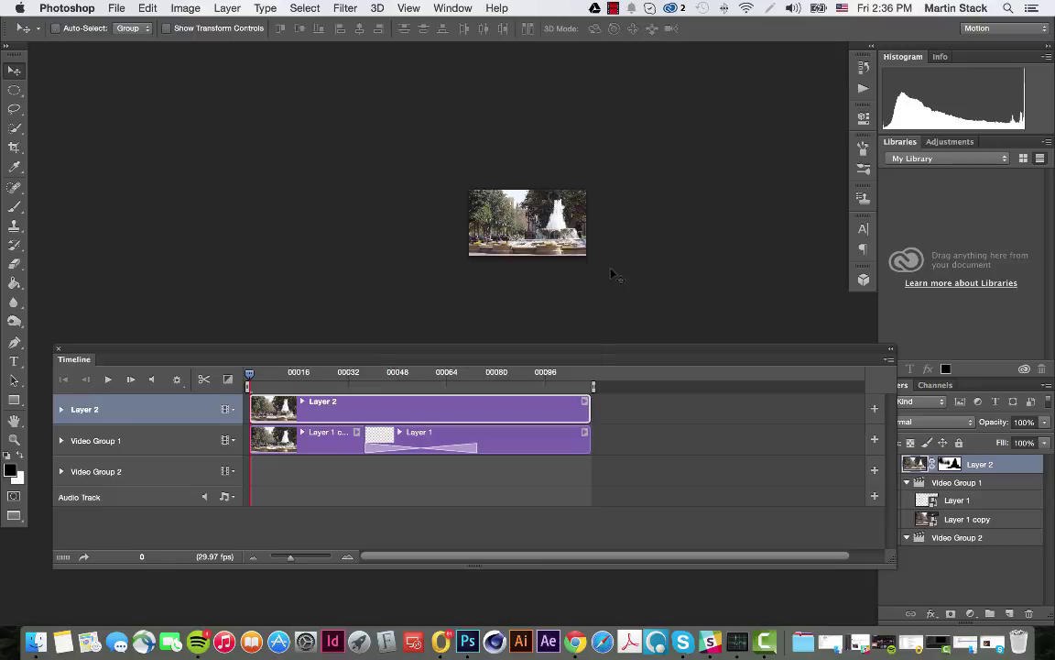
{"action": "key", "text": "super+equal"}
{"action": "key", "text": "super+equal"}
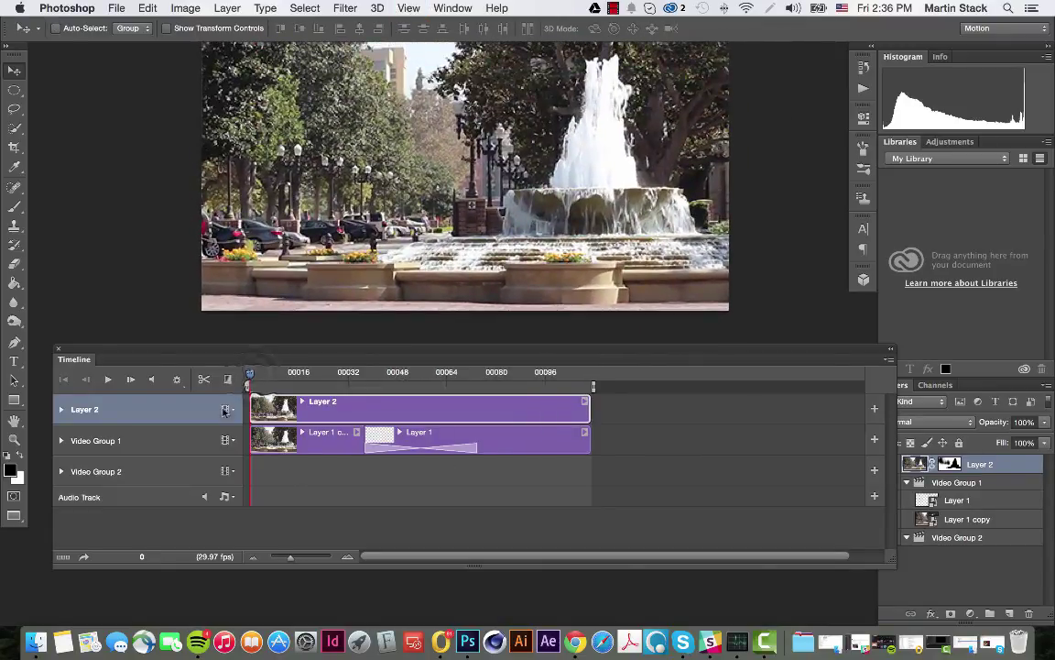
{"action": "key", "text": "space"}
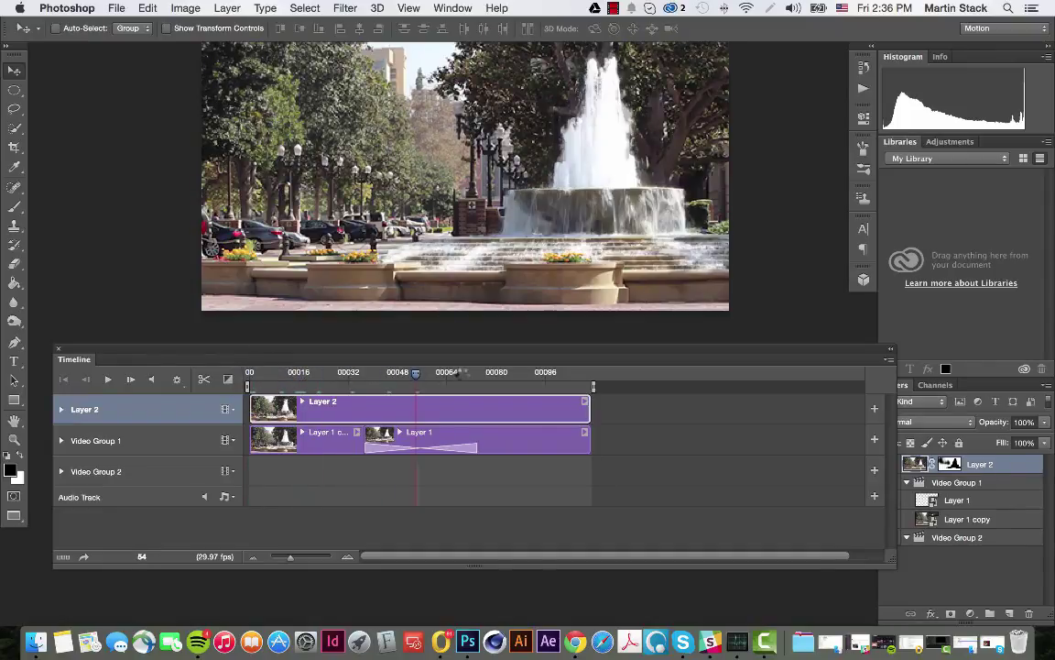
{"action": "key", "text": "space"}
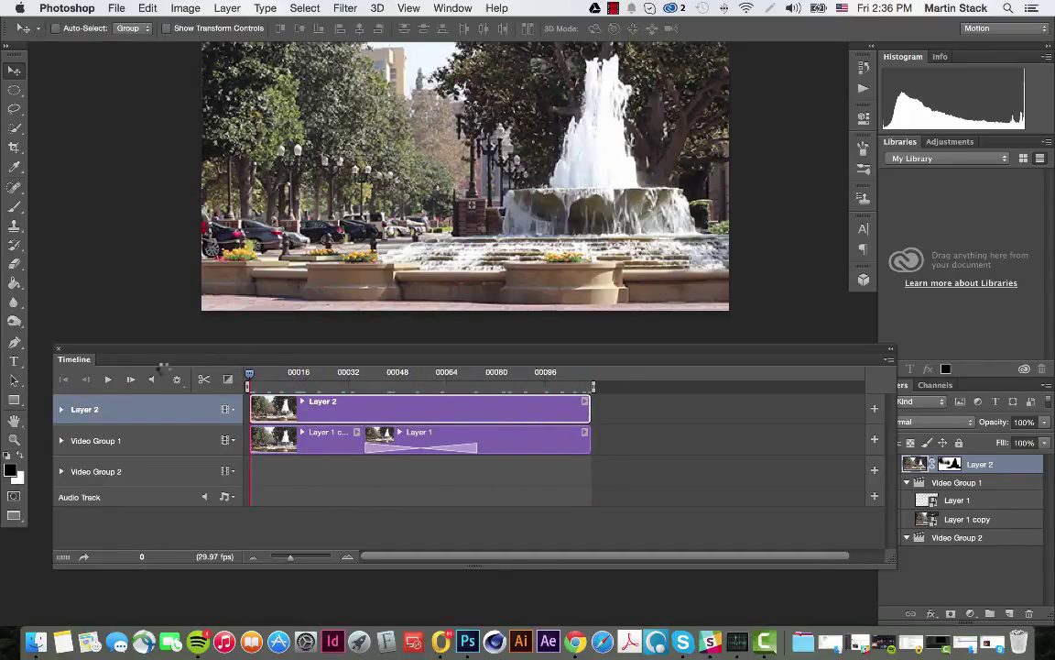
{"action": "key", "text": "space"}
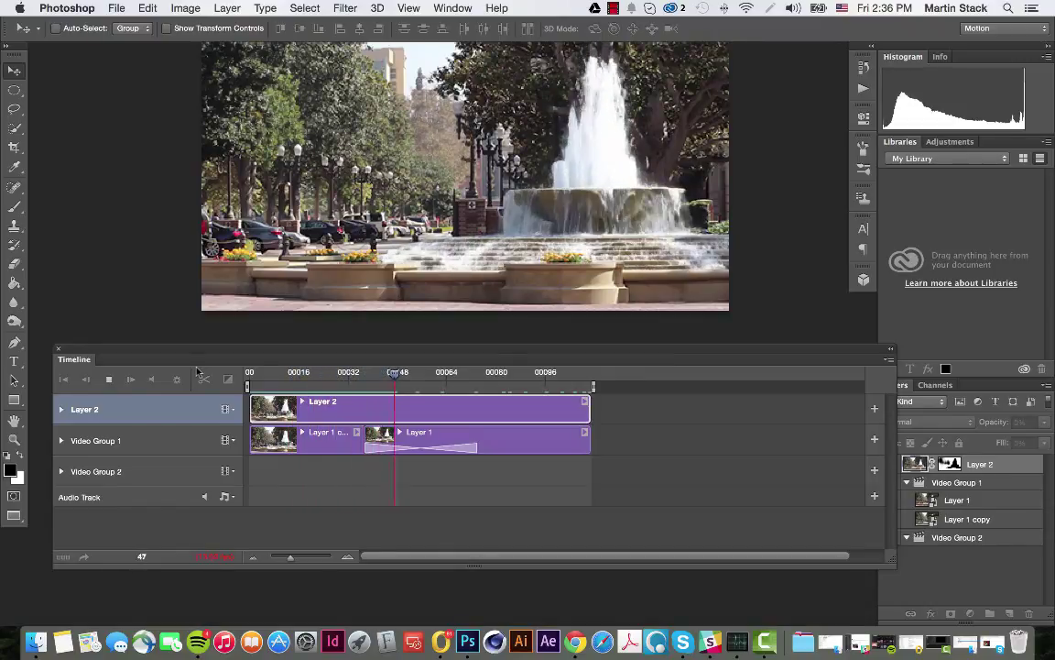
{"action": "key", "text": "space"}
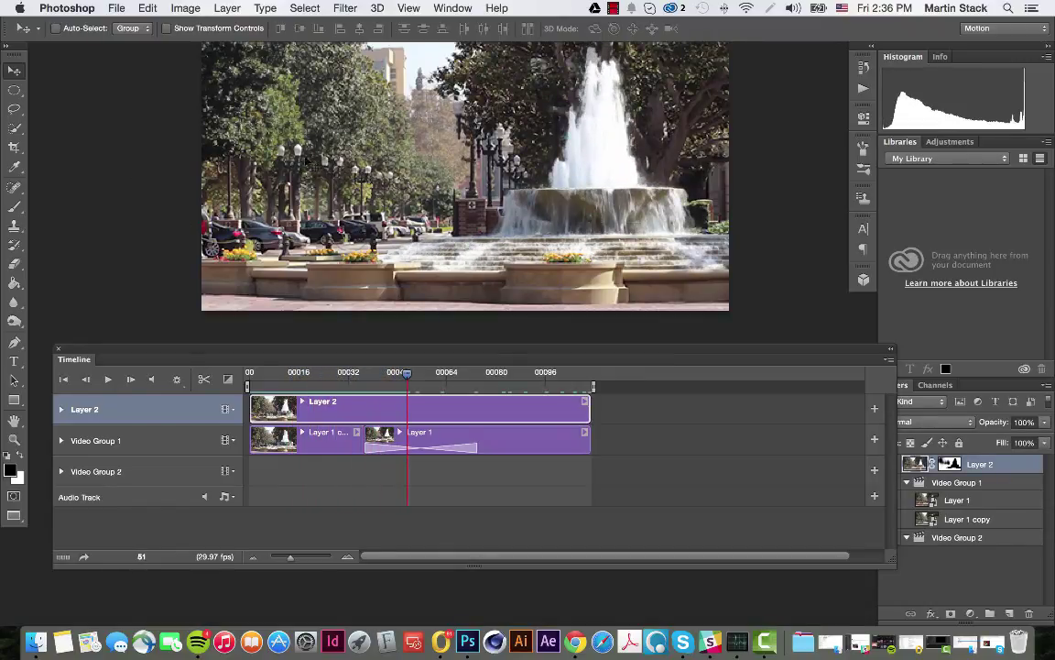
Step: Undo the 25 percent resize and scale the image to 50 percent instead, converting the video layers to smart objects
{"action": "key", "text": "super+z"}
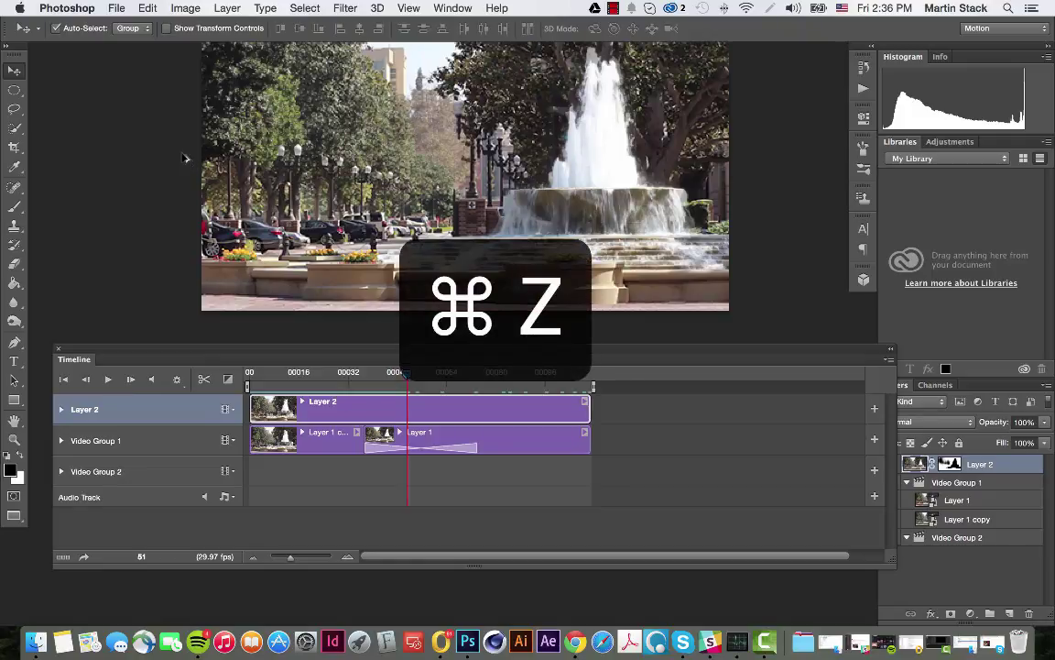
{"action": "key", "text": "alt+super+z"}
{"action": "left_click", "coordinate": [185, 8]}
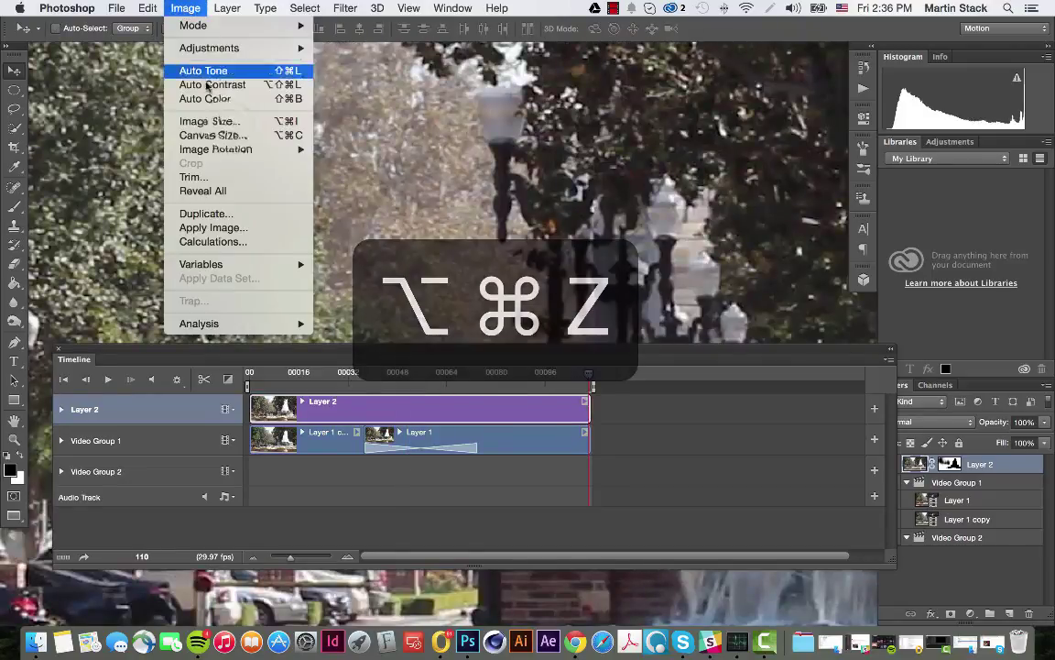
{"action": "left_click", "coordinate": [216, 121]}
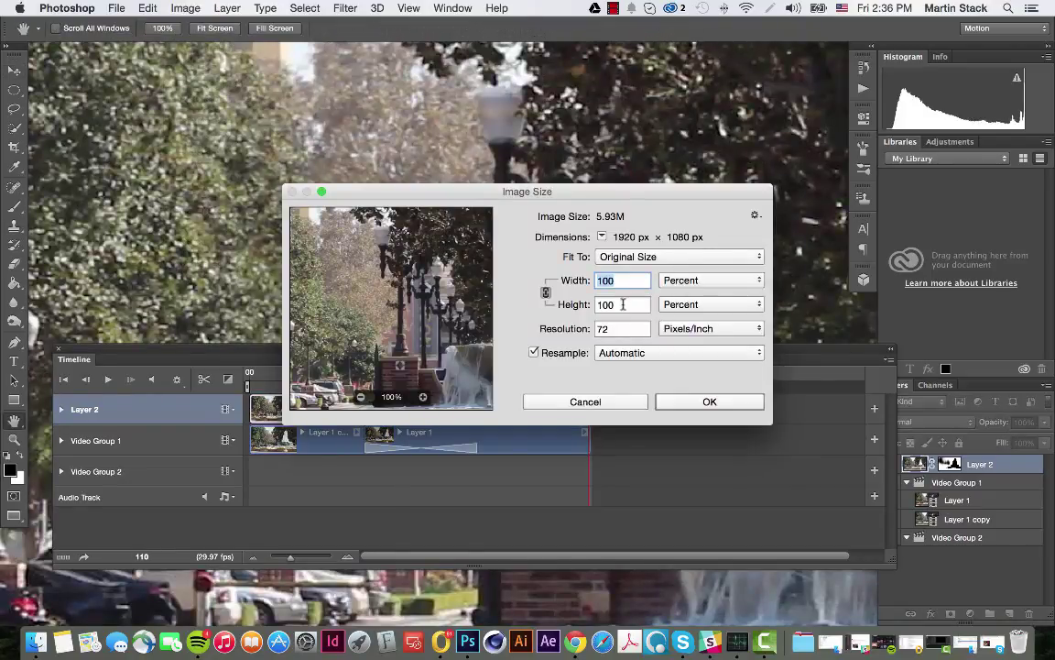
{"action": "type", "text": "50"}
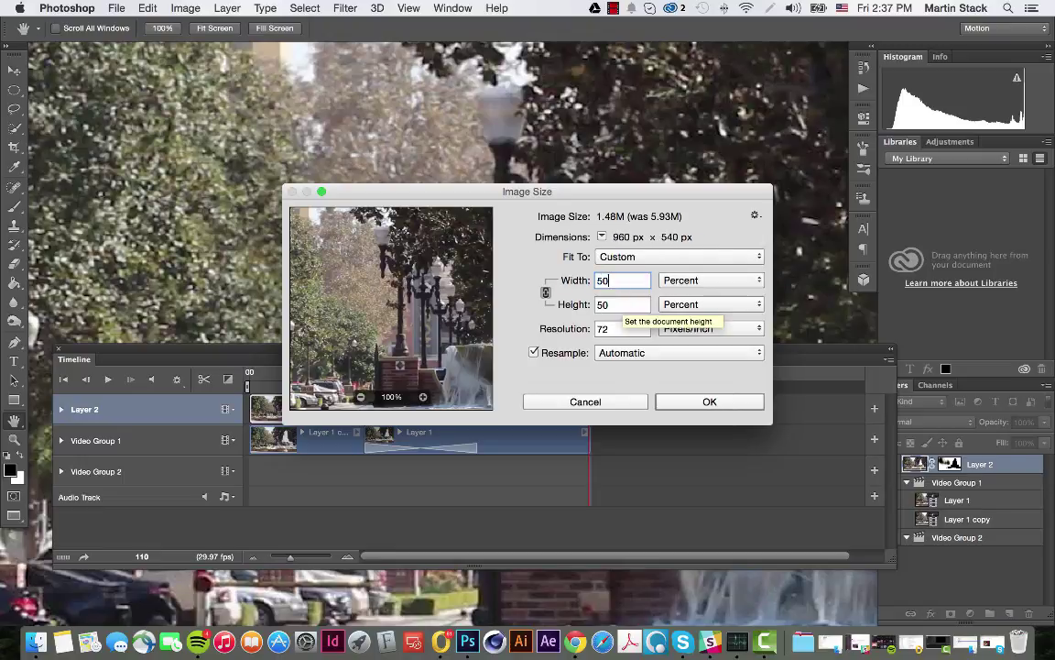
{"action": "left_click", "coordinate": [719, 403]}
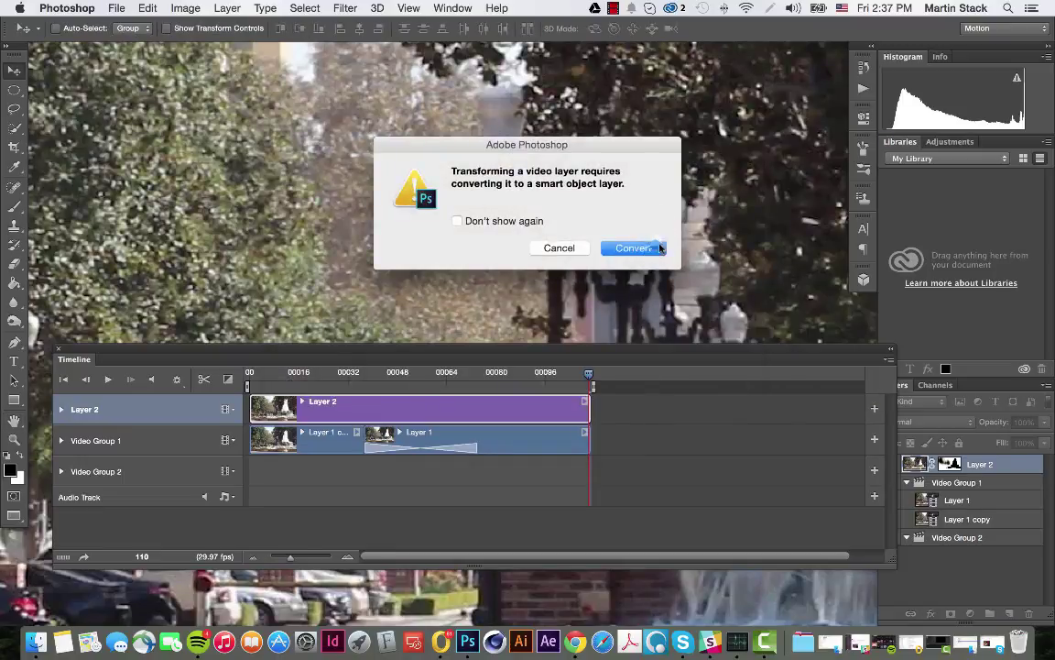
{"action": "key", "text": "Return"}
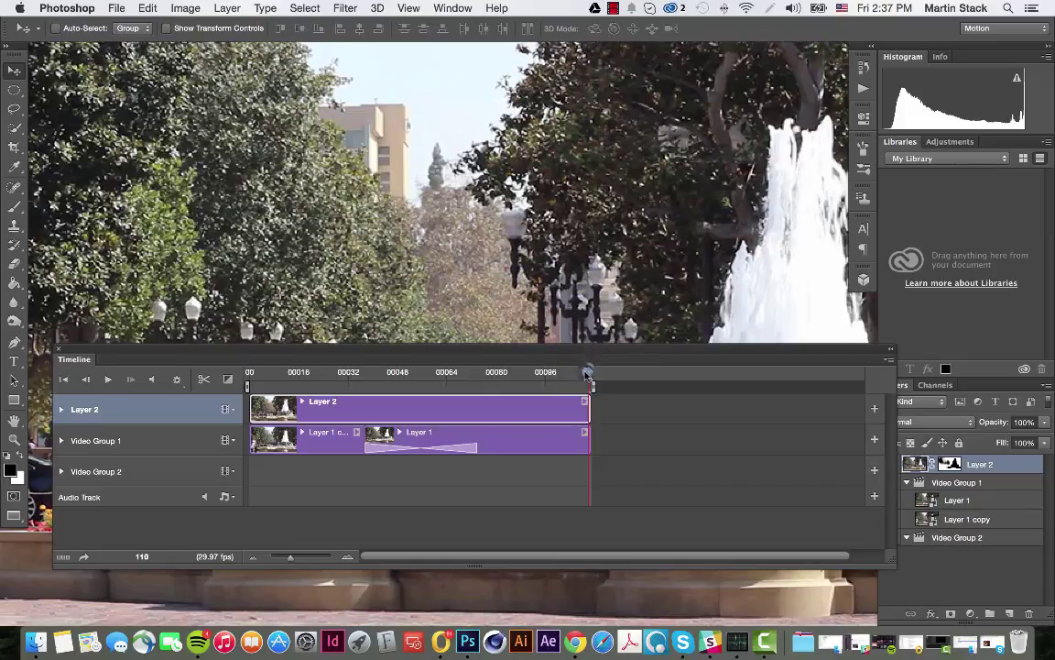
Step: Play the half-size loop from the first frame, and view the whole image at 100% above the timeline
{"action": "left_click_drag", "start_coordinate": [589, 373], "coordinate": [249, 373]}
{"action": "key", "text": "space"}
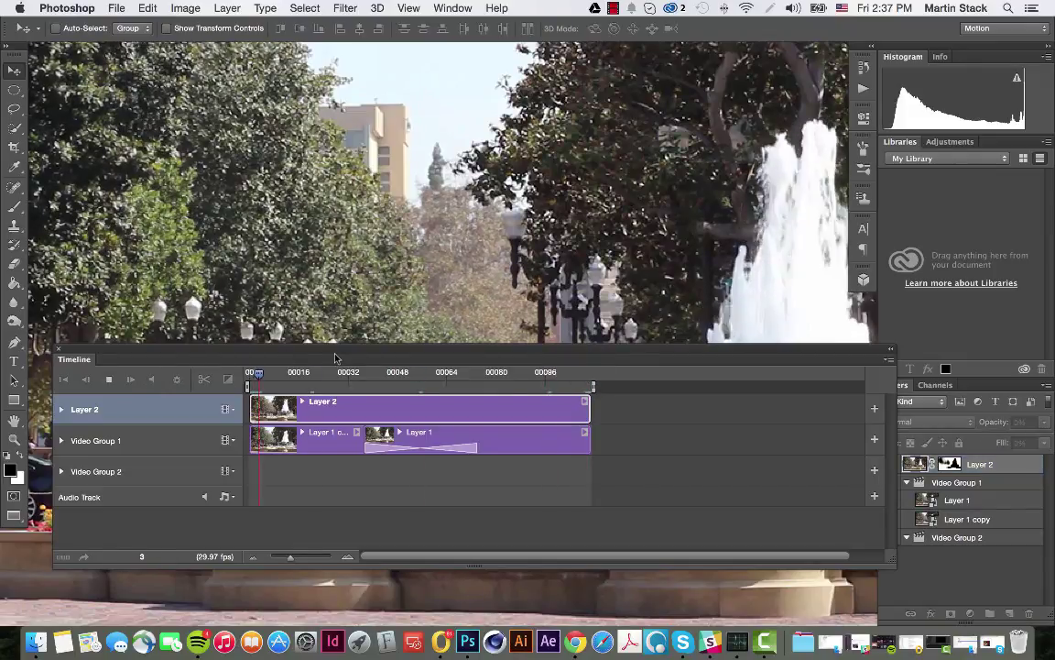
{"action": "key", "text": "space"}
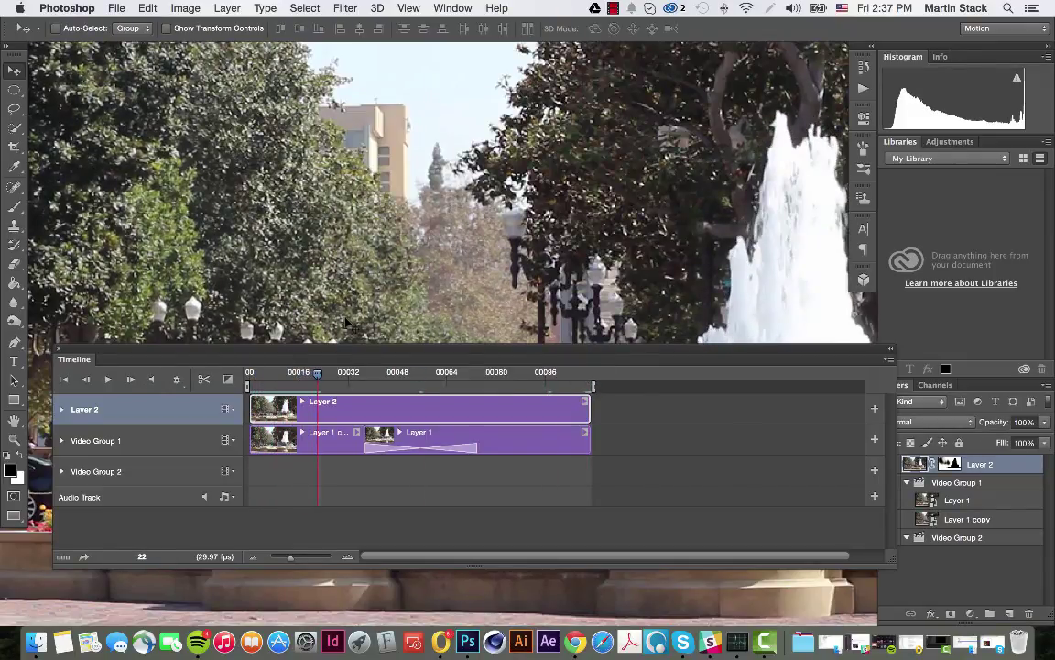
{"action": "left_click", "coordinate": [408, 8]}
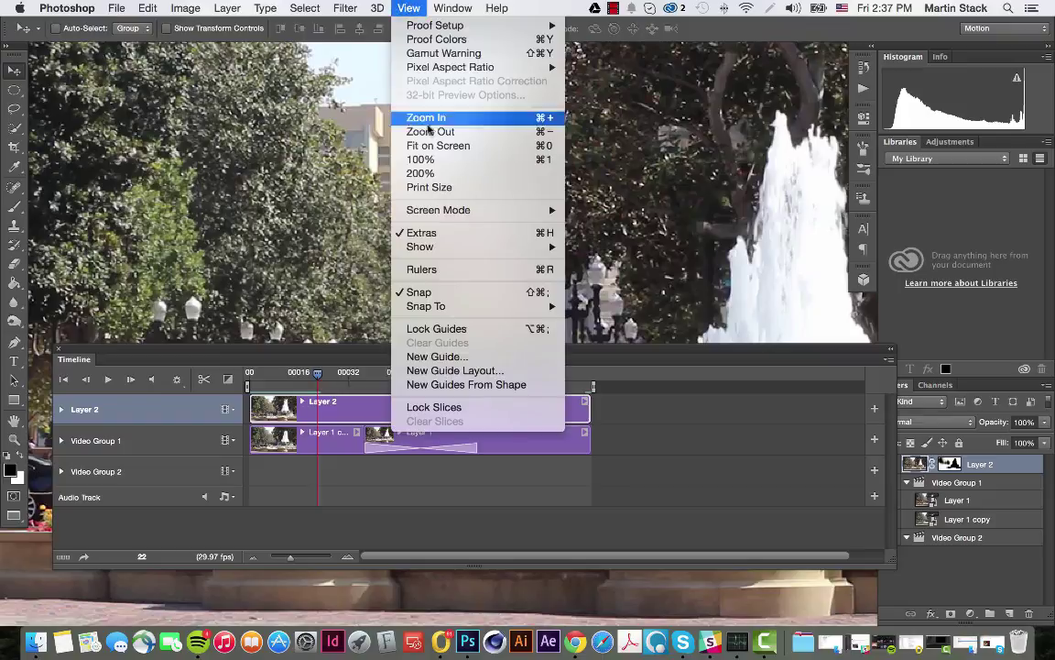
{"action": "left_click", "coordinate": [439, 163]}
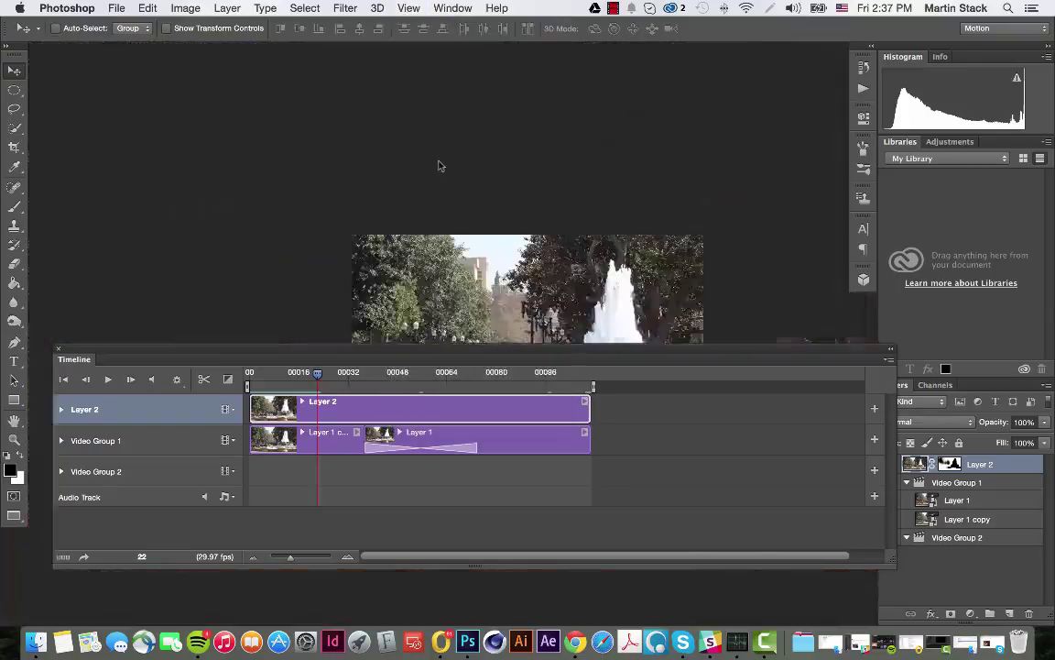
{"action": "left_click_drag", "start_coordinate": [487, 221], "coordinate": [446, 144]}
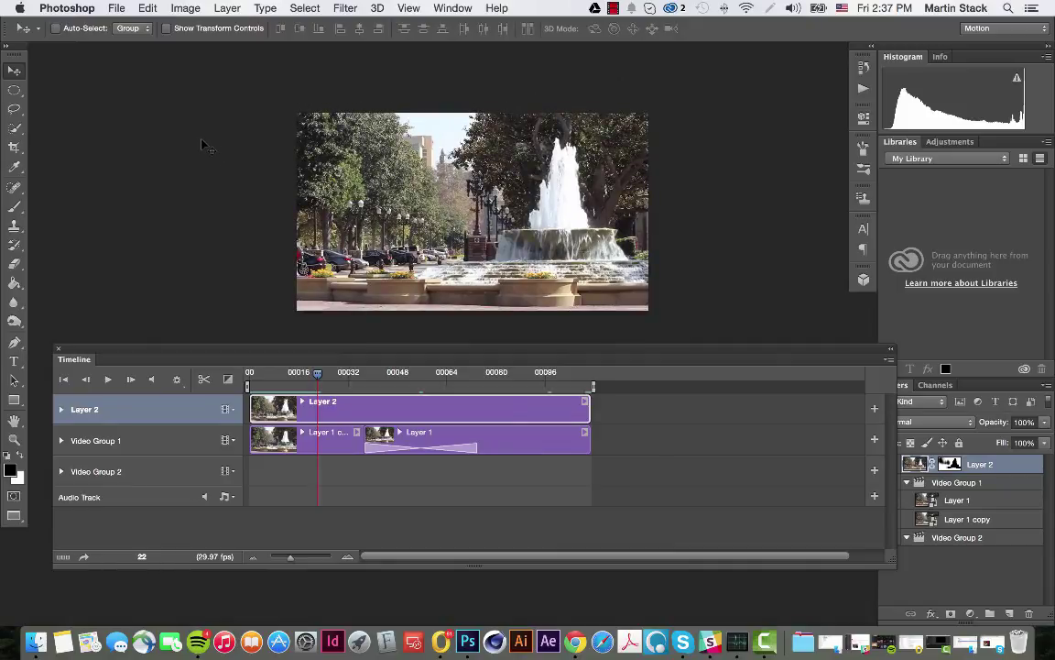
Step: Set up a Save for Web export as GIF with 128 colors, closing the browser preview of the animation
{"action": "left_click", "coordinate": [116, 8]}
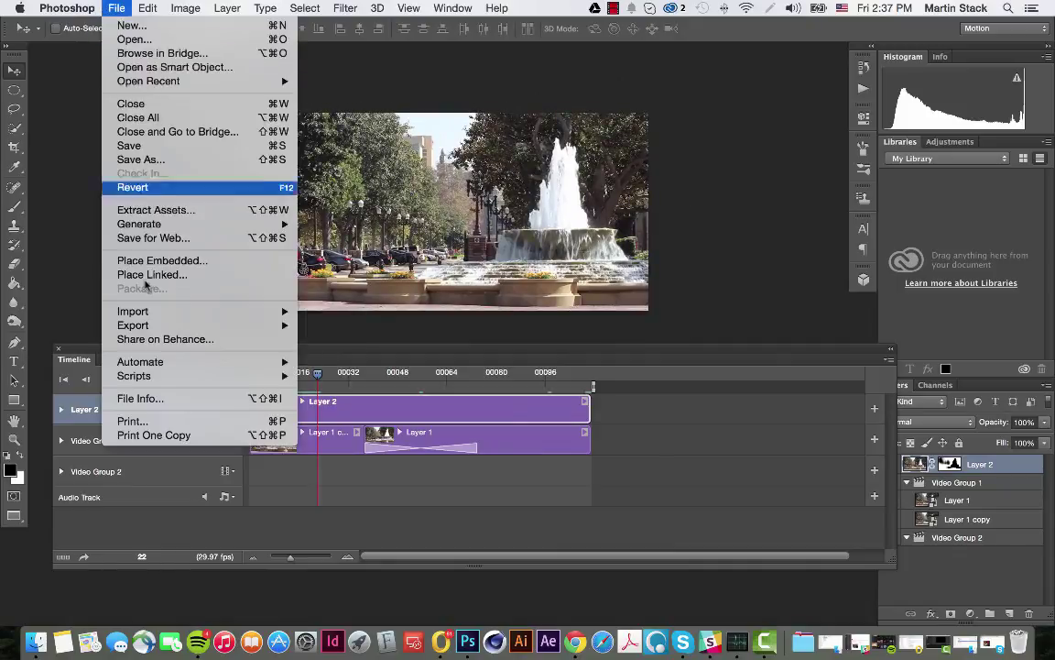
{"action": "left_click", "coordinate": [177, 239]}
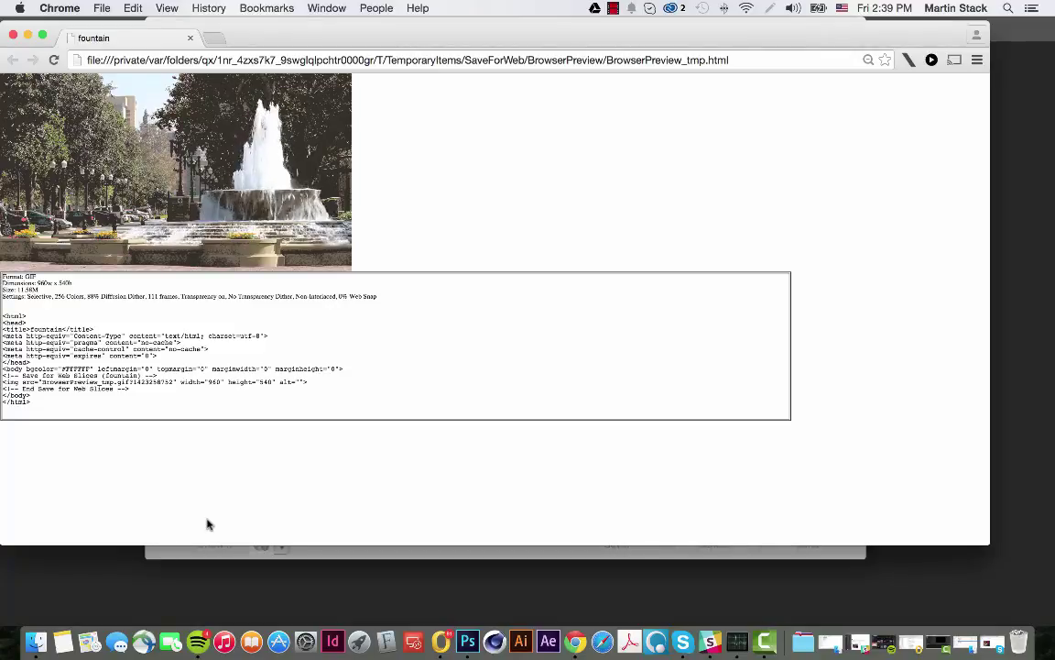
{"action": "left_click", "coordinate": [13, 36]}
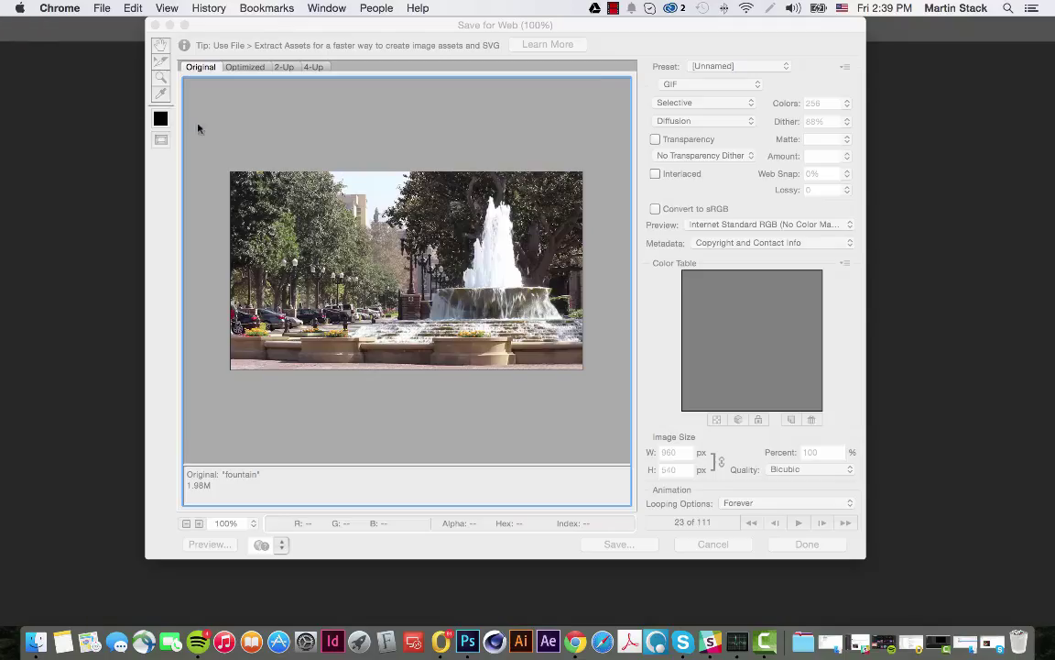
{"action": "left_click", "coordinate": [861, 150]}
{"action": "left_click", "coordinate": [848, 102]}
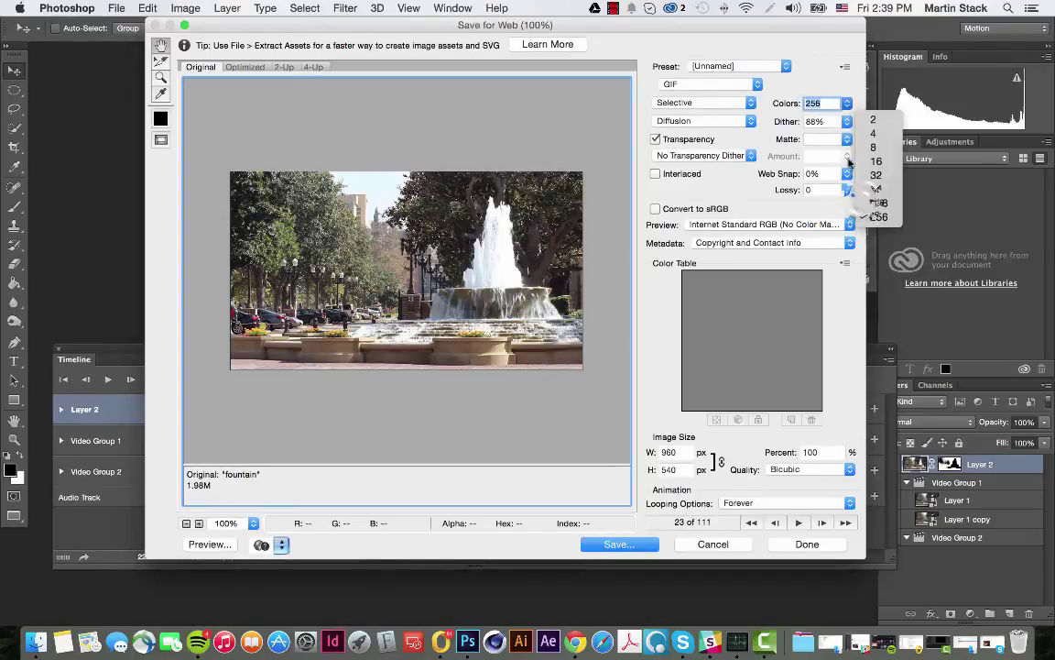
{"action": "left_click", "coordinate": [878, 202]}
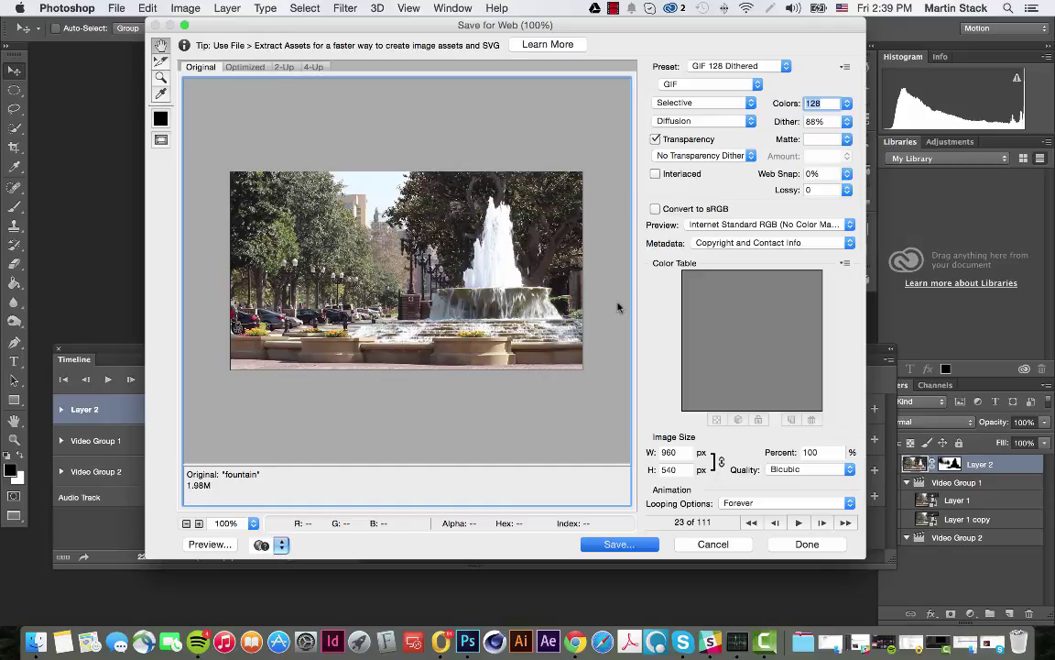
Step: Save the optimized animation as fountain.gif in the cinemagraphs folder
{"action": "key", "text": "Return"}
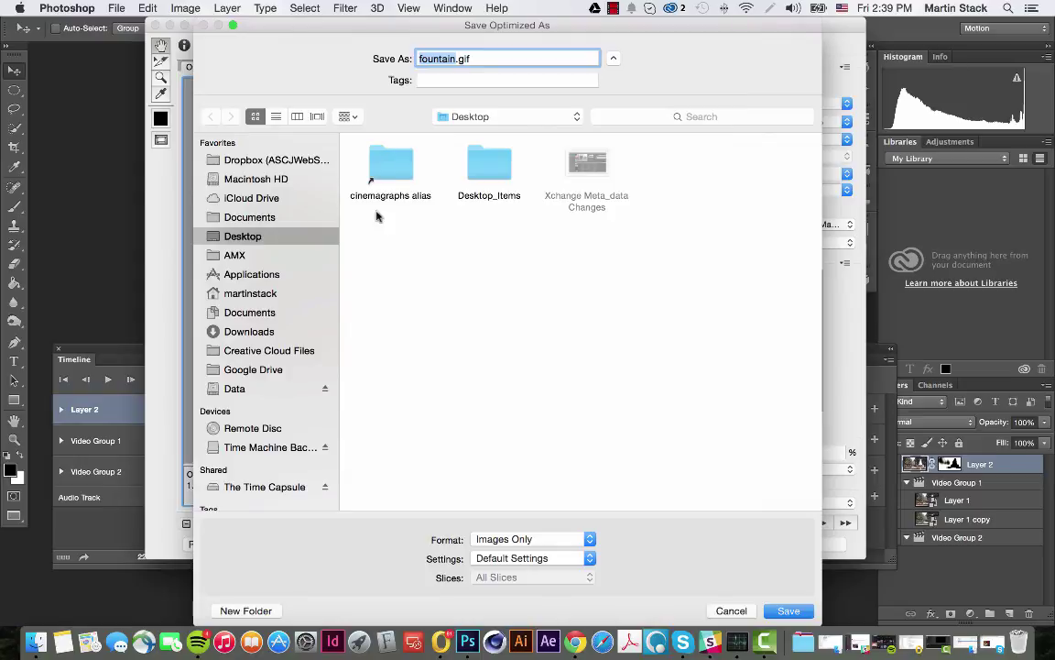
{"action": "double_click", "coordinate": [391, 166]}
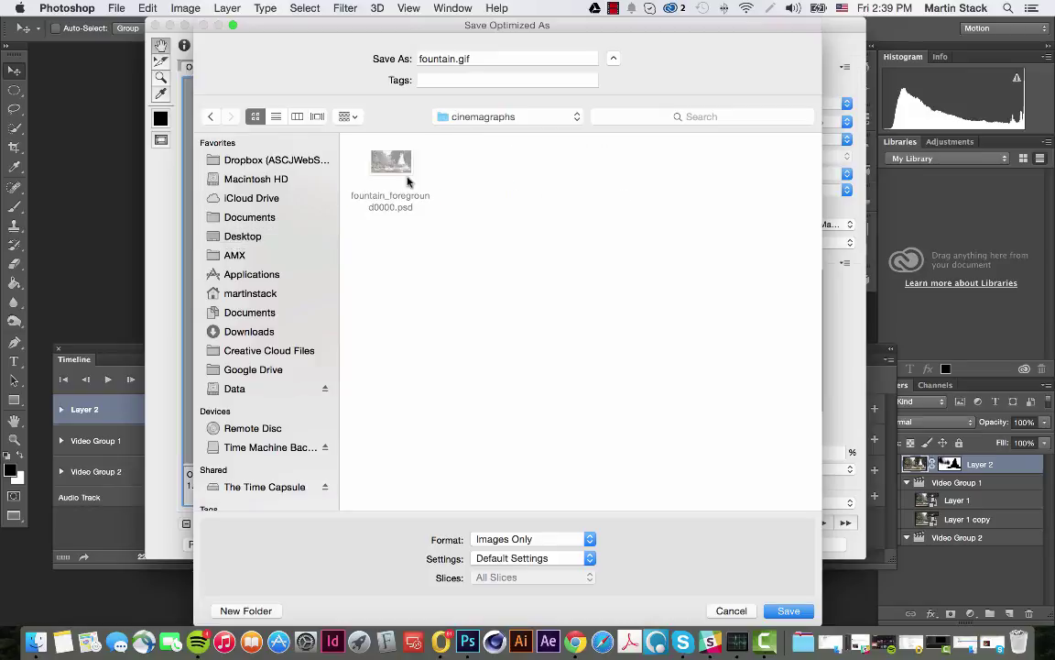
{"action": "key", "text": "Return"}
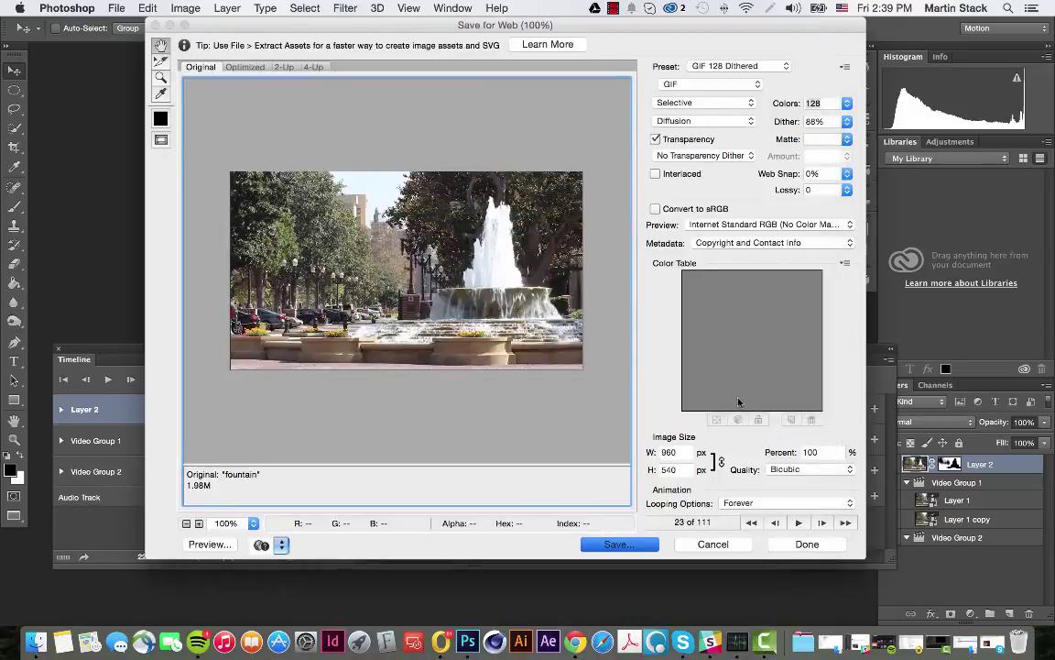